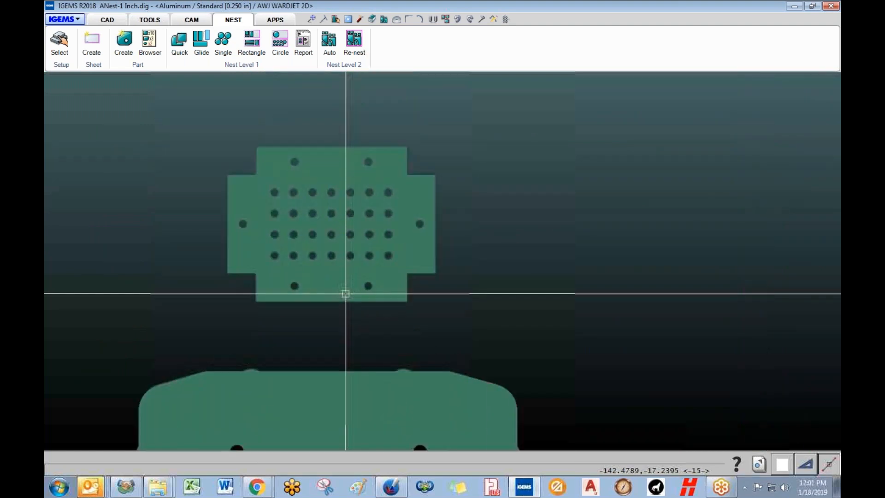
- Start a new sheet and accept the Standard sheet option at the prompt
scroll(345, 294, down, 8)
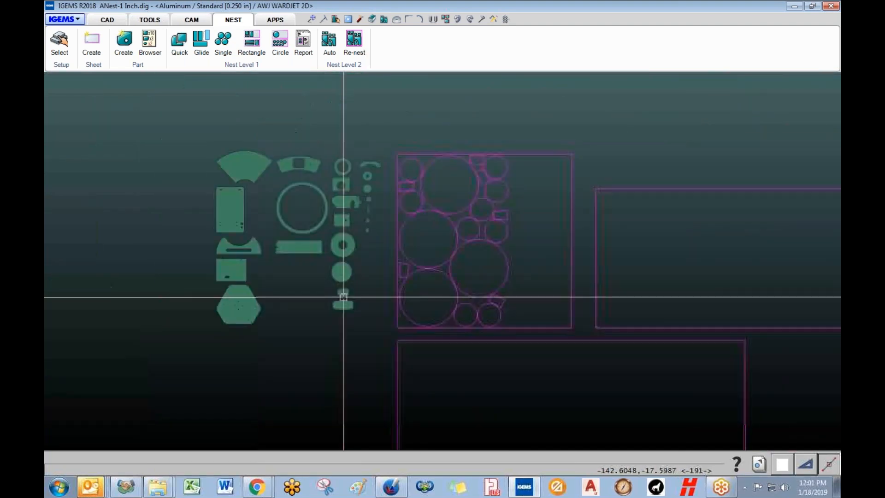
scroll(318, 280, down, 4)
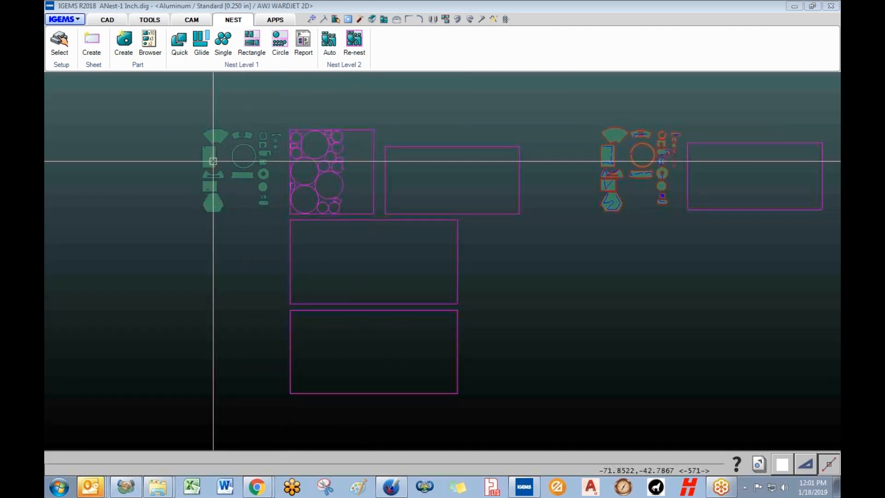
click(227, 21)
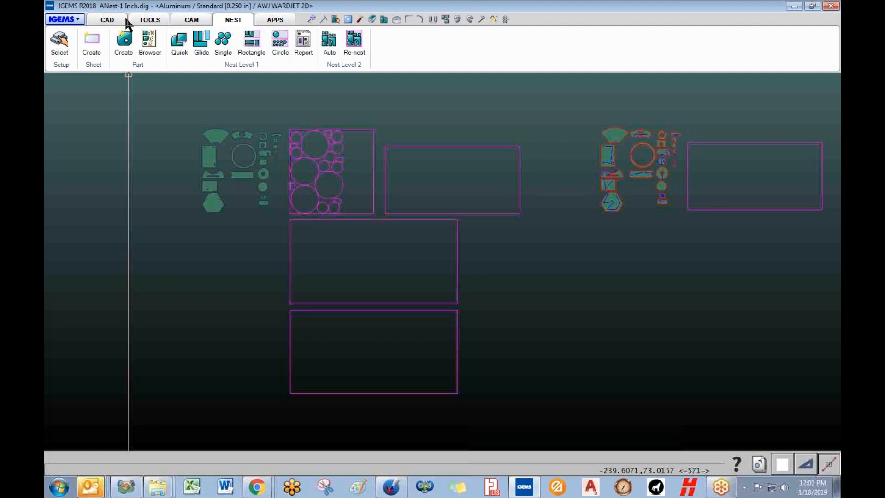
click(92, 51)
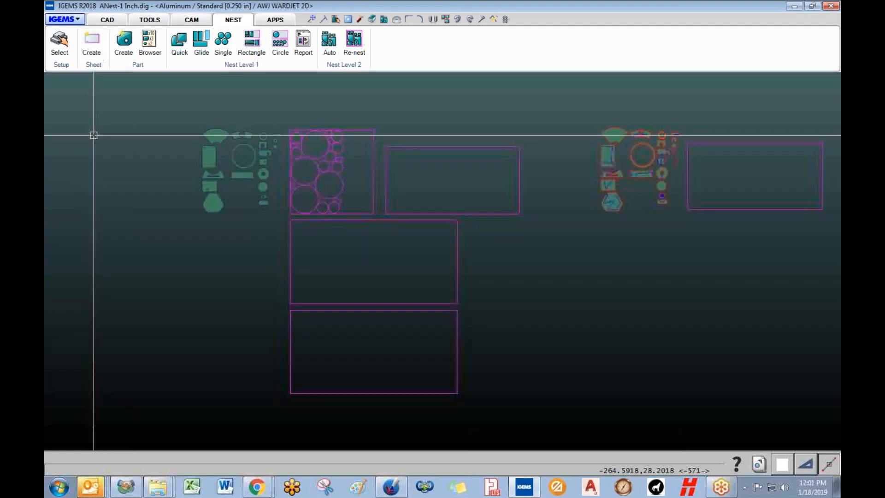
click(93, 40)
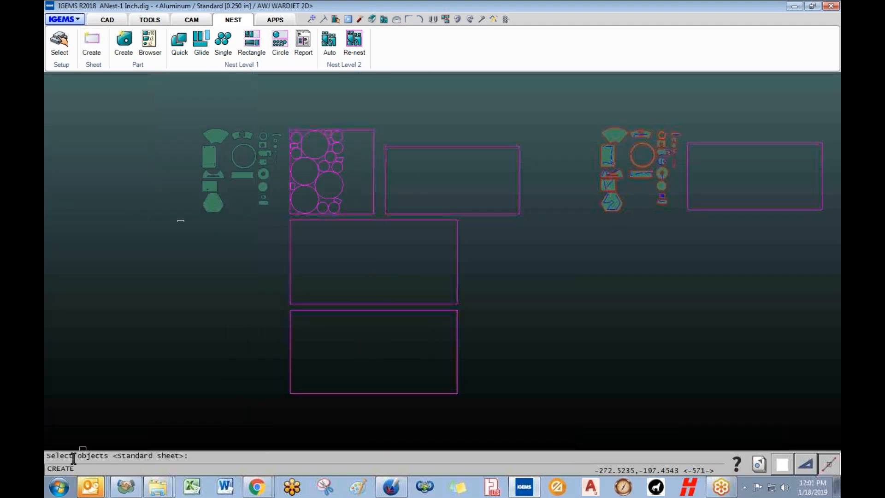
drag(52, 456, 180, 456)
click(113, 456)
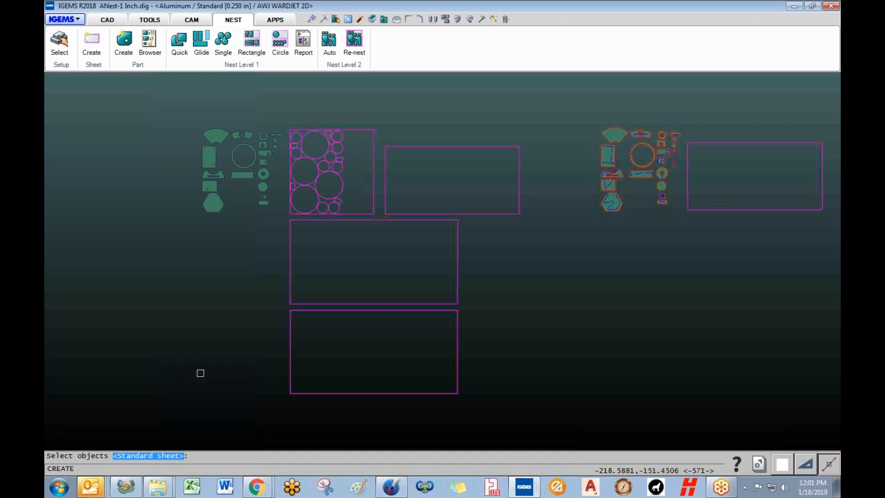
key(Return)
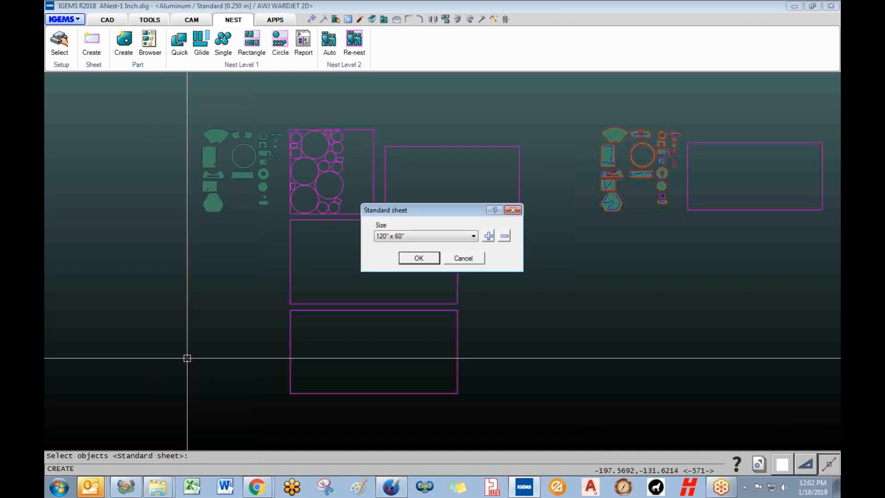
- Keep 120" x 60" as the standard size, dismissing the new-size dialog unchanged
drag(427, 211, 374, 210)
click(379, 234)
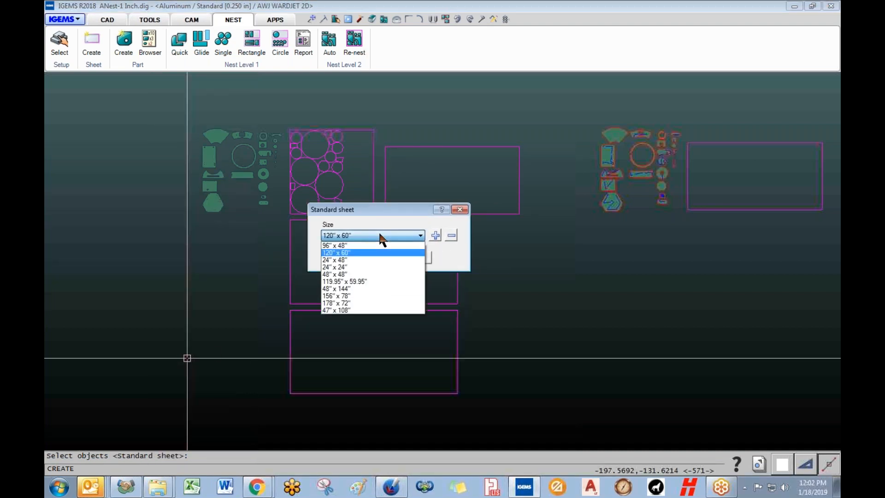
click(380, 235)
click(387, 235)
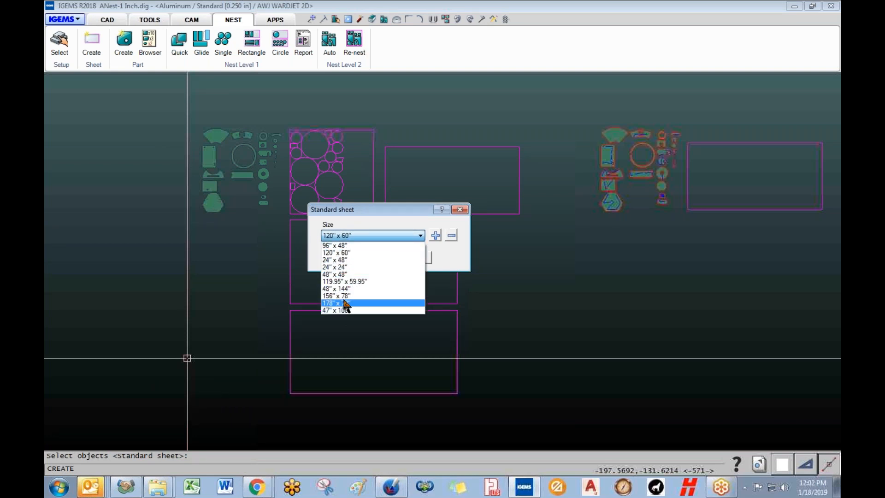
click(369, 230)
click(435, 236)
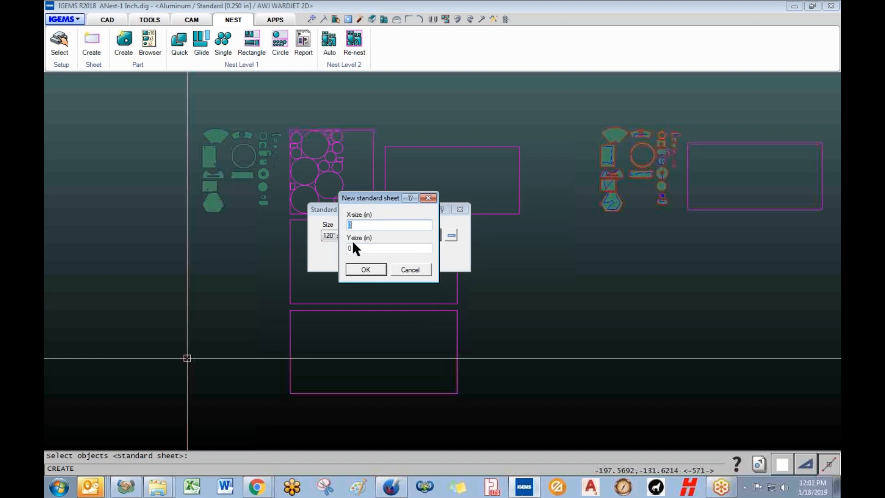
click(410, 271)
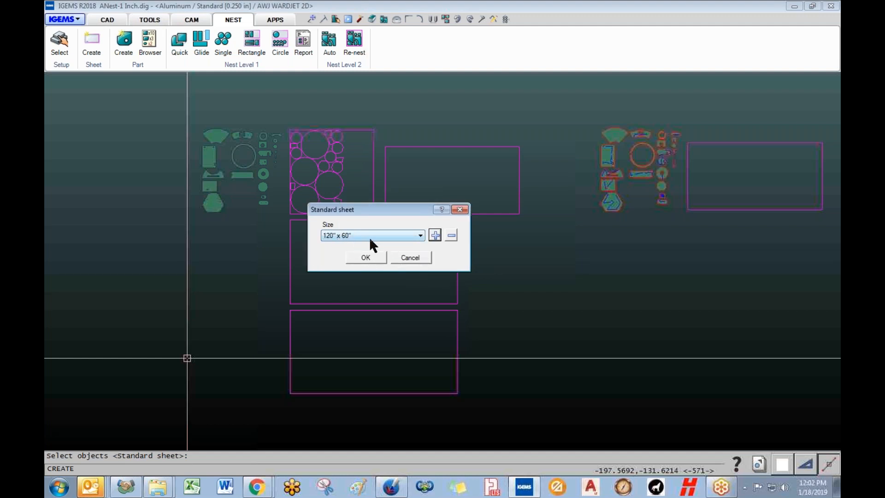
- Accept the 120" x 60" size and turn on clamp zones and name display
click(362, 260)
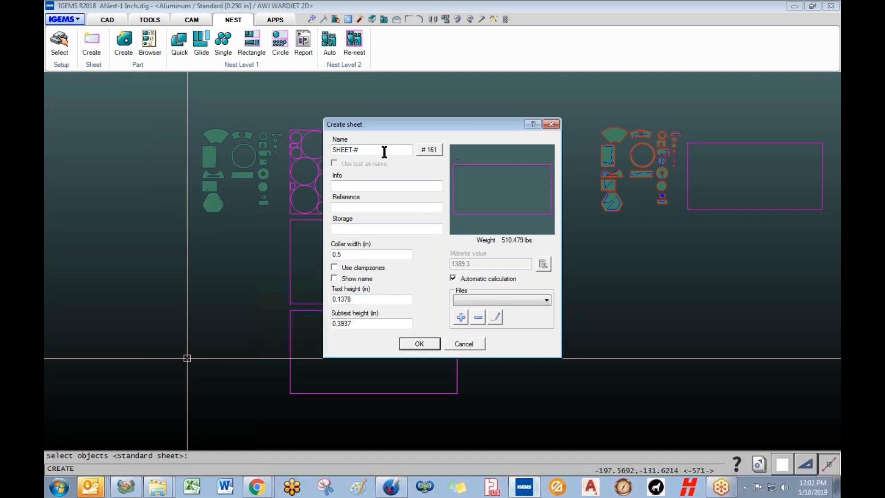
drag(358, 256, 319, 257)
click(335, 267)
click(334, 278)
click(358, 300)
click(417, 343)
- Place the new sheet on the canvas left of the existing sheets
click(93, 327)
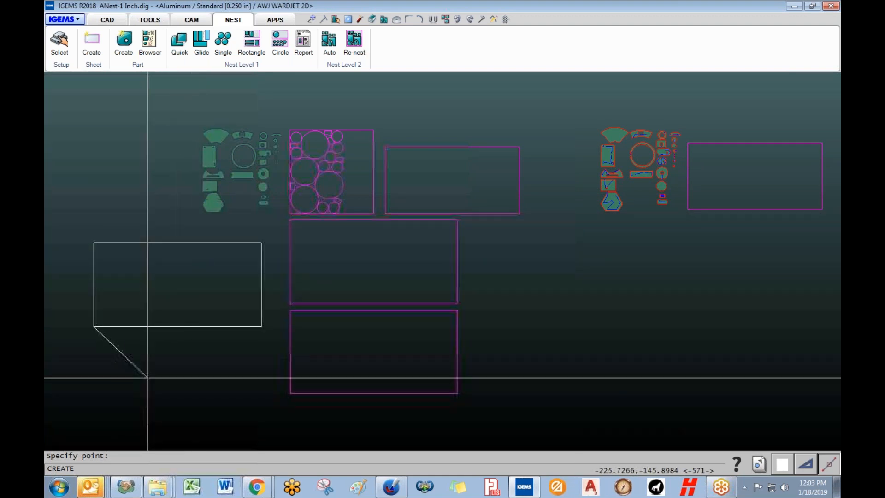
click(179, 391)
scroll(194, 292, up, 4)
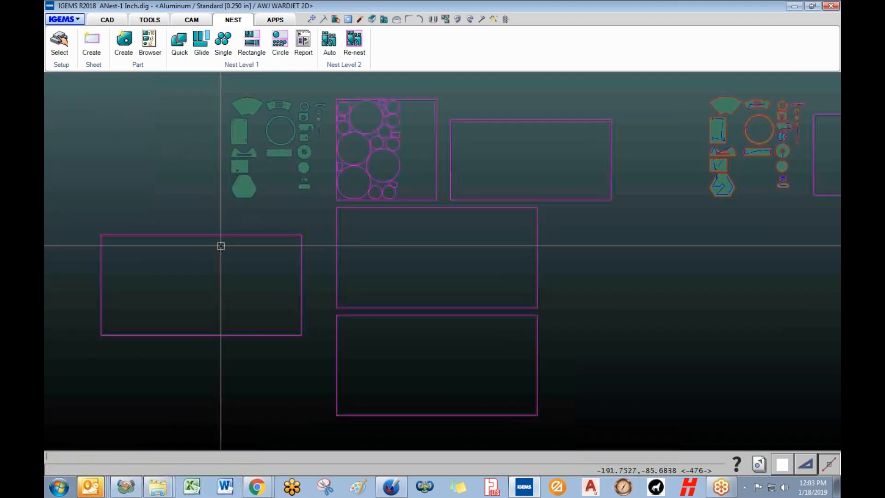
scroll(258, 244, down, 1)
- Enable 1.0000 in left and right clamp zones on the AWJ WARDJET 2D table layout and save
click(63, 43)
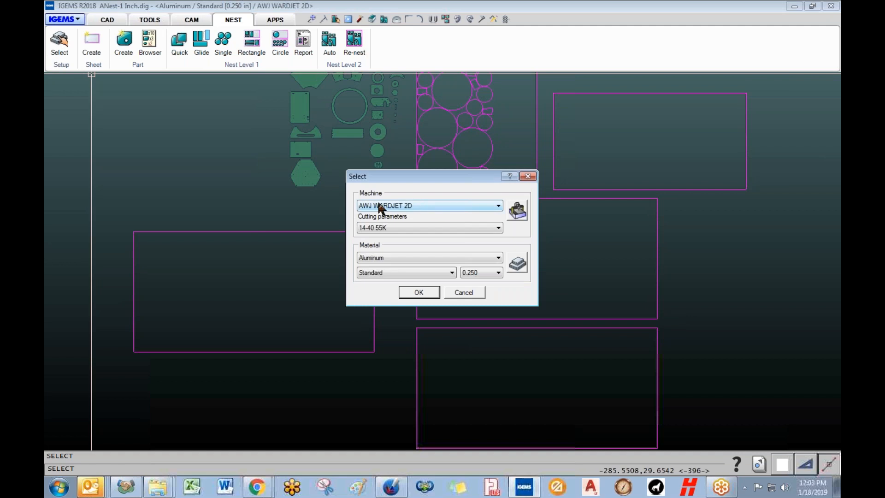
click(517, 210)
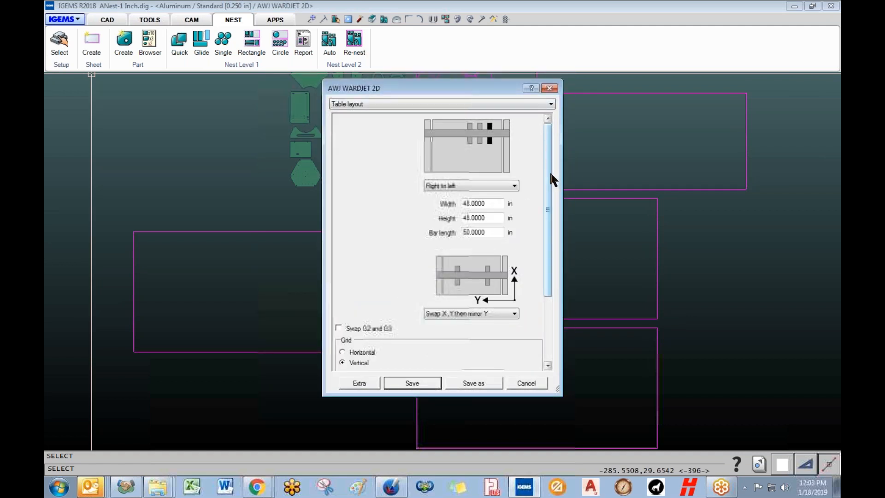
drag(548, 169, 546, 272)
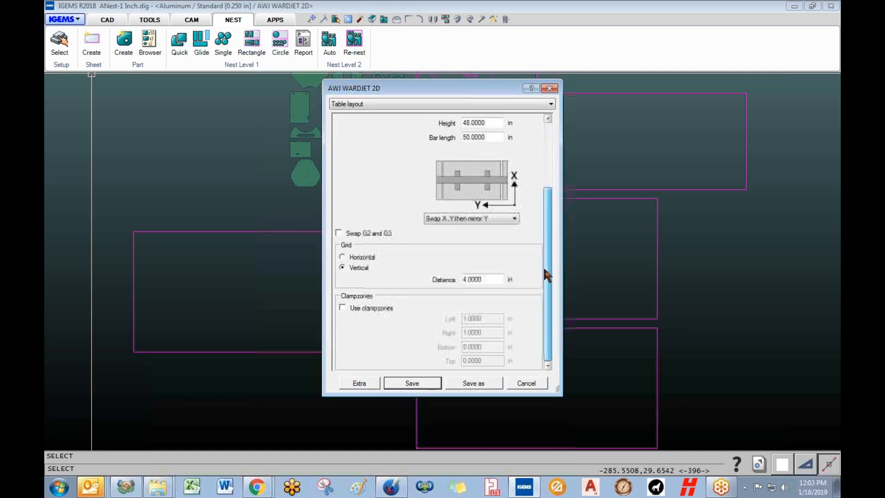
click(342, 307)
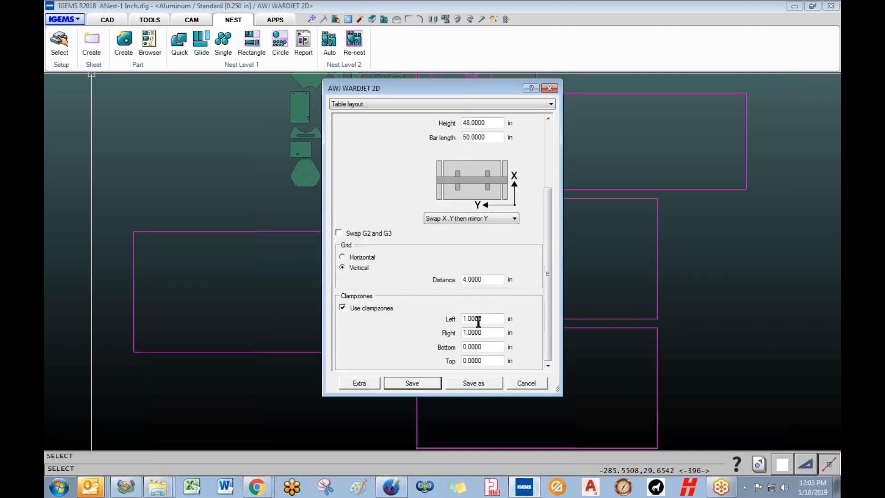
drag(489, 319, 430, 334)
click(427, 388)
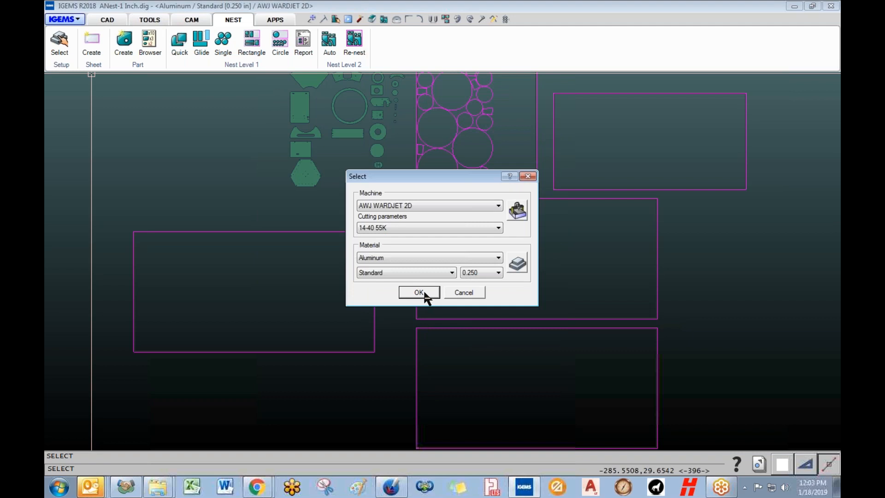
click(418, 292)
scroll(125, 306, down, 1)
scroll(137, 306, up, 6)
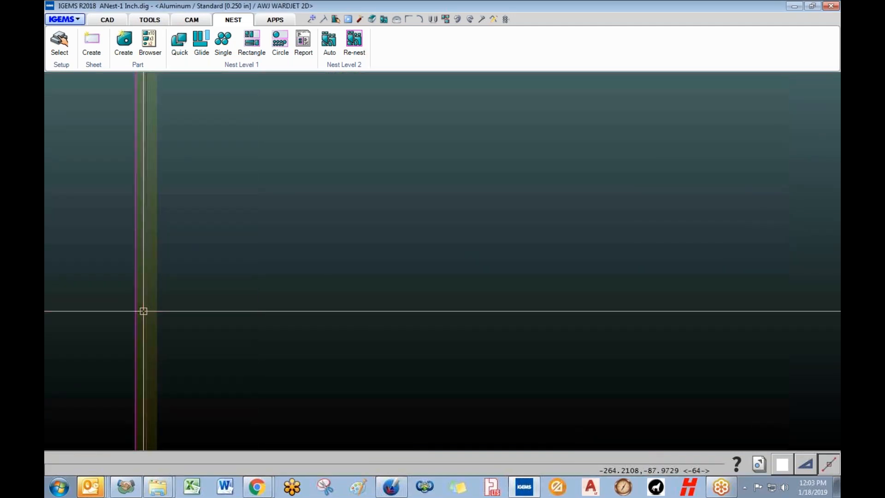
- Review the whole nest layout, abandon a second sheet creation, and show the CAD drawing tools
scroll(143, 311, up, 2)
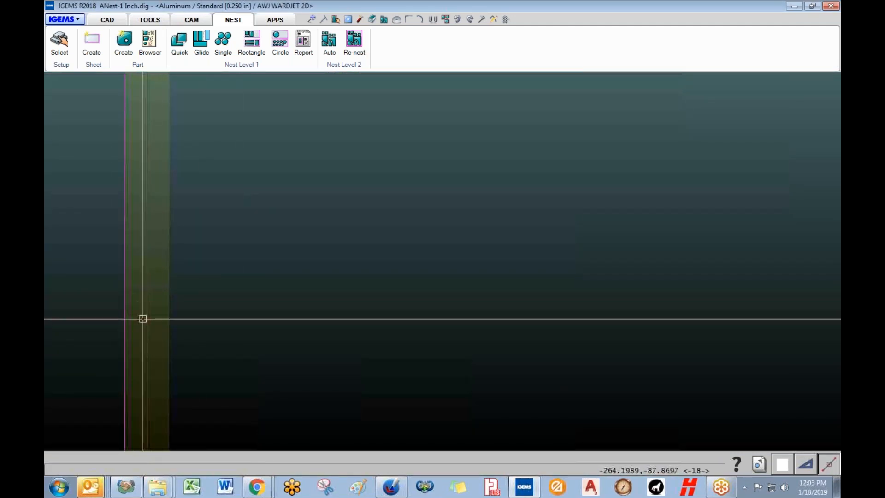
scroll(143, 319, up, 2)
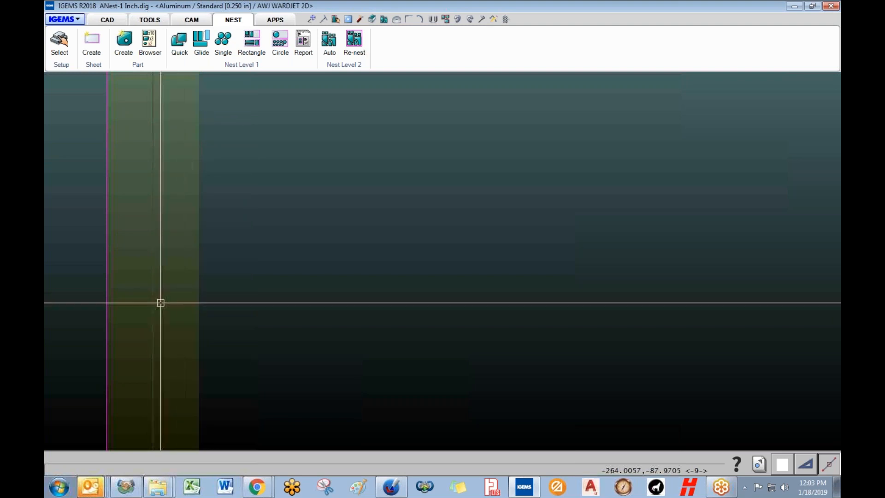
scroll(161, 303, down, 8)
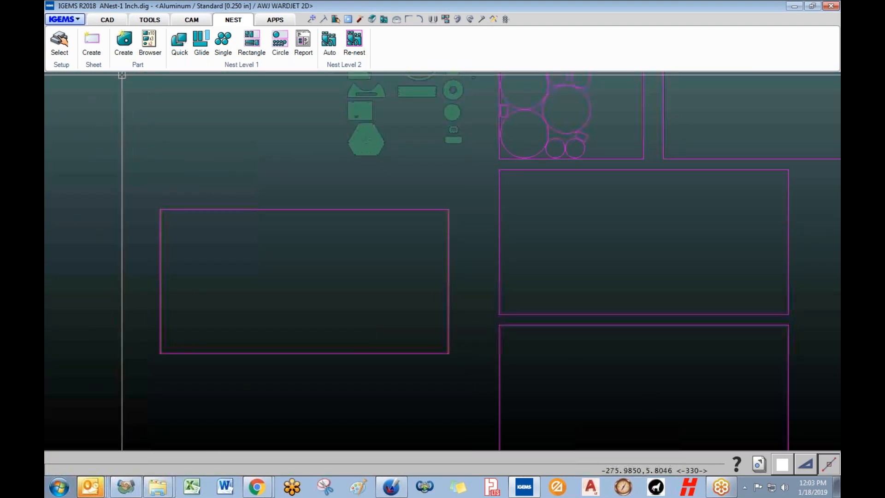
click(91, 38)
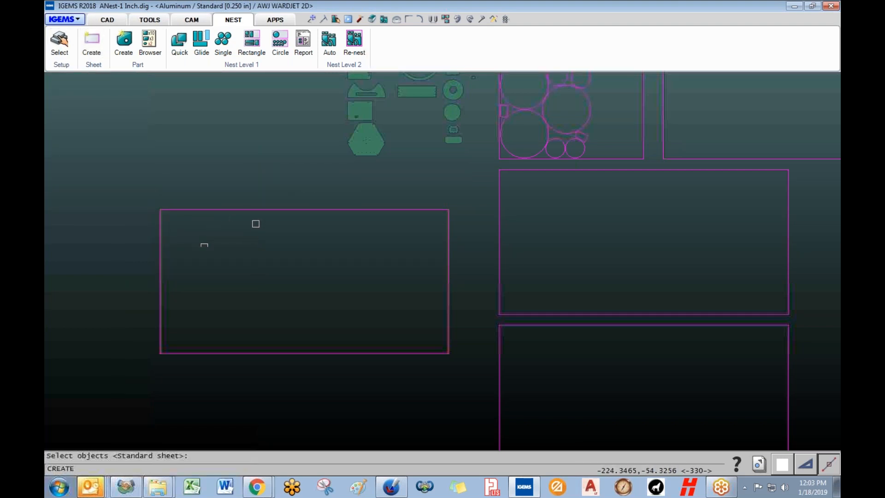
key(Escape)
scroll(382, 252, up, 2)
scroll(382, 252, down, 3)
middle_drag(331, 247, 363, 238)
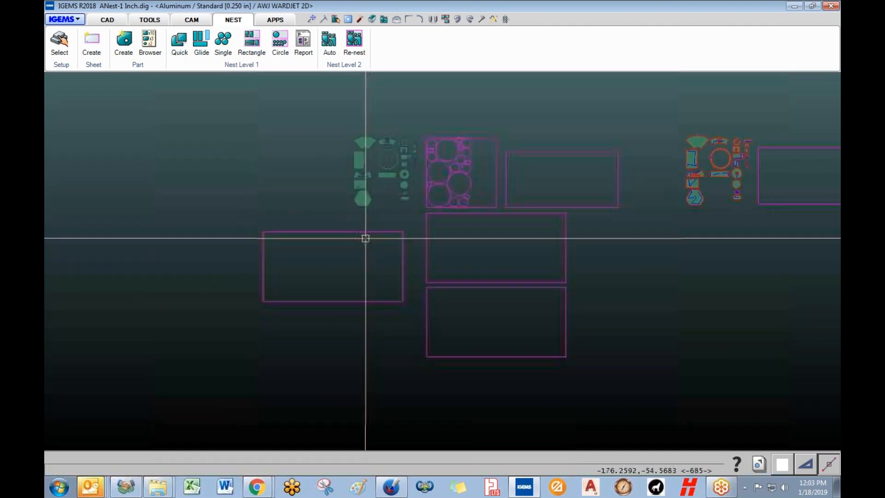
click(106, 18)
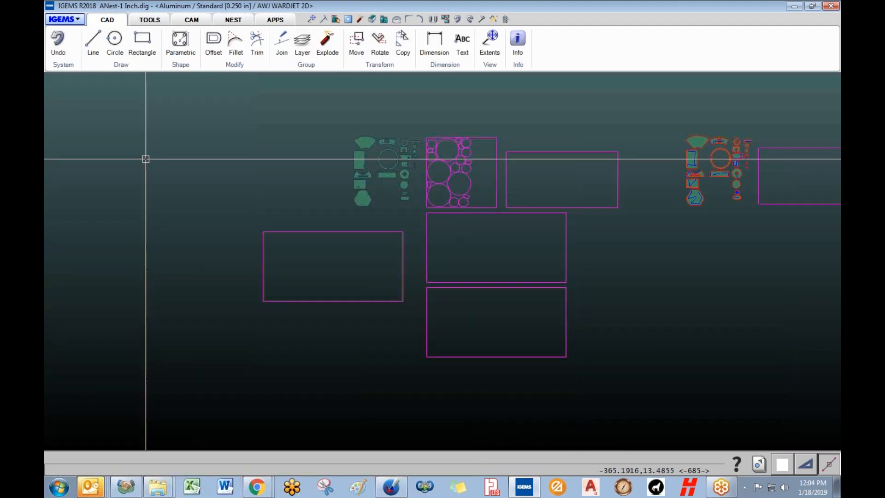
- Draw a 24 by 36 rectangle left of the sheets using a relative corner entry
click(143, 39)
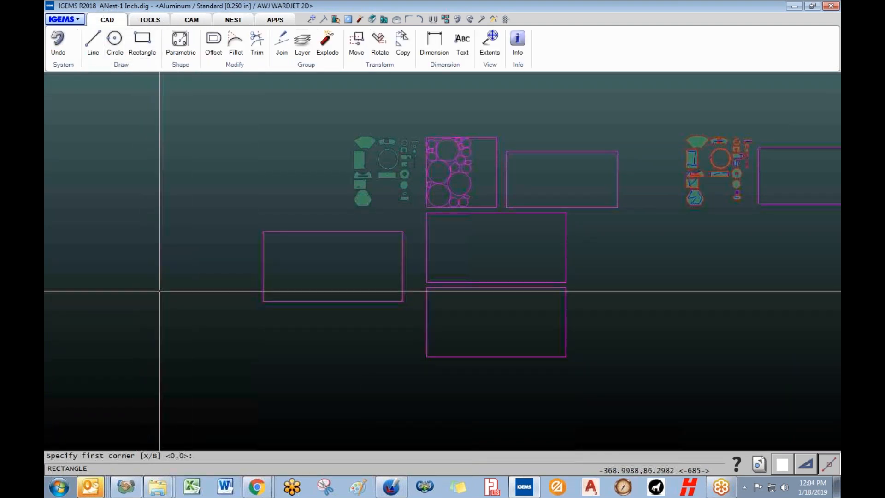
click(123, 312)
text(24)
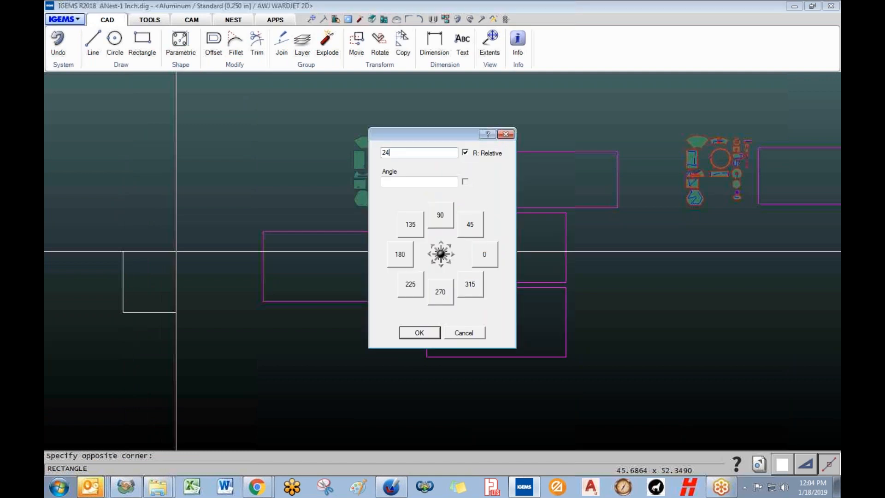
text(,36)
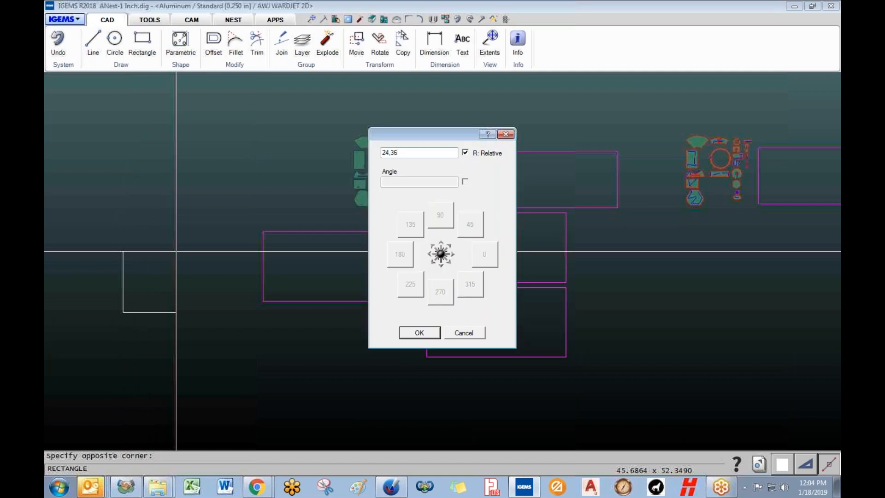
key(Return)
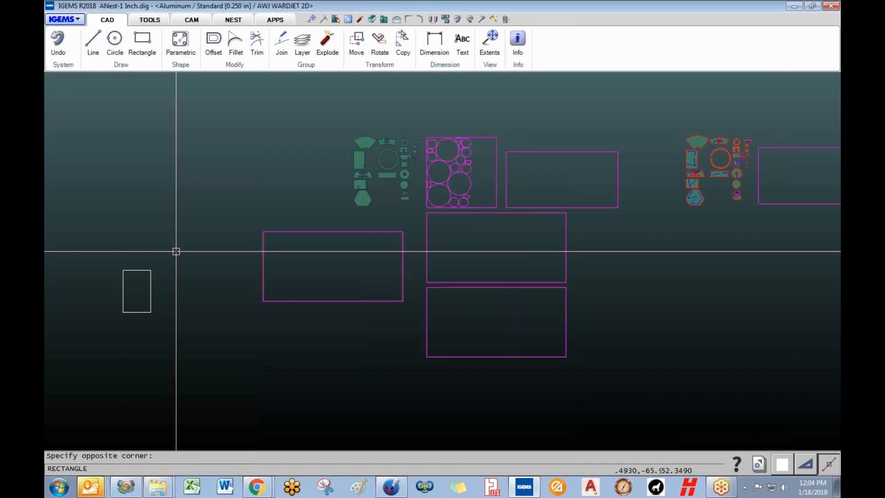
scroll(127, 285, up, 5)
scroll(129, 284, up, 3)
middle_drag(133, 282, 270, 318)
scroll(270, 318, down, 1)
scroll(229, 254, up, 1)
scroll(262, 262, down, 1)
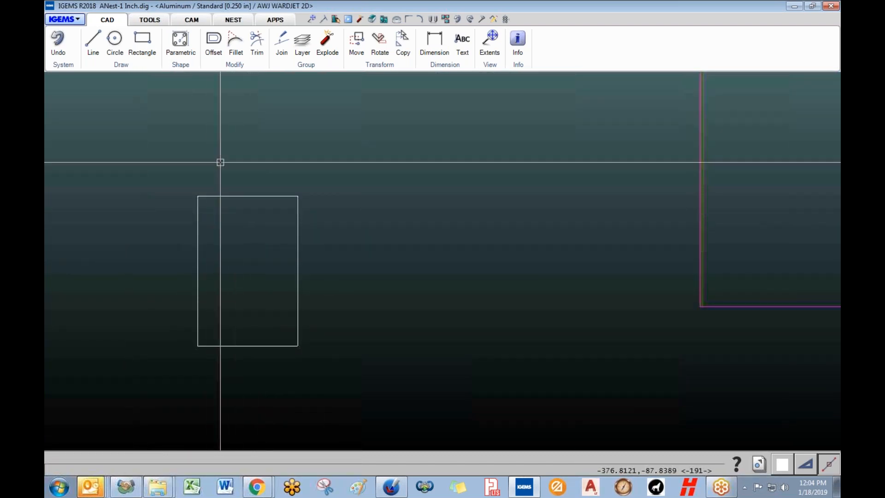
- Turn the 24 by 36 rectangle into a sheet with clamp zones switched off
click(233, 20)
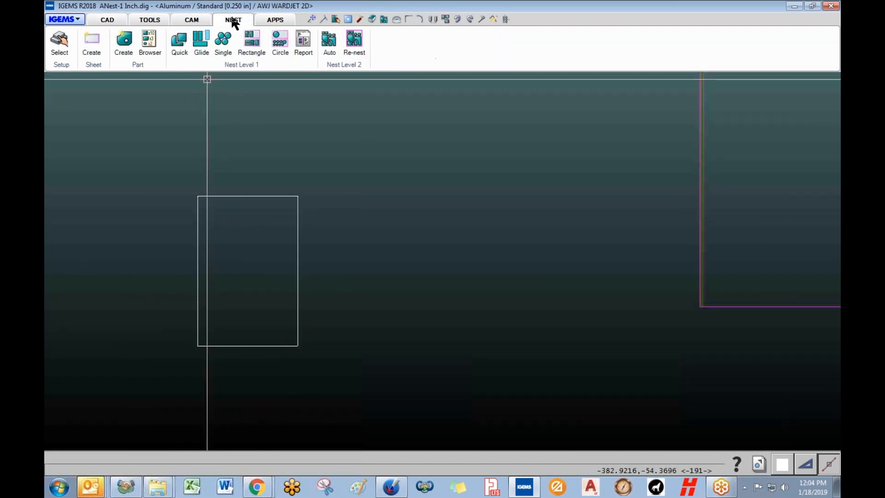
click(94, 50)
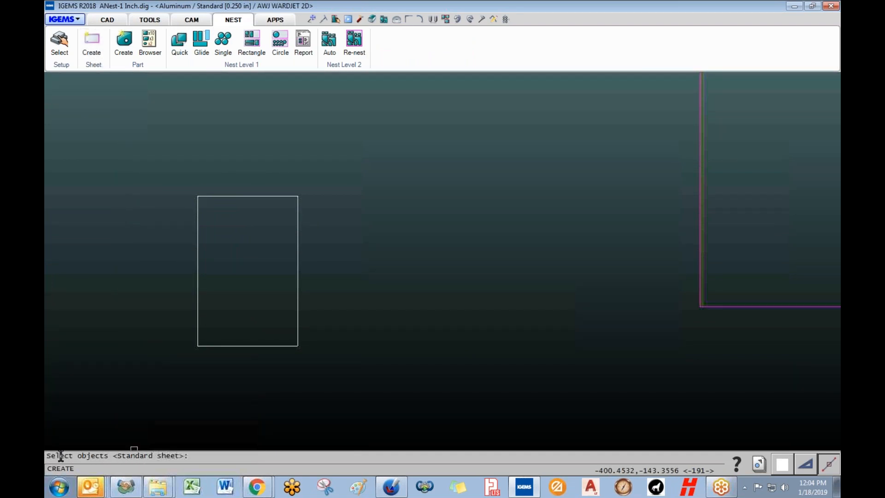
drag(52, 457, 108, 456)
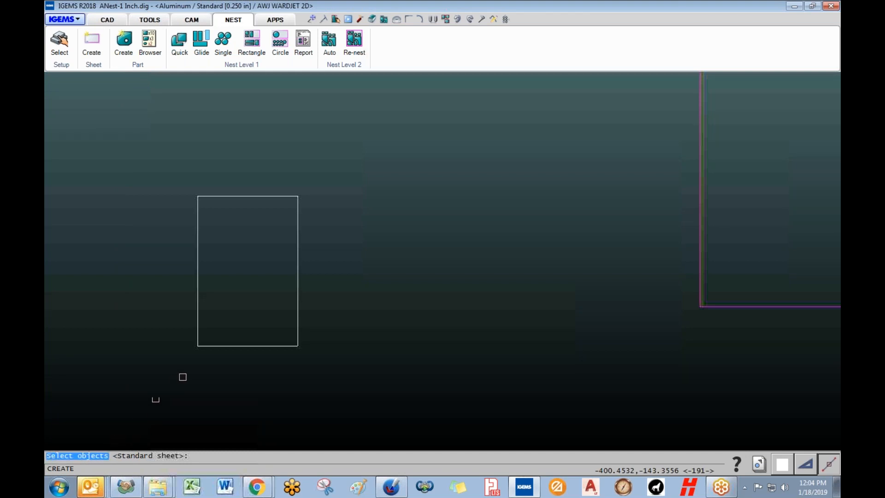
click(247, 345)
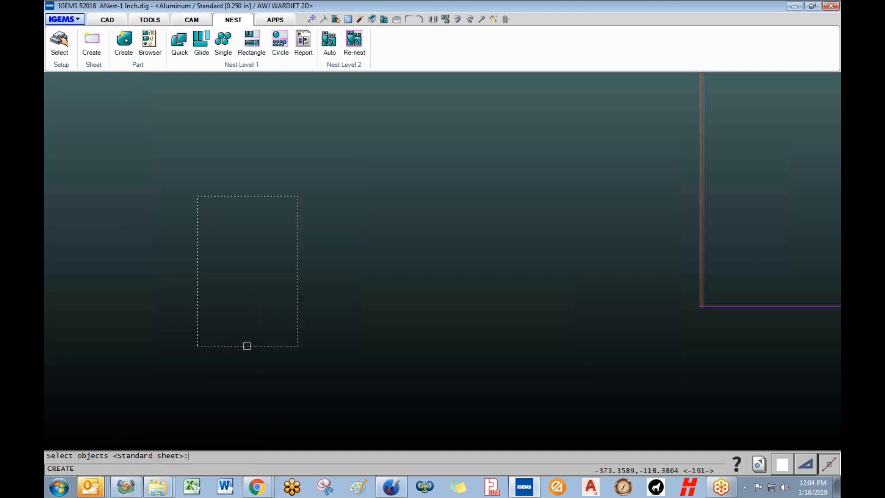
right_click(252, 297)
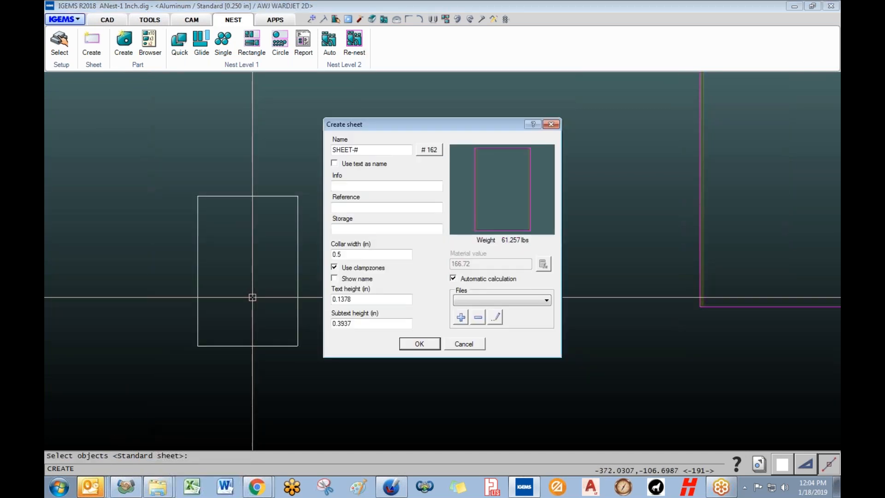
click(367, 267)
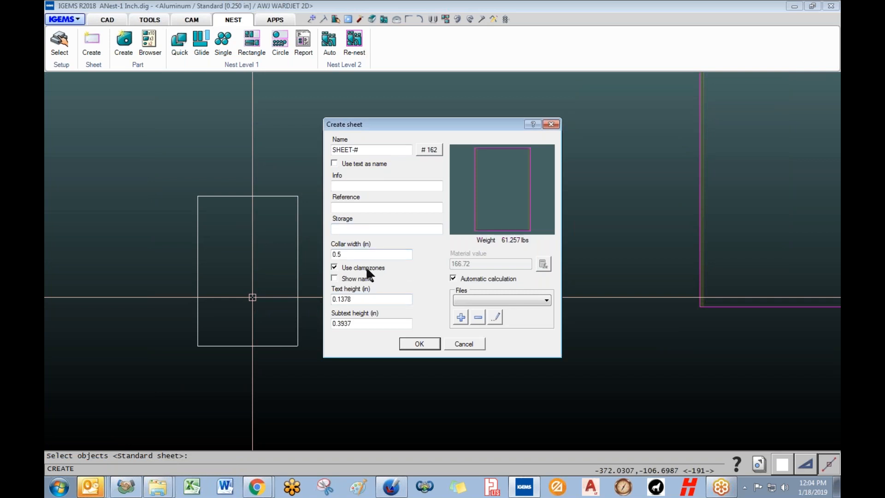
click(412, 343)
scroll(198, 293, up, 3)
scroll(213, 318, down, 8)
scroll(288, 329, down, 2)
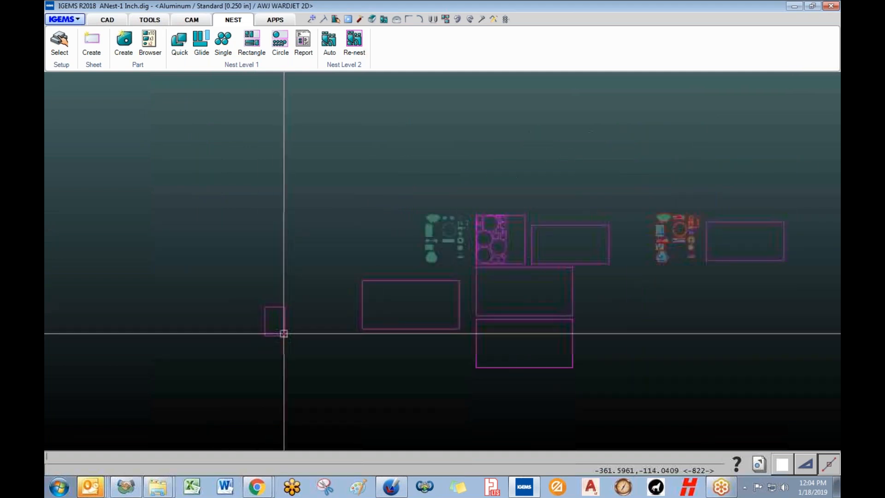
- Draw two overlapping rectangles left of the parts
click(107, 20)
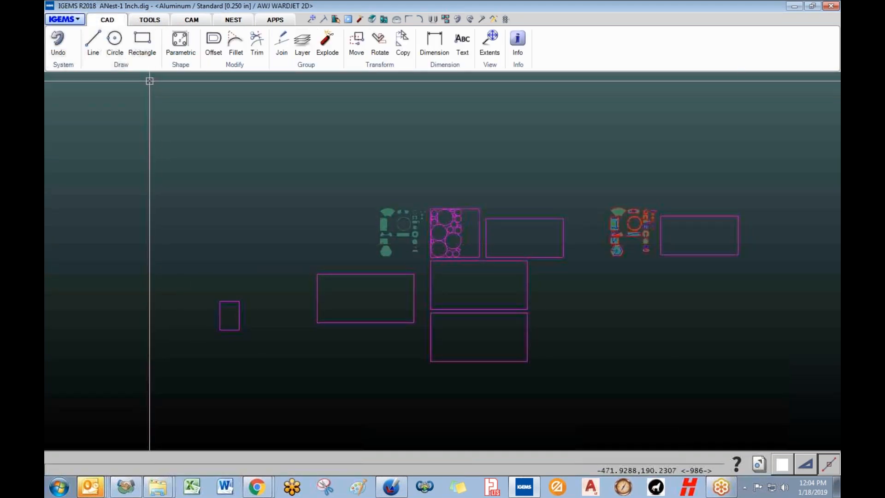
click(92, 45)
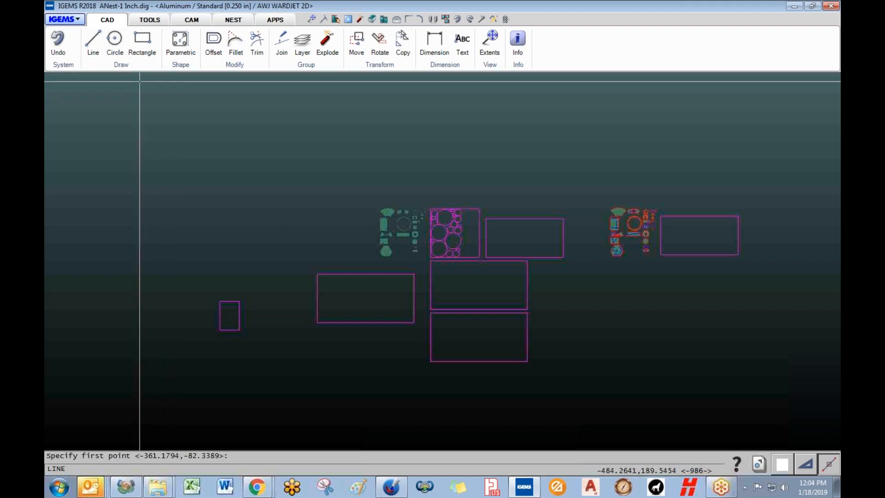
click(142, 40)
scroll(265, 255, up, 3)
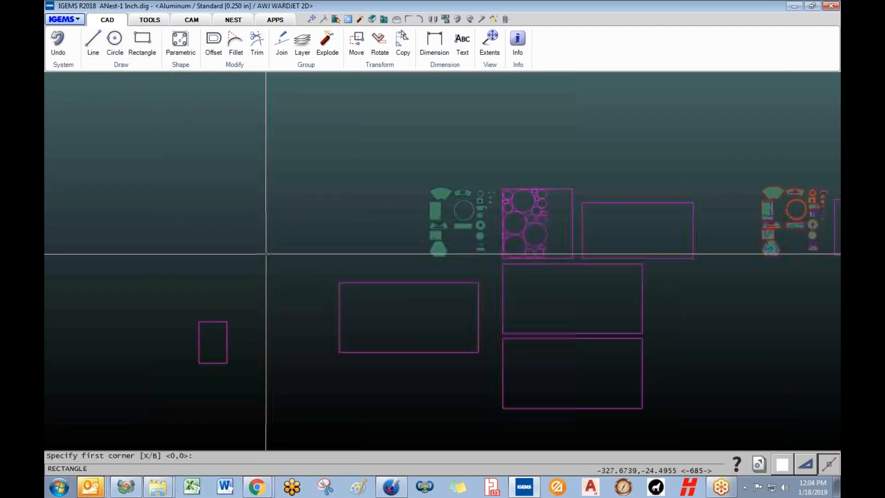
click(215, 201)
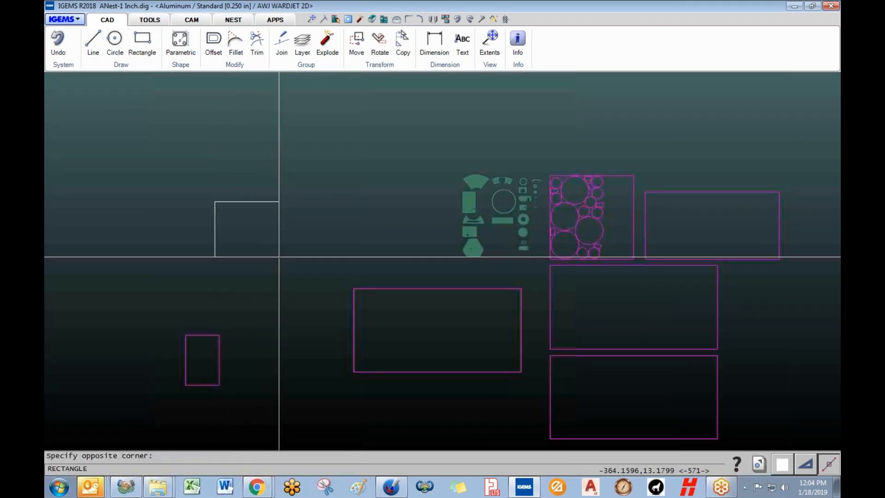
click(309, 278)
click(263, 237)
click(321, 289)
- Trim the overlapping lines to leave an L-shaped outline
key(t)
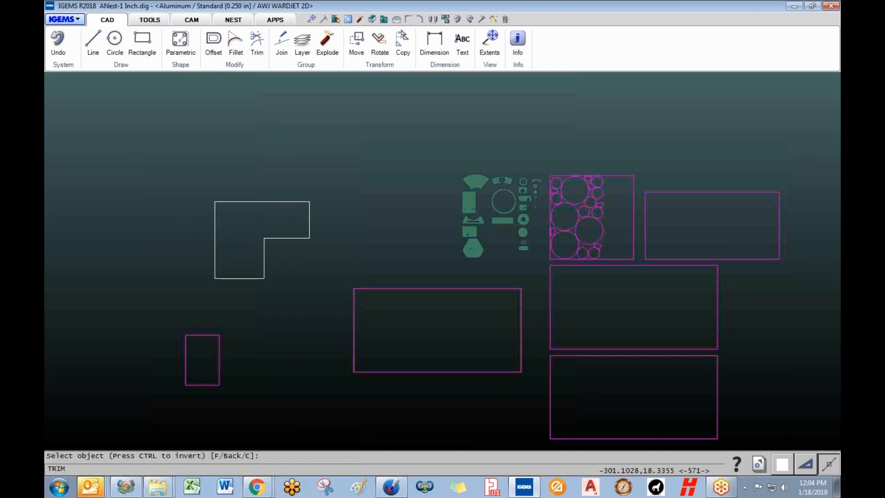
click(292, 238)
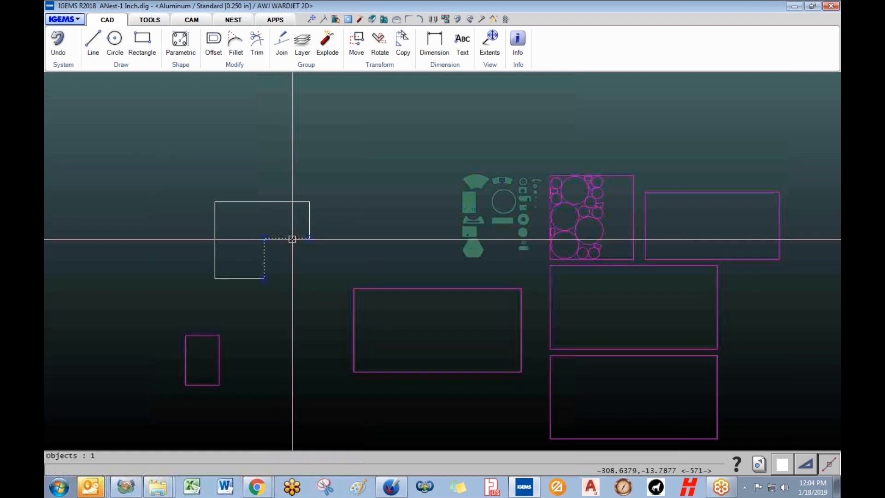
click(309, 217)
key(Escape)
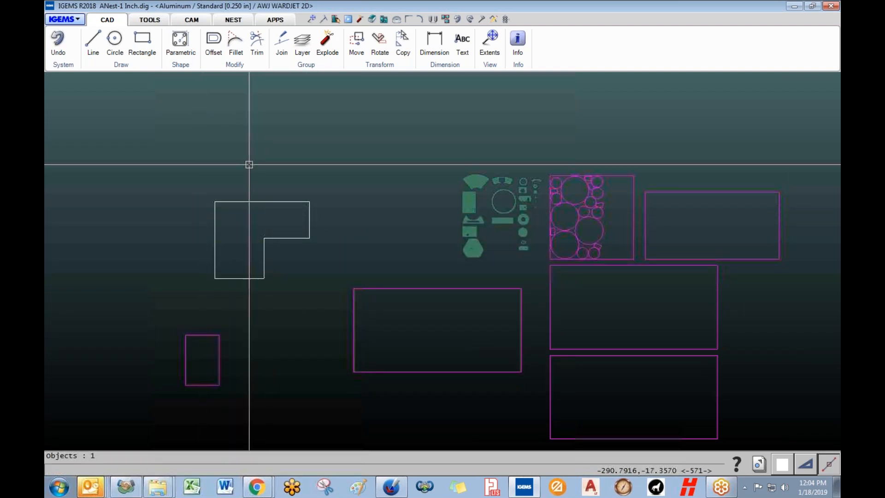
click(234, 20)
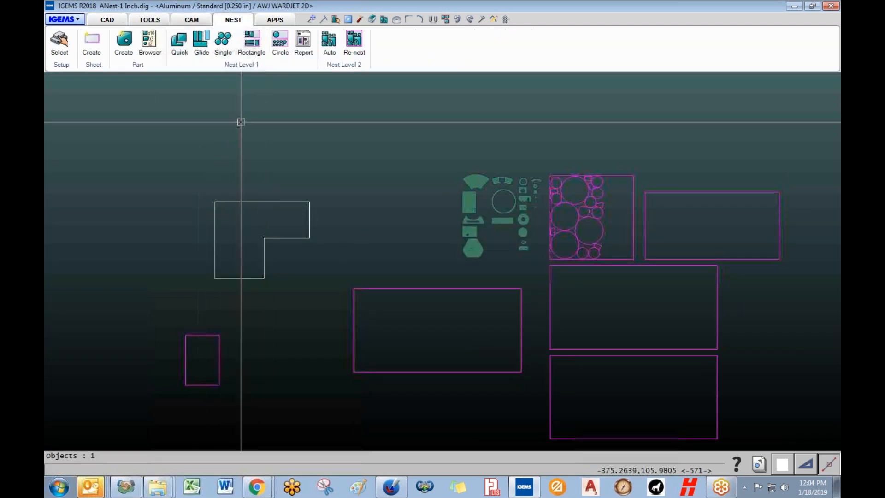
- Join the L-shaped outline's separate lines into one closed object
click(95, 43)
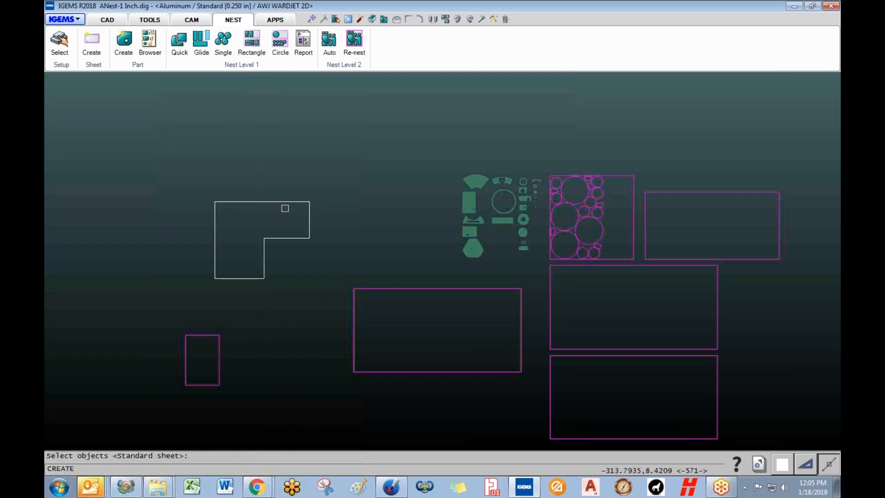
key(Escape)
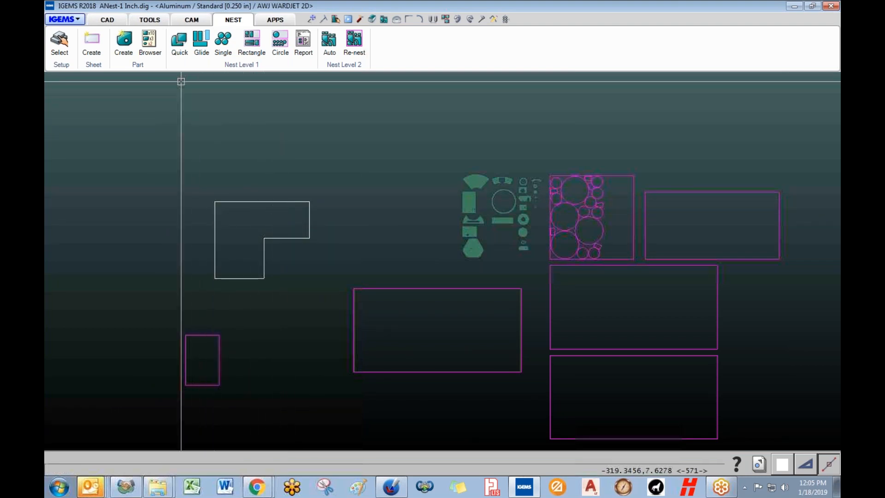
click(103, 23)
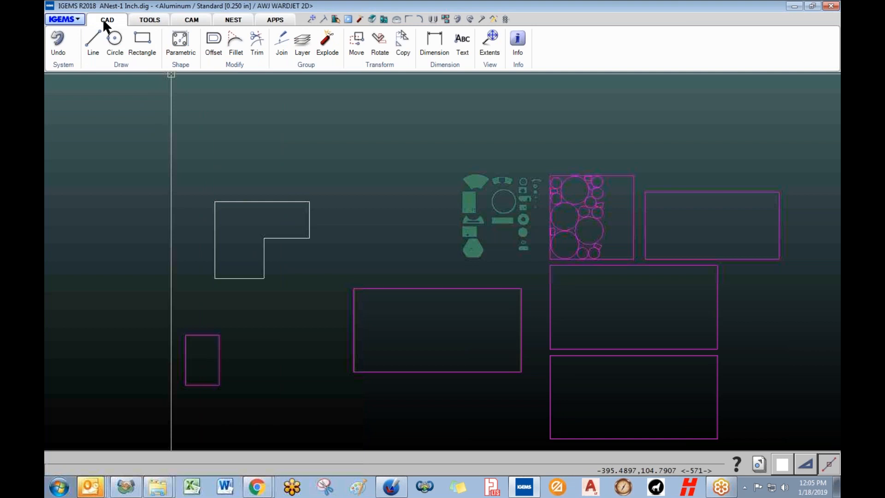
click(282, 43)
click(264, 251)
key(Return)
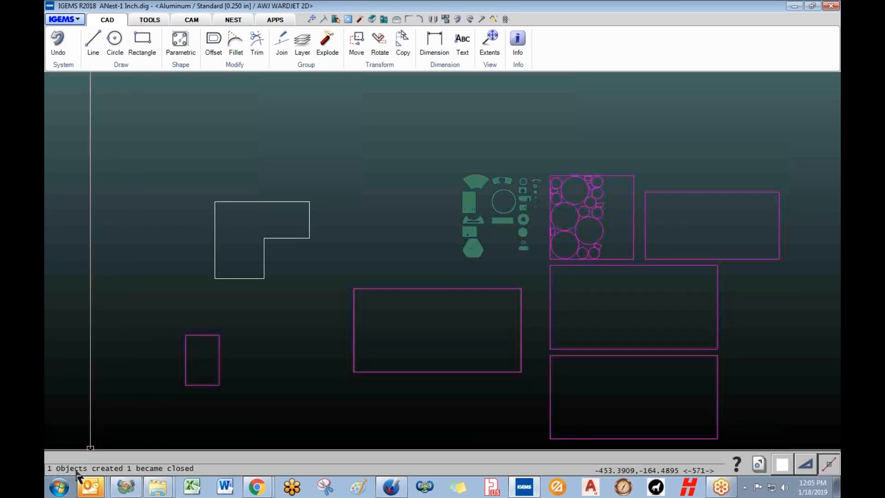
click(265, 267)
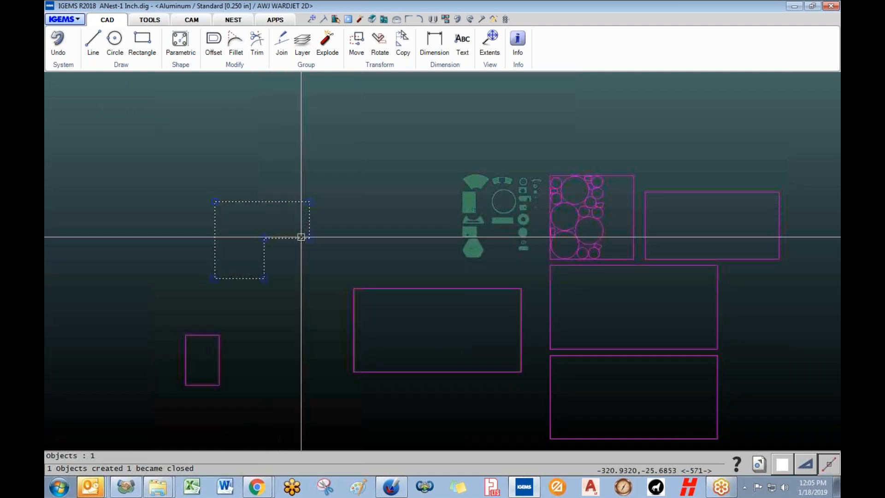
key(Escape)
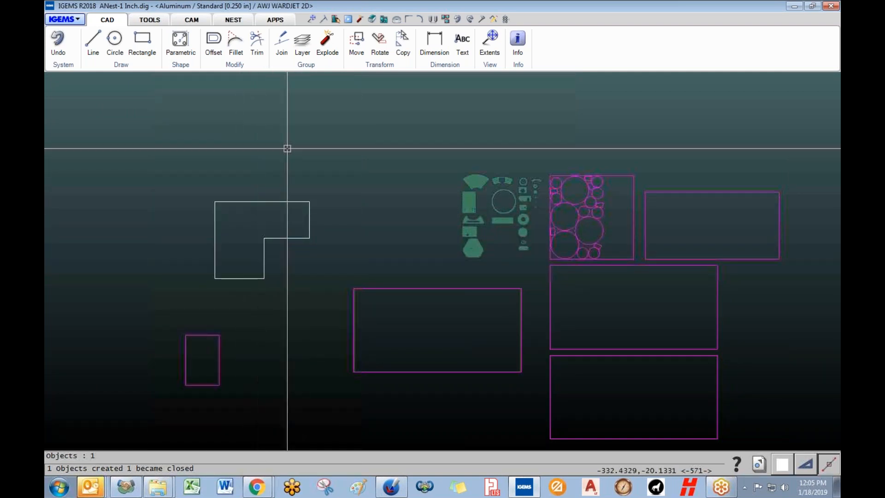
click(236, 21)
click(97, 45)
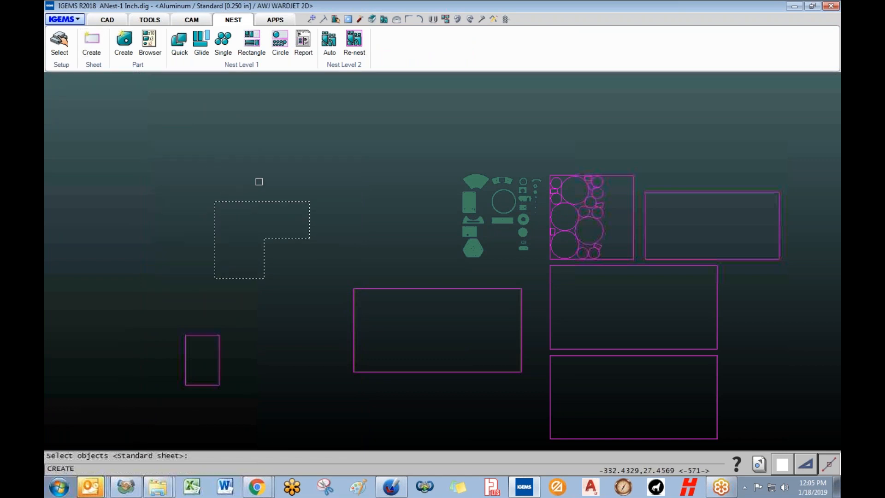
key(Return)
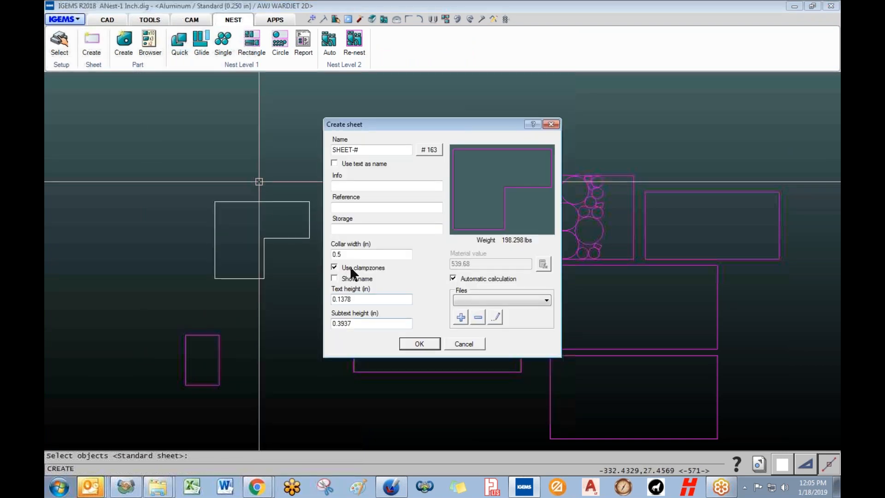
click(417, 344)
scroll(292, 241, up, 6)
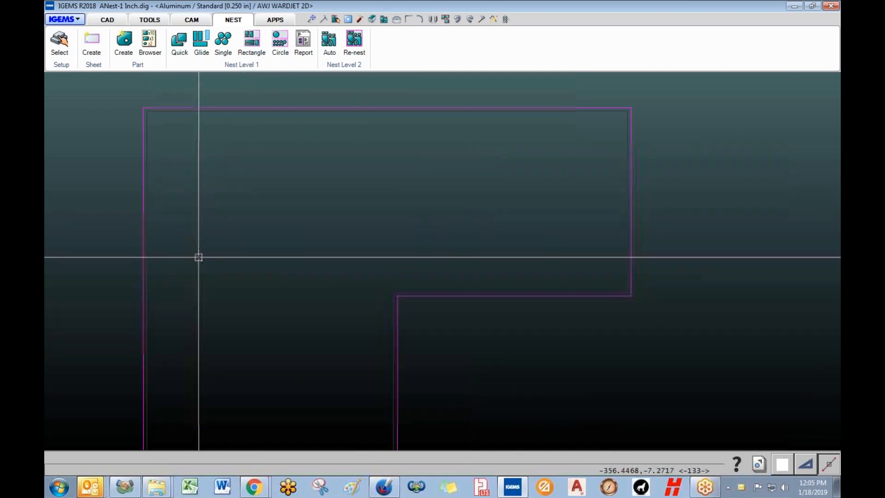
scroll(208, 285, down, 6)
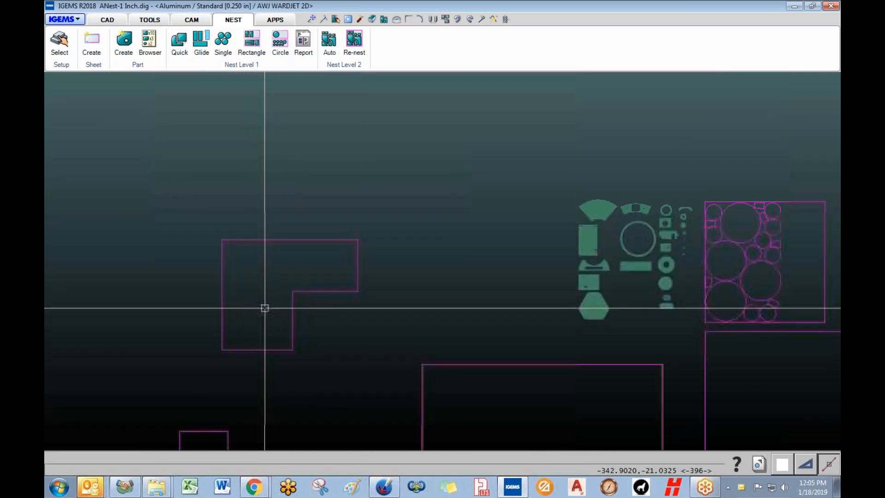
click(109, 21)
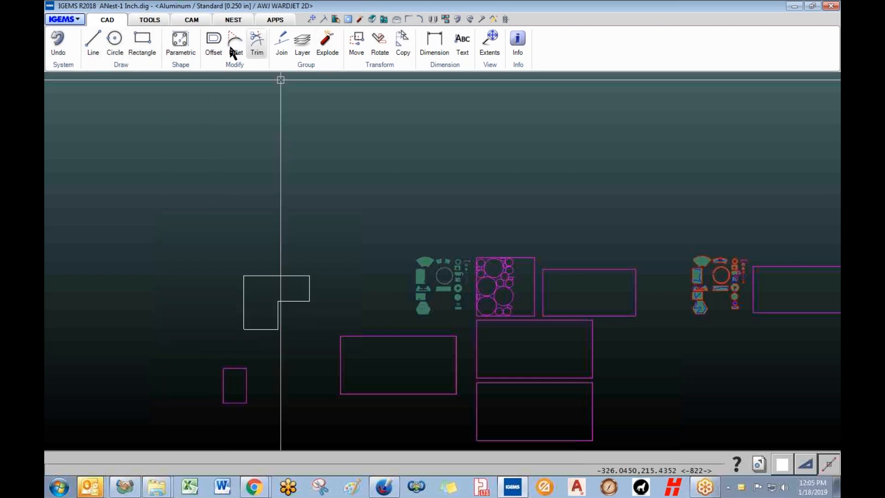
- Draw a circle about 16.93 in across in the L-shape's upper-left area
scroll(257, 318, up, 5)
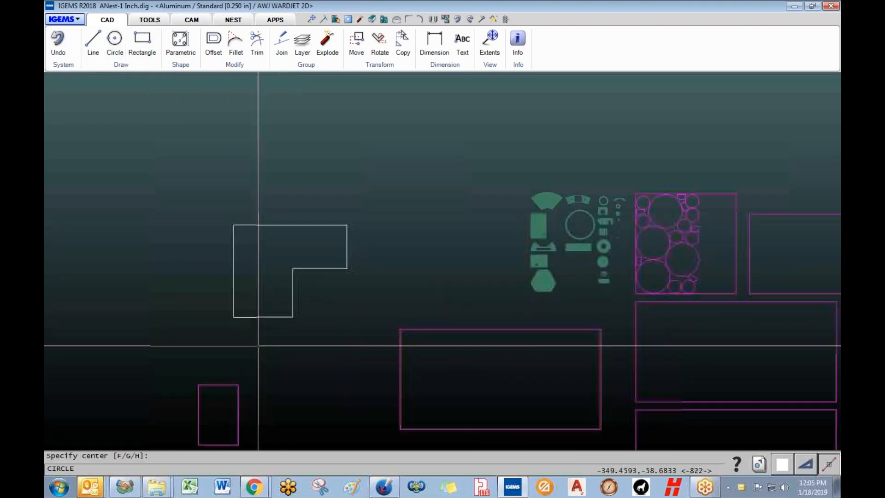
middle_drag(268, 189, 259, 321)
click(229, 268)
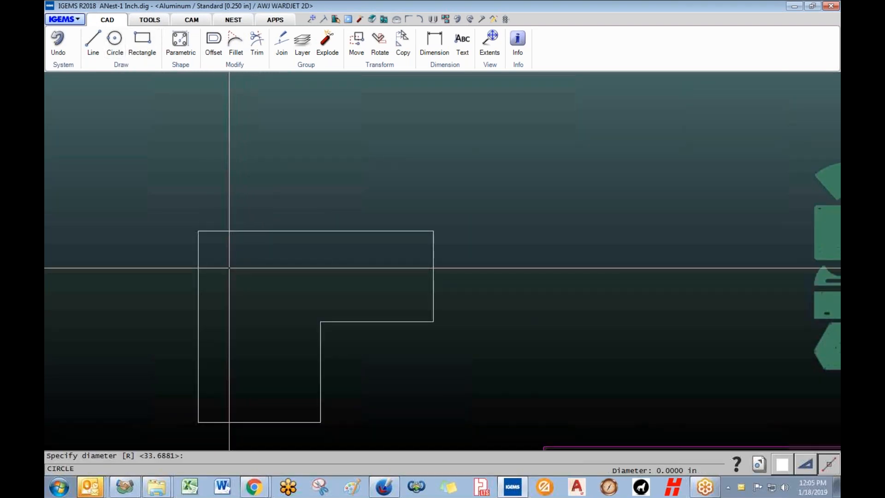
click(265, 315)
scroll(233, 249, down, 3)
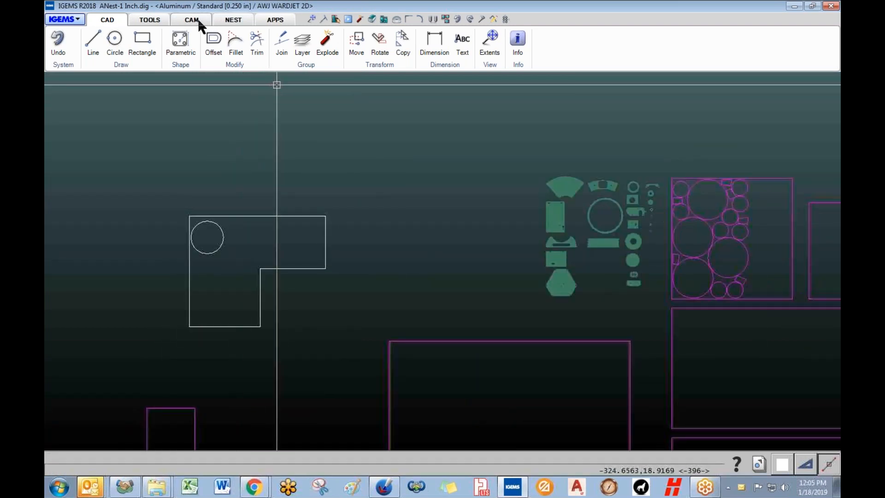
click(286, 266)
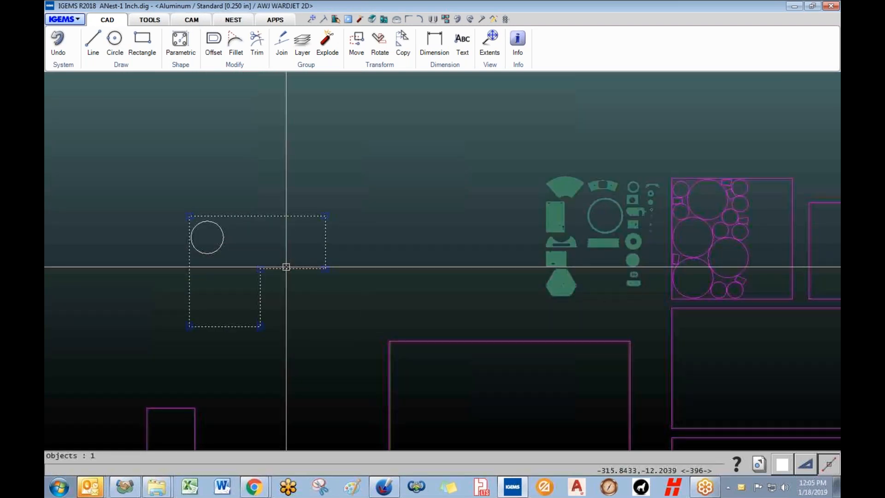
key(Escape)
click(232, 19)
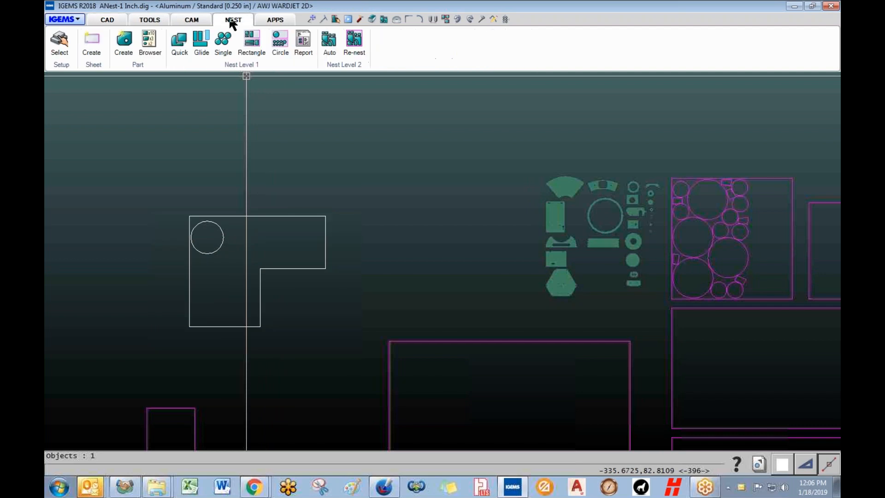
- Create a sheet from the L-shaped outline and its circle with default settings
click(93, 47)
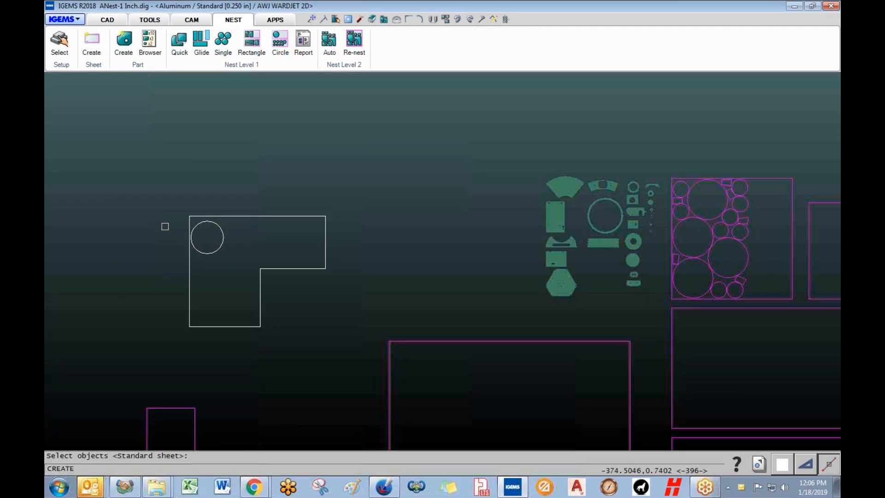
drag(158, 189, 345, 357)
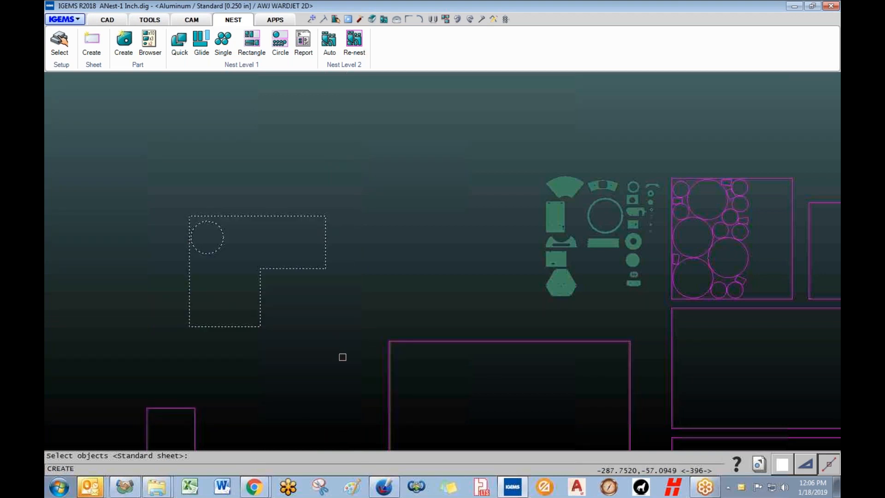
right_click(342, 356)
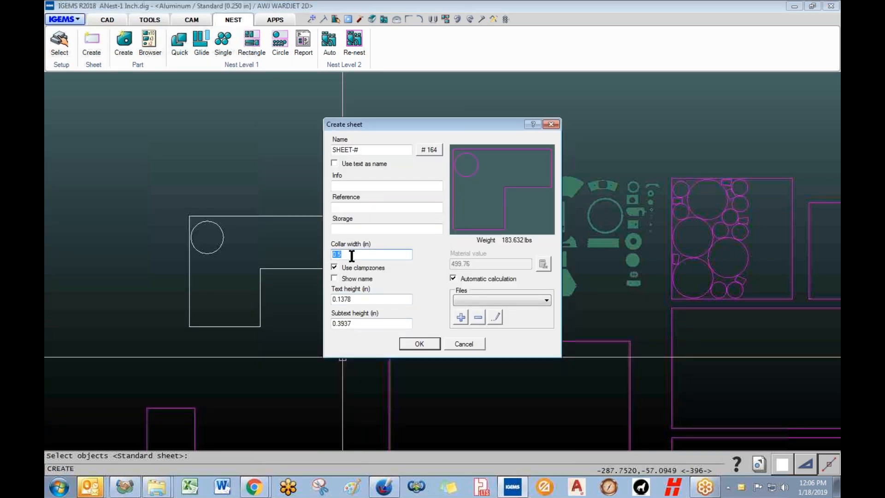
click(418, 344)
scroll(205, 252, up, 5)
scroll(264, 248, up, 10)
scroll(340, 223, up, 8)
scroll(334, 259, up, 5)
scroll(317, 300, up, 2)
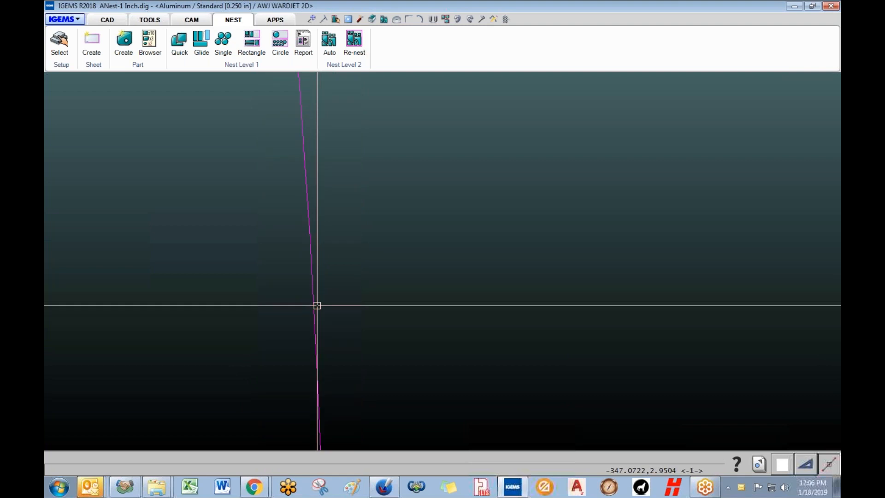
scroll(317, 305, down, 3)
scroll(318, 305, down, 5)
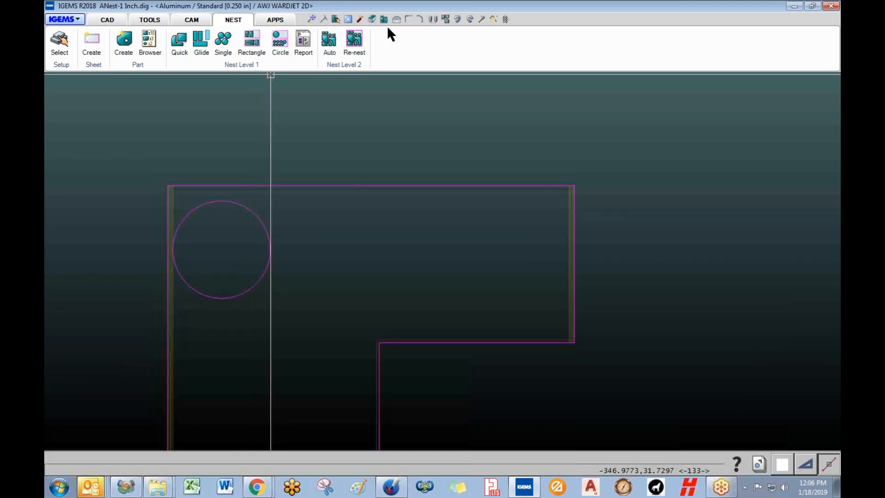
- Offset the L-shaped sheet's hole circle 0.25 outward and delete the original circle
click(457, 19)
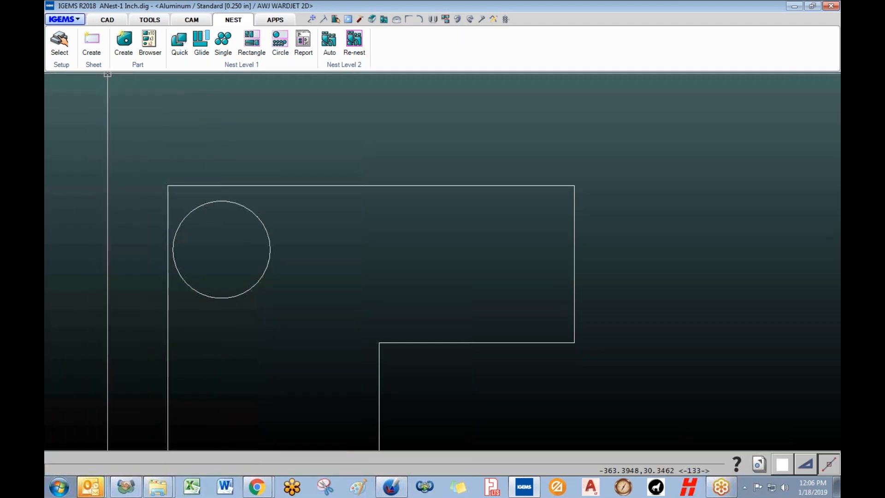
click(114, 18)
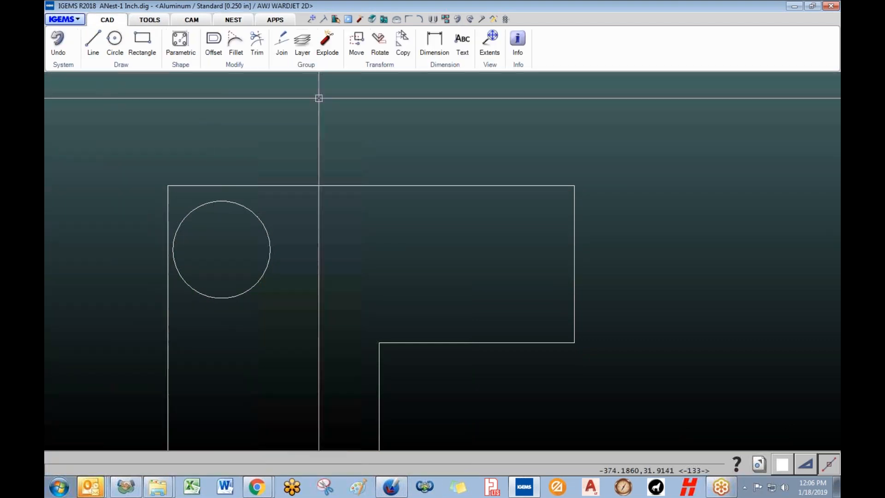
click(214, 40)
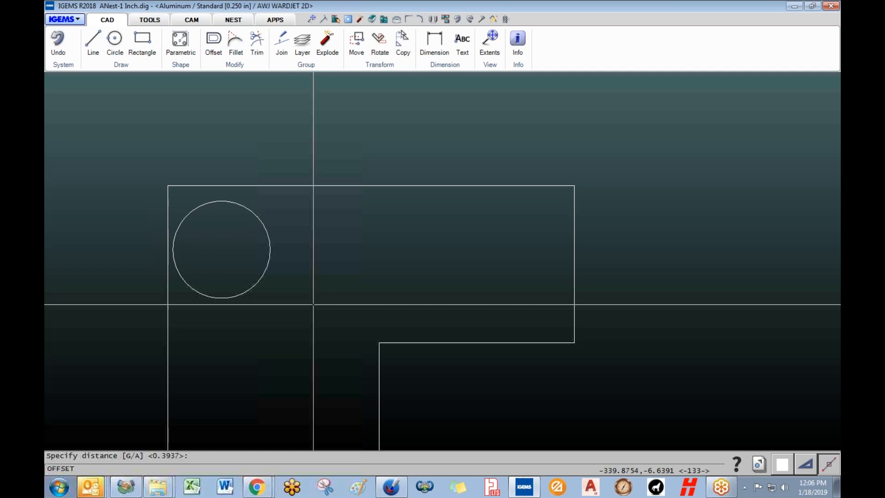
text(.)
key(Return)
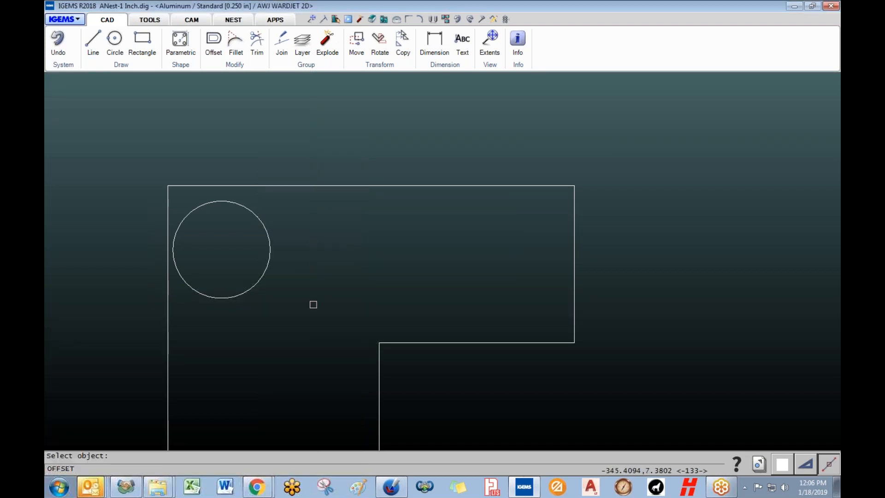
click(271, 242)
click(278, 237)
scroll(272, 249, up, 4)
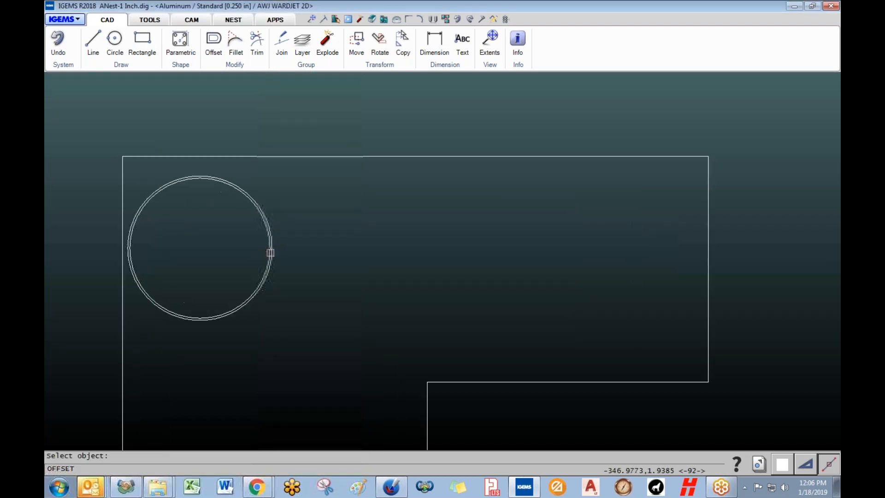
click(270, 253)
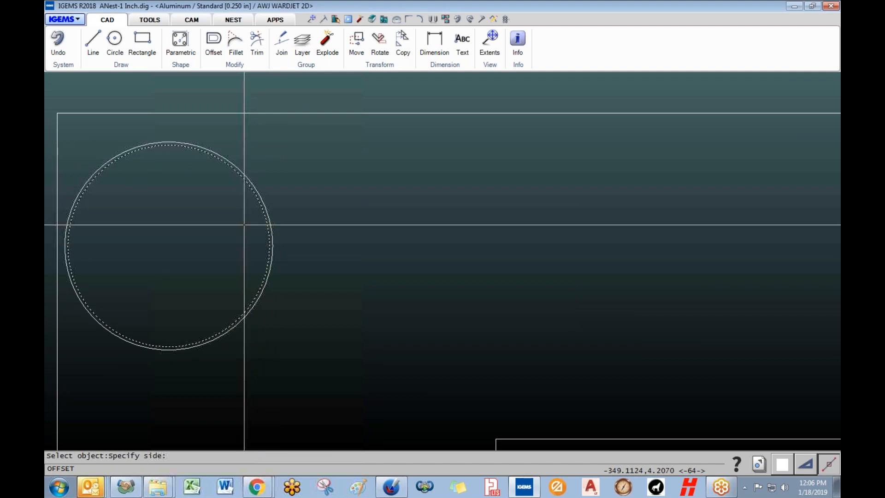
key(Delete)
- Pan across the nest layout to show all parts and sheets, then return to the nesting tools
scroll(278, 320, up, 3)
scroll(288, 345, down, 11)
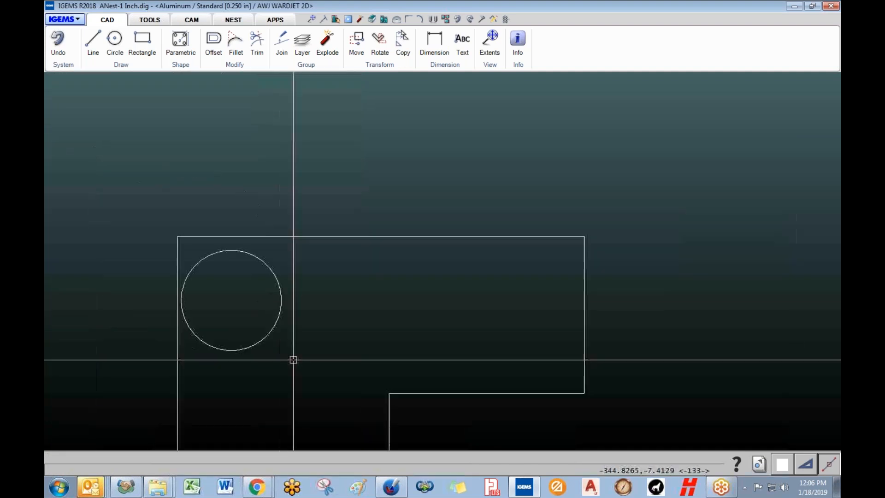
middle_drag(299, 372, 211, 205)
scroll(254, 272, up, 1)
scroll(299, 331, down, 4)
middle_drag(303, 350, 271, 324)
middle_drag(248, 282, 212, 286)
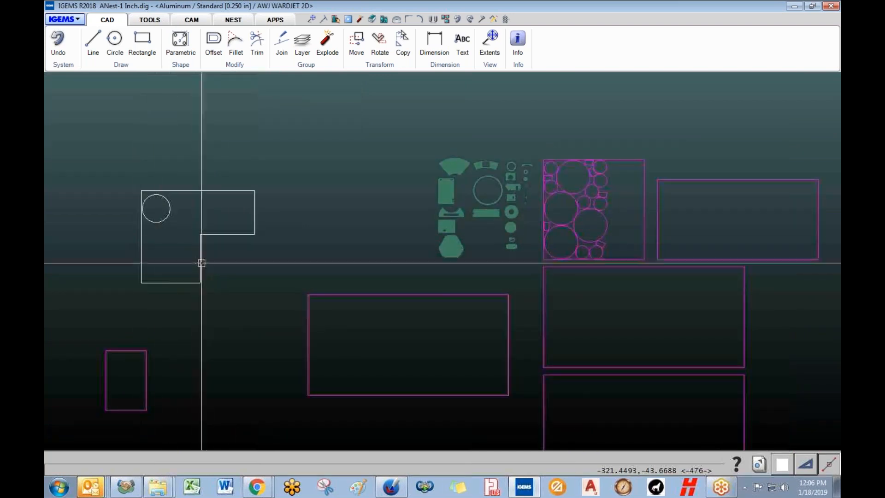
scroll(222, 337, down, 2)
middle_drag(222, 343, 185, 319)
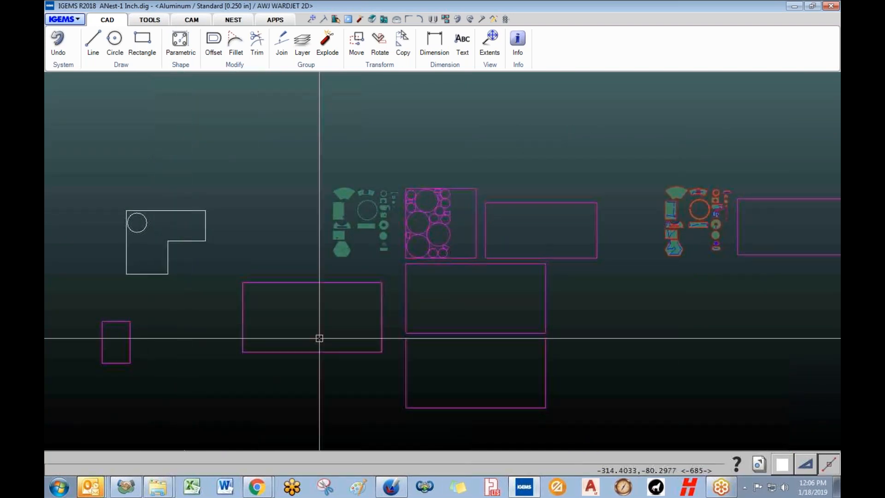
middle_drag(354, 337, 249, 329)
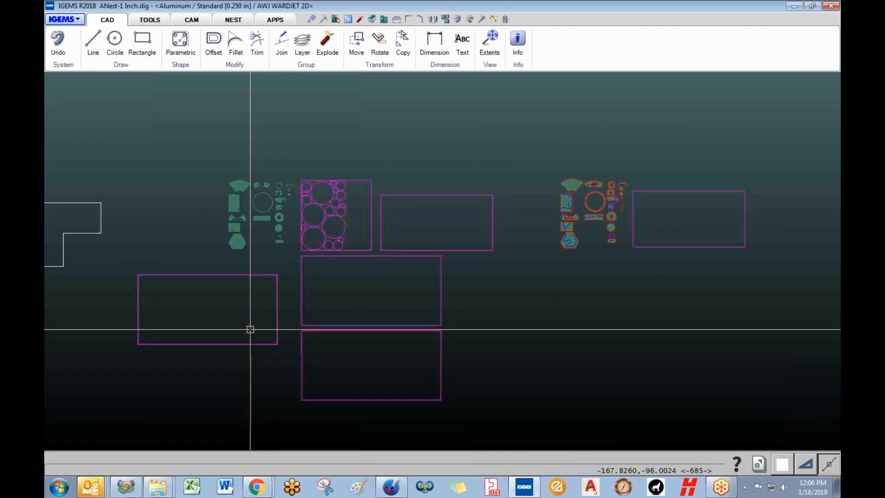
click(235, 21)
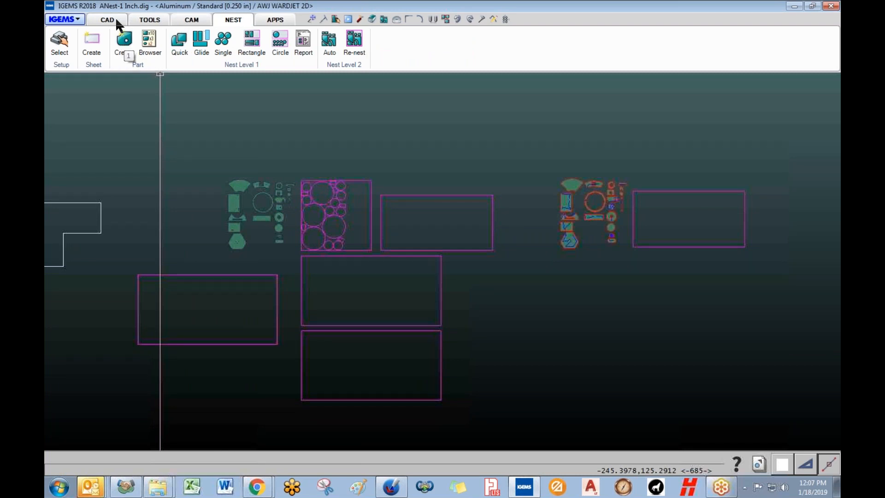
- Review the Part Browser, highlighting PART-420, PART-421, PART-422 and PART-442 in the drawing
click(149, 44)
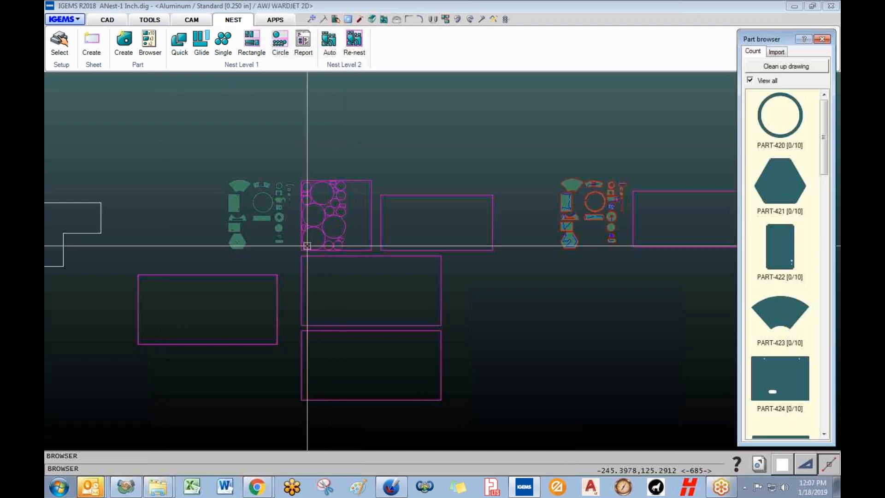
drag(777, 35, 721, 17)
click(725, 127)
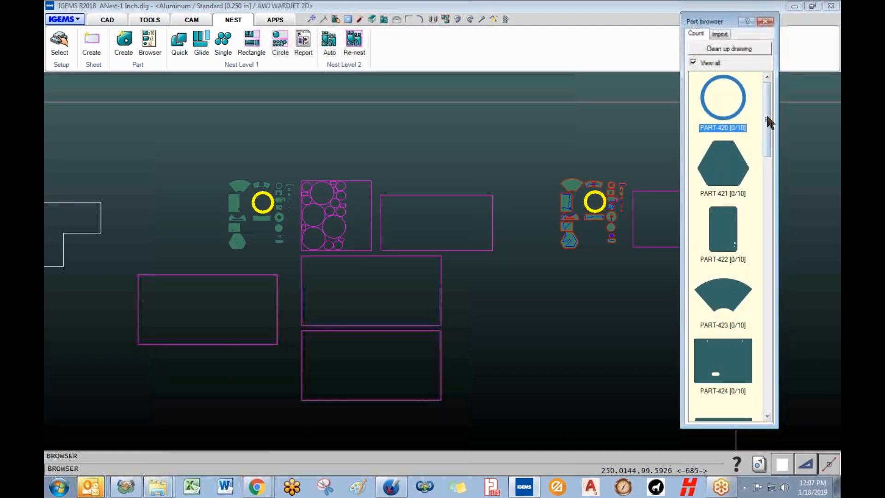
drag(776, 124, 780, 123)
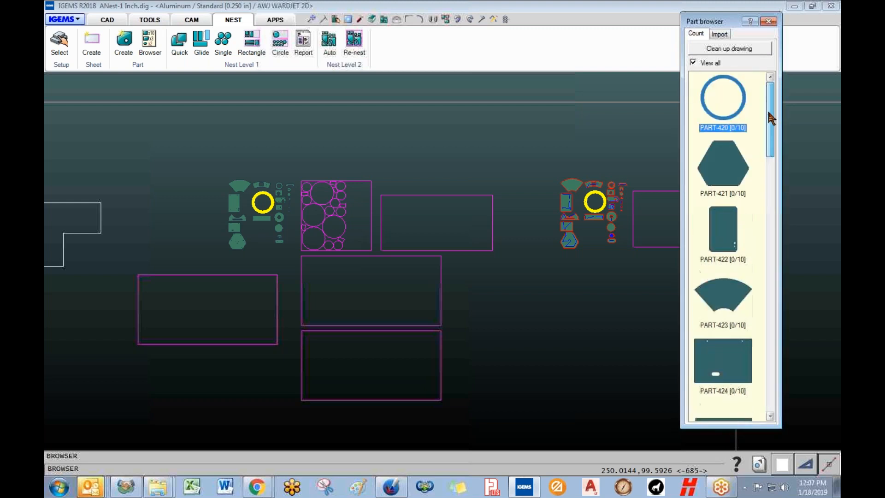
click(729, 165)
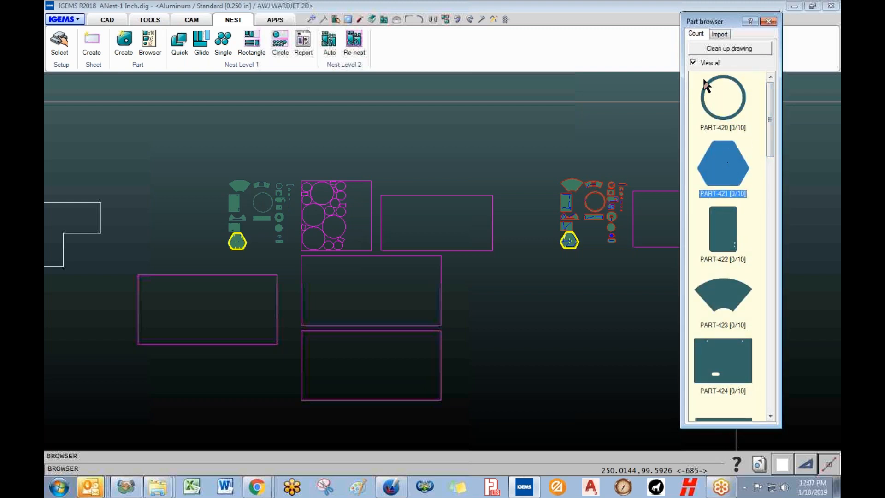
click(719, 231)
mouse_move(734, 261)
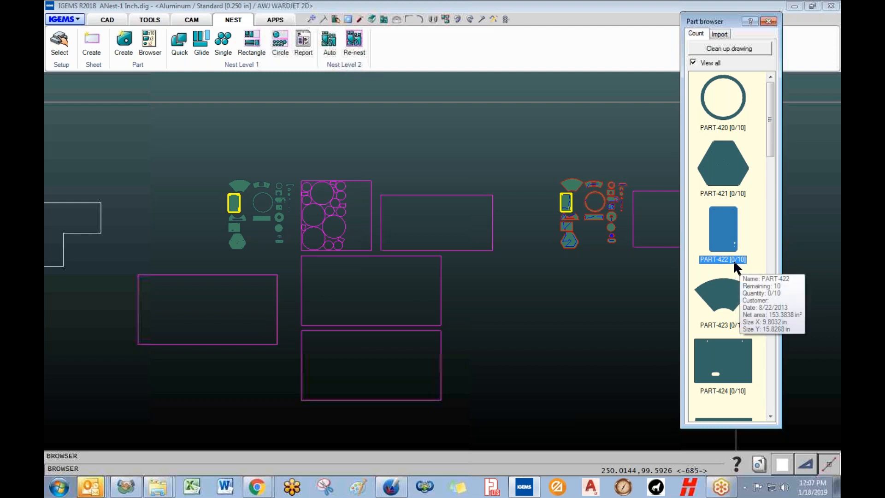
drag(770, 132, 773, 387)
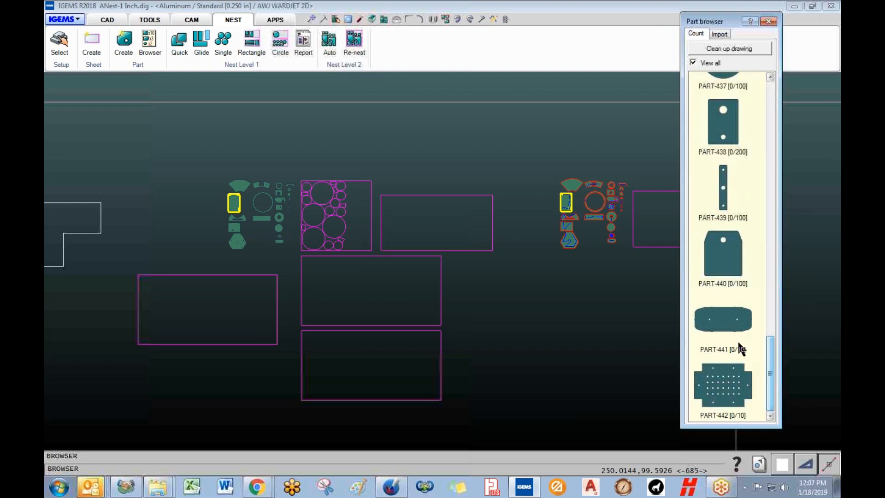
click(719, 384)
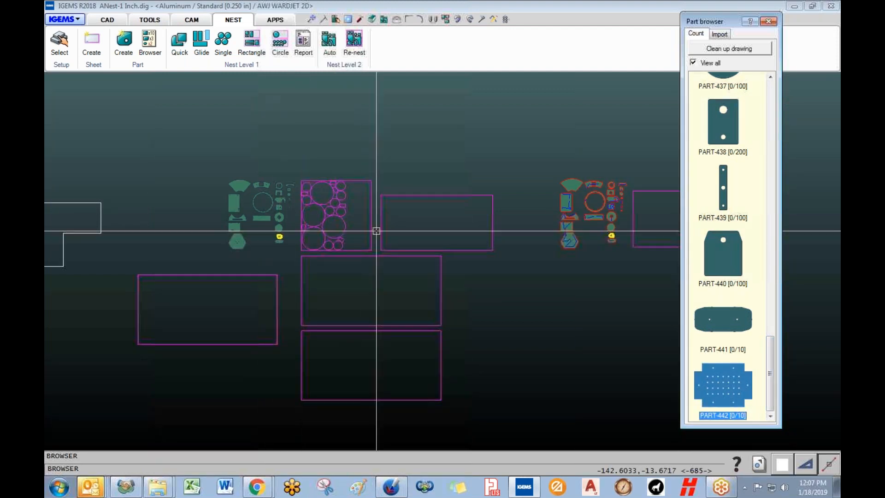
- Check the browser's Import page, close the browser, and switch to the empty Noname3 drawing
click(726, 35)
click(697, 35)
click(714, 35)
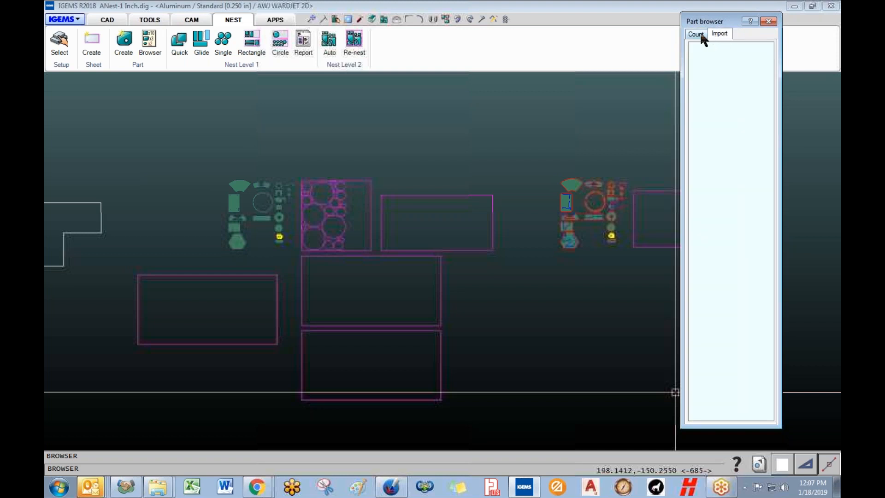
click(768, 22)
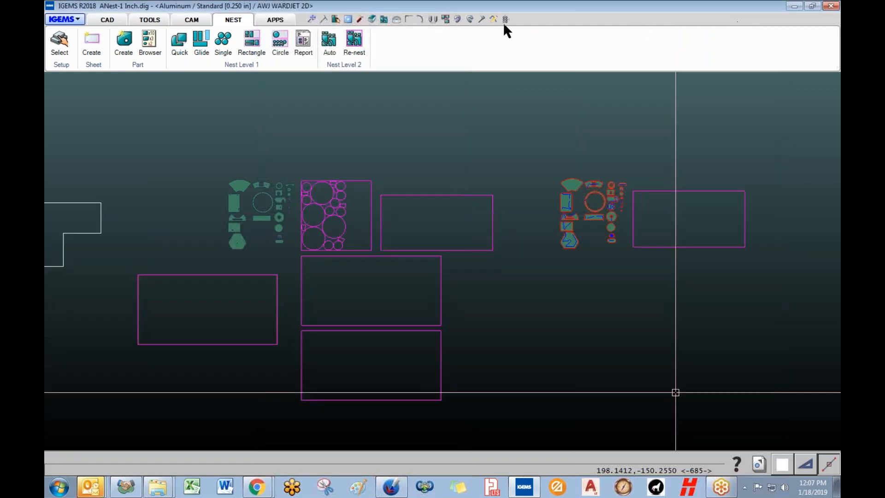
click(759, 464)
click(557, 418)
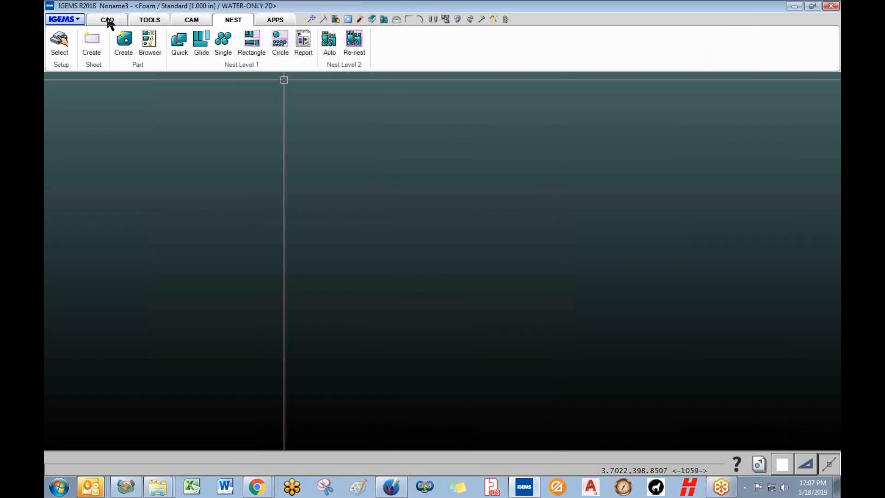
- Draw a circle in the Noname3 drawing
click(107, 21)
click(115, 37)
click(241, 249)
click(171, 164)
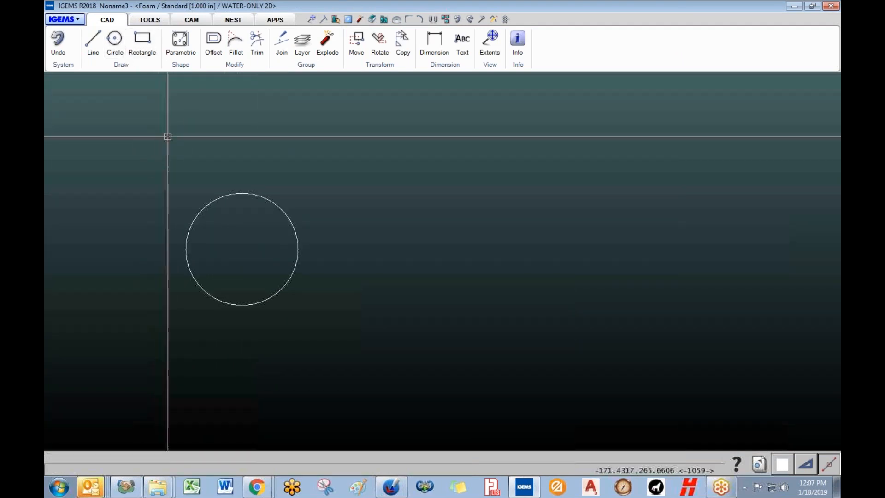
- Set the machine to AWJ WARDJET 2D with 14-40 55K parameters, Aluminum, 0.250 thickness
click(190, 20)
click(57, 48)
click(415, 205)
click(414, 245)
click(399, 227)
click(400, 237)
click(397, 256)
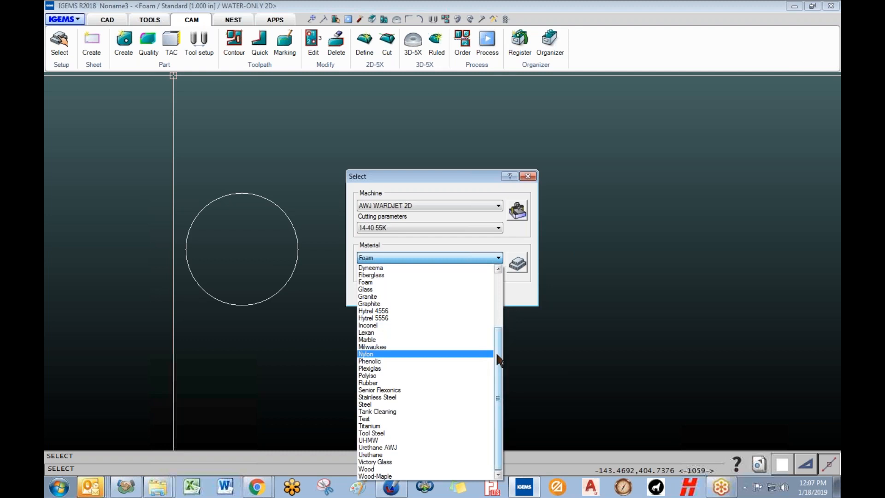
scroll(414, 346, up, 5)
click(389, 302)
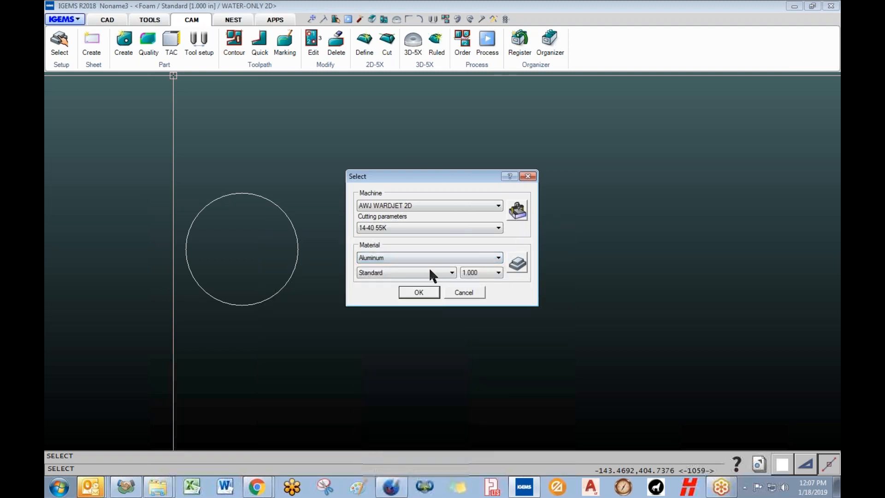
click(494, 273)
click(479, 293)
click(414, 297)
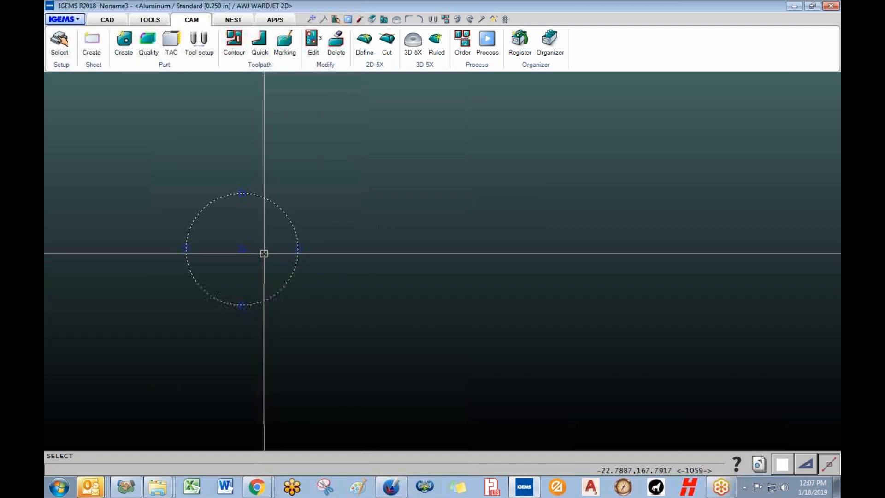
- Confirm the circle as part HAYLEX CLEVIS-2.5D more Q2 and switch to ANest-1 Inch.dig
click(432, 294)
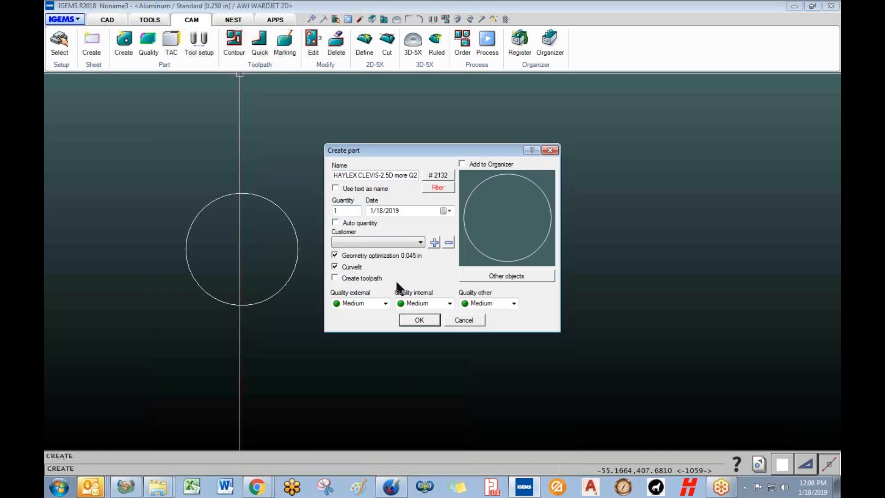
click(419, 320)
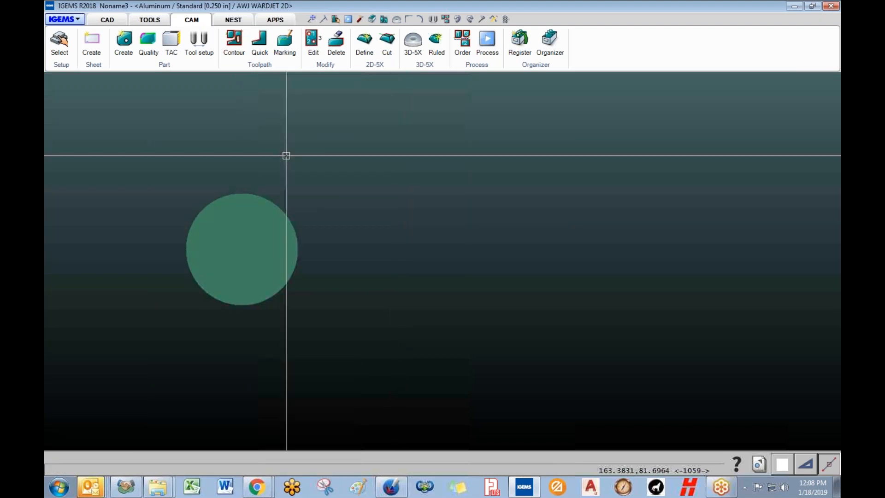
click(759, 463)
click(583, 442)
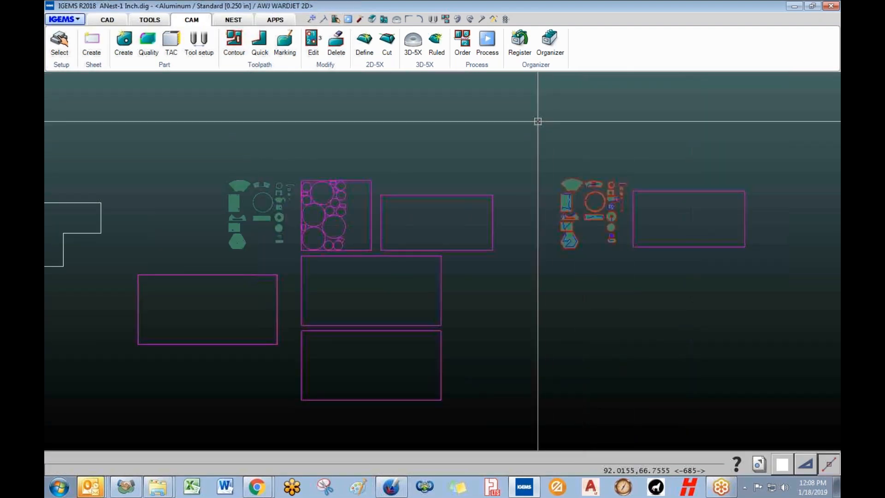
- Place a trial copy of the imported HAYLEX CLEVIS-2.5D more Q2 part above the sheets
click(233, 20)
click(154, 47)
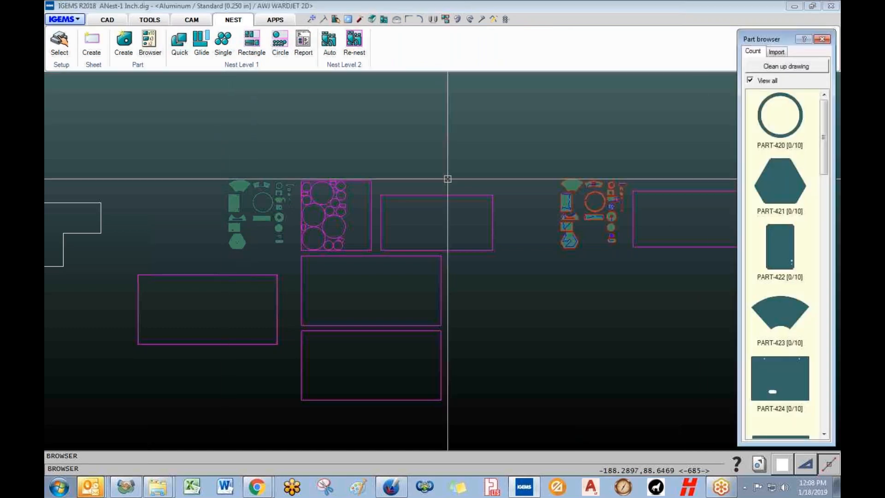
click(782, 49)
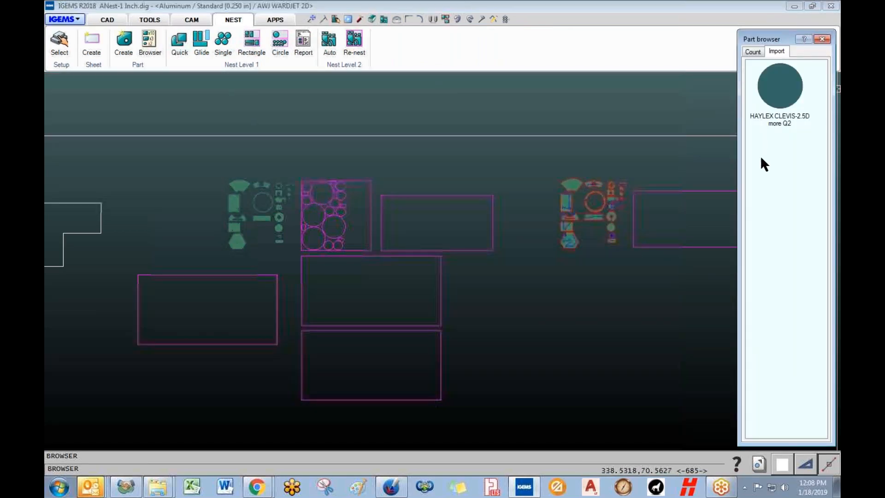
click(776, 96)
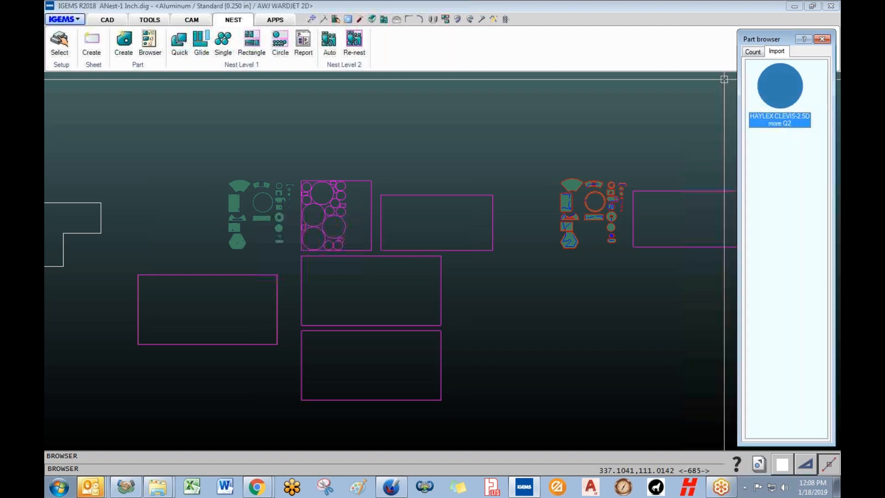
double_click(780, 103)
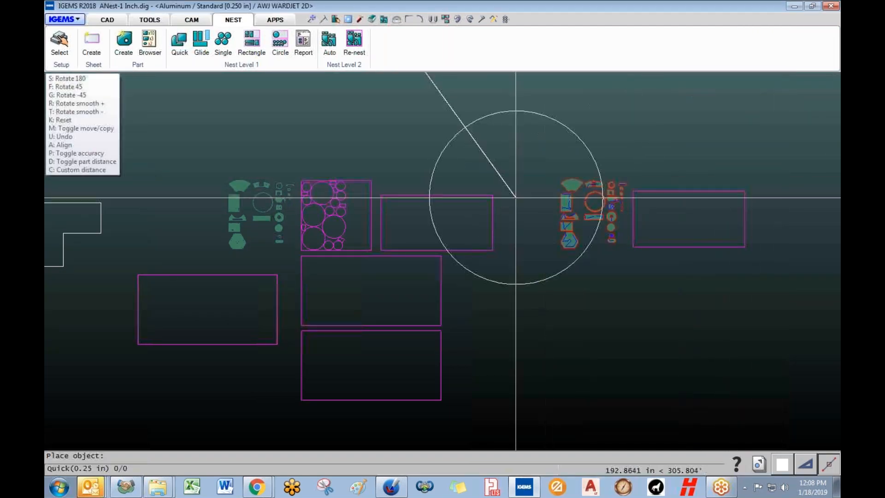
scroll(487, 193, down, 3)
scroll(492, 242, down, 3)
click(462, 172)
right_click(465, 157)
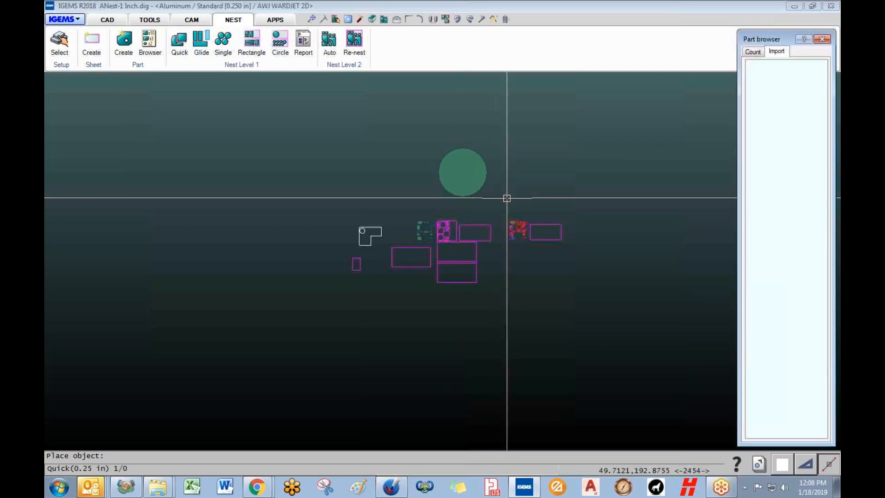
- Close the parts browser and delete the placed circle part
click(817, 42)
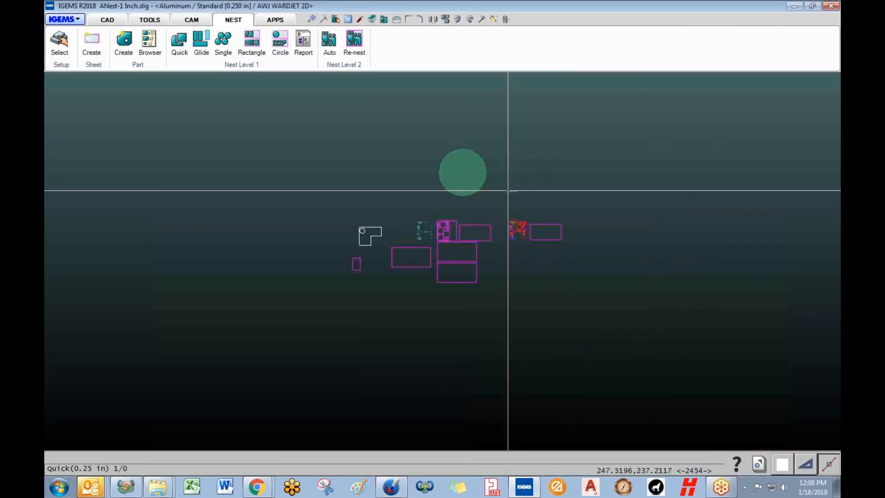
click(472, 167)
key(Delete)
scroll(441, 210, up, 5)
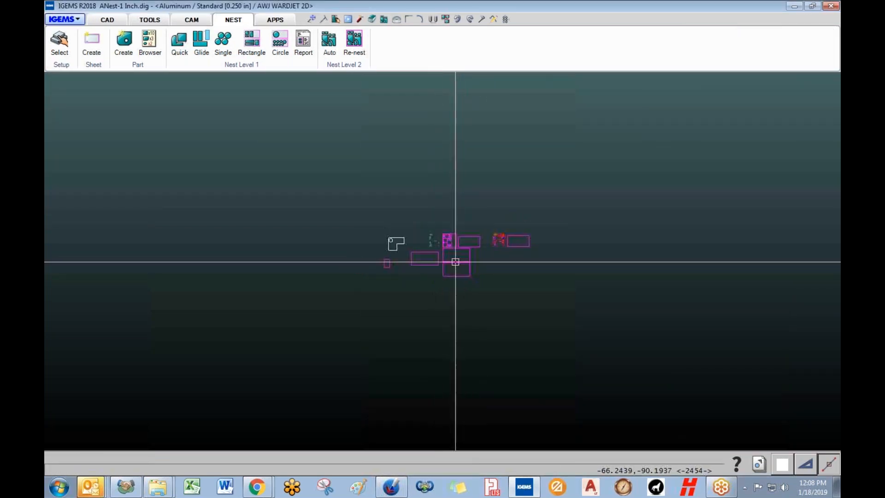
scroll(426, 270, down, 5)
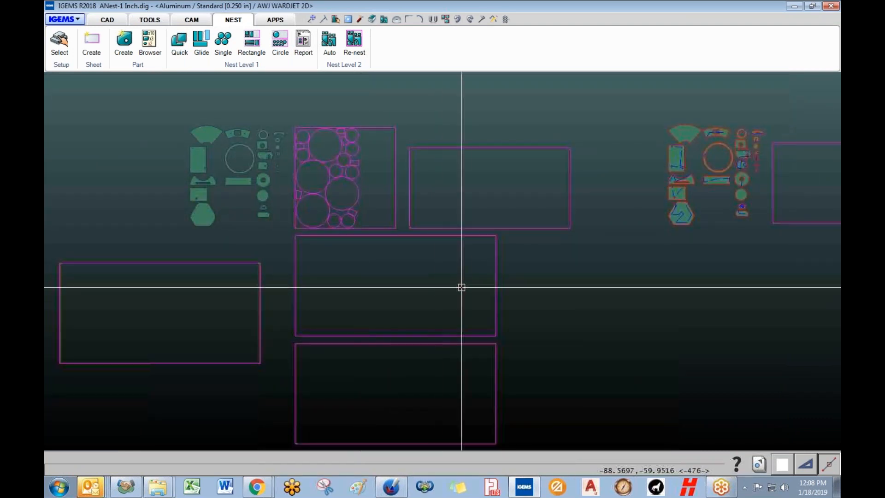
scroll(350, 284, down, 1)
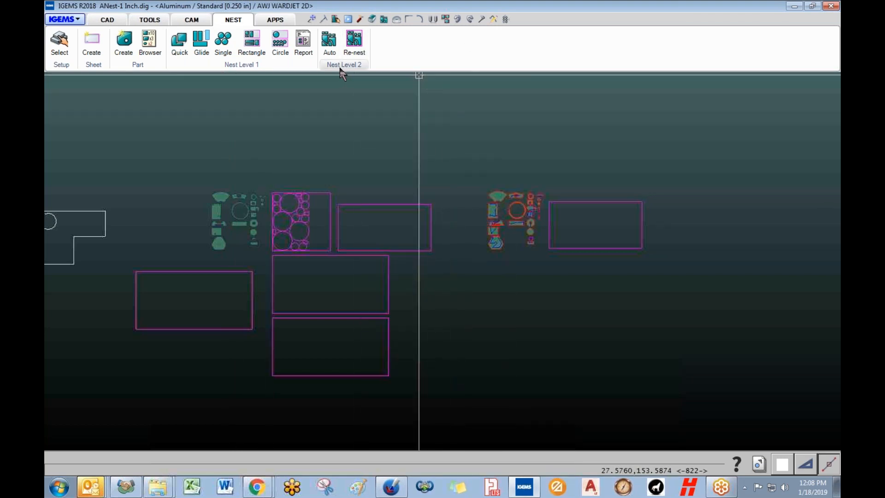
- Window-select the L-shaped outline, its circle and the two left-hand rectangles, and delete them
mouse_move(341, 123)
middle_down()
mouse_move(389, 122)
mouse_move(348, 131)
middle_up()
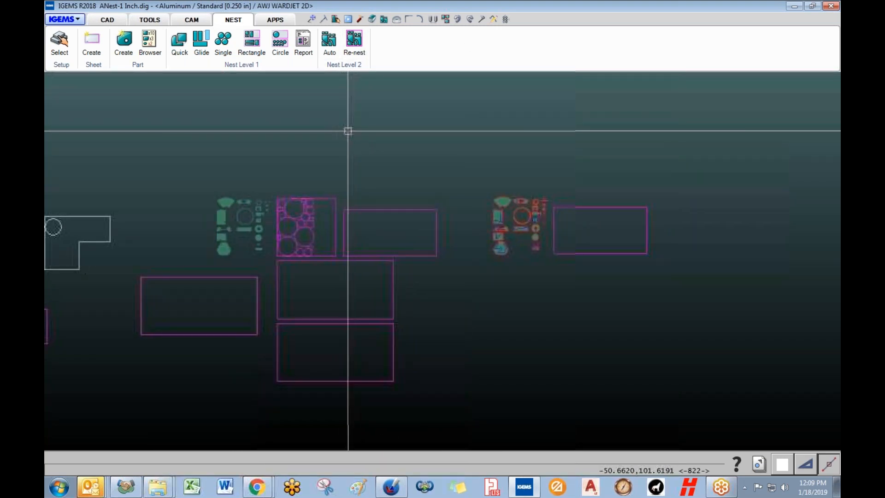
scroll(257, 235, up, 2)
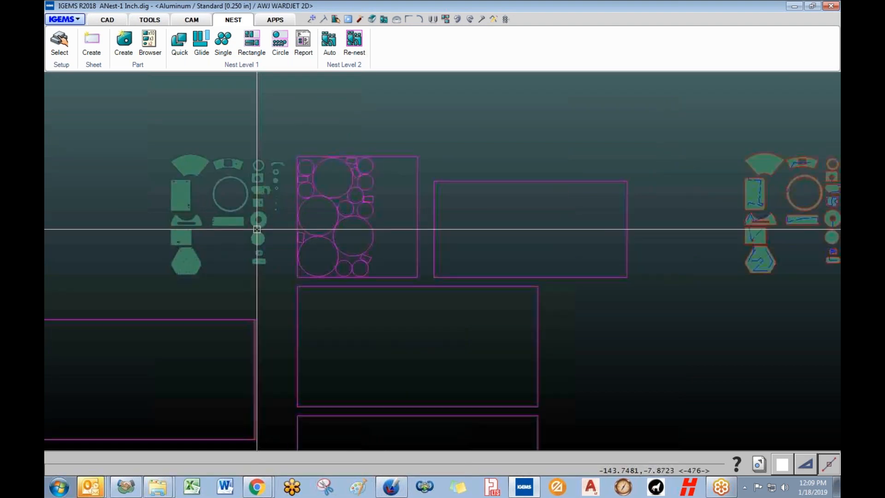
scroll(257, 229, up, 2)
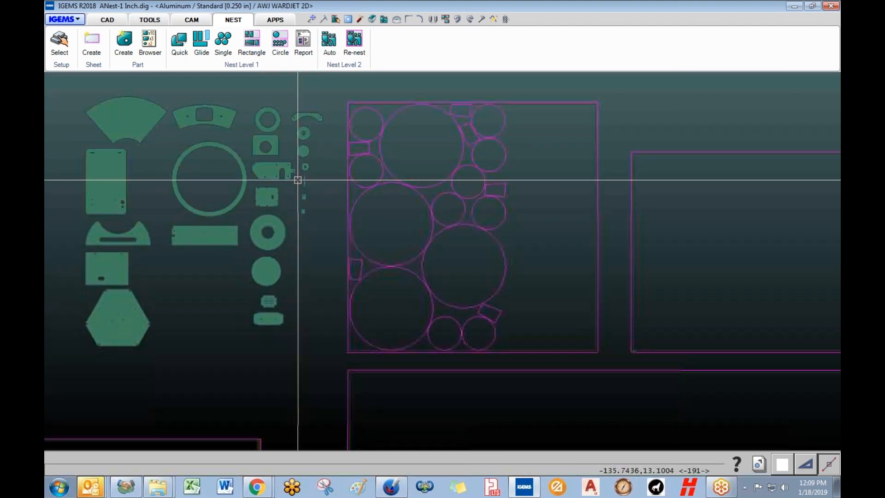
scroll(385, 290, down, 8)
scroll(419, 322, up, 1)
middle_drag(411, 315, 357, 253)
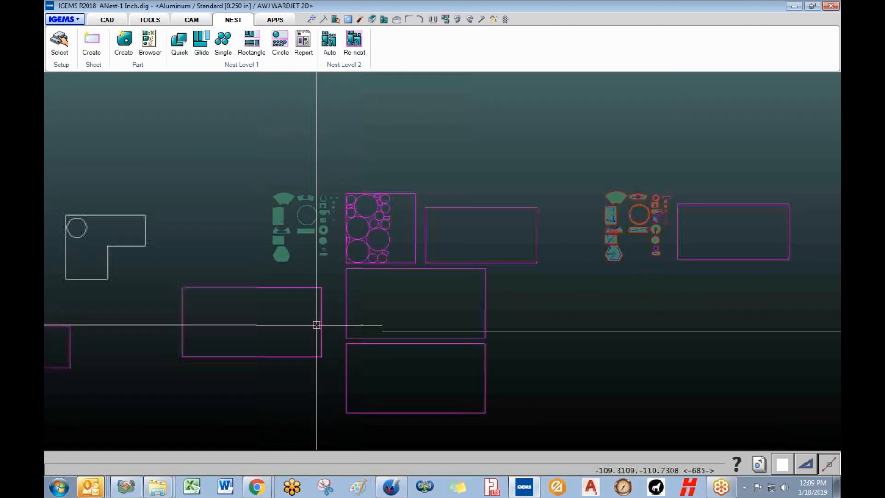
middle_drag(269, 317, 362, 299)
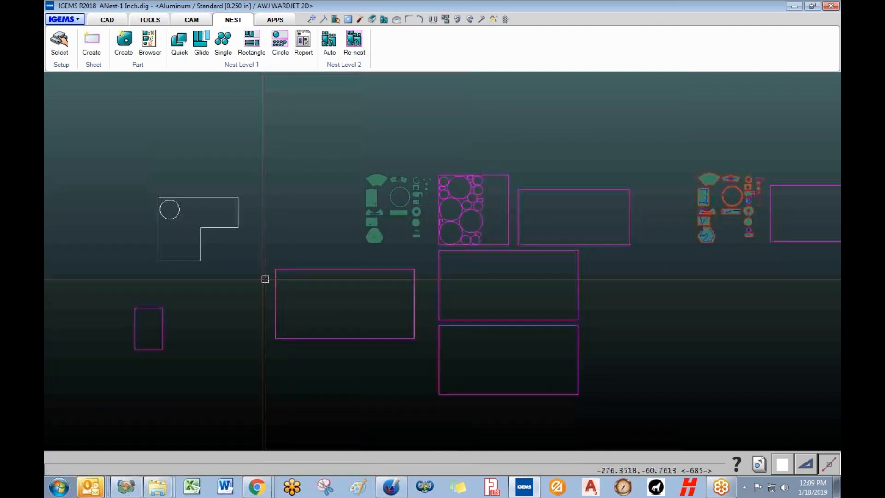
drag(315, 393, 122, 198)
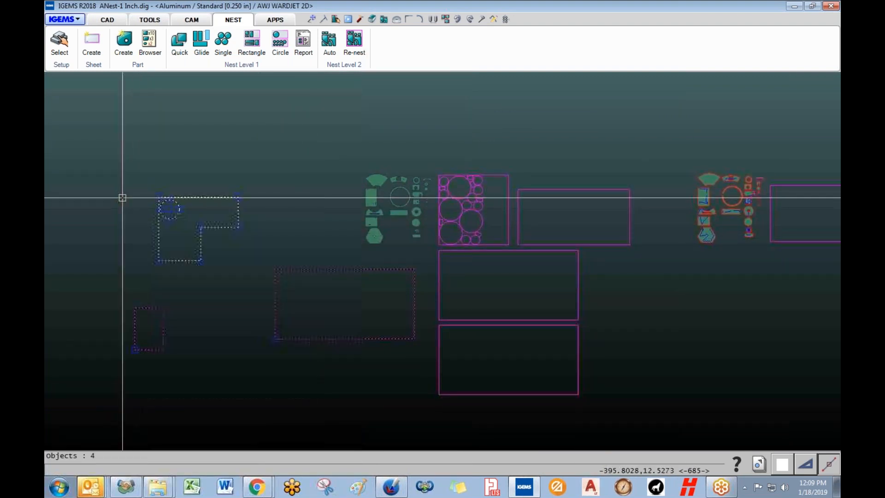
key(Delete)
middle_drag(330, 272, 161, 270)
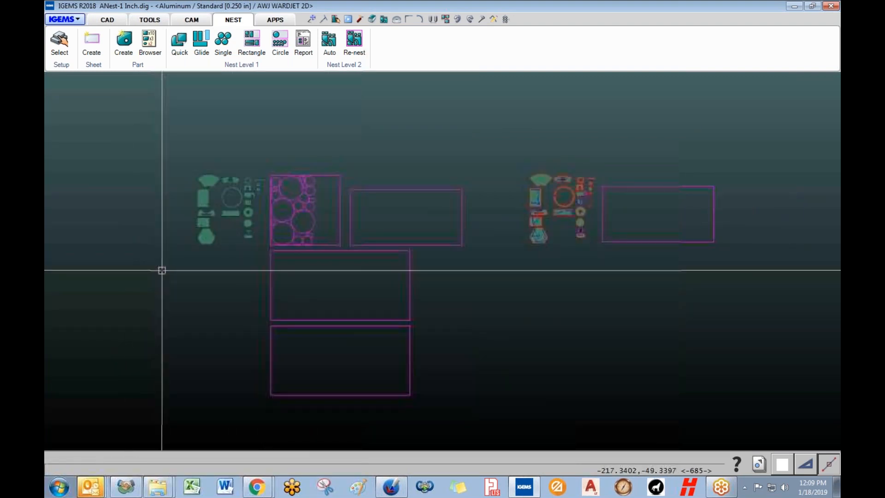
middle_drag(322, 280, 313, 277)
scroll(324, 243, down, 2)
scroll(322, 233, up, 3)
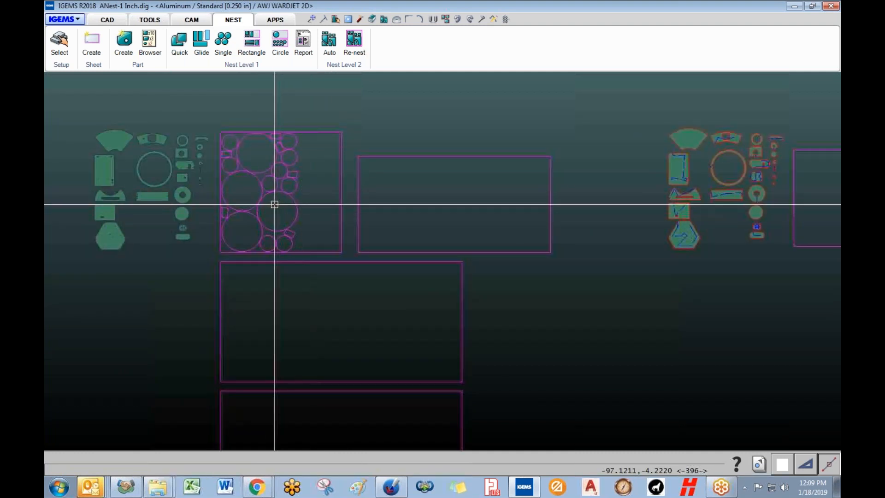
scroll(276, 228, down, 2)
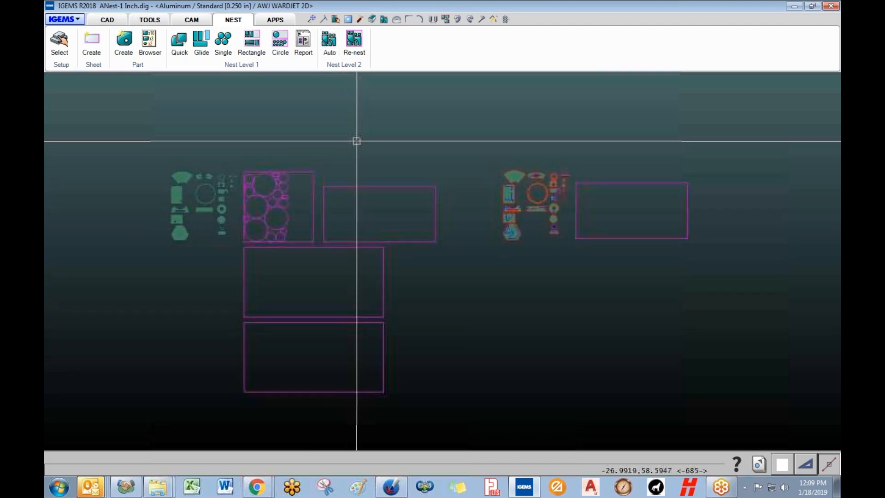
scroll(203, 178, up, 5)
scroll(189, 173, up, 5)
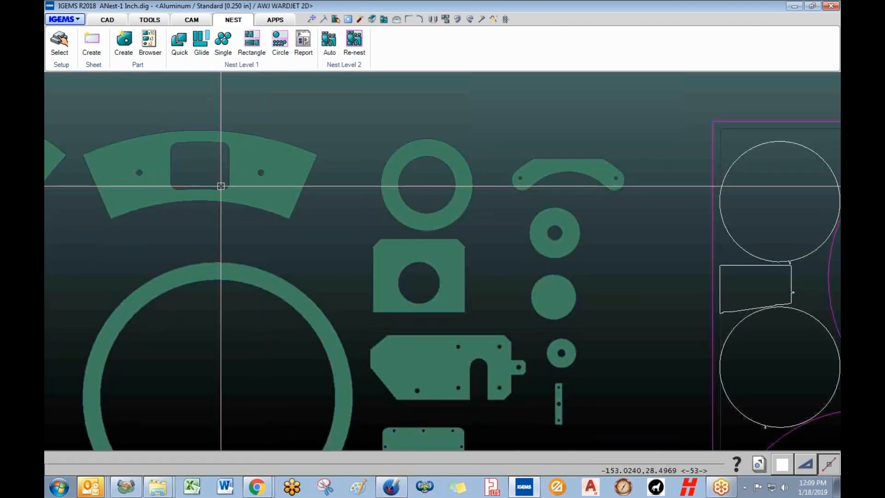
scroll(276, 182, down, 8)
middle_drag(797, 207, 185, 215)
scroll(414, 261, up, 8)
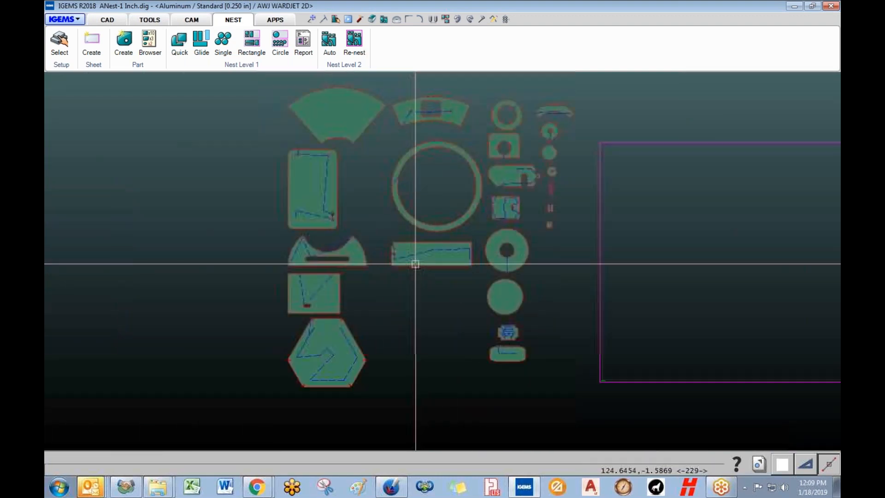
middle_drag(604, 234, 584, 263)
scroll(374, 262, up, 5)
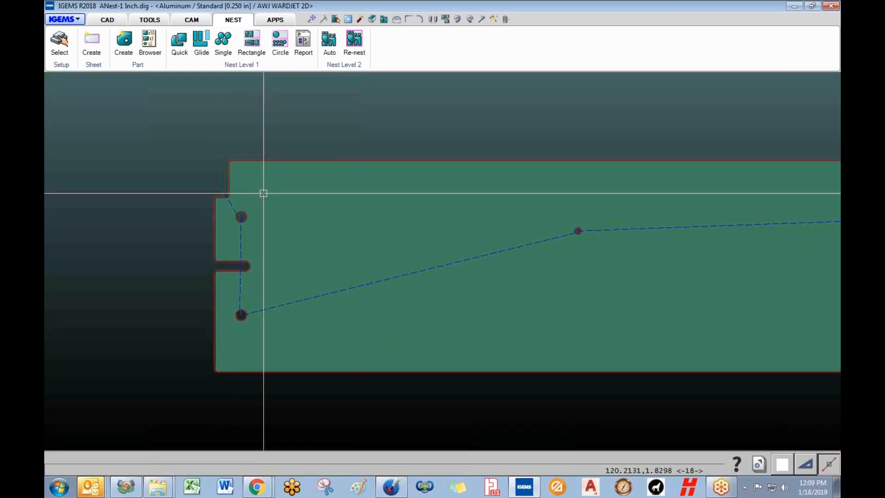
scroll(251, 259, down, 1)
scroll(251, 260, down, 13)
middle_drag(251, 264, 387, 264)
scroll(387, 264, down, 1)
middle_drag(391, 229, 631, 198)
scroll(387, 218, down, 1)
scroll(388, 218, down, 4)
middle_drag(350, 221, 469, 231)
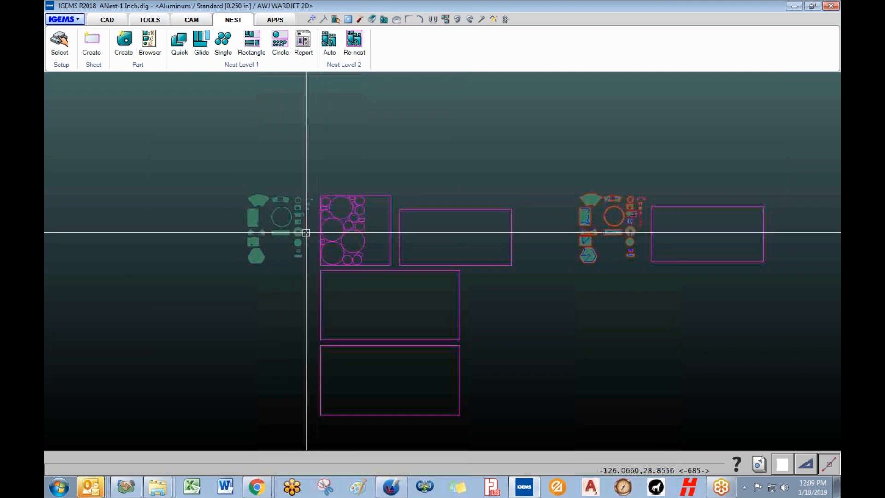
scroll(306, 237, up, 4)
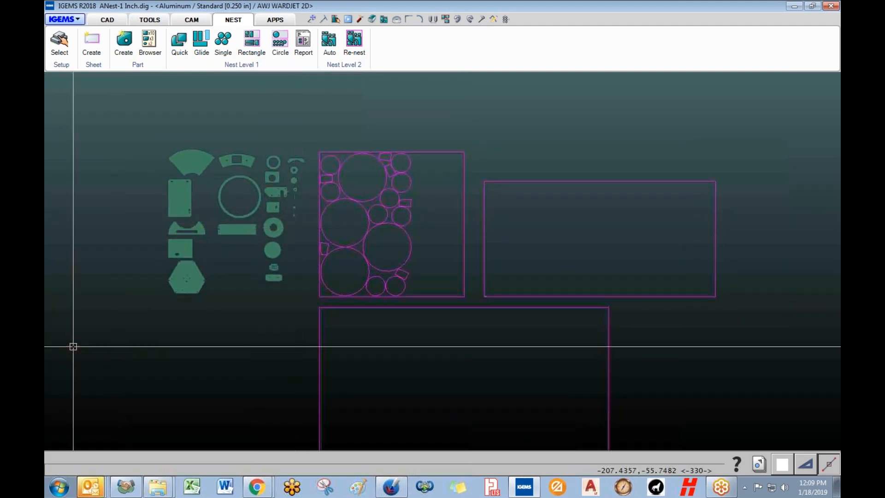
- Start Auto nest with the loose parts as parts and the four left-hand sheets as sheets
click(330, 46)
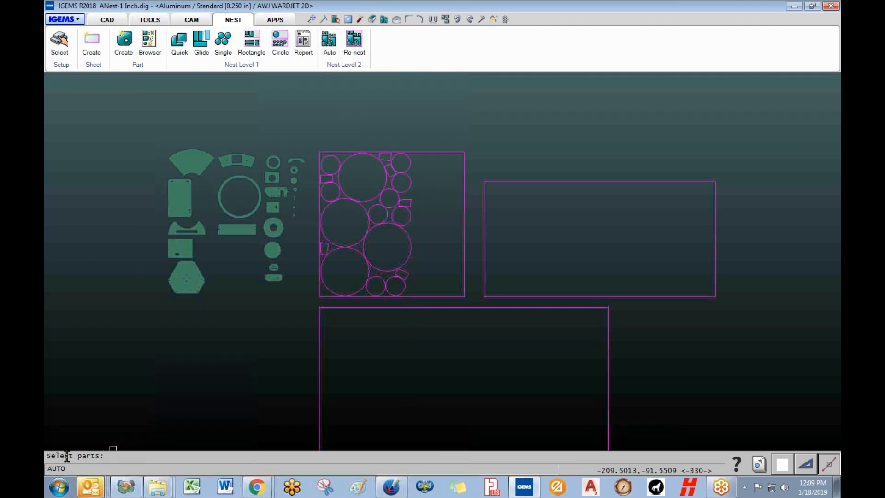
drag(136, 114, 339, 357)
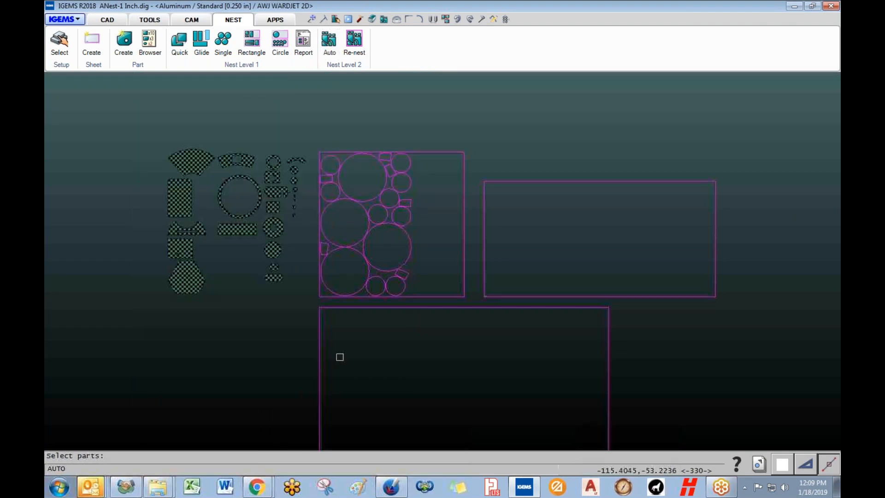
key(Return)
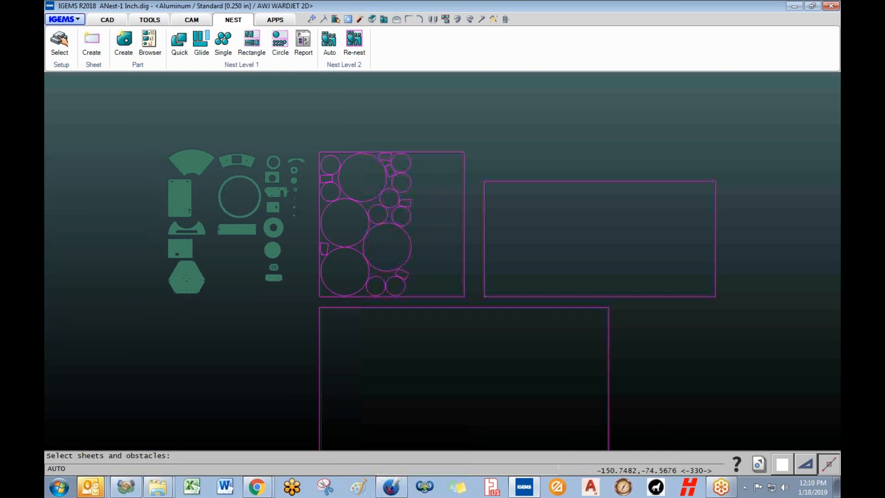
scroll(253, 409, down, 2)
middle_drag(253, 408, 225, 236)
click(432, 301)
click(300, 124)
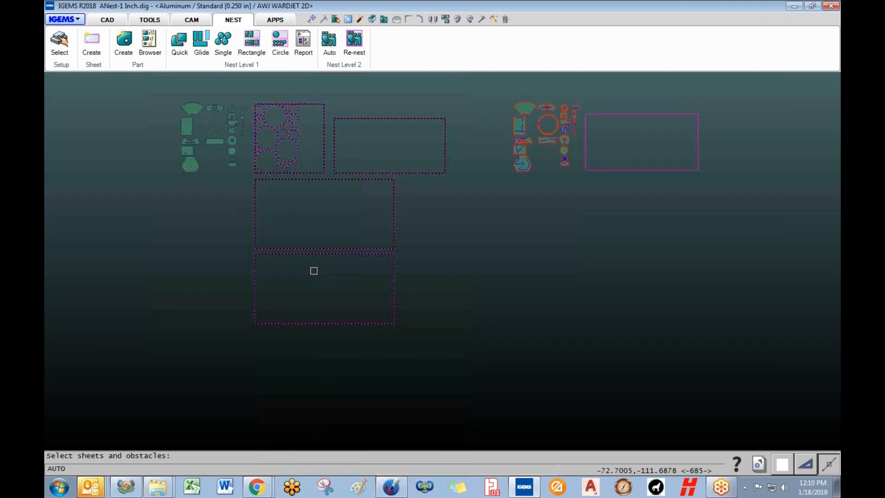
key(Return)
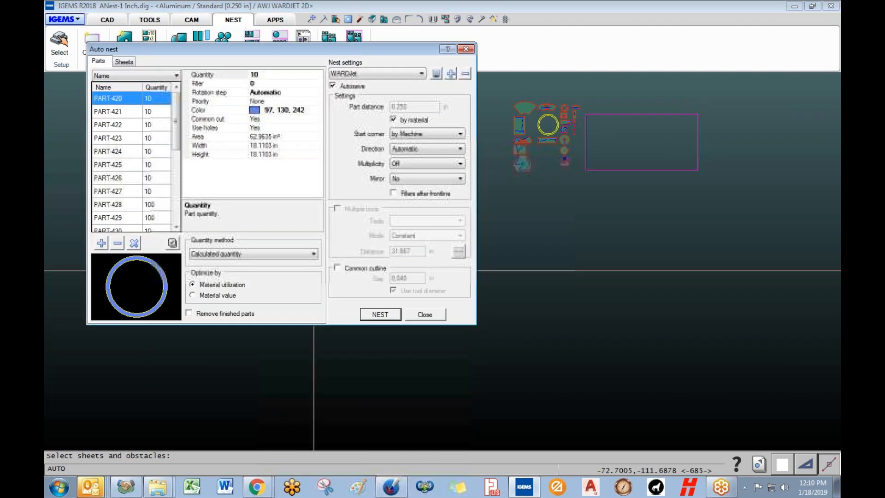
- Set PART-435's quantity to 30 in the Auto nest parts list
drag(255, 51, 348, 77)
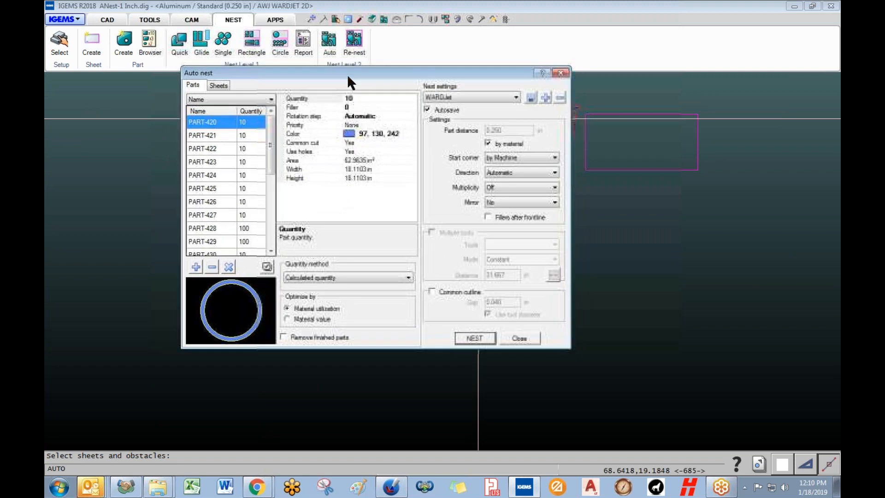
mouse_move(270, 152)
mouse_down()
mouse_move(270, 226)
mouse_move(271, 148)
mouse_up()
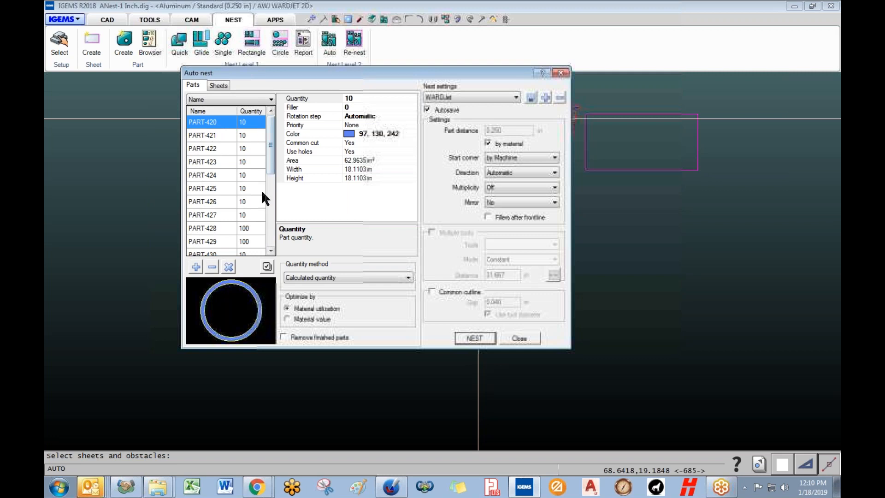
click(271, 249)
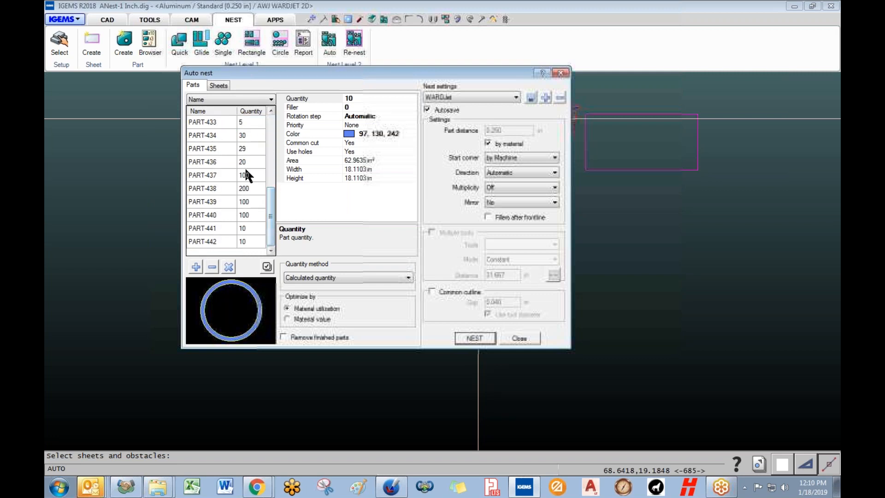
click(209, 148)
click(298, 99)
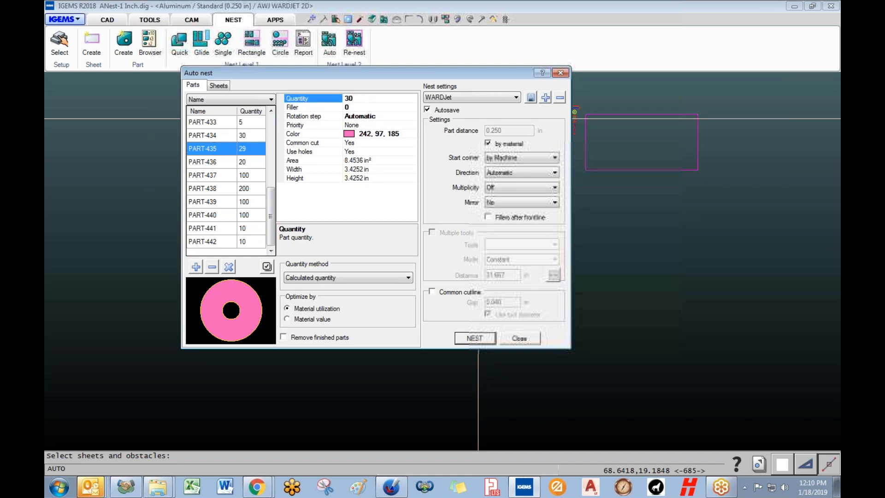
key(Down)
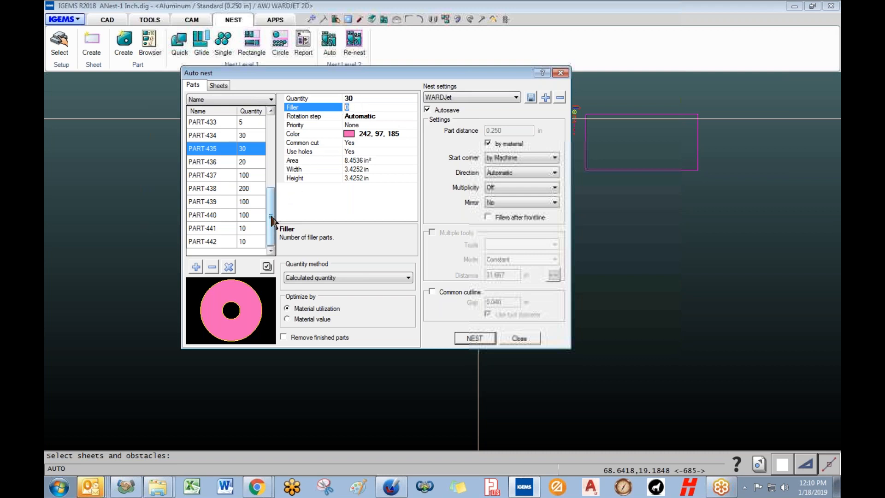
- Give PART-437 a filler count of 200
click(227, 178)
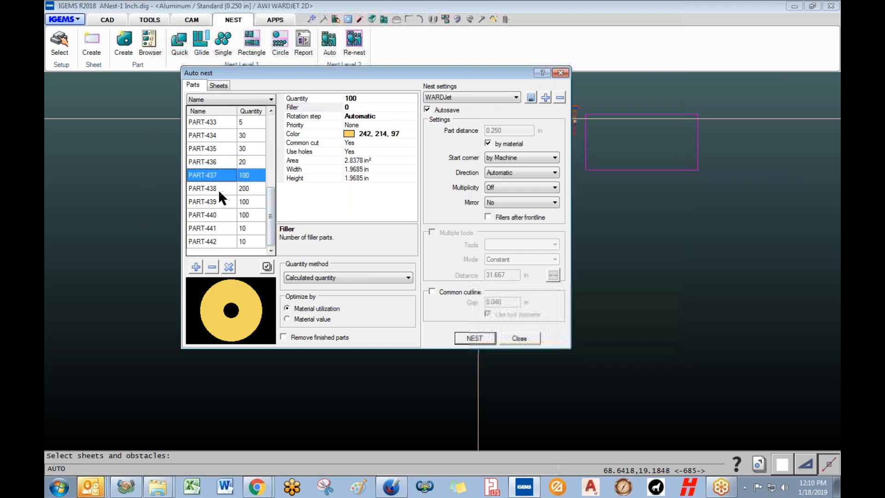
click(219, 191)
click(225, 176)
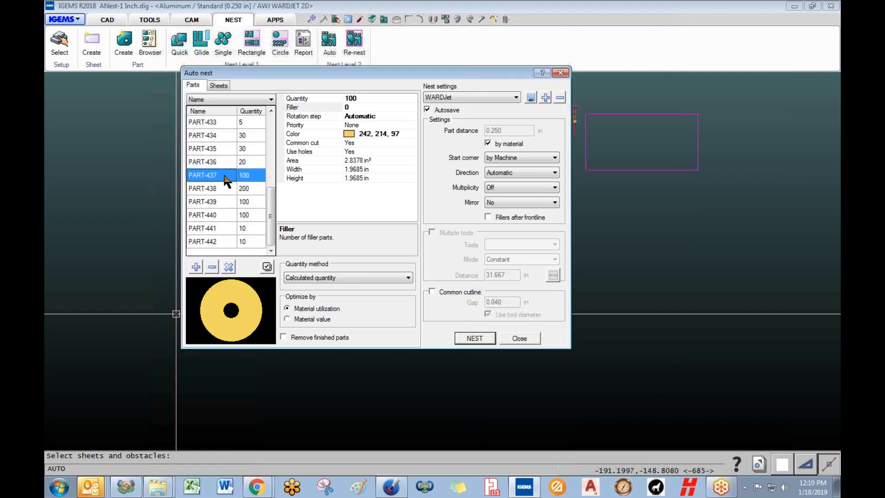
click(358, 107)
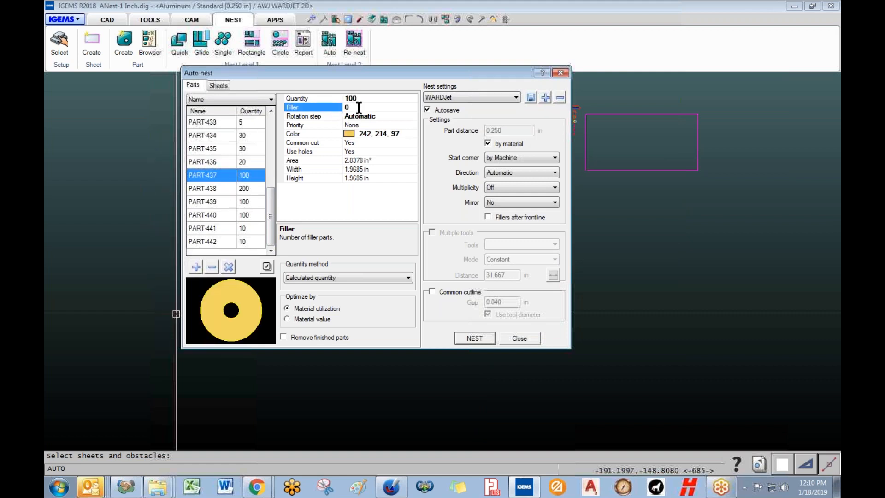
drag(364, 97, 344, 97)
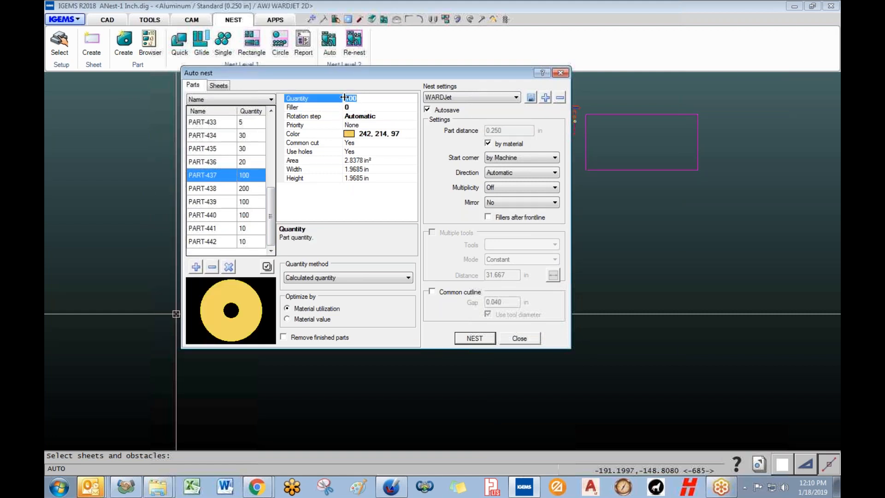
click(360, 107)
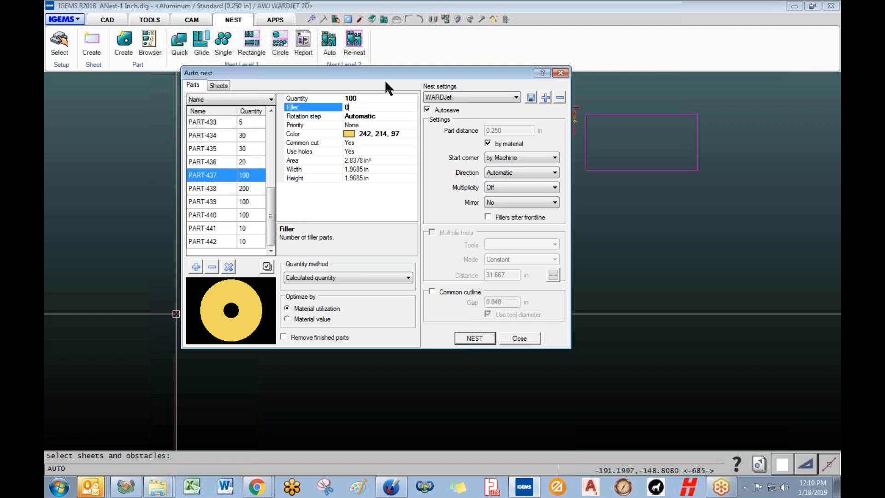
key(BackSpace)
text(200)
drag(276, 228, 278, 152)
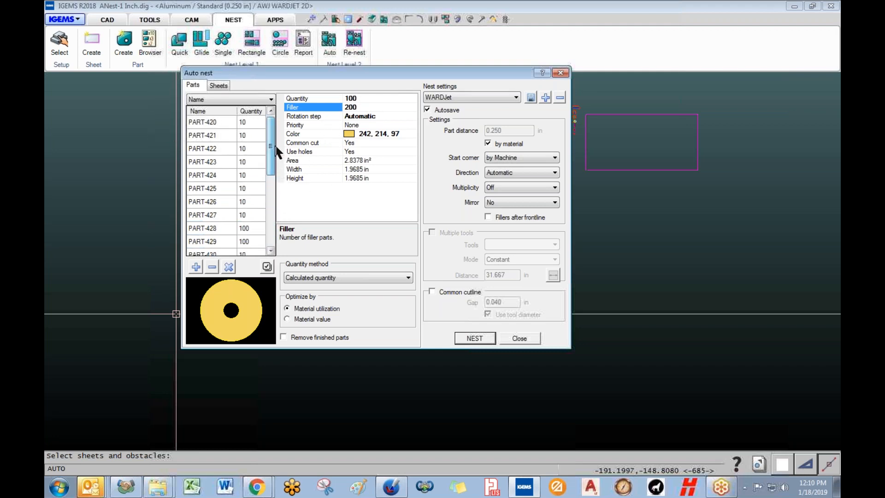
- Inspect the size and cost of SHEET-151, SHEET-150 and SHEET-144 in the Sheets list
click(221, 85)
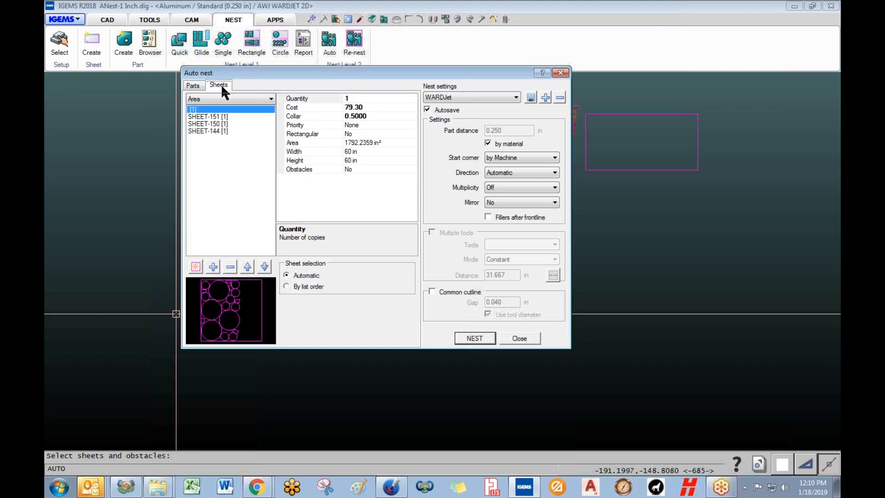
click(201, 116)
click(207, 124)
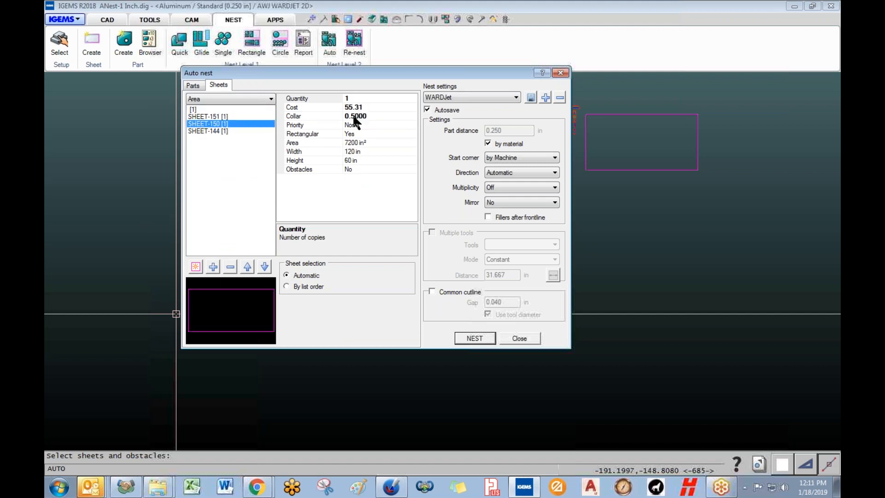
click(203, 131)
click(210, 123)
click(209, 117)
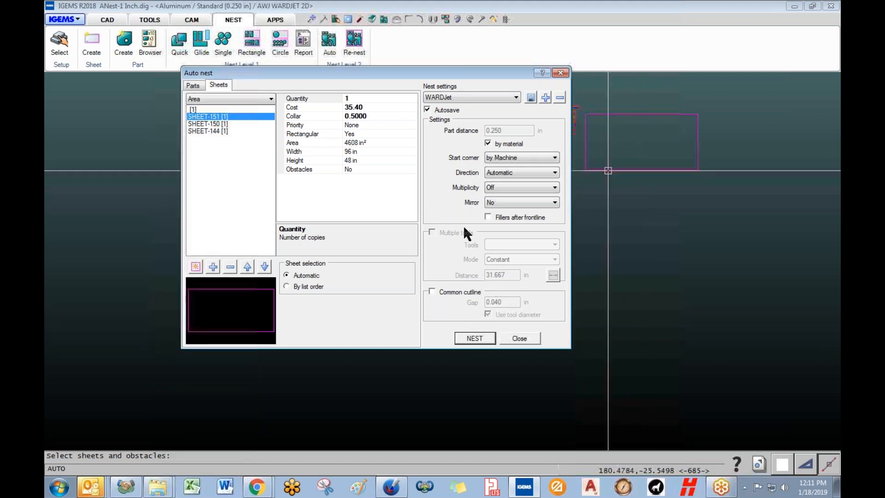
- Add the right-hand empty sheet to the selection and reopen Auto nest
click(474, 338)
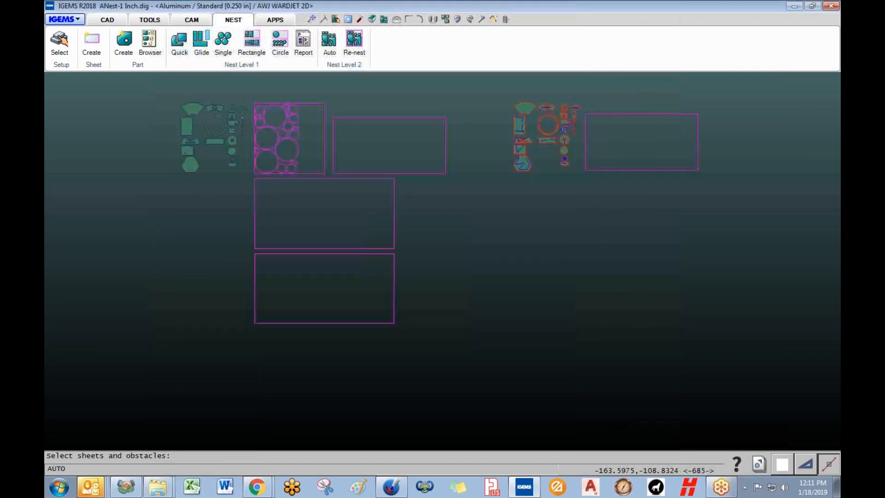
click(600, 170)
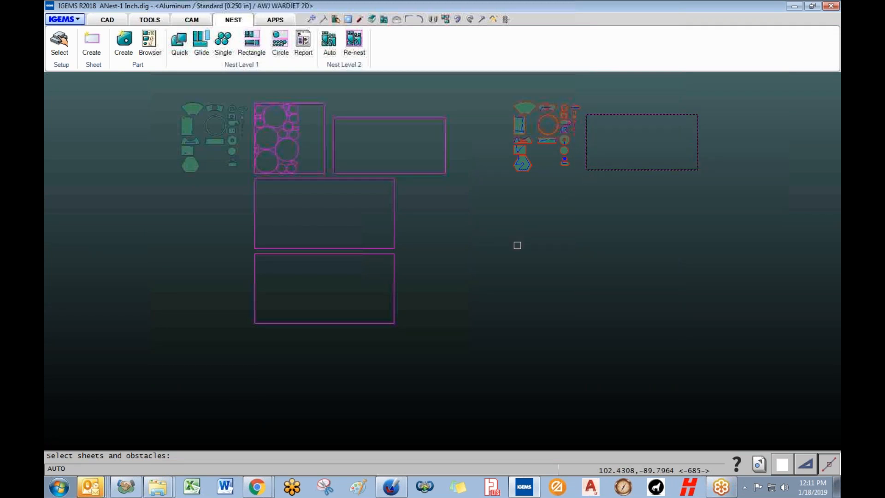
right_click(517, 245)
- Add a standard 120" x 60" sheet with name hidden and fixed material value 1389.3
click(196, 267)
click(438, 235)
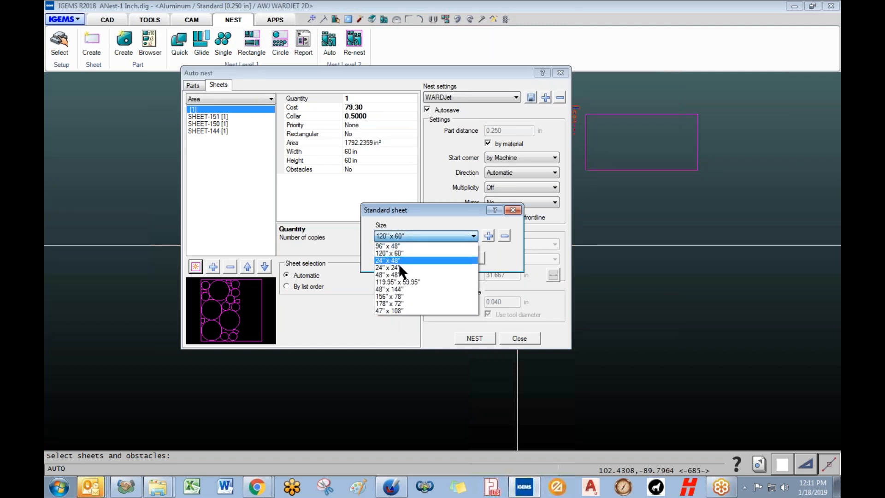
click(390, 254)
click(417, 256)
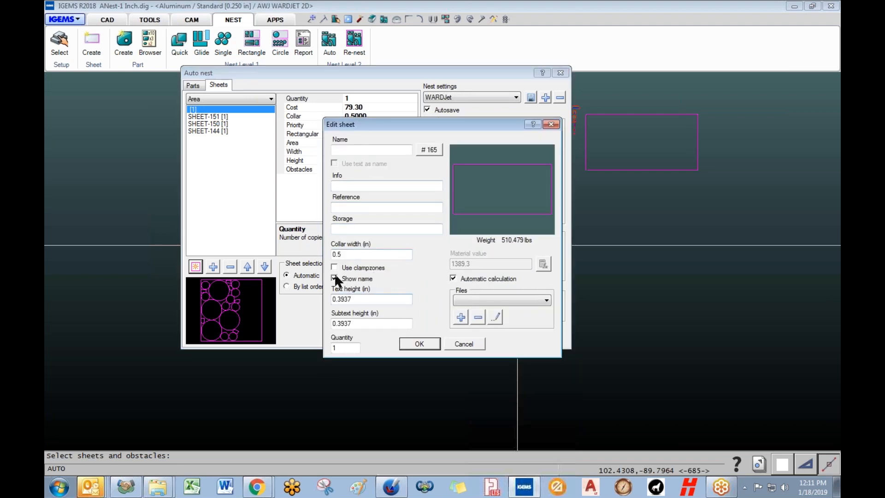
click(357, 279)
click(452, 279)
drag(511, 263, 425, 262)
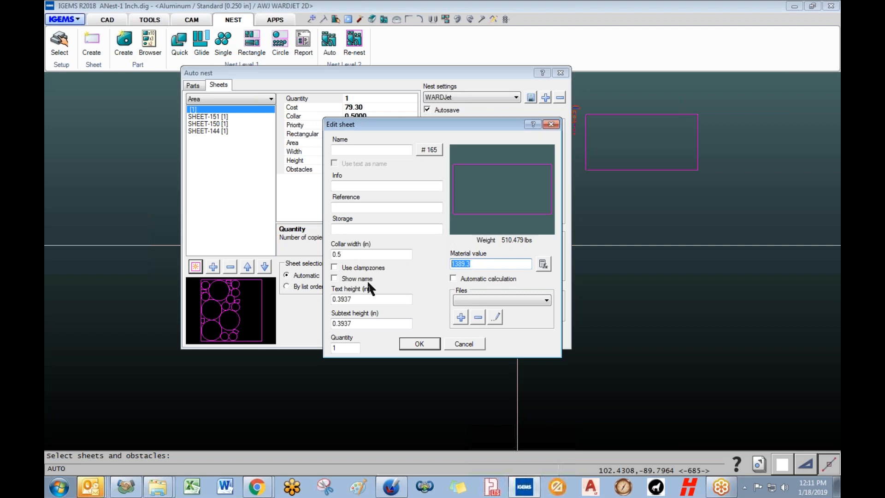
drag(406, 126, 470, 106)
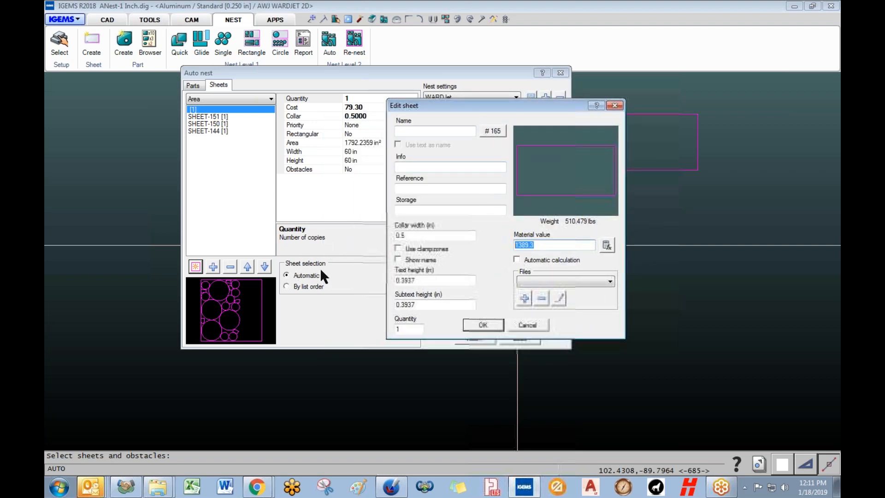
click(482, 326)
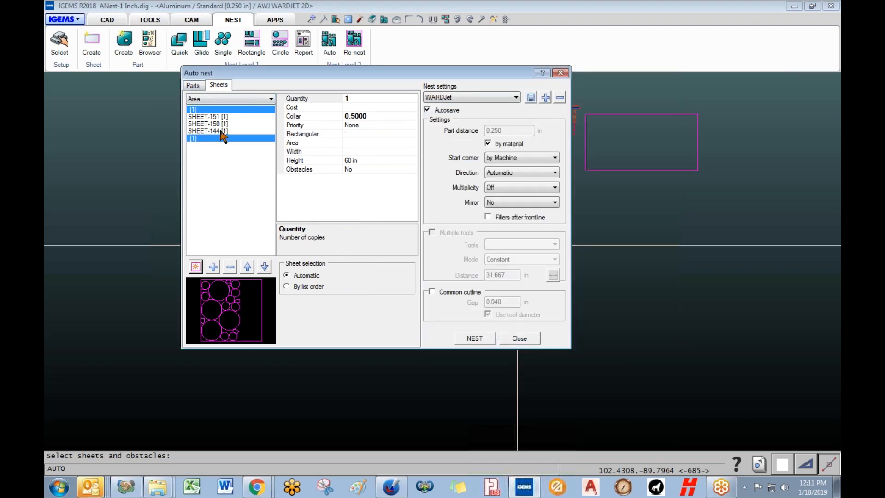
- Switch back to the Parts settings and enable Remove finished parts
click(196, 87)
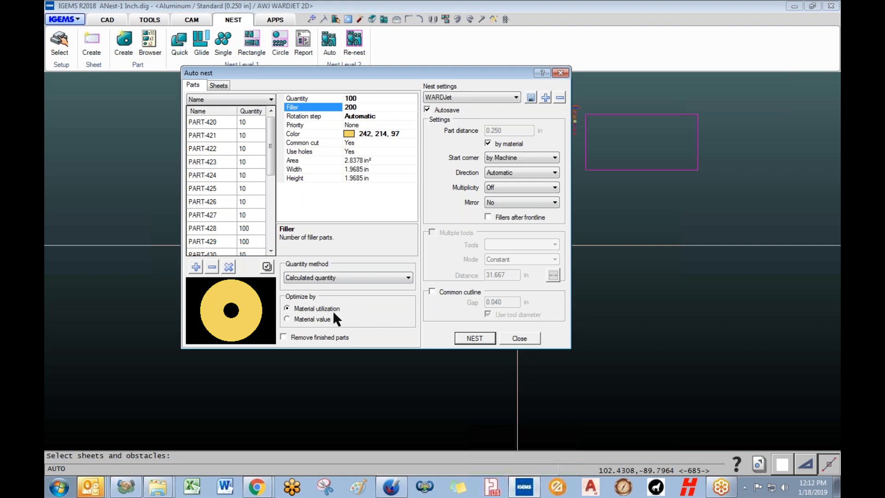
click(287, 319)
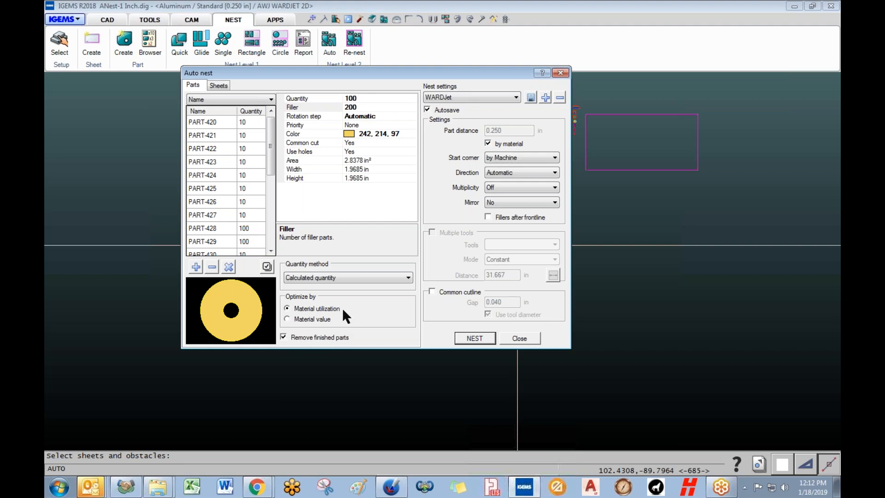
- Run auto nesting, stopping at 915/915 parts on 5 sheets (77.2% fill), and accept it
click(461, 338)
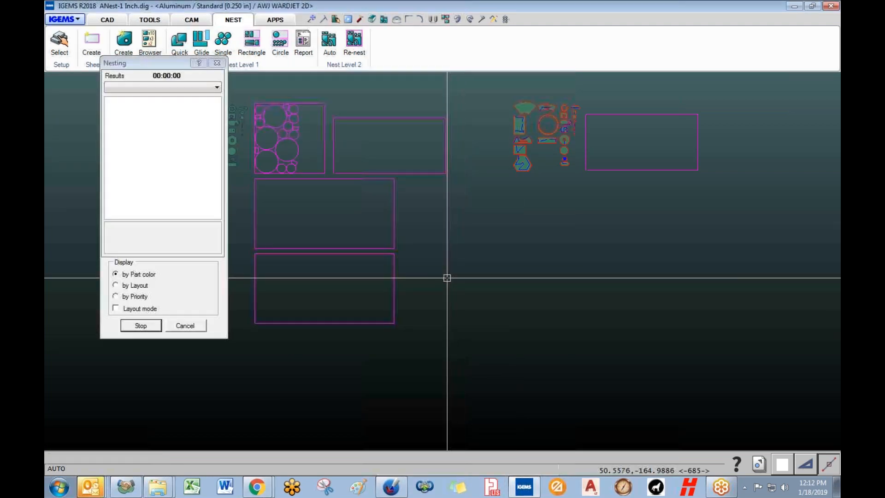
drag(143, 65, 514, 51)
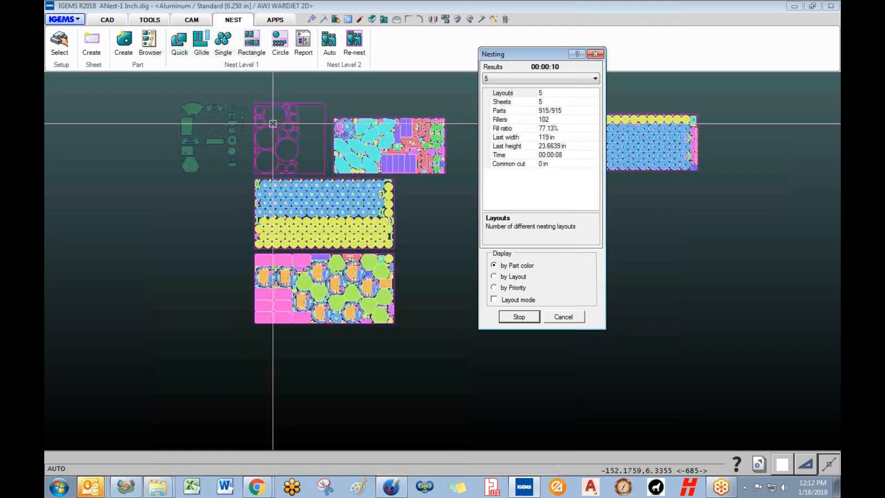
click(517, 317)
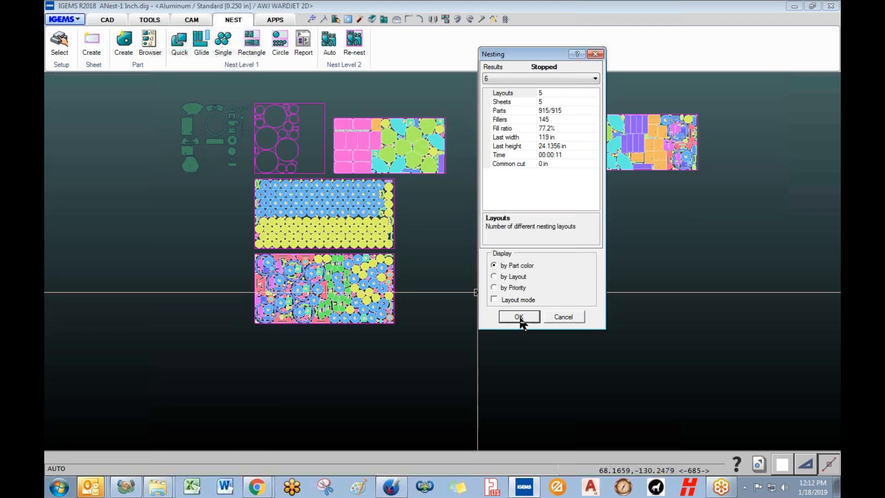
click(518, 319)
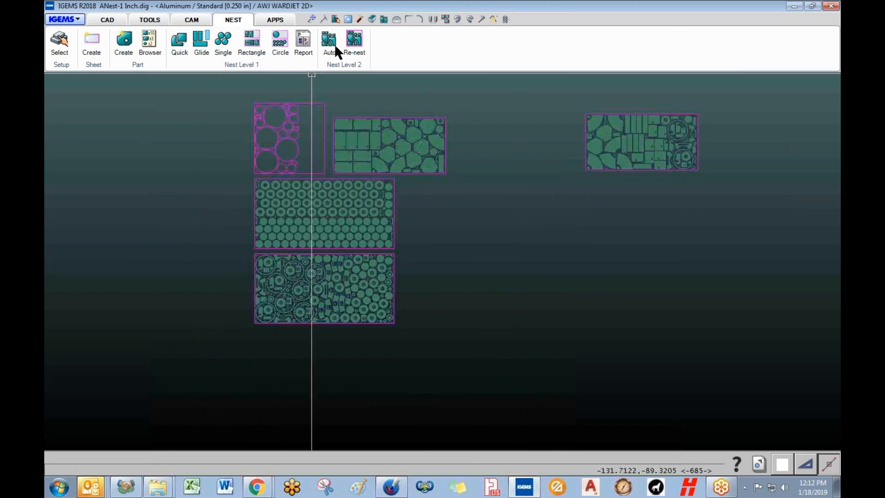
- Unnest all parts and start a new auto nest with the loose parts and four left sheets
click(458, 18)
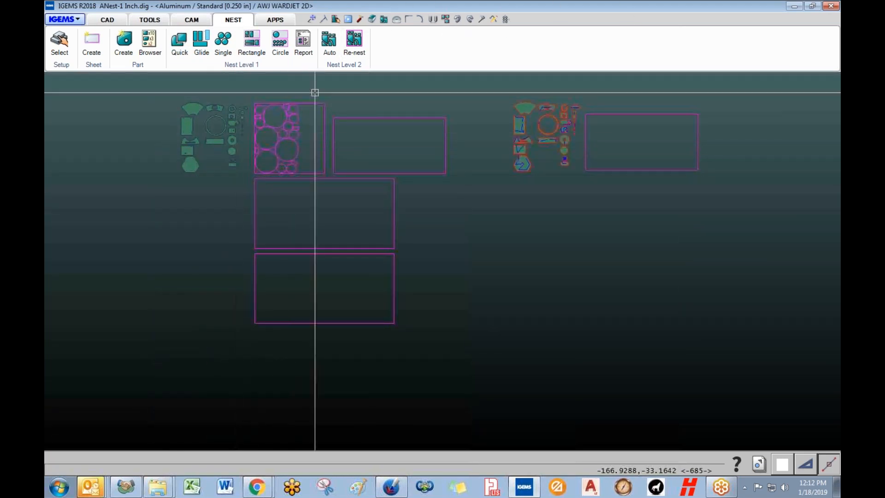
click(329, 40)
drag(156, 89, 274, 196)
right_click(274, 196)
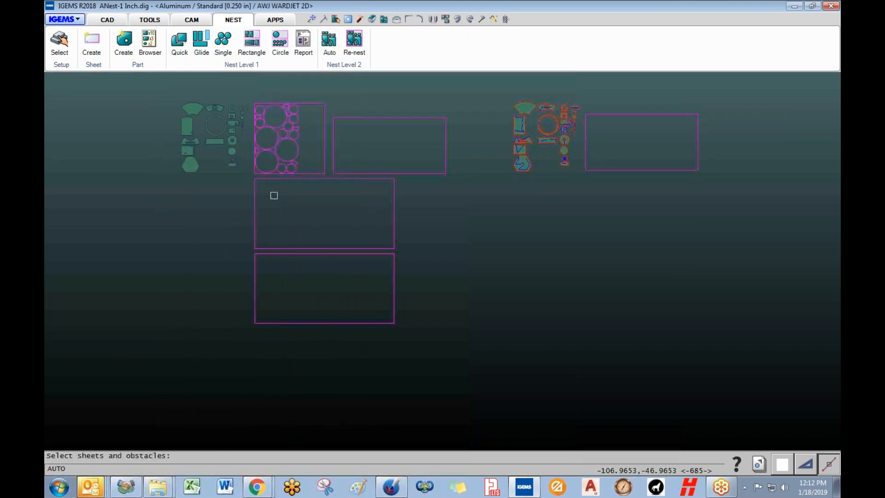
drag(448, 300, 315, 143)
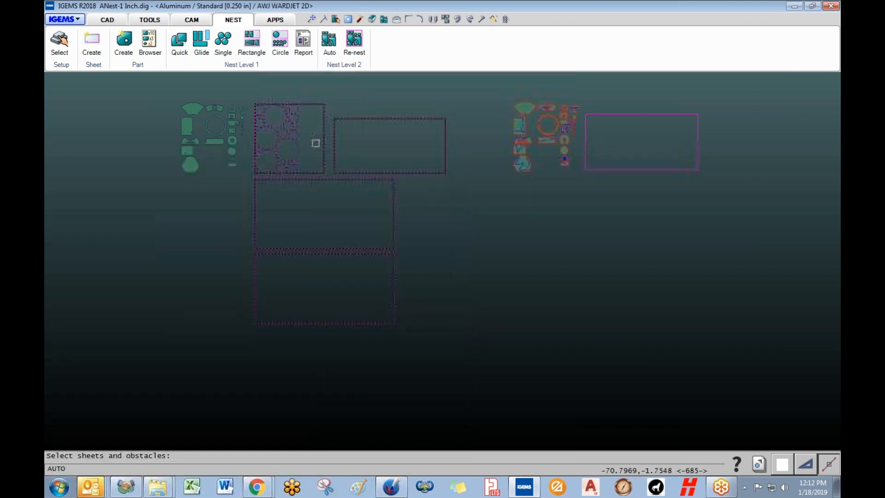
right_click(428, 224)
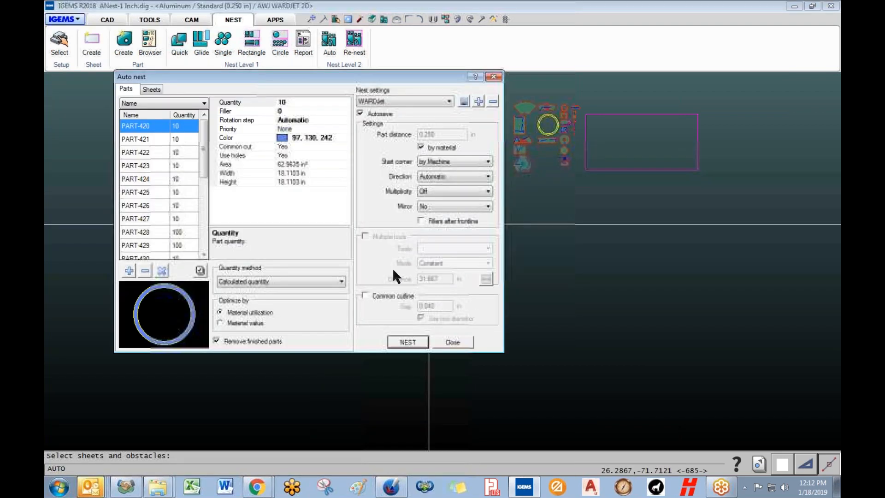
- Set the yellow donut part PART-437's filler count to 100
drag(205, 135, 204, 167)
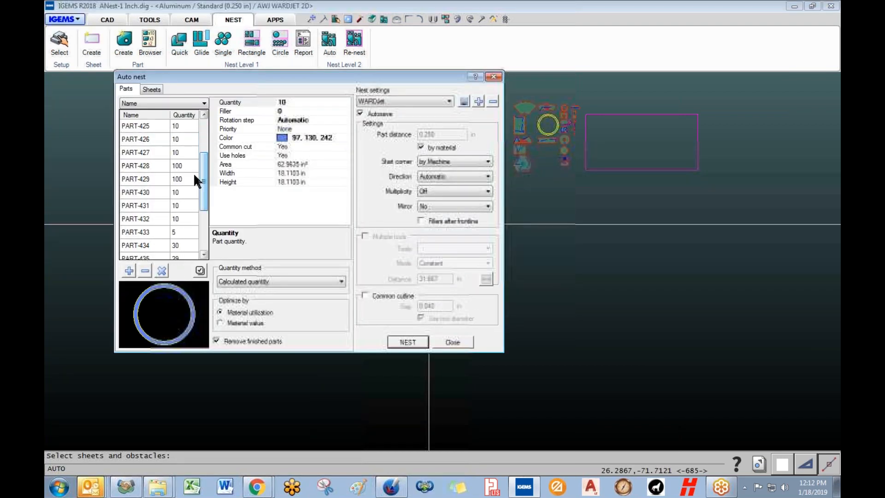
click(148, 166)
click(155, 179)
scroll(185, 194, down, 3)
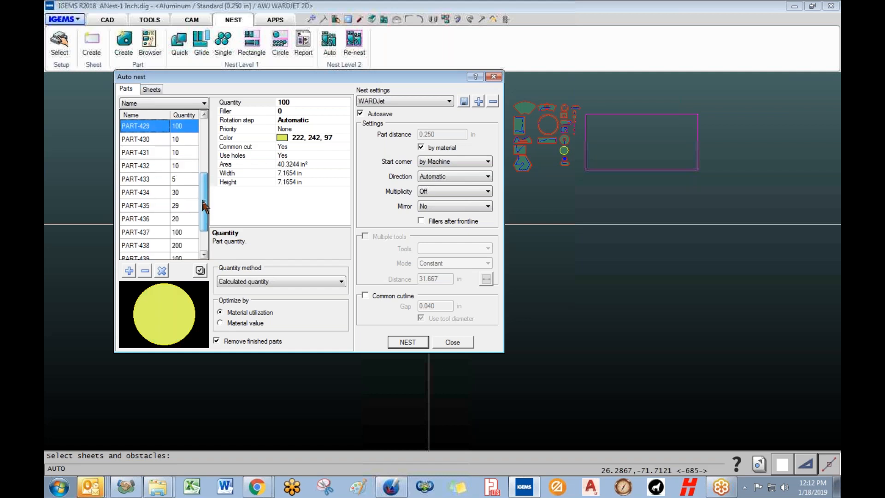
click(146, 194)
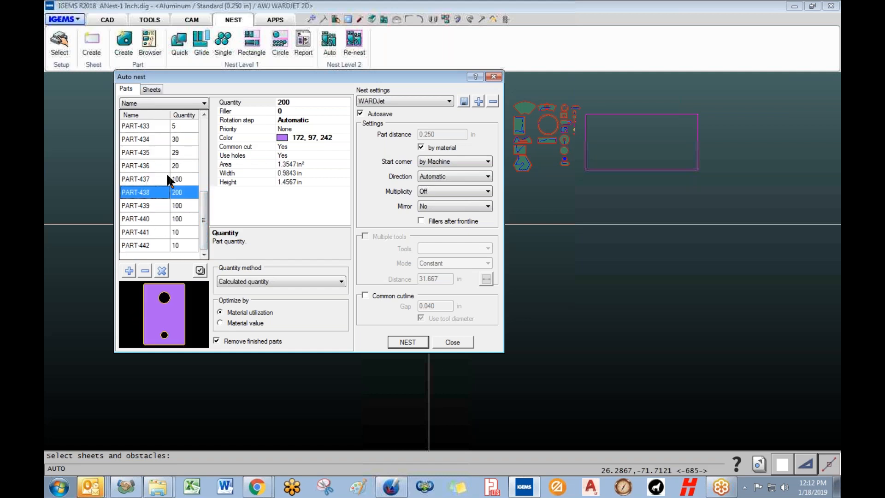
click(148, 180)
click(296, 111)
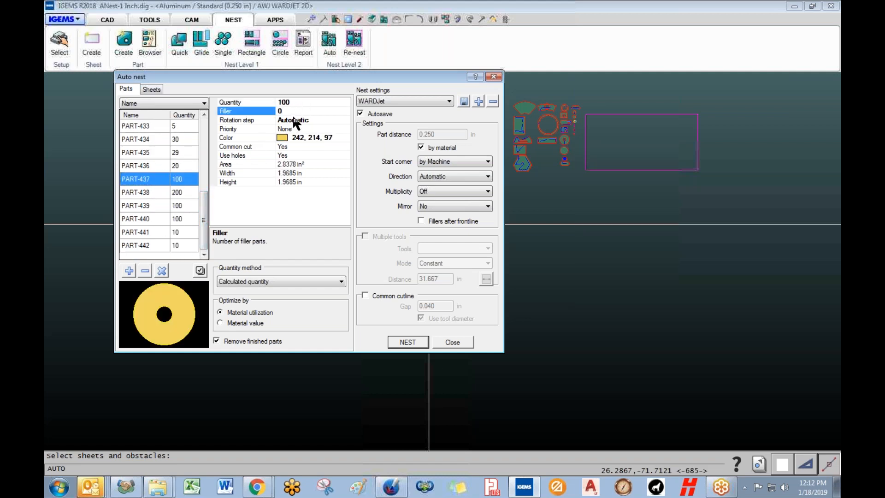
text(100)
click(252, 119)
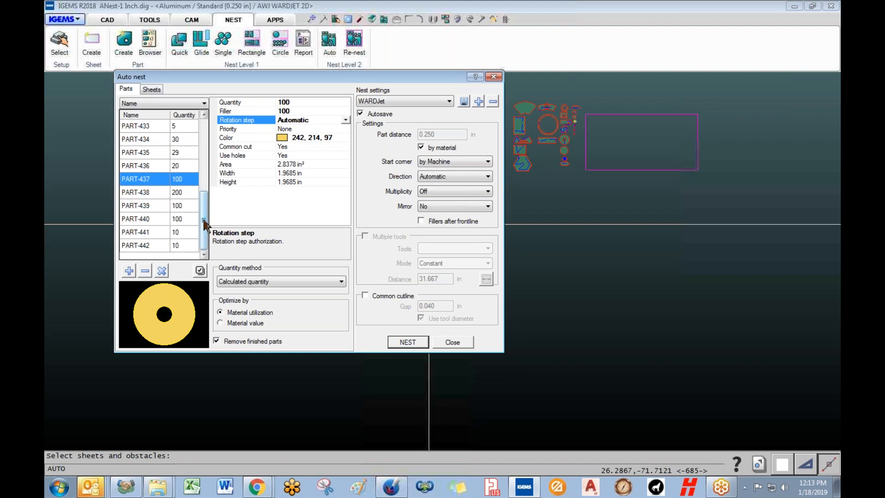
- Browse the parts list up to the cyan arc part PART-423 and select it
drag(205, 228, 168, 135)
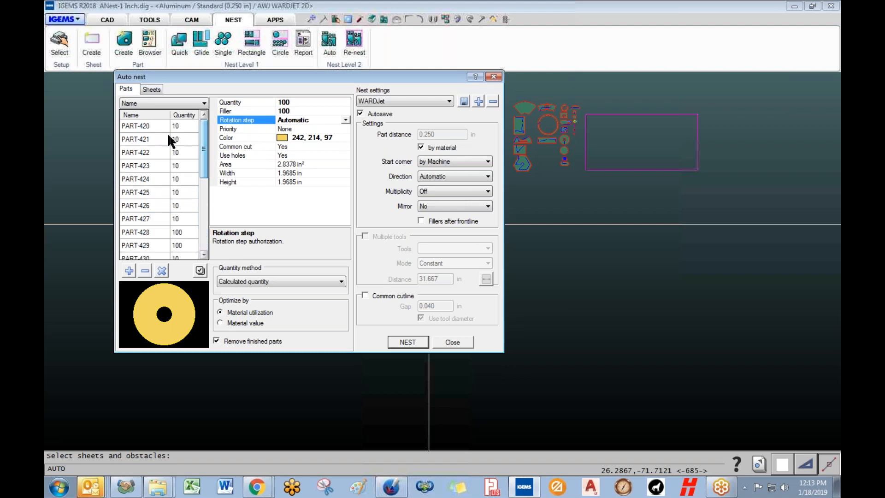
click(156, 131)
click(157, 141)
click(157, 150)
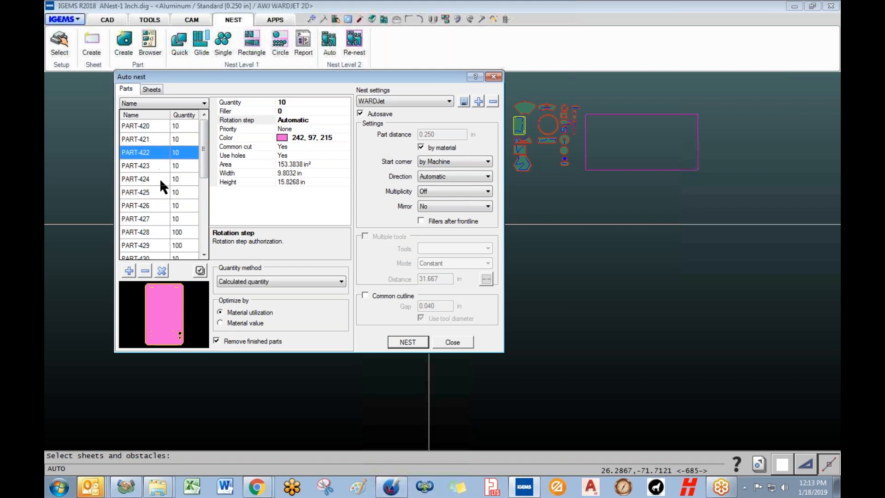
click(149, 168)
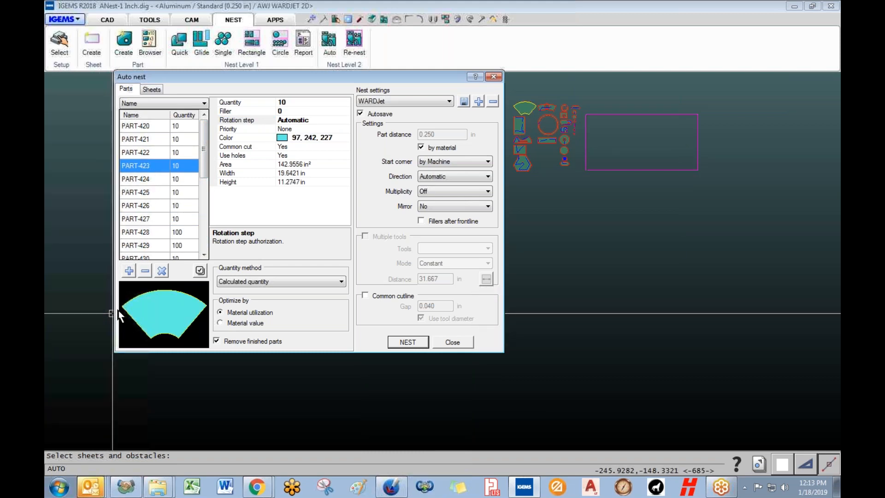
- Limit PART-423's rotation step to 180
click(331, 120)
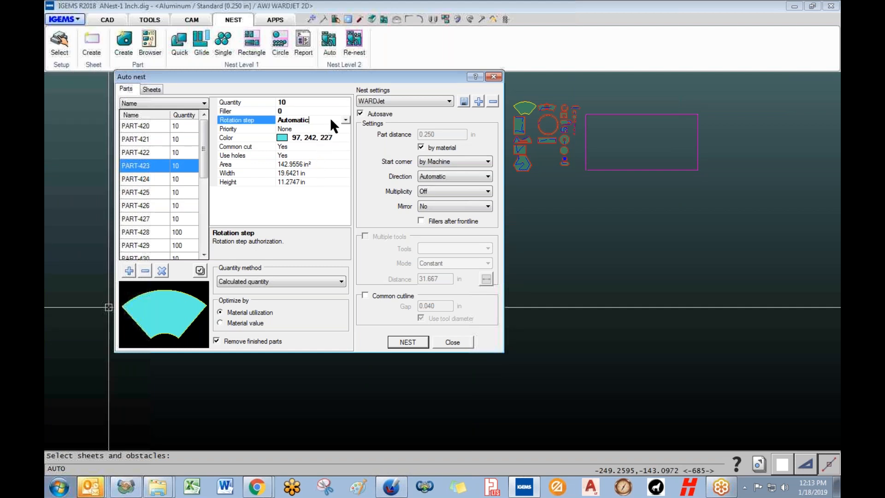
click(345, 120)
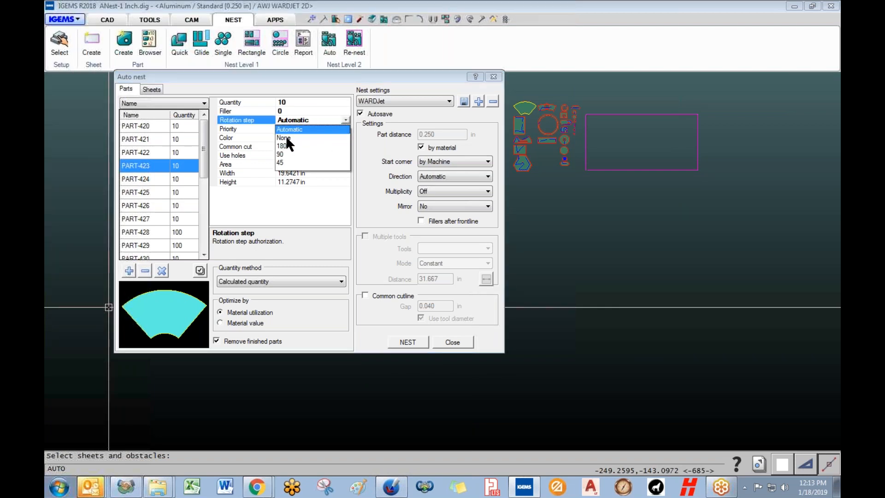
click(282, 145)
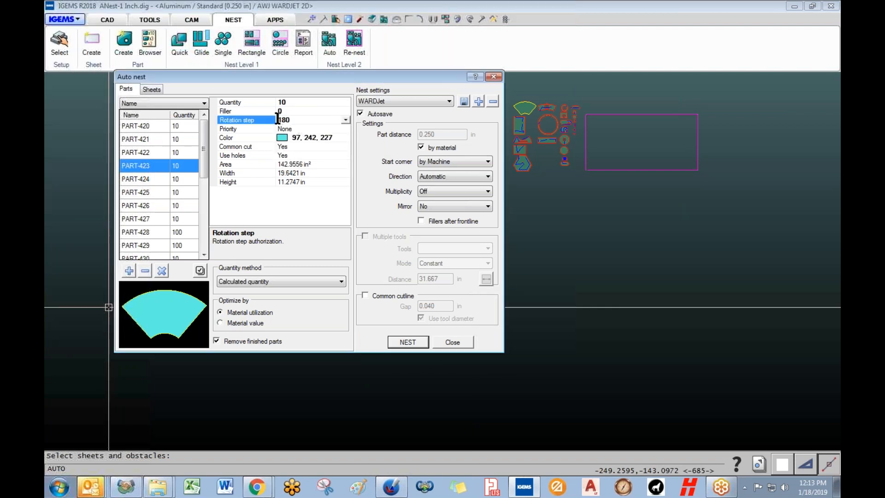
- Give the pink plate part PART-422 the Highest nest priority
click(156, 148)
click(247, 129)
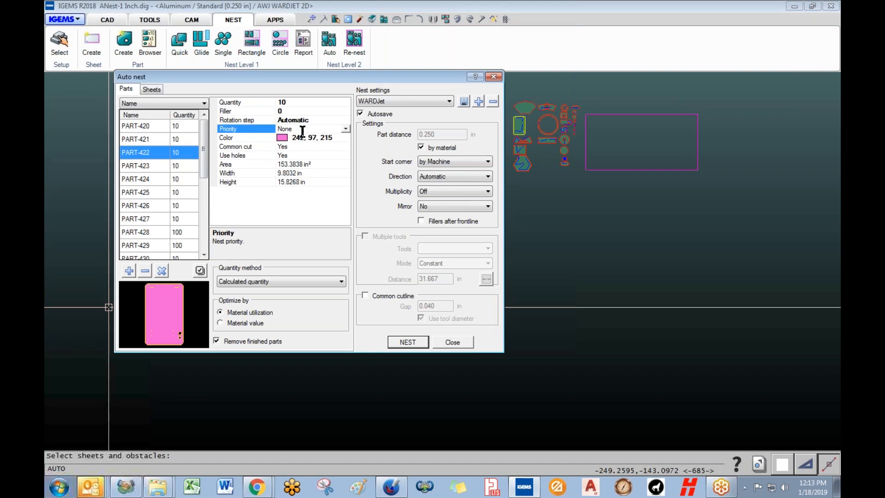
click(345, 129)
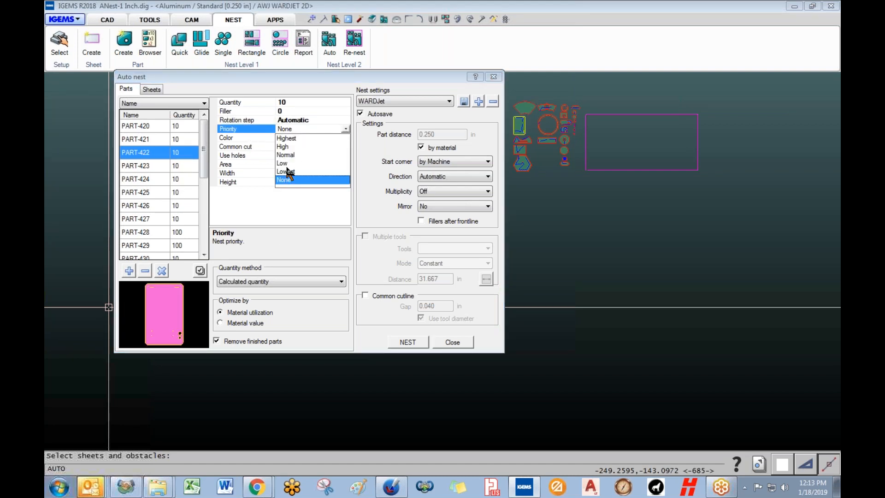
click(286, 139)
click(345, 128)
click(345, 129)
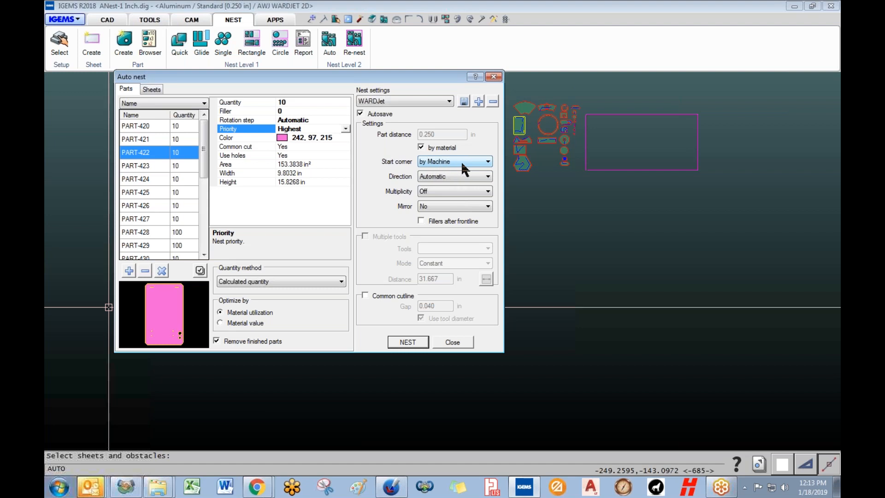
- Try the Y axis nesting direction, then set it back to Automatic
click(425, 177)
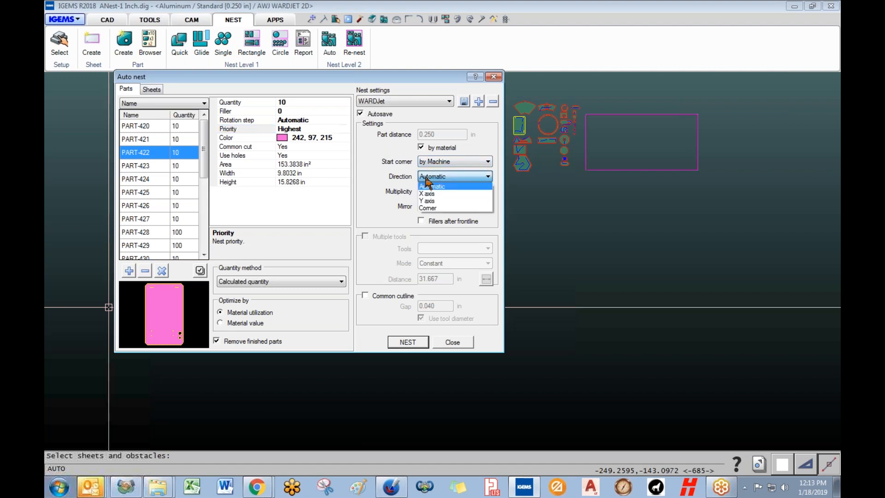
click(425, 176)
click(426, 176)
click(414, 198)
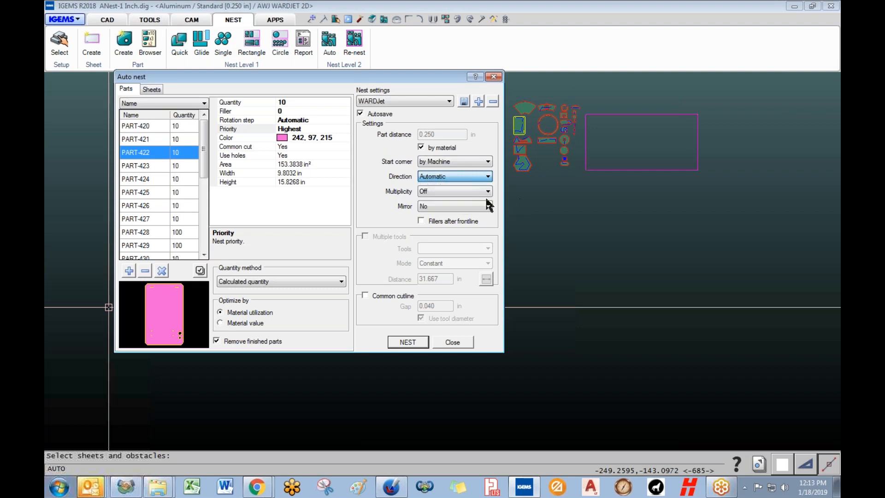
click(430, 177)
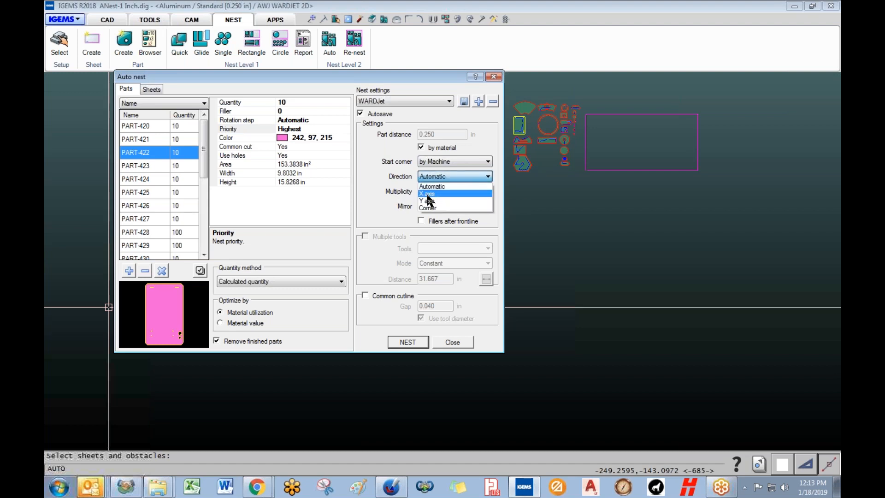
click(429, 200)
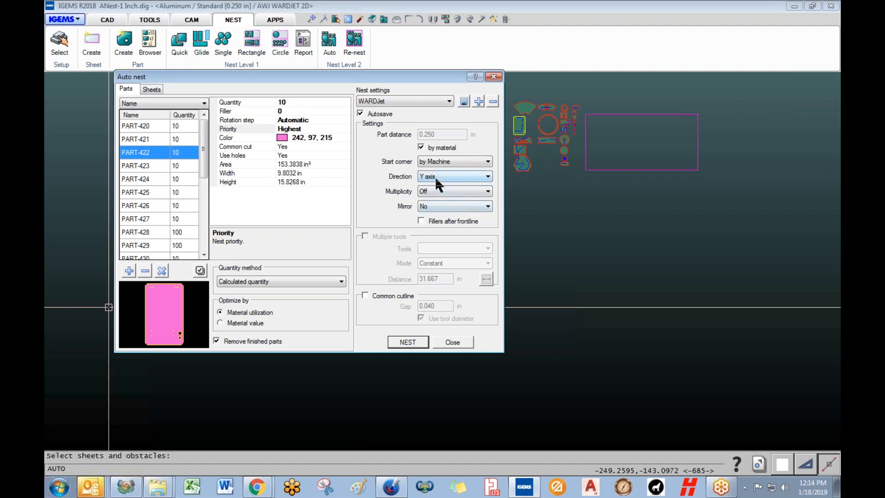
click(436, 180)
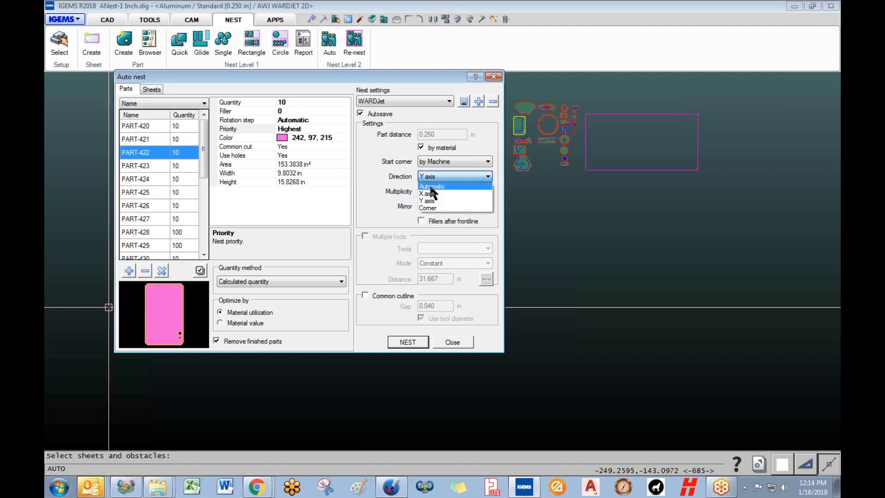
click(431, 187)
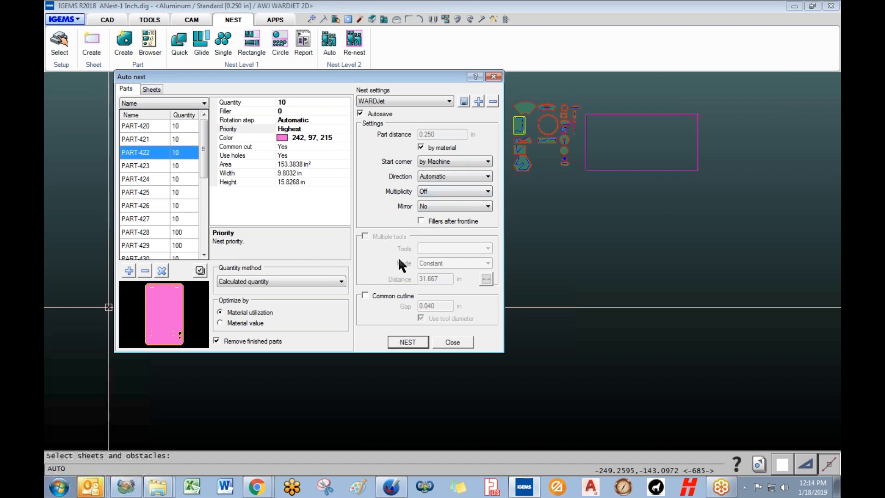
- Restart the nest with Remove finished parts unchecked so finished parts stay listed
click(415, 341)
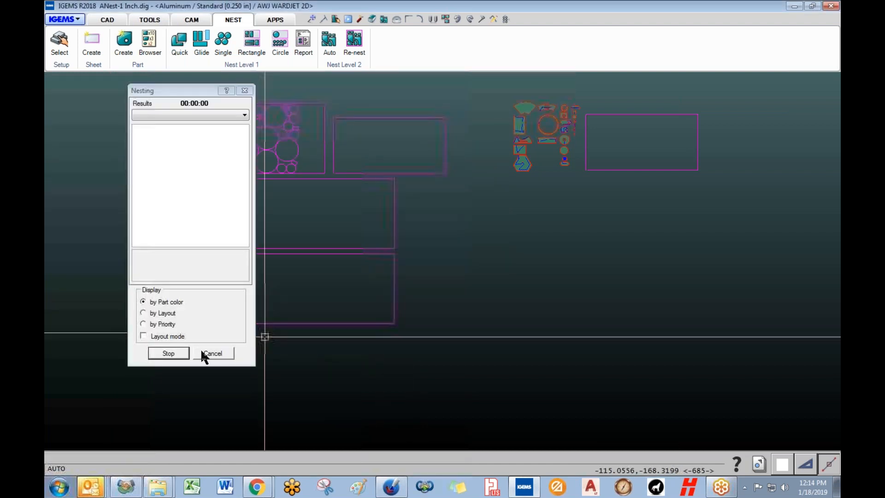
click(202, 353)
click(236, 342)
click(405, 346)
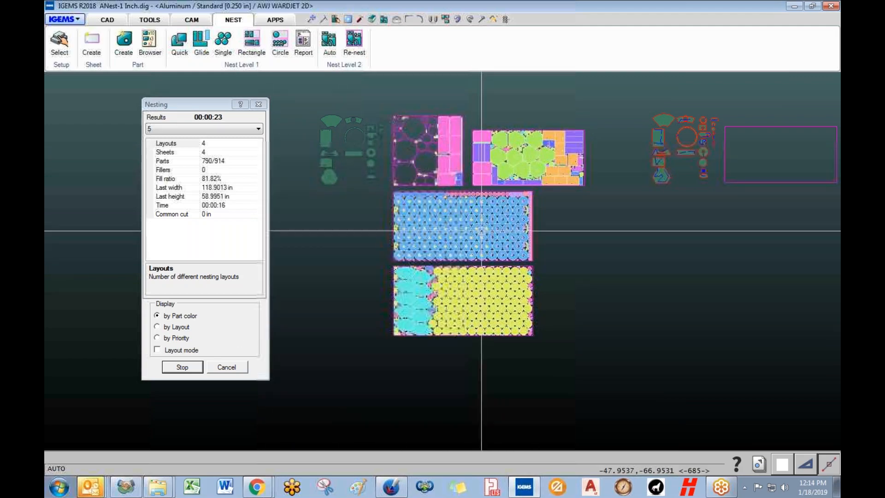
- Zoom around the layouts as the run places 808 of 914 parts on four sheets
scroll(462, 215, up, 3)
scroll(462, 216, up, 4)
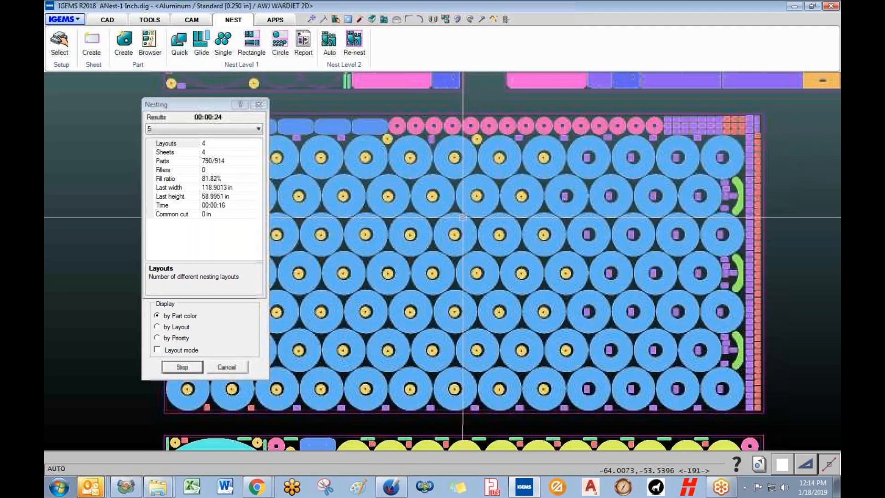
scroll(464, 225, down, 1)
scroll(464, 224, down, 3)
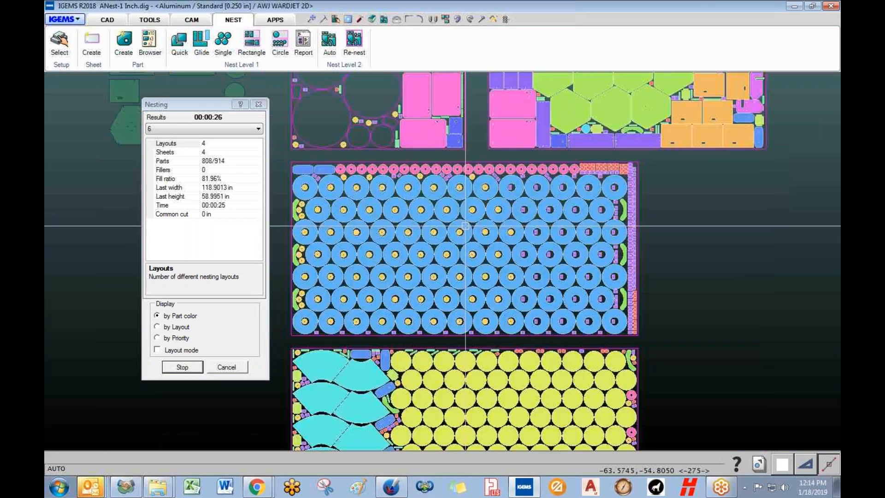
scroll(429, 303, up, 4)
scroll(429, 302, down, 3)
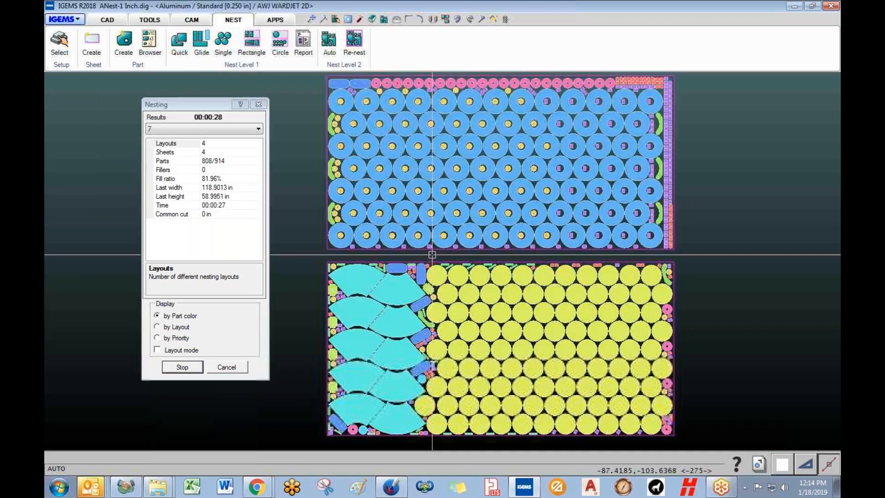
scroll(396, 264, up, 3)
scroll(396, 264, up, 2)
scroll(401, 278, down, 5)
scroll(483, 305, down, 1)
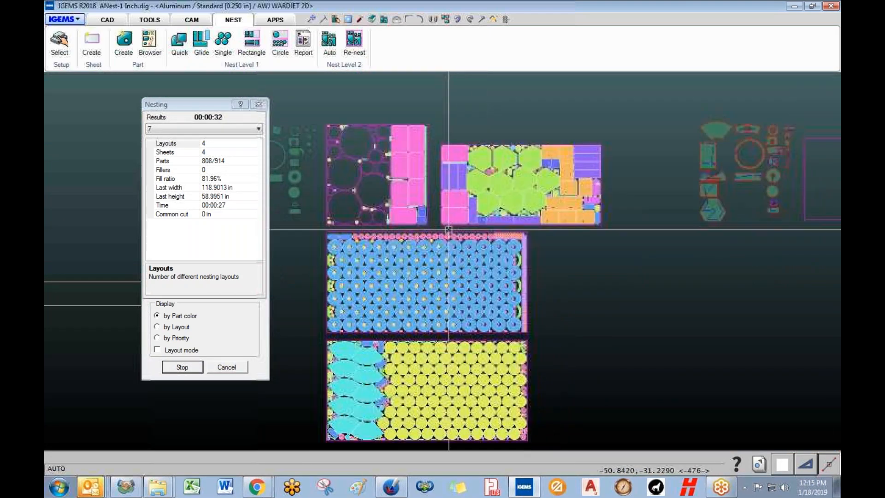
scroll(505, 269, down, 3)
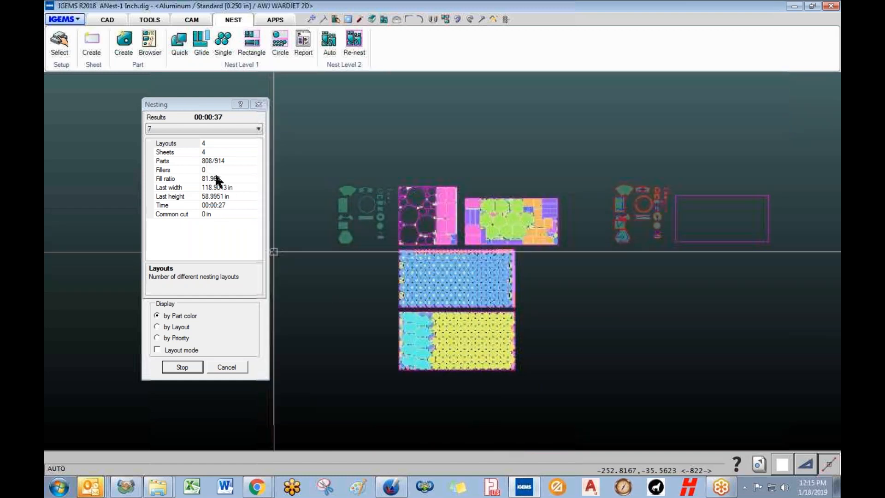
- Add the right-hand rectangle as an extra sheet, run a five-sheet nest, then stop it
click(227, 367)
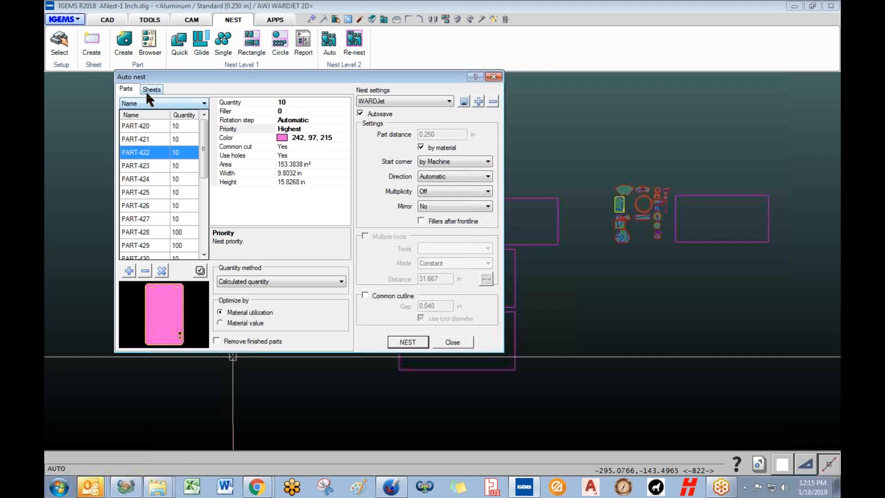
click(152, 89)
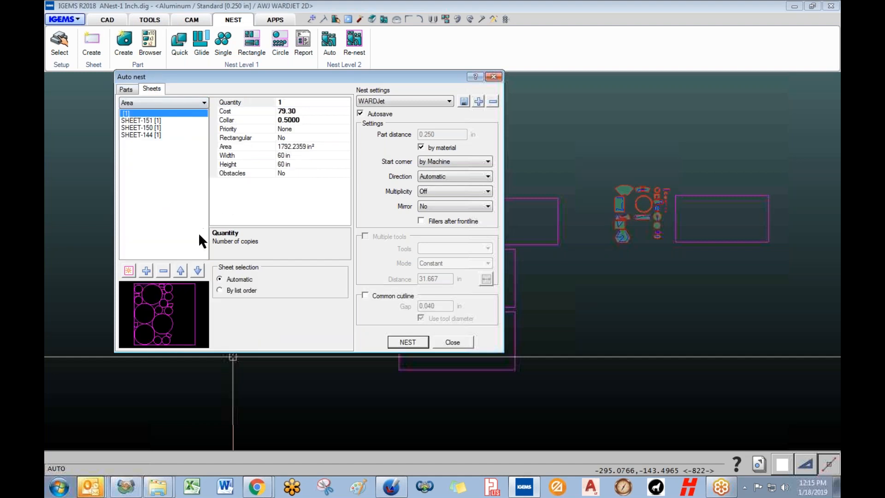
click(146, 272)
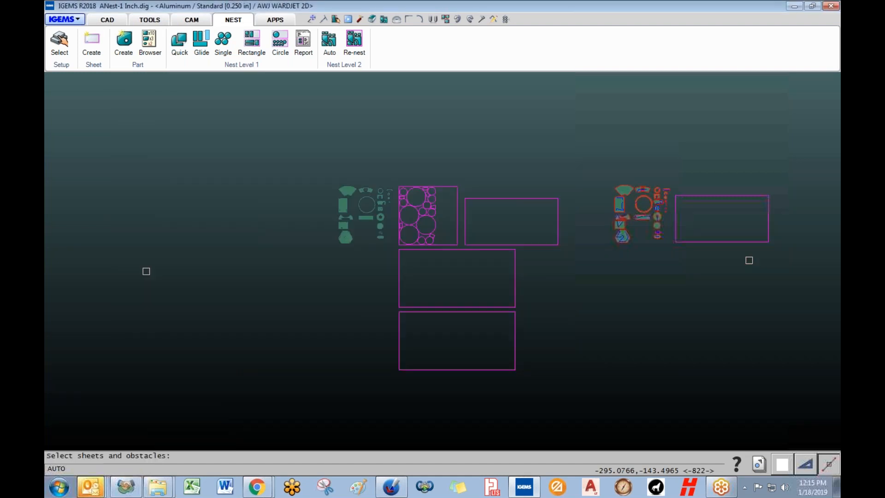
click(745, 242)
right_click(745, 241)
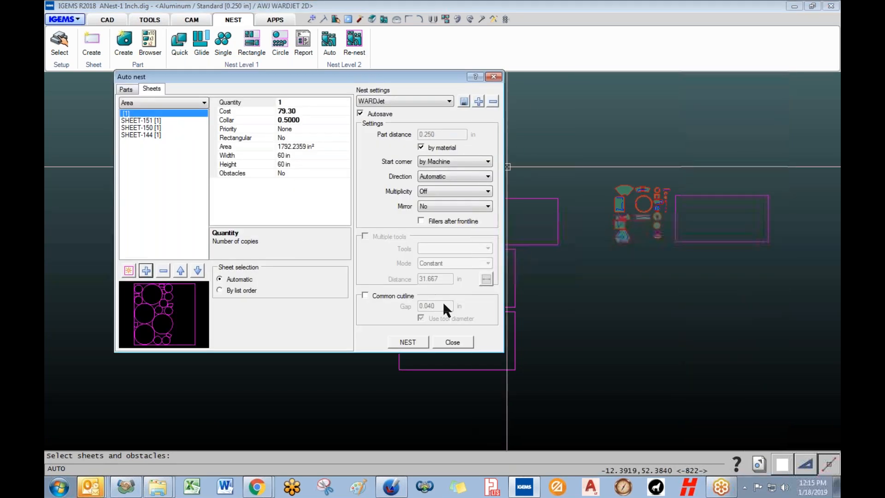
click(408, 343)
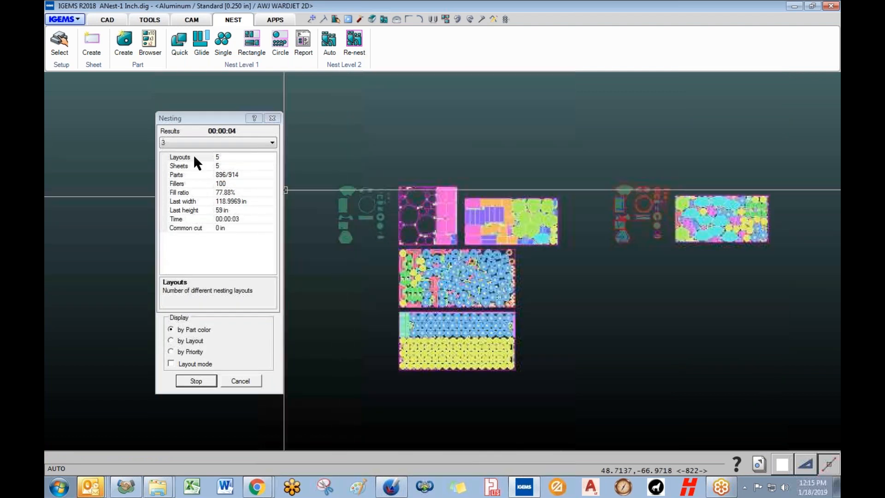
click(239, 382)
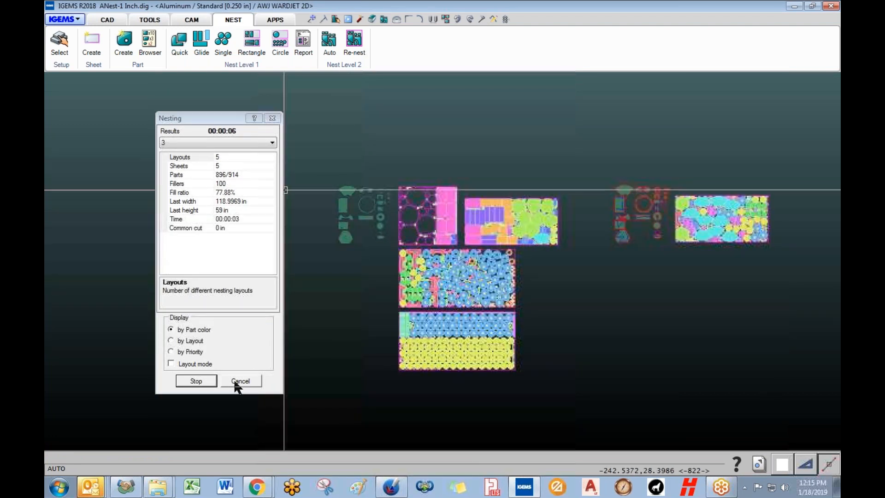
- Give SHEET-151 quantity 10, then run and stop a nest placing 914 parts on six sheets
click(135, 120)
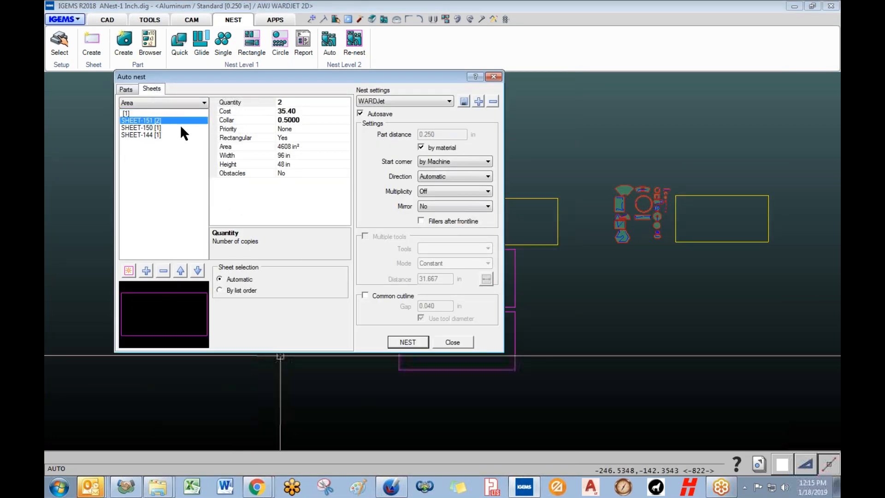
click(276, 102)
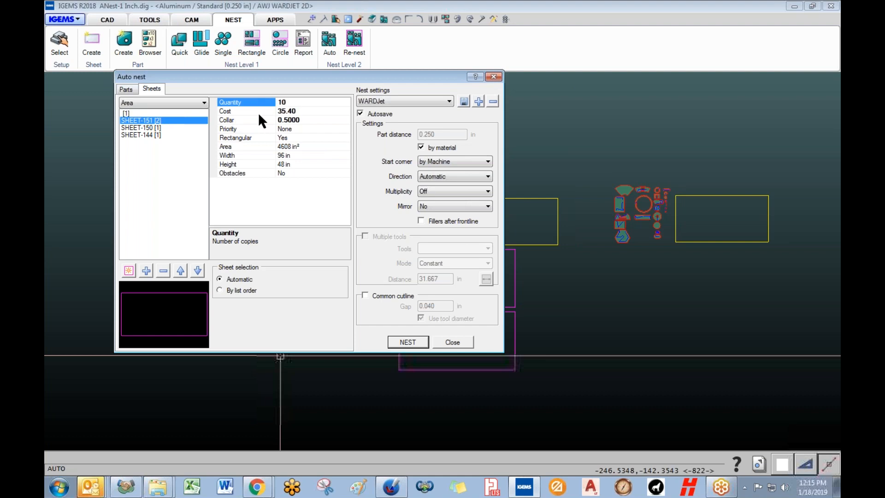
click(417, 343)
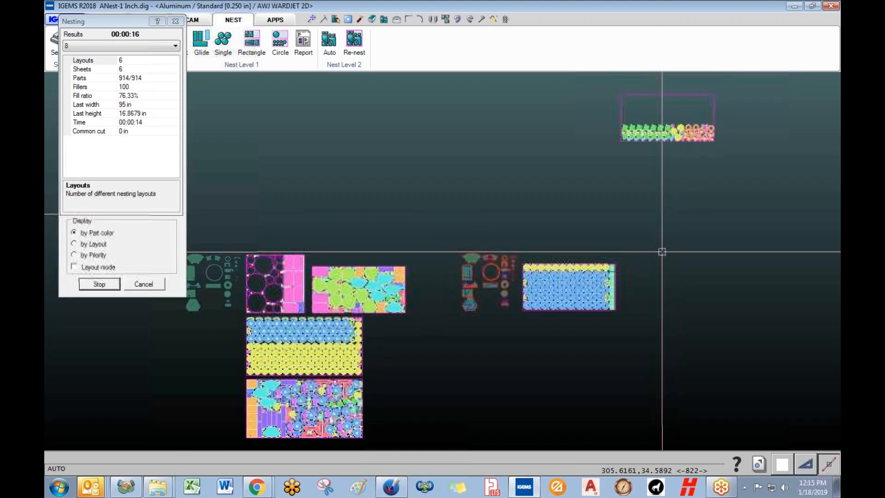
scroll(662, 252, down, 3)
middle_drag(541, 209, 369, 213)
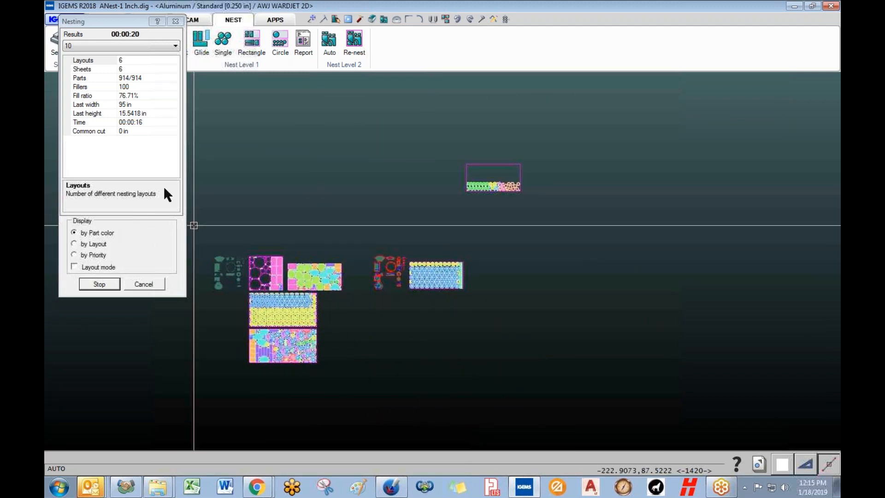
click(144, 285)
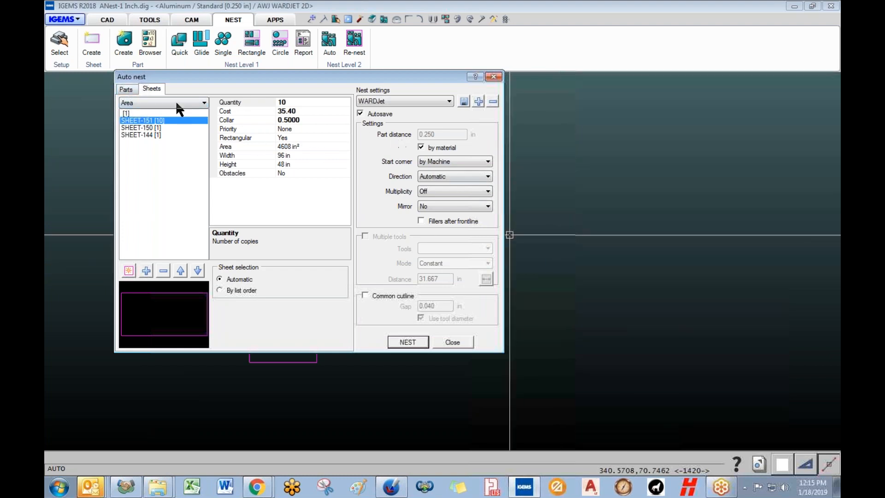
- Turn Multiplicity On and run a six-sheet nest of all 914 parts, shown in layout mode
click(430, 190)
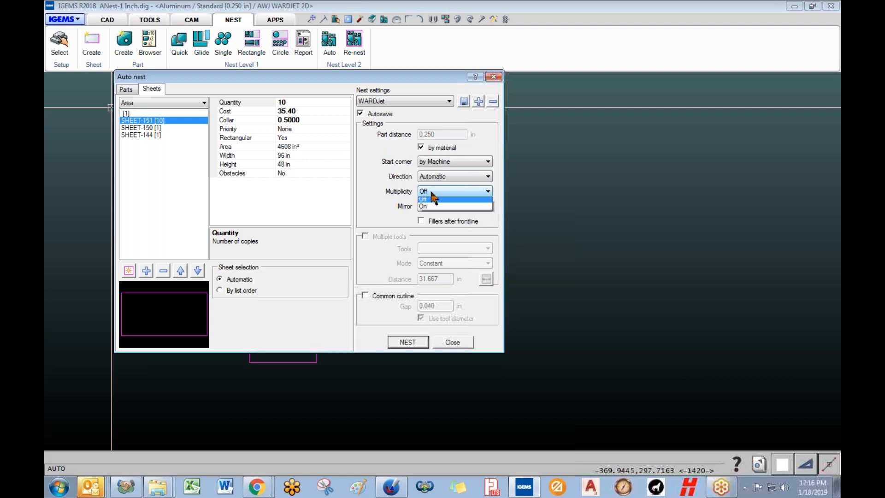
click(424, 209)
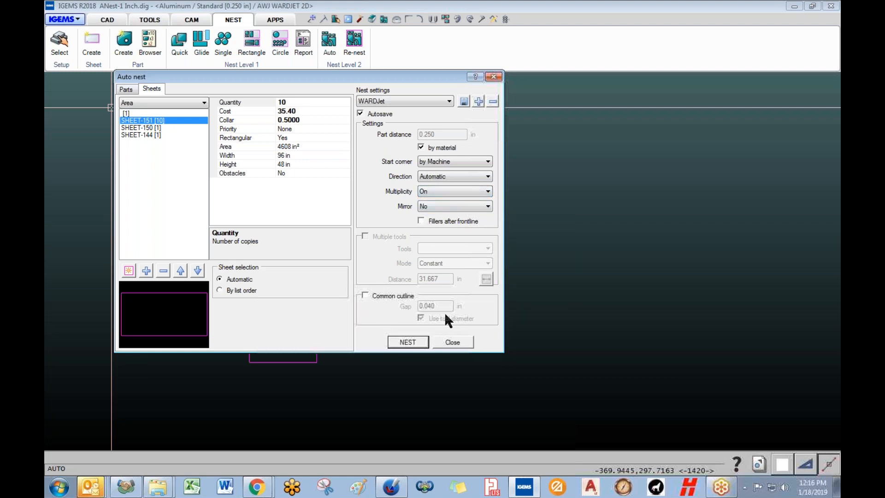
click(407, 342)
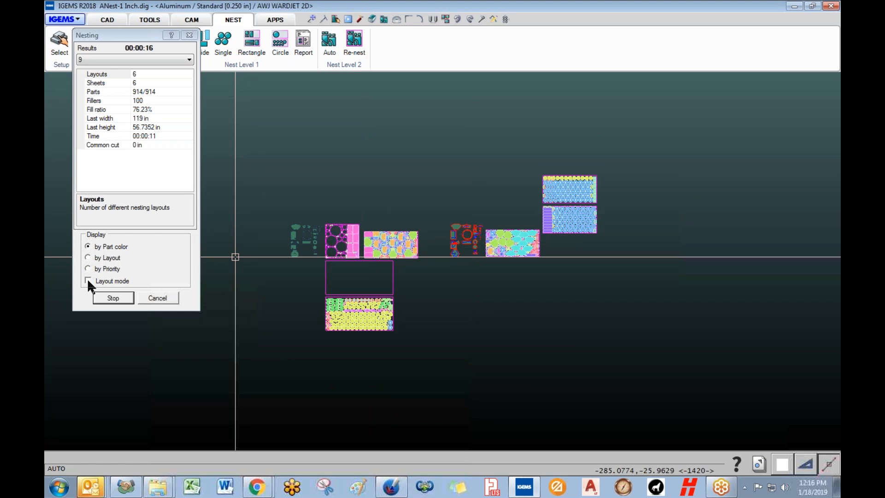
click(87, 279)
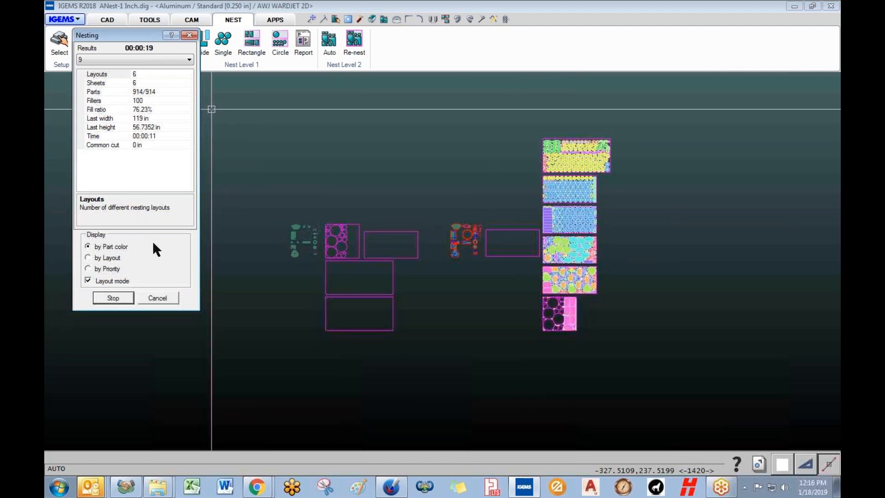
- Rerun the nest with Multiplicity kept On, stop it, then scroll the parts list
click(157, 298)
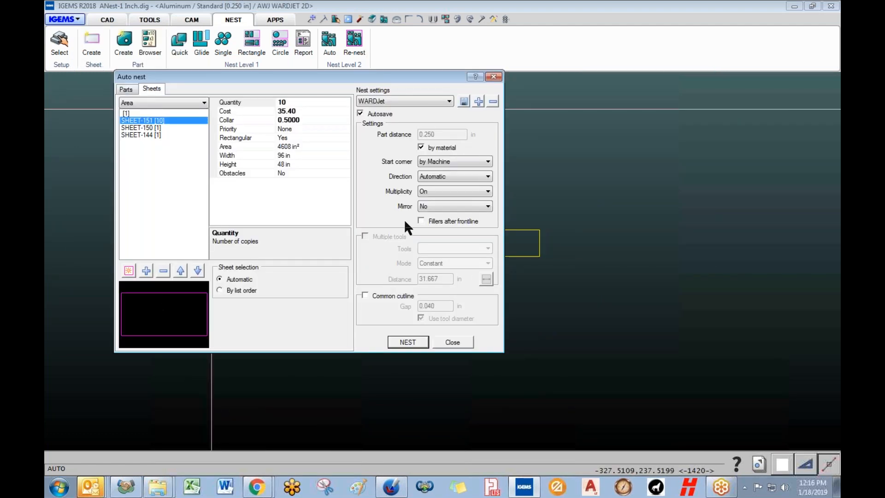
click(437, 192)
click(436, 192)
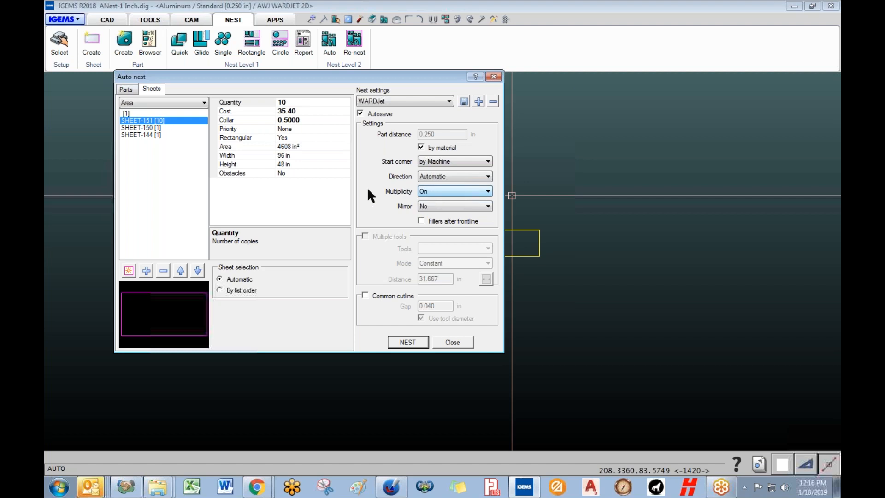
click(407, 342)
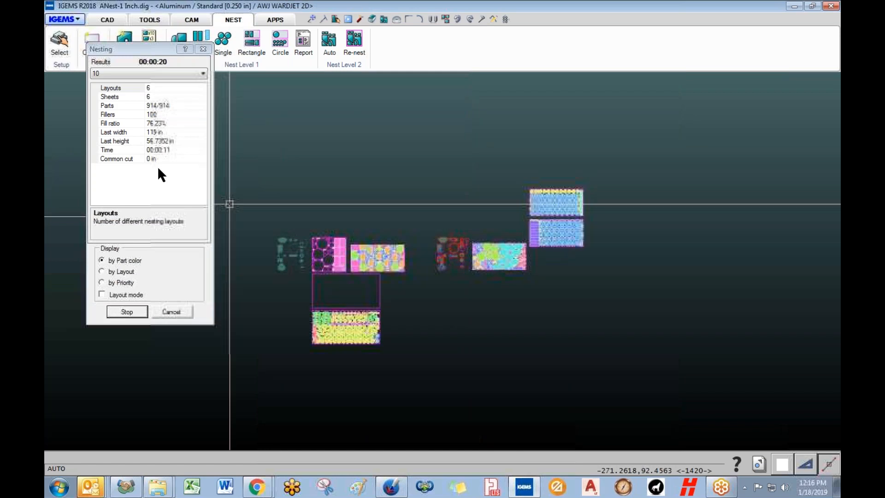
click(172, 312)
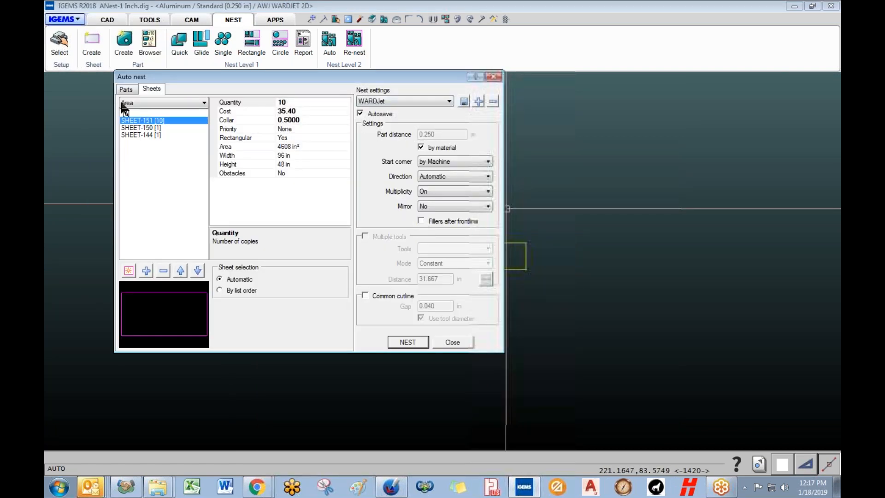
click(126, 89)
drag(203, 159, 203, 216)
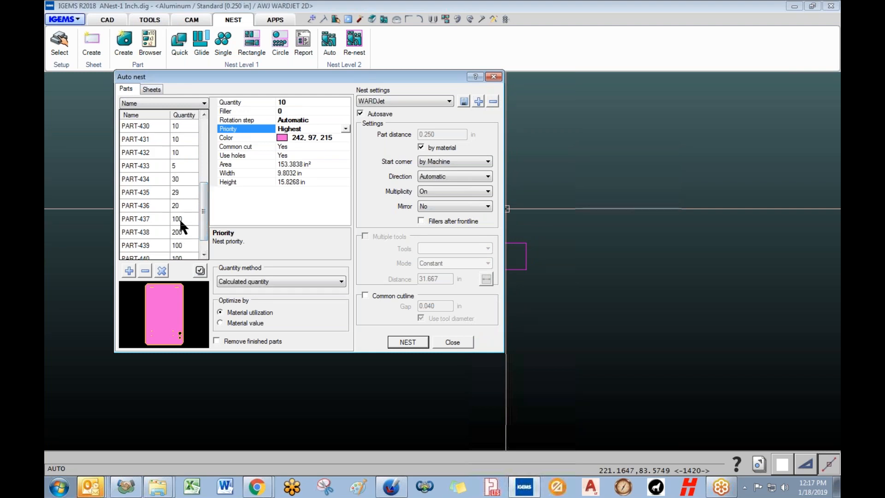
- Raise PART-437's filler count to 500 and turn Multiplicity Off
click(179, 219)
click(302, 112)
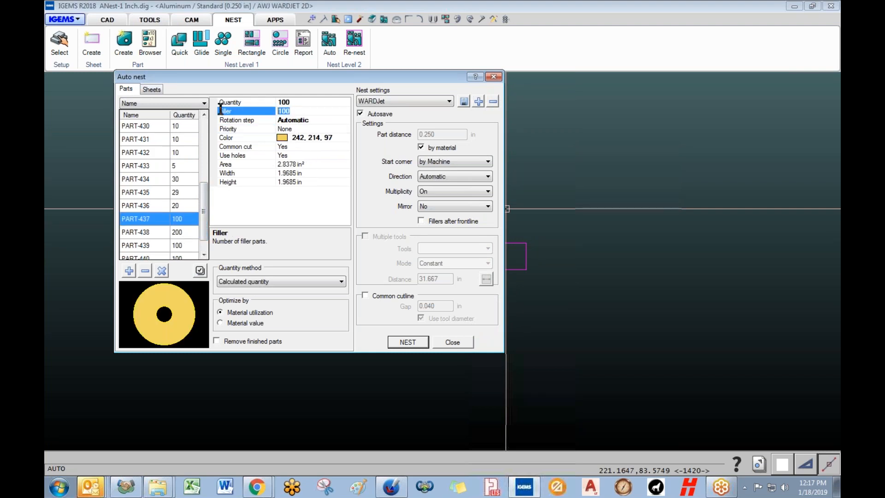
text(5)
click(428, 190)
click(431, 206)
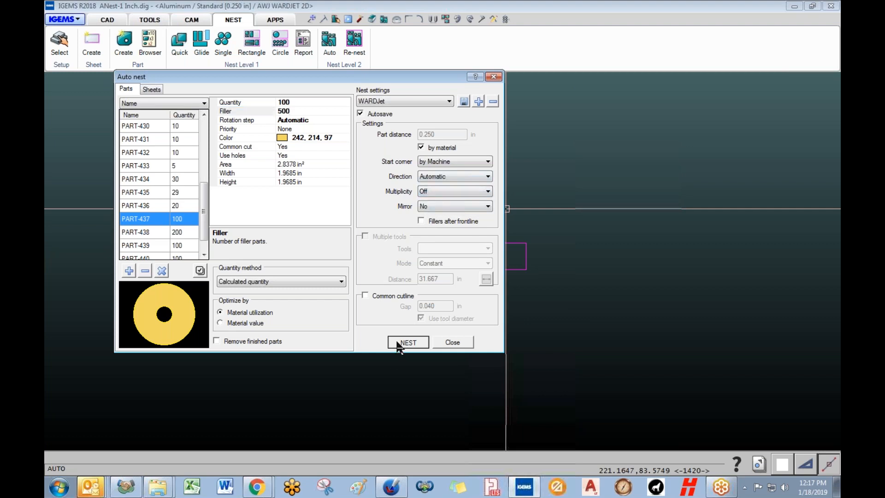
- Run a trial nest, inspect the partly filled sheet, then stop the run
click(408, 342)
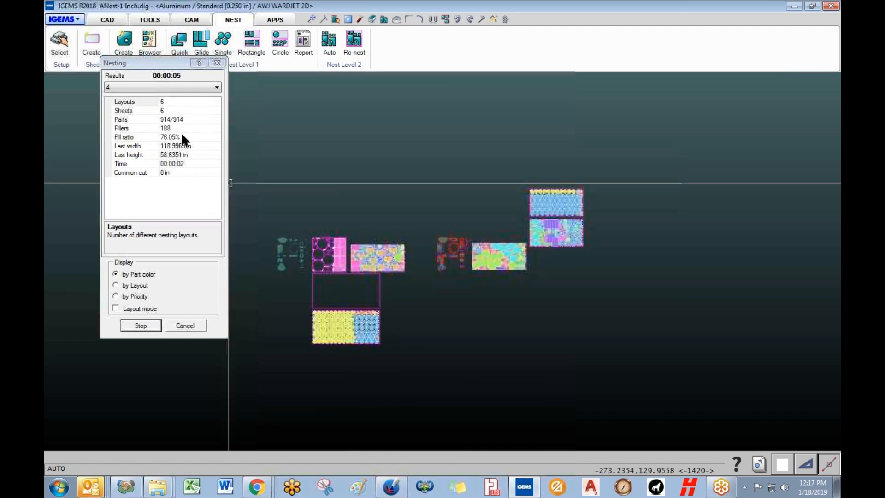
scroll(346, 193, up, 5)
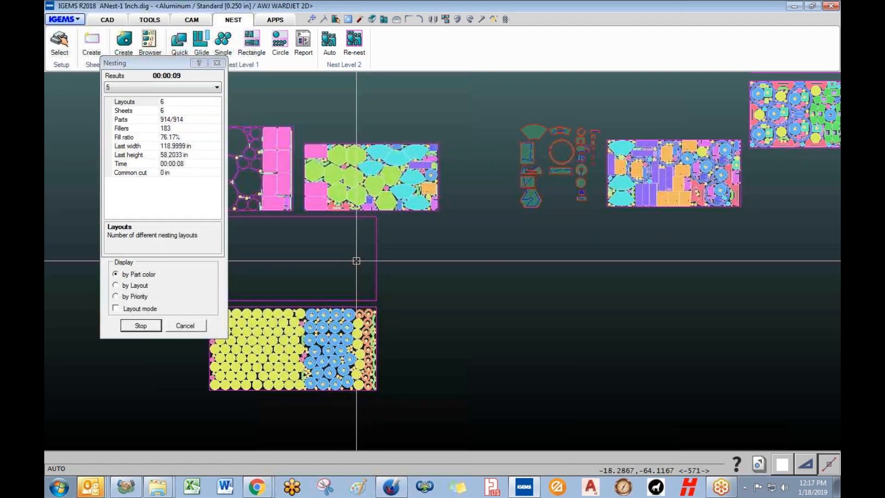
scroll(391, 258, down, 3)
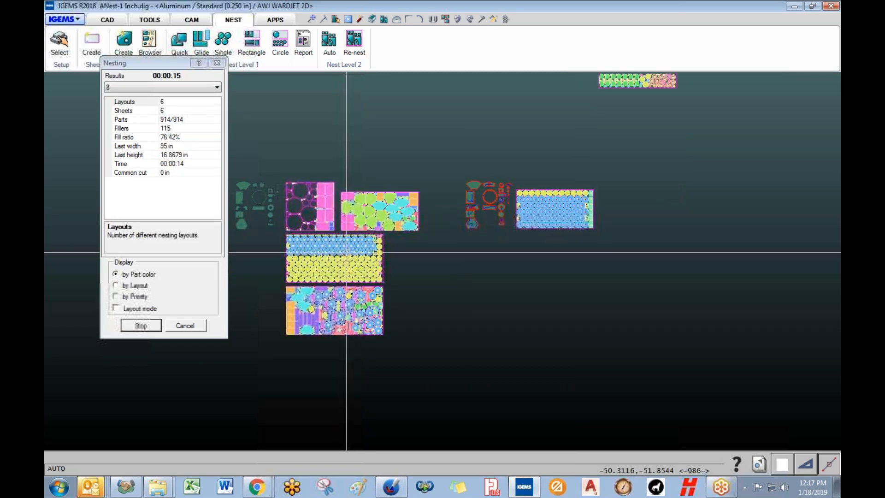
middle_drag(435, 264, 423, 348)
middle_drag(564, 241, 417, 305)
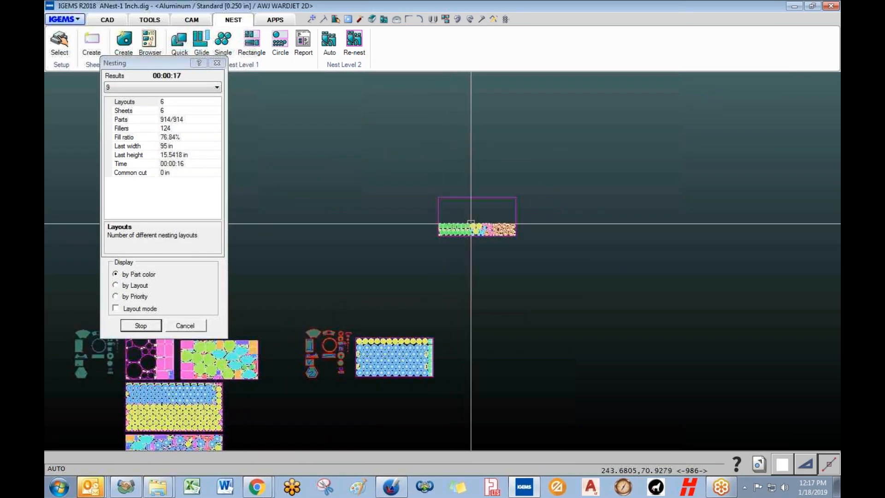
scroll(470, 224, up, 4)
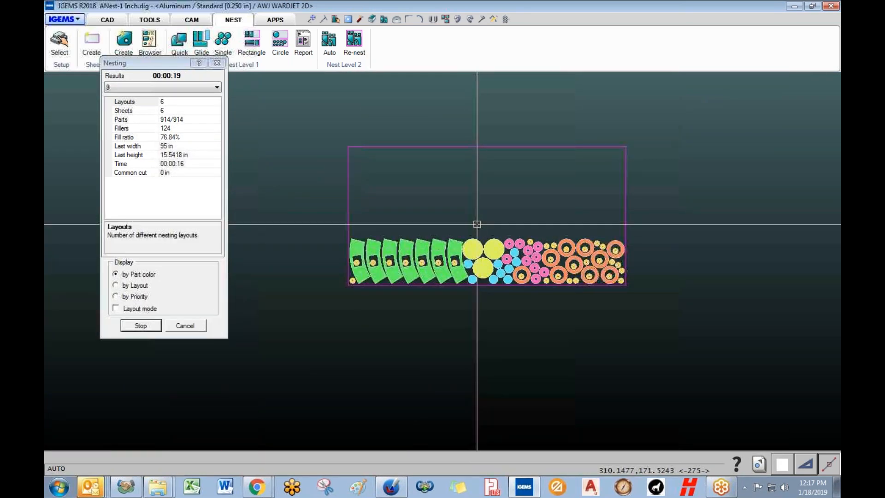
scroll(476, 224, up, 2)
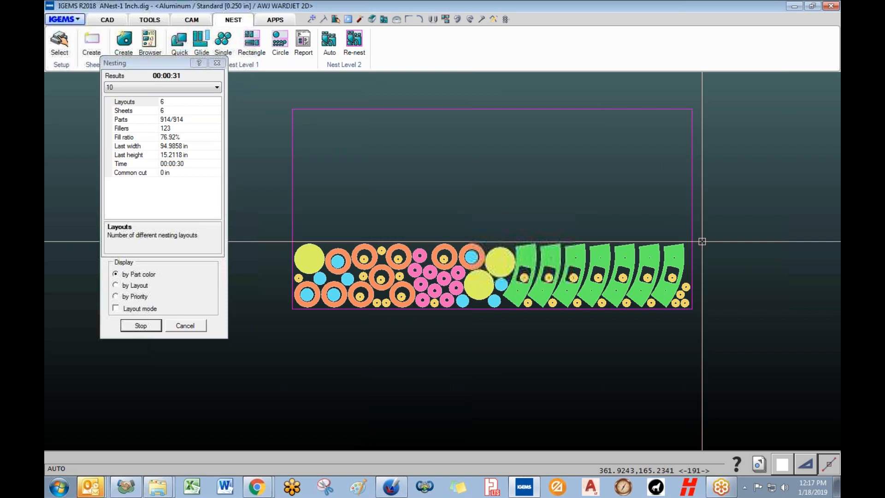
scroll(589, 251, down, 2)
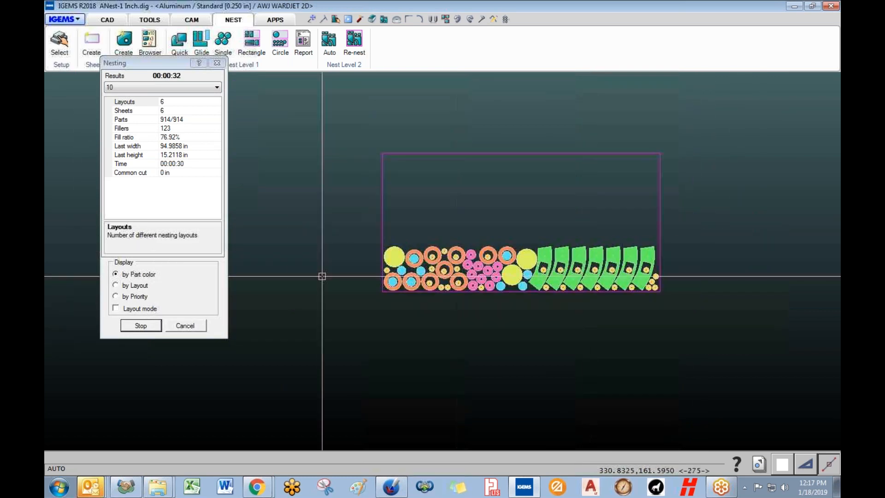
click(185, 326)
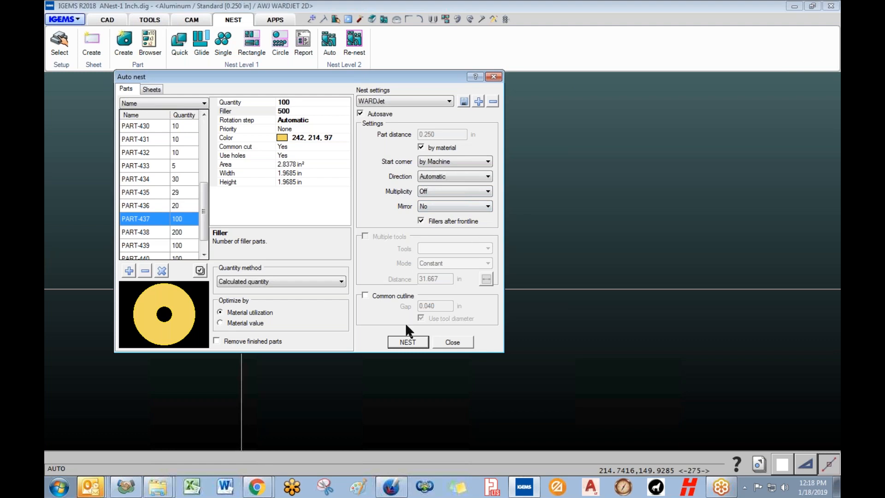
- Run the auto nest with the new filler settings and frame the six nested sheets
click(407, 342)
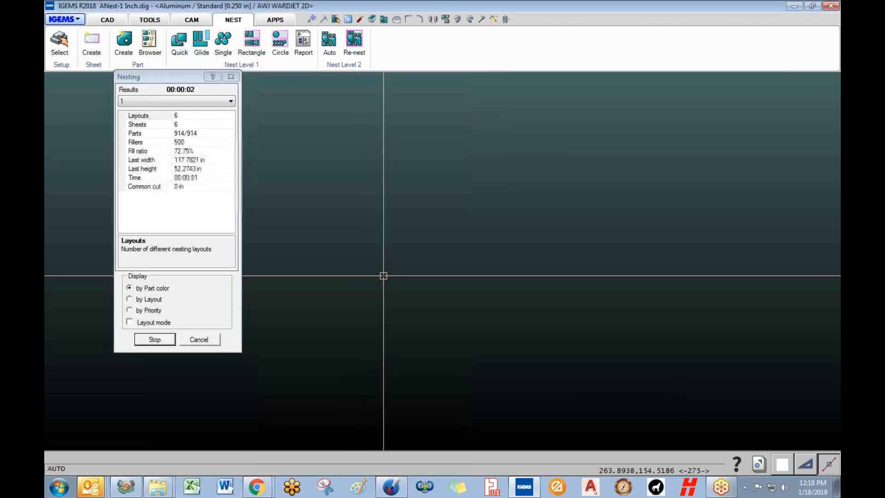
scroll(383, 276, down, 4)
middle_drag(382, 276, 544, 195)
middle_drag(410, 218, 445, 186)
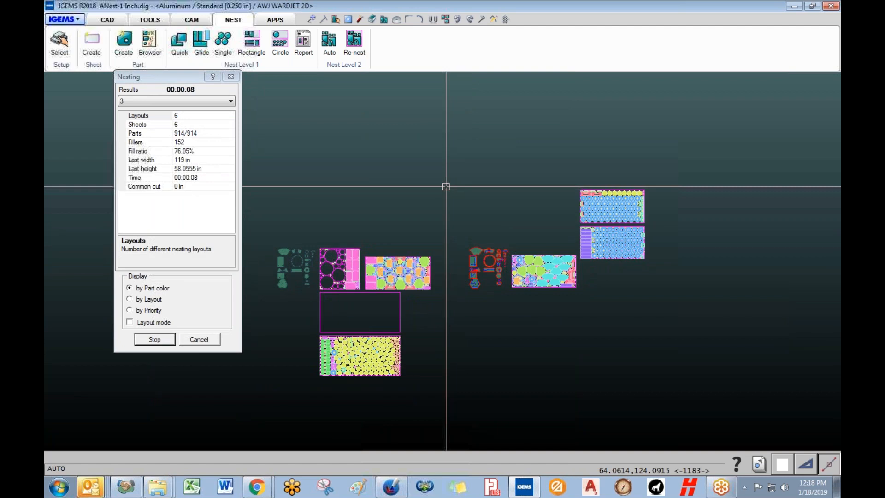
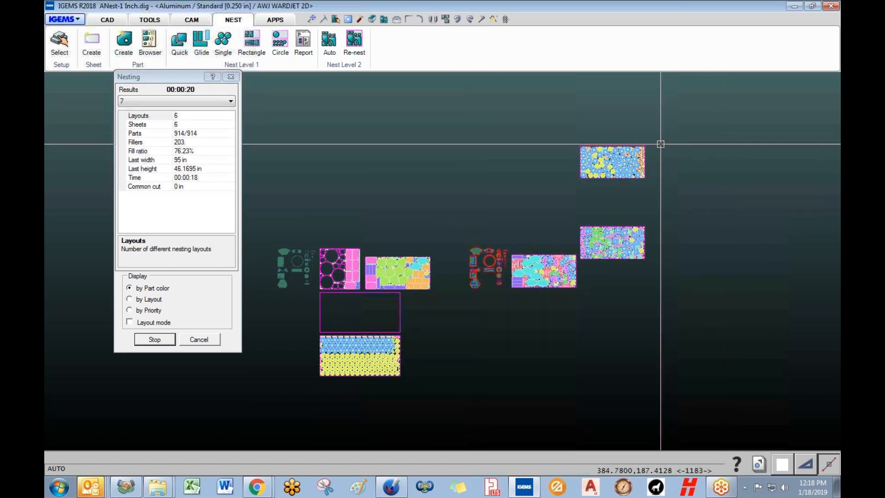
- Inspect the nest layouts as they compute (914 parts, 6 sheets, 76.28% fill), then cancel the run
scroll(621, 136, up, 4)
scroll(622, 137, up, 4)
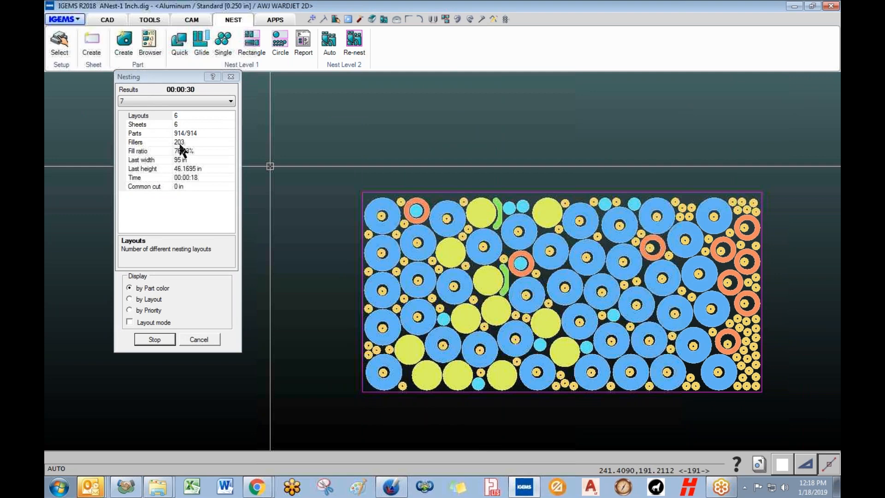
scroll(365, 310, down, 5)
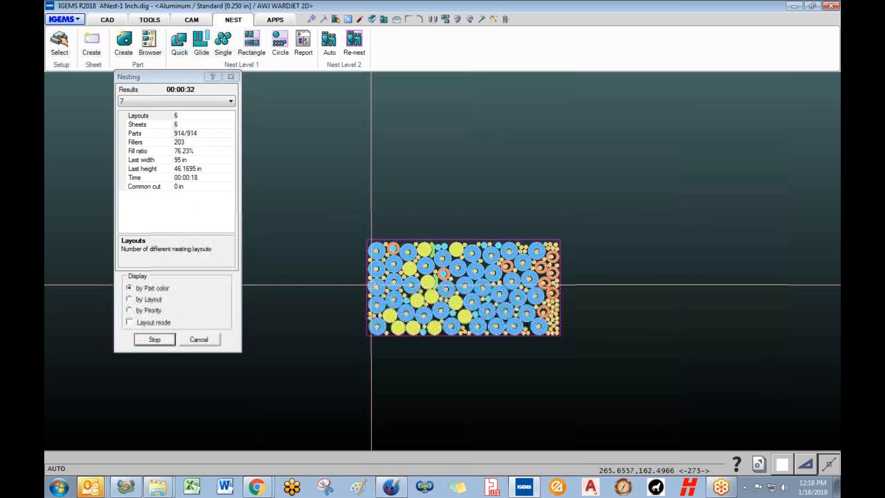
middle_drag(366, 310, 510, 187)
scroll(510, 188, down, 3)
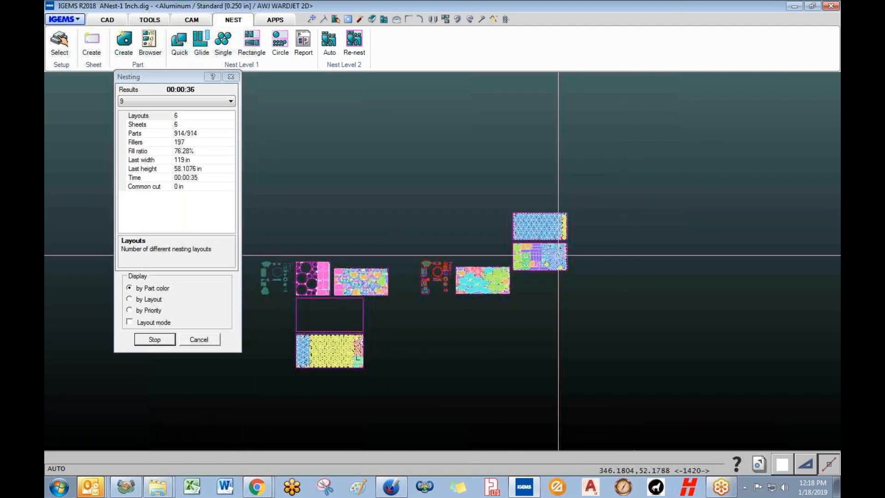
click(199, 340)
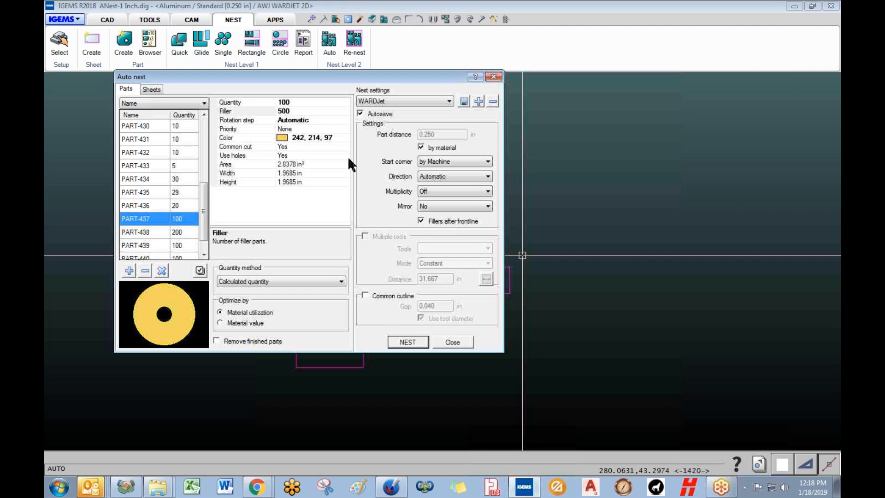
- Review the nesting properties of PART-422 and PART-423 in the Auto nest dialog
drag(342, 76, 570, 95)
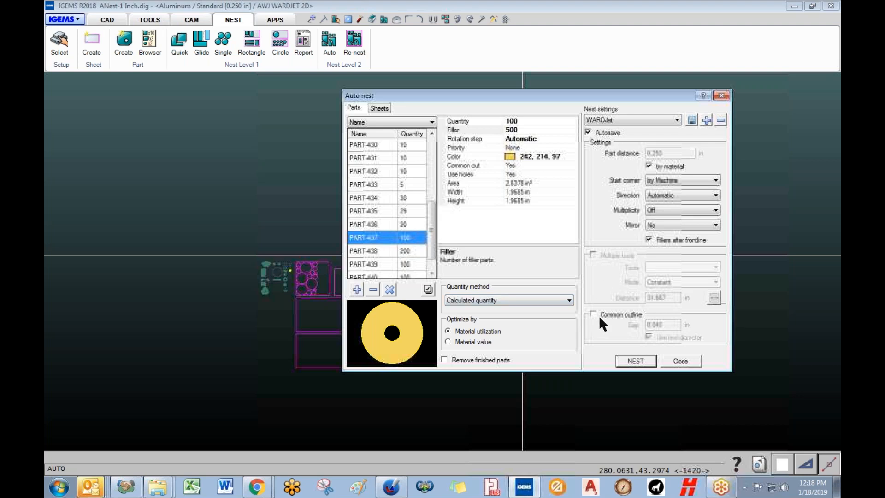
drag(432, 243, 413, 176)
click(379, 159)
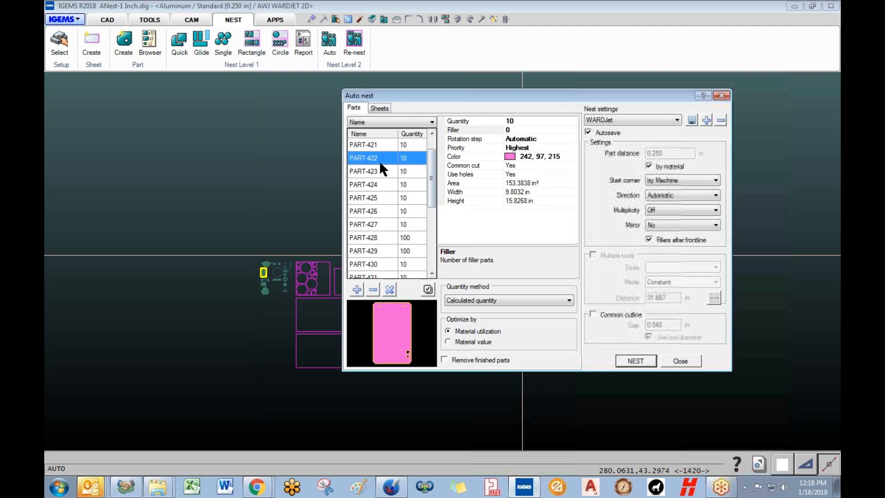
click(380, 171)
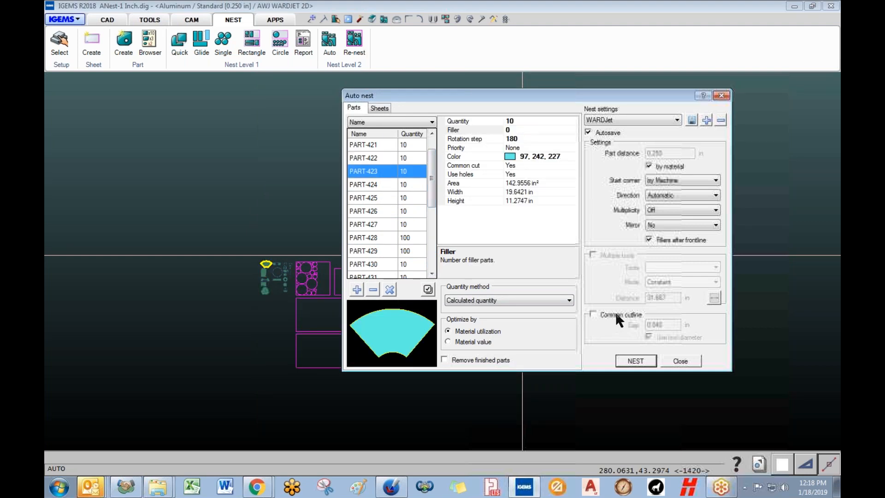
drag(564, 95, 372, 111)
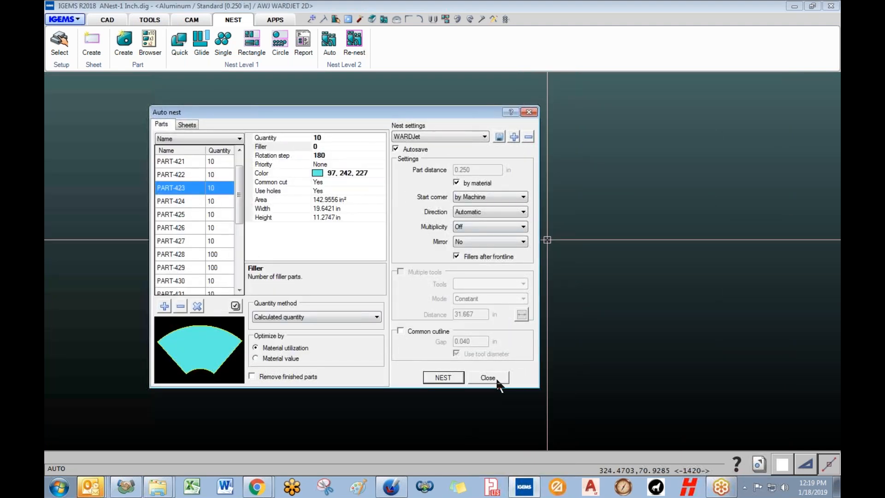
drag(389, 111, 512, 105)
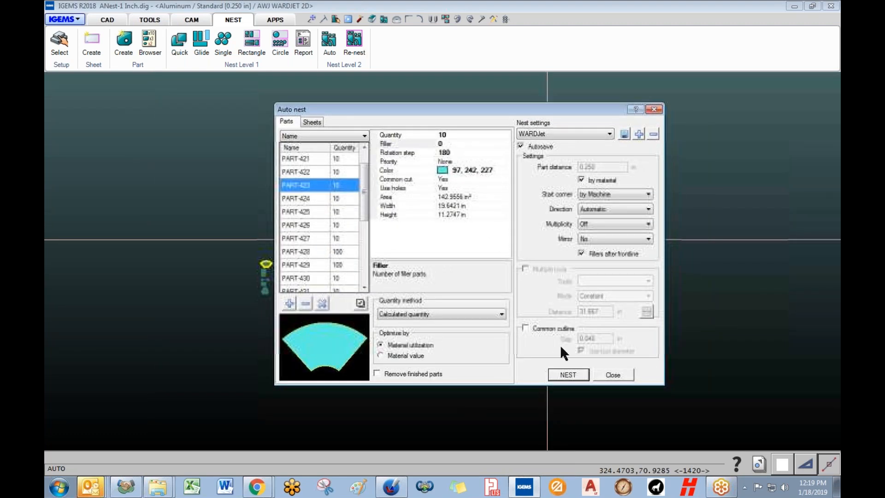
- Run a new nest and accept it at result 3: 914 parts on 6 sheets, 75.99% fill
click(564, 375)
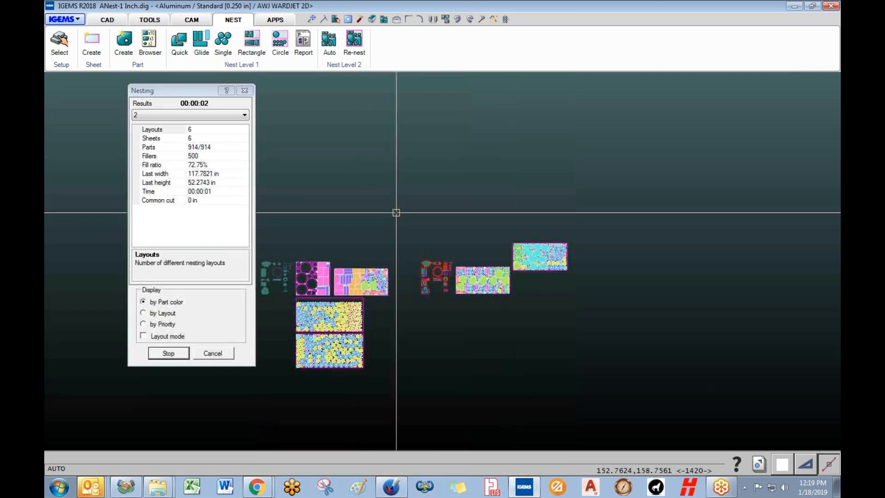
click(168, 354)
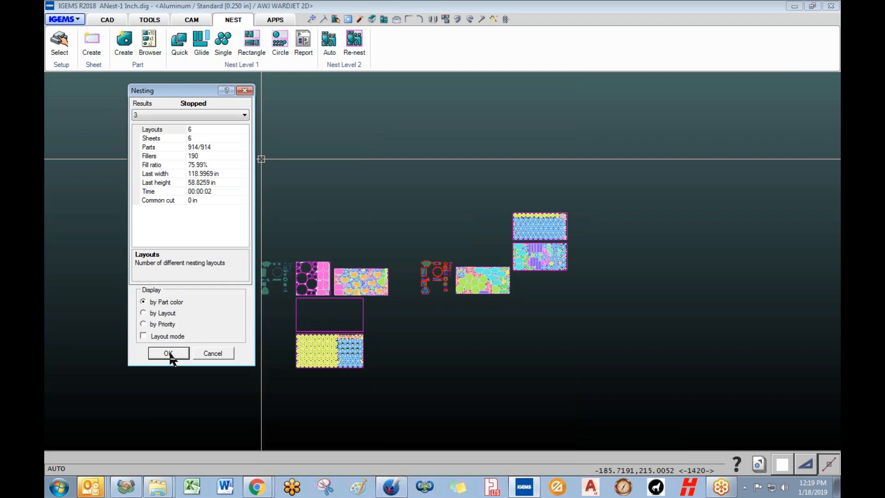
click(169, 354)
- Generate Multi contour toolpaths for all parts on the lower-left nested sheet
scroll(381, 291, down, 3)
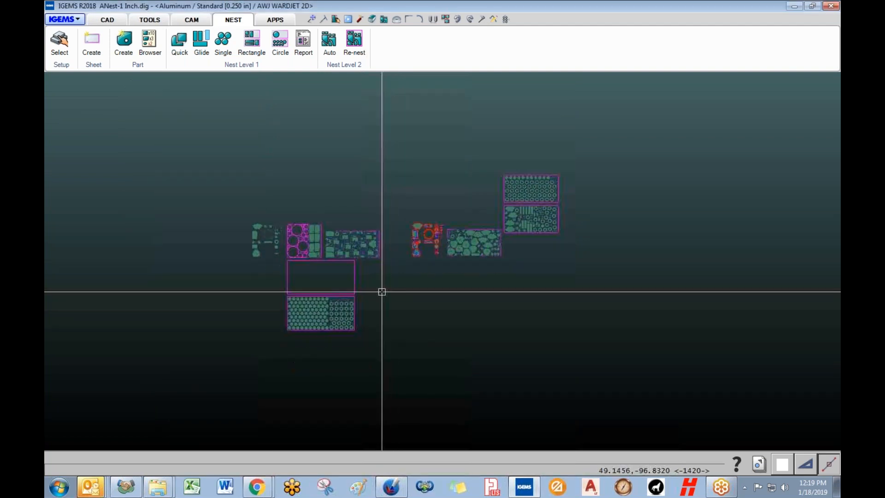
scroll(355, 323, up, 6)
scroll(344, 300, down, 4)
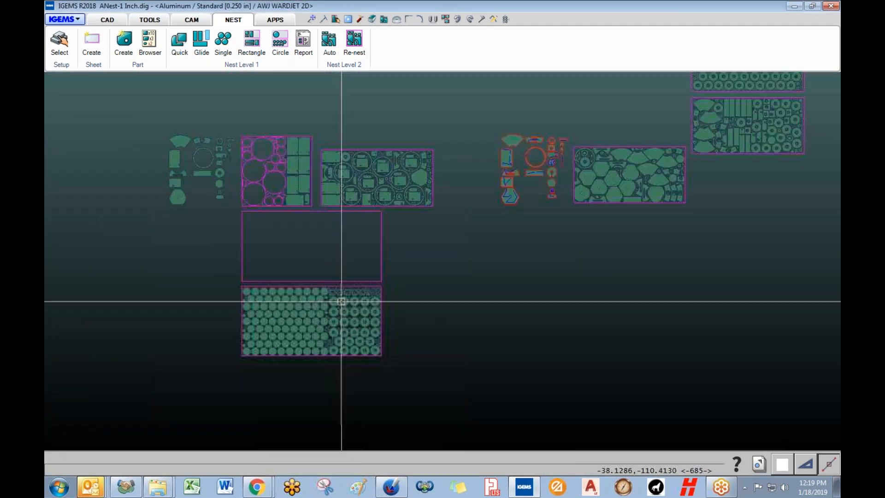
middle_drag(431, 276, 332, 263)
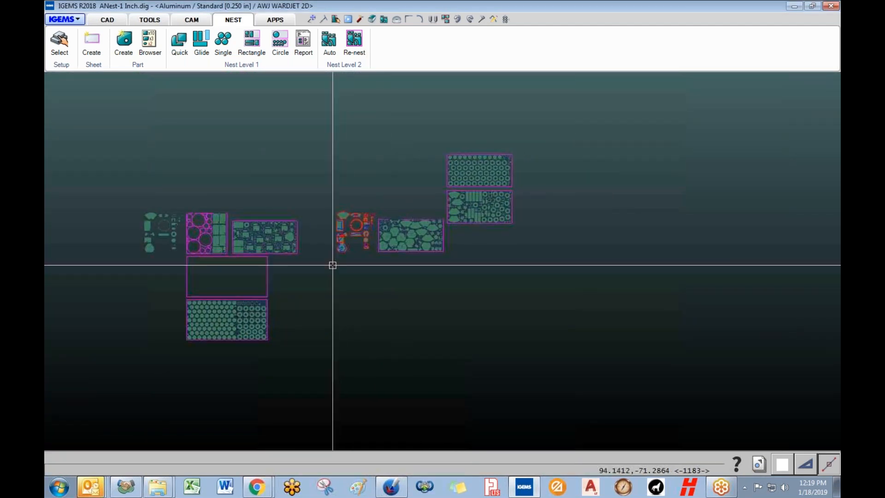
click(198, 20)
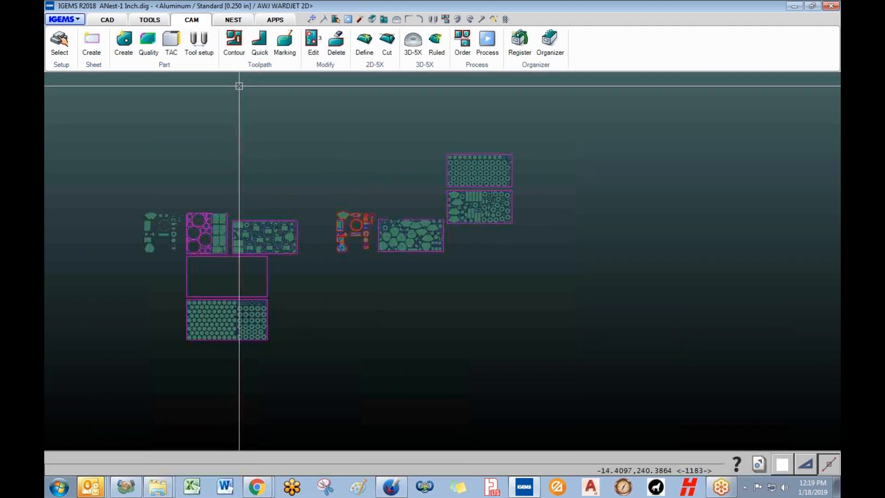
click(243, 39)
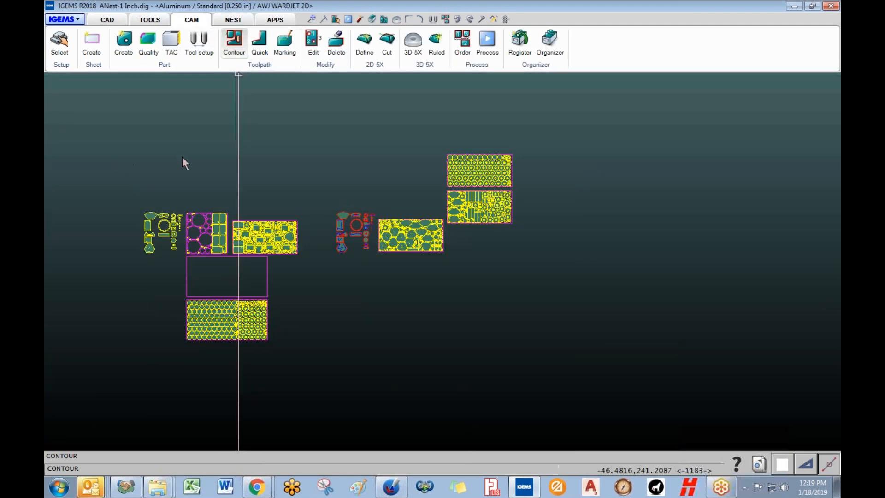
click(118, 220)
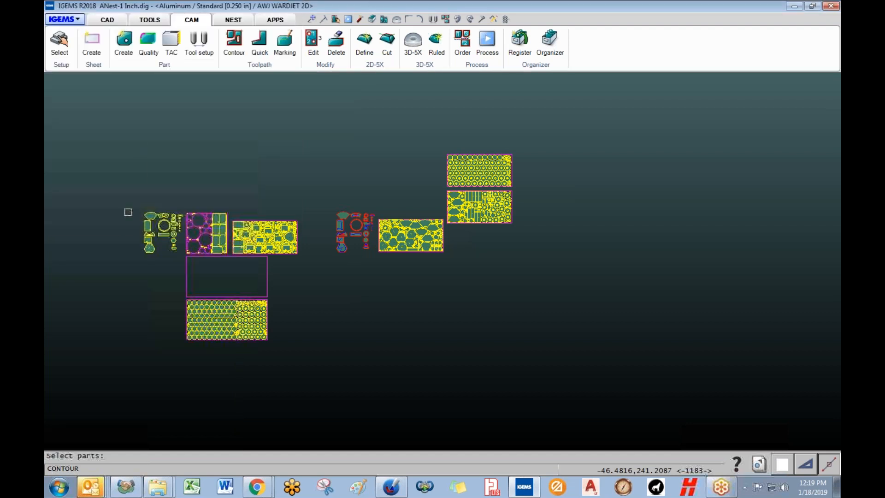
drag(168, 283, 291, 346)
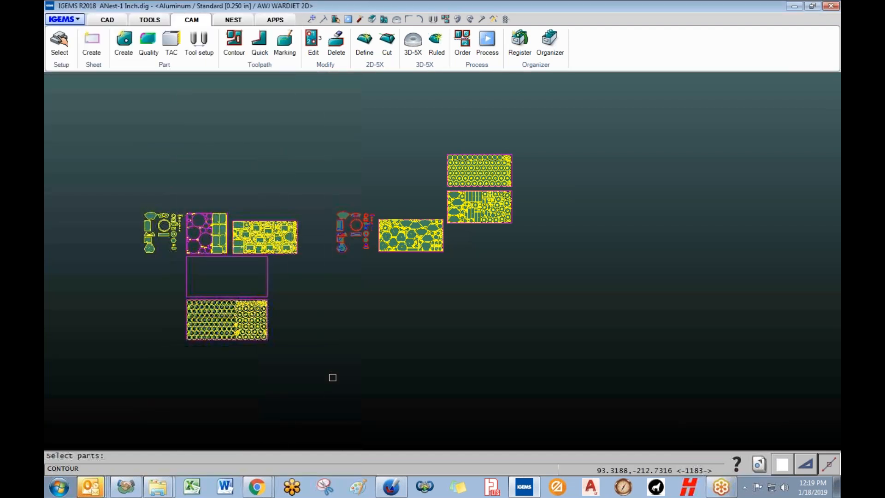
right_click(333, 378)
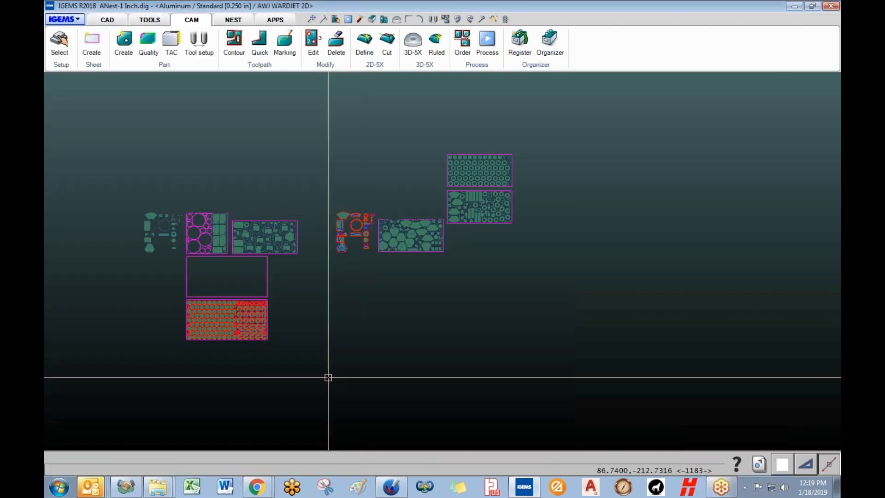
- Zoom in and out to inspect the red contour paths and lead-ins on the sheet
scroll(254, 369, up, 1)
scroll(253, 369, up, 8)
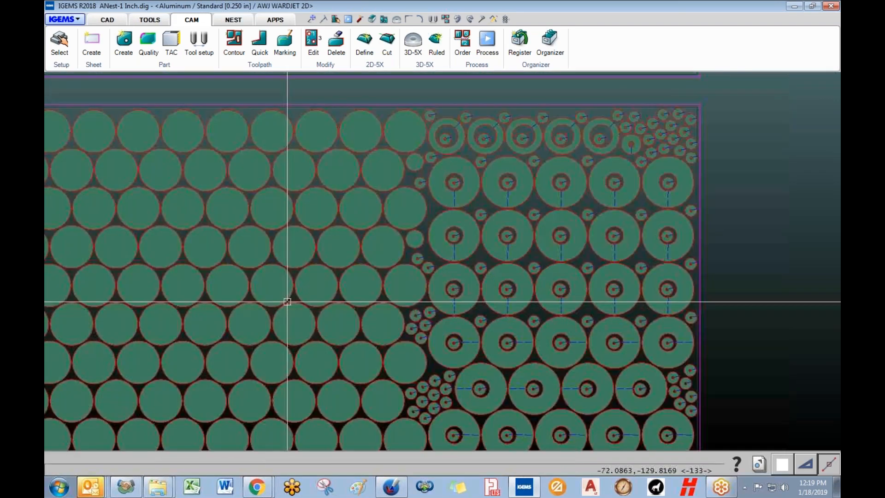
scroll(467, 281, up, 4)
scroll(478, 287, down, 3)
scroll(466, 287, up, 4)
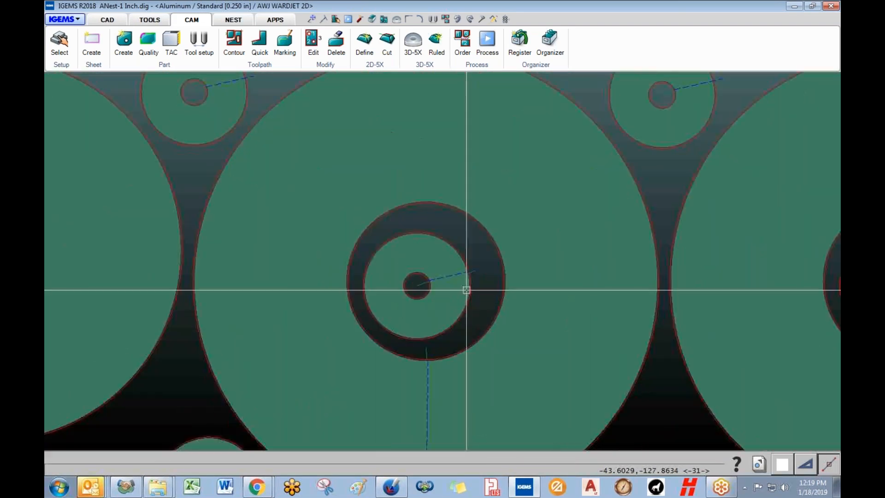
scroll(393, 288, down, 5)
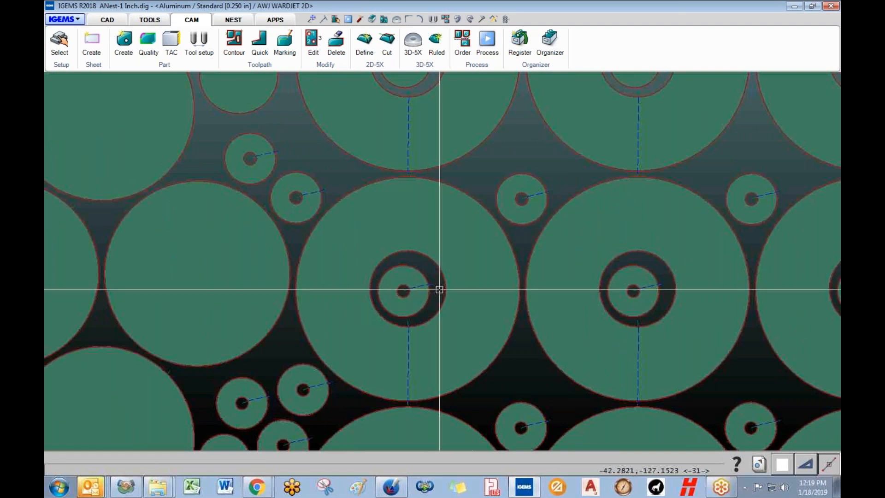
scroll(442, 293, down, 2)
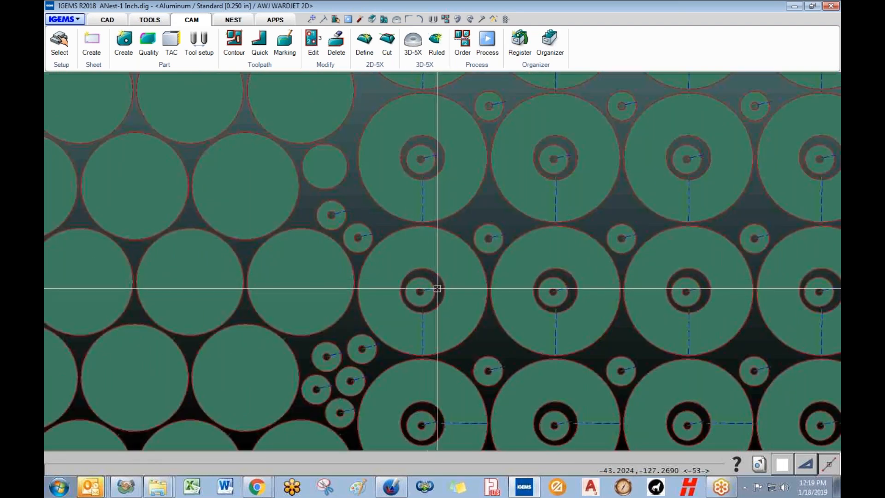
scroll(470, 291, up, 2)
scroll(468, 302, down, 6)
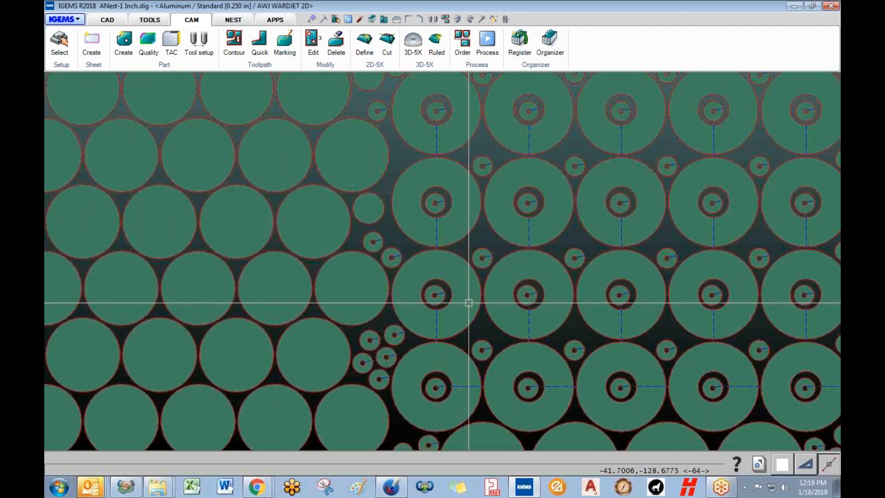
scroll(475, 203, up, 3)
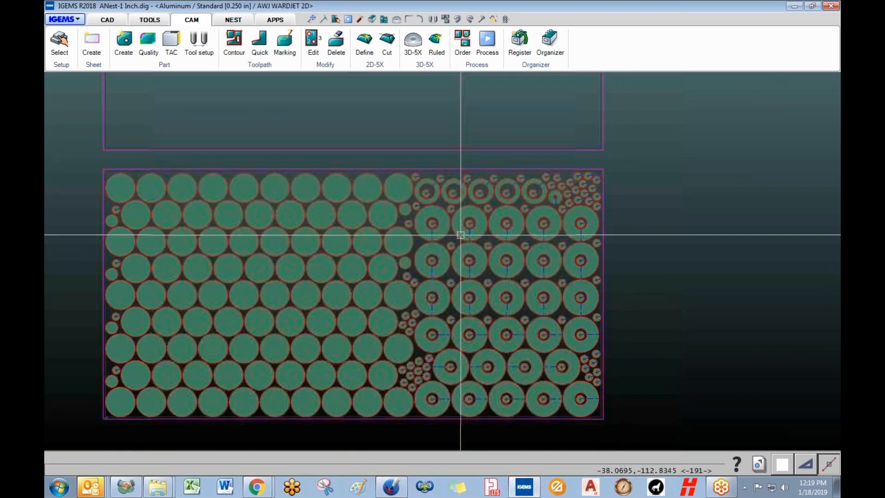
- Start cut ordering for every part on the sheet and step through the current order list
click(467, 50)
mouse_move(119, 161)
mouse_down()
mouse_move(129, 180)
mouse_move(655, 429)
mouse_up()
right_click(656, 430)
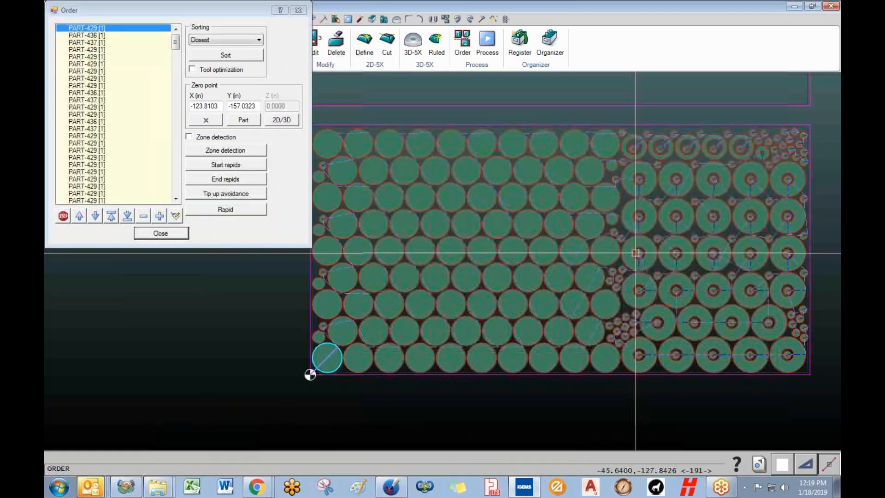
click(100, 36)
key(Up)
key(Down)
key(Down)
key(Down)
key(Down)
key(Down)
key(Down)
key(Down)
key(Down)
key(Down)
key(Down)
key(Down)
key(Down)
key(Down)
key(Down)
key(Down)
key(Down)
key(Down)
key(Down)
key(Down)
key(Down)
key(Down)
key(Down)
key(Down)
key(Down)
key(Down)
key(Down)
key(Down)
key(Down)
key(Down)
key(Down)
key(Up)
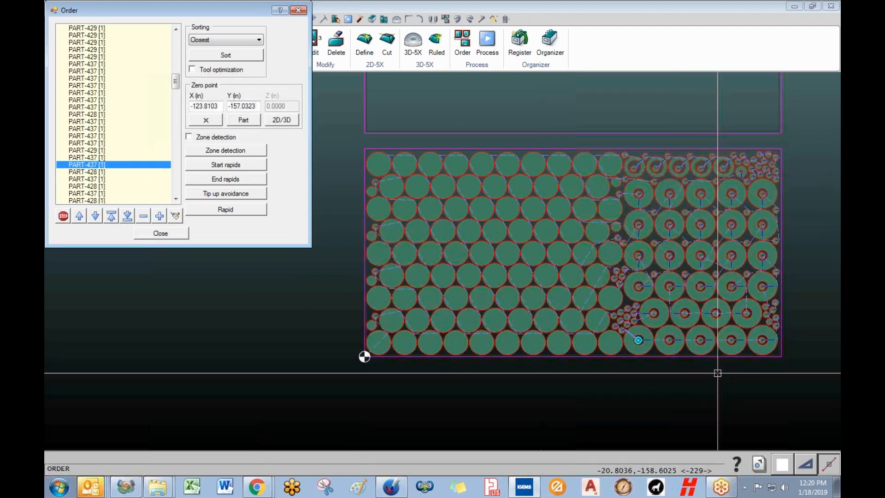
key(Down)
key(Down)
key(Down)
key(Down)
key(Down)
key(Down)
key(Down)
key(Down)
key(Down)
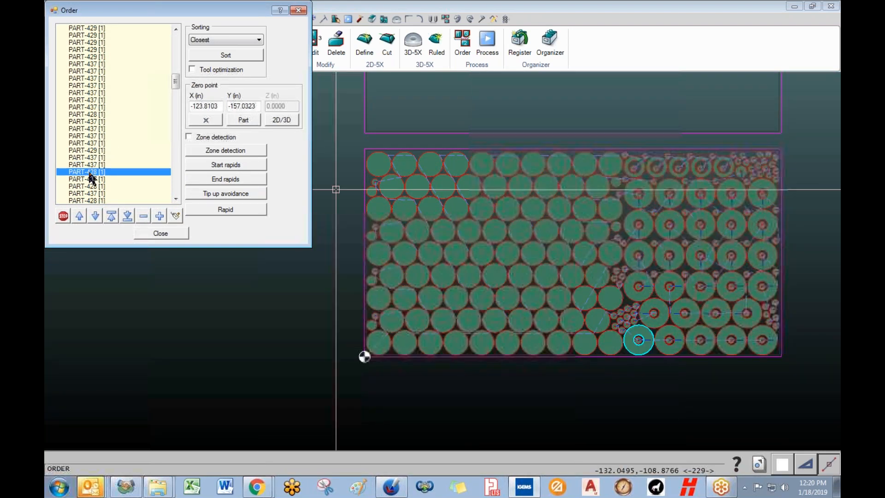
key(Down)
key(Down)
key(Down)
key(Down)
key(Down)
key(Down)
key(Down)
key(Down)
key(Down)
key(Down)
key(Down)
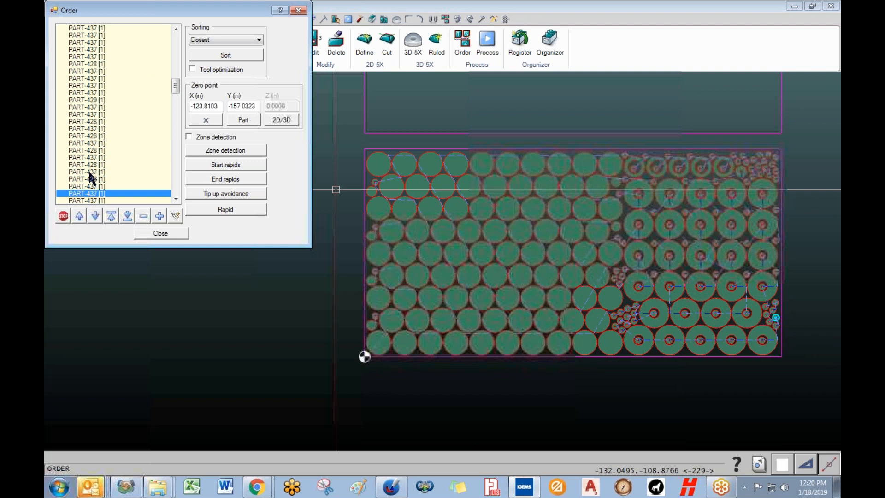
key(Down)
key(Down)
key(Down)
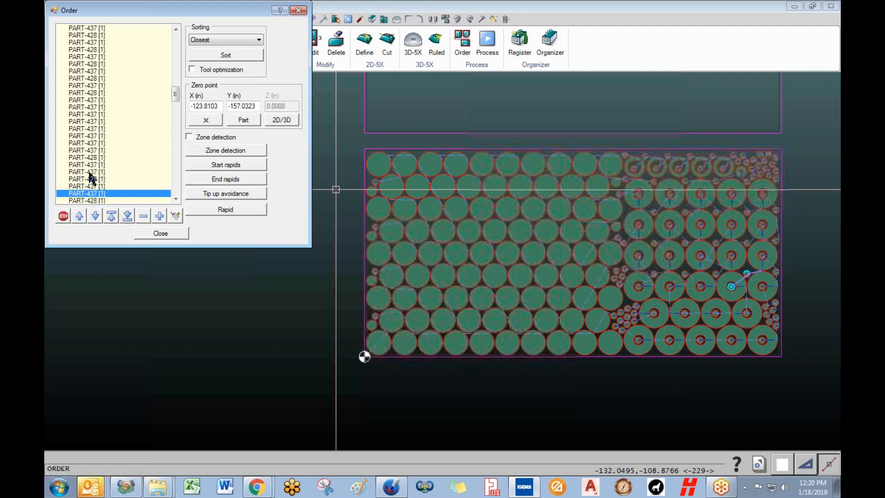
drag(200, 13, 203, 54)
- Choose Zig zag sorting instead of Right to left and open its settings
click(265, 82)
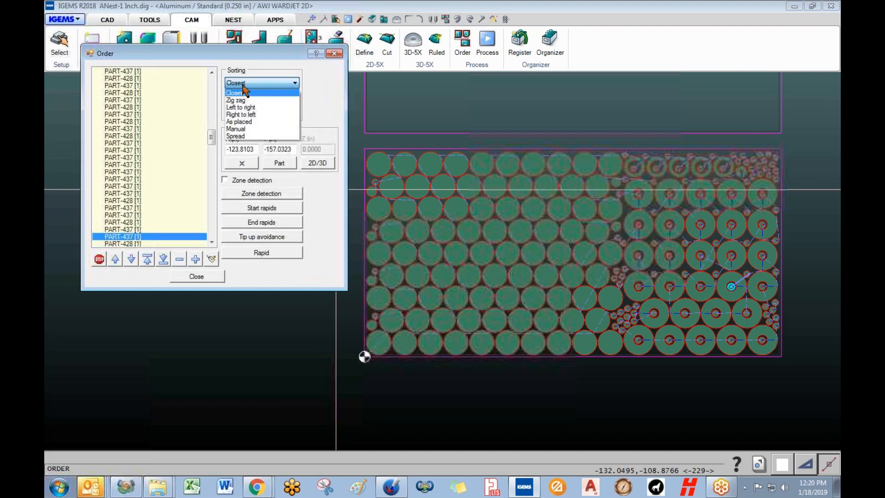
click(270, 86)
click(270, 84)
click(252, 115)
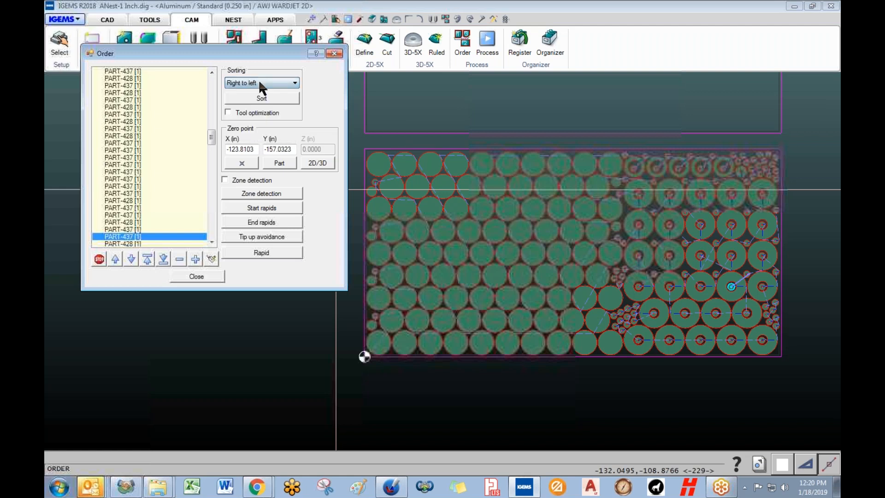
click(262, 85)
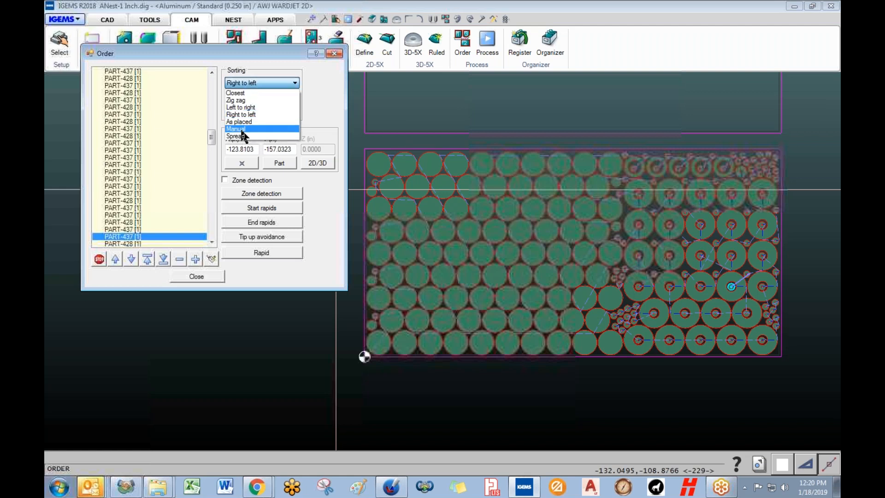
click(239, 100)
click(273, 97)
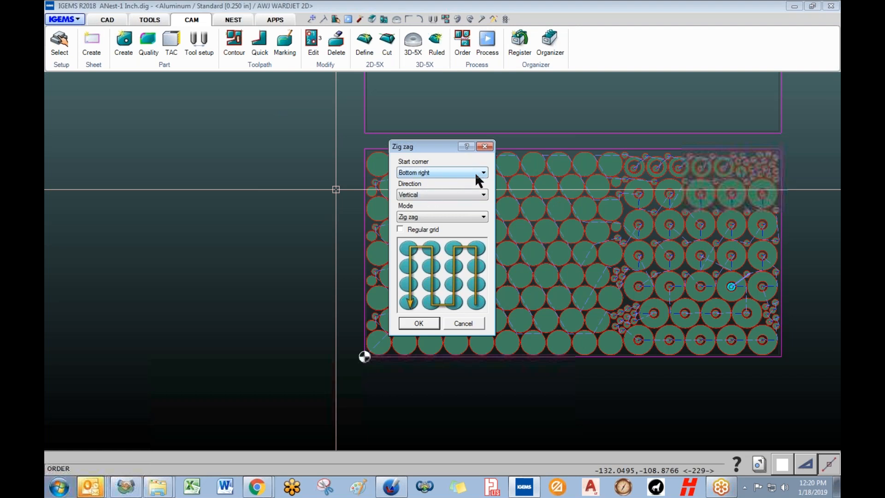
- Keep the Zig zag direction Vertical from bottom right and apply it
click(416, 194)
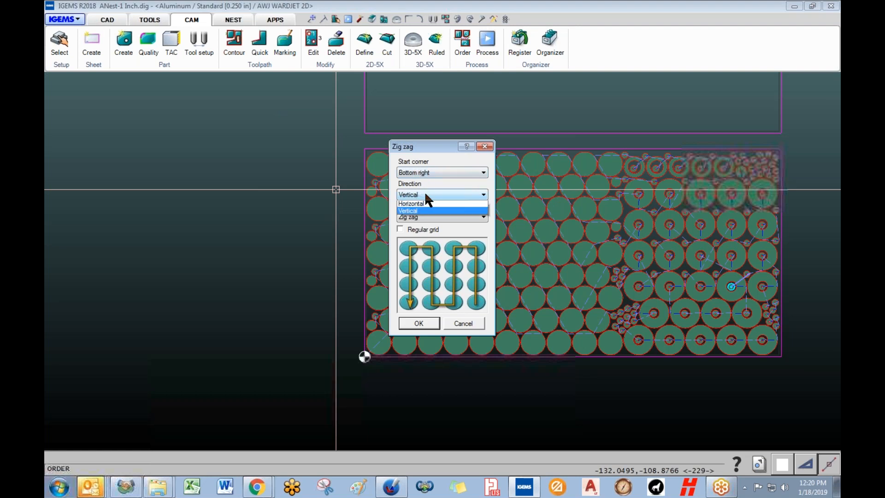
click(421, 203)
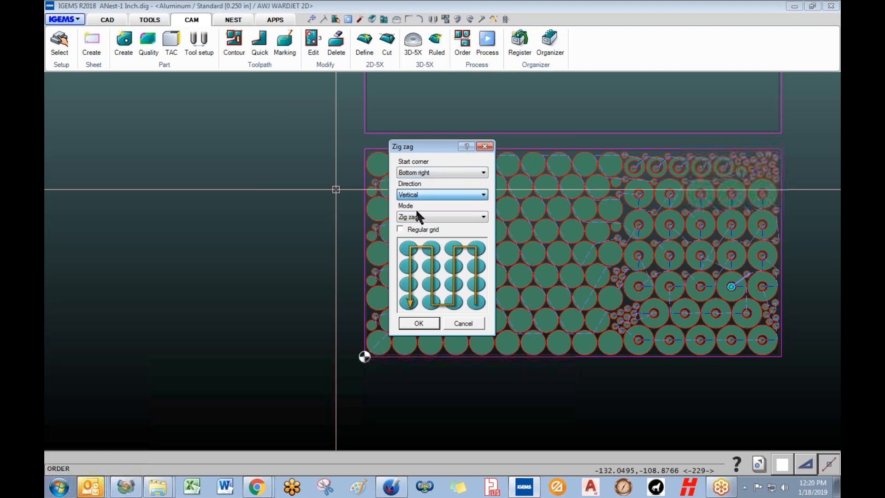
click(418, 323)
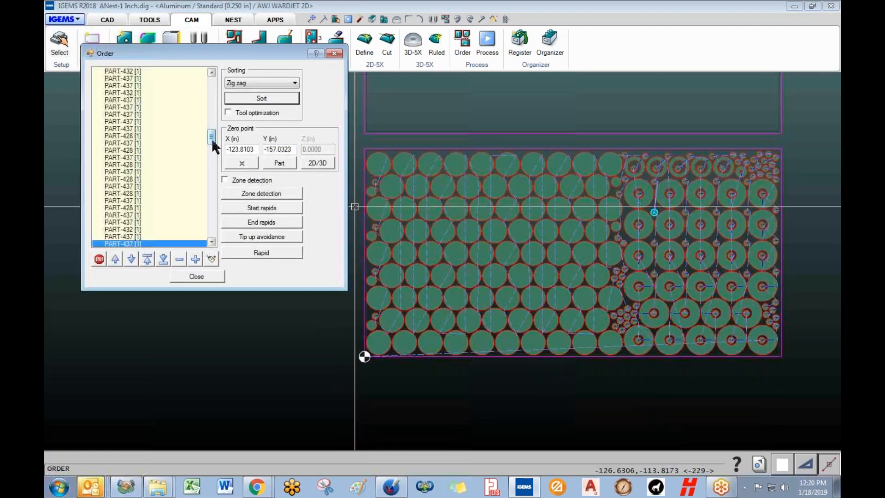
- Step through the reordered parts to check the sequence, then close the order review
drag(212, 137, 176, 71)
click(148, 72)
key(Down)
key(Down)
key(Down)
key(Down)
key(Down)
key(Down)
key(Down)
key(Down)
key(Down)
key(Down)
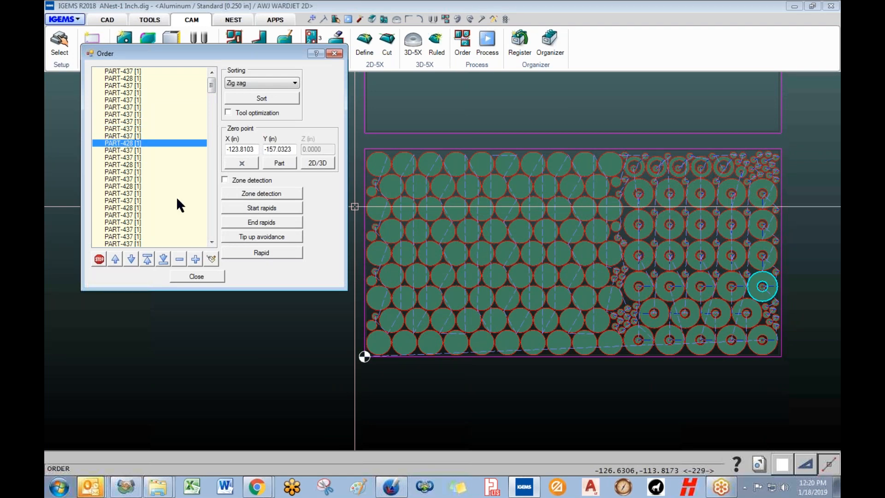
click(197, 276)
scroll(364, 350, up, 2)
scroll(368, 353, down, 4)
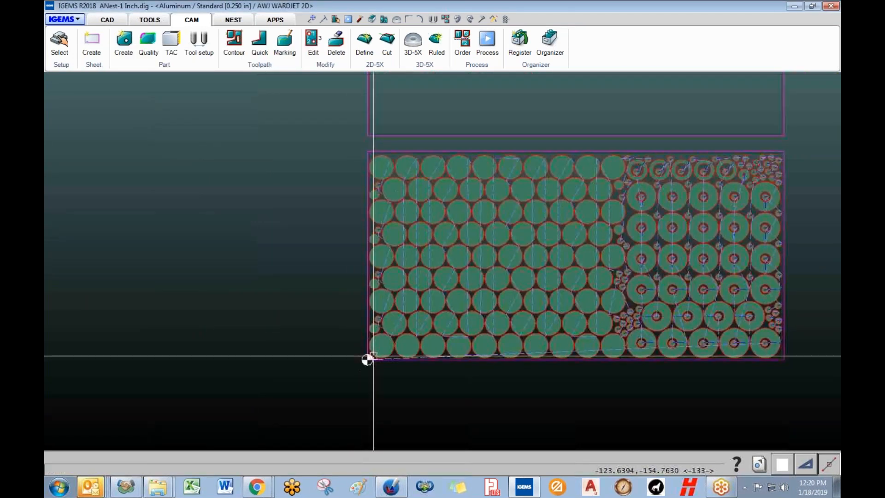
scroll(366, 345, down, 2)
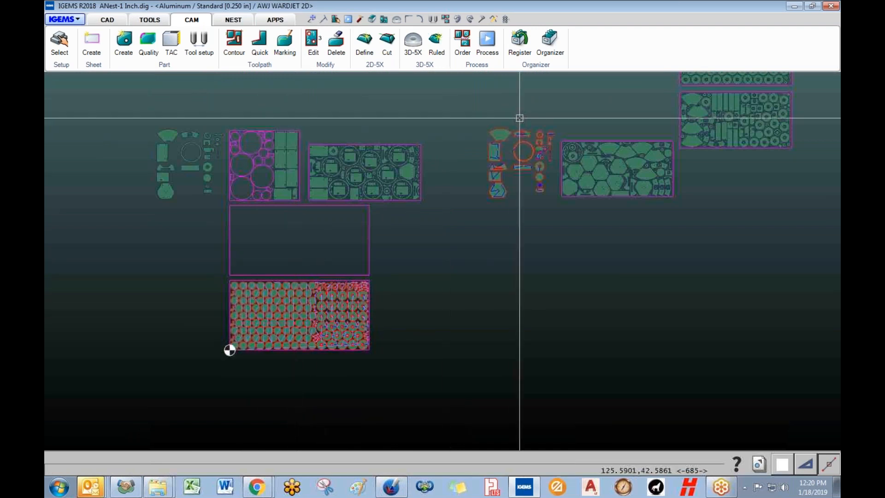
- Clear the nested parts and select the AWJ WARDJET 2D 3 Heads machine
click(458, 20)
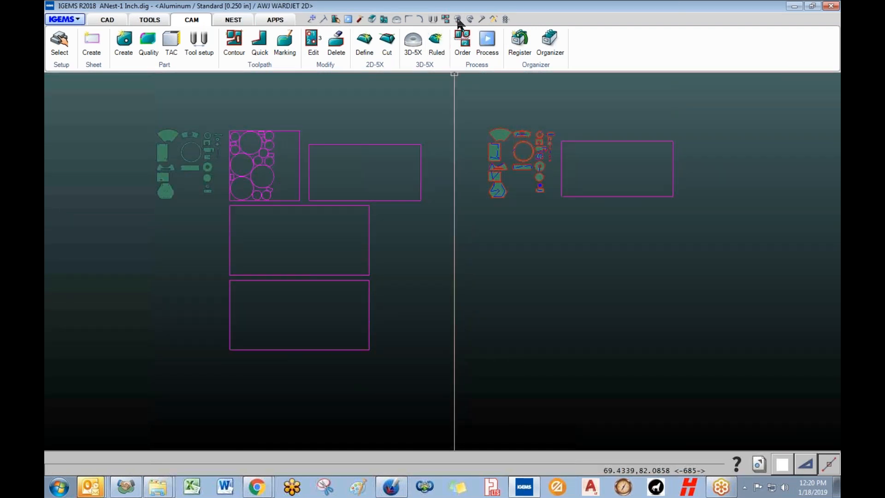
click(60, 44)
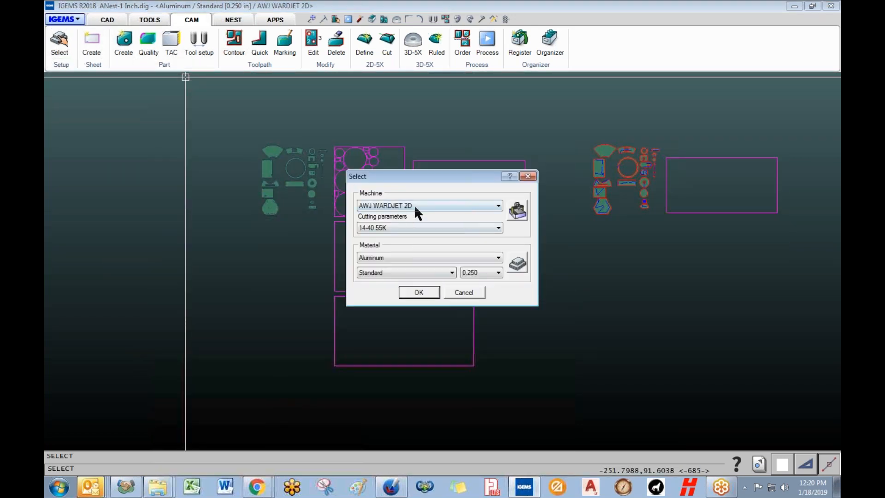
click(415, 208)
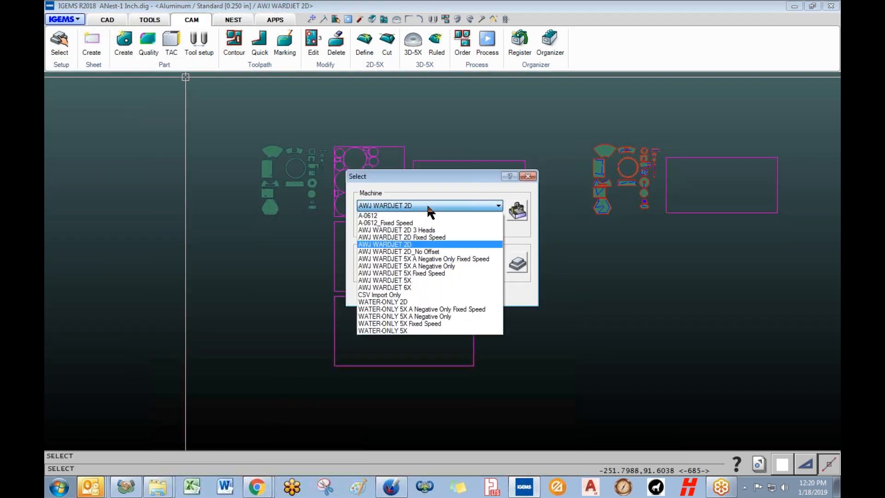
click(421, 231)
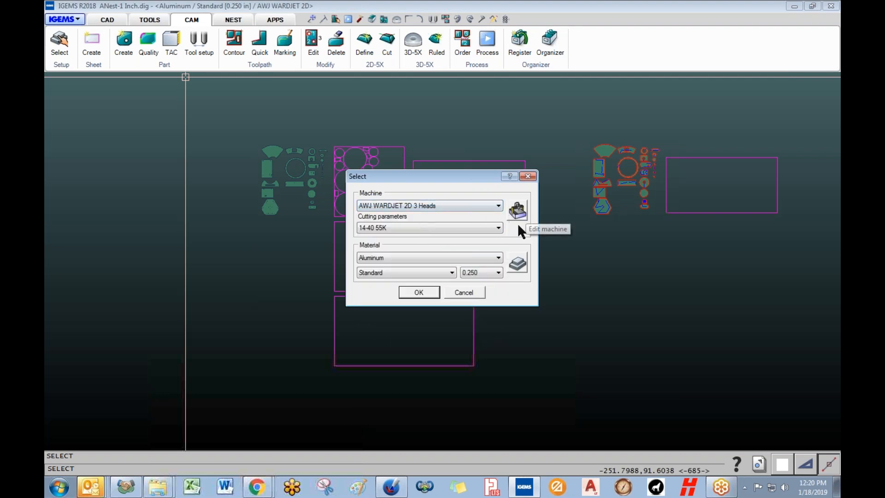
- Keep the machine's cutting tools at 3 with CNC-movable tool distance and save
click(518, 209)
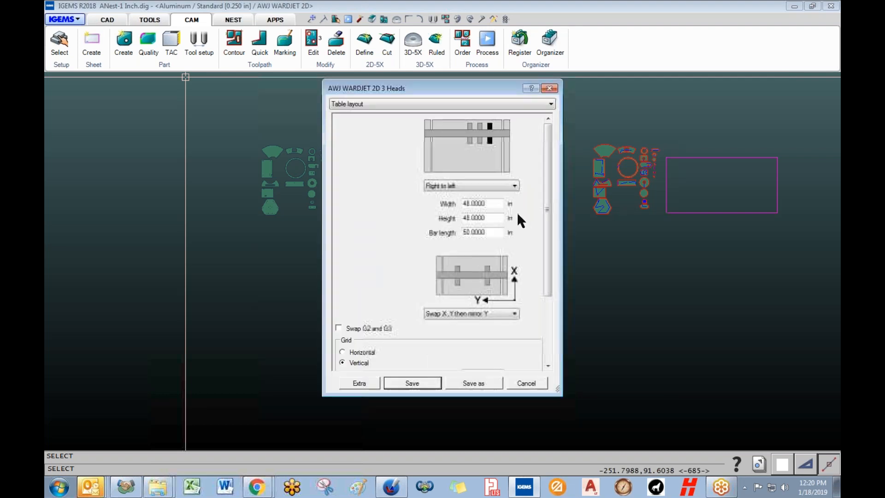
click(372, 103)
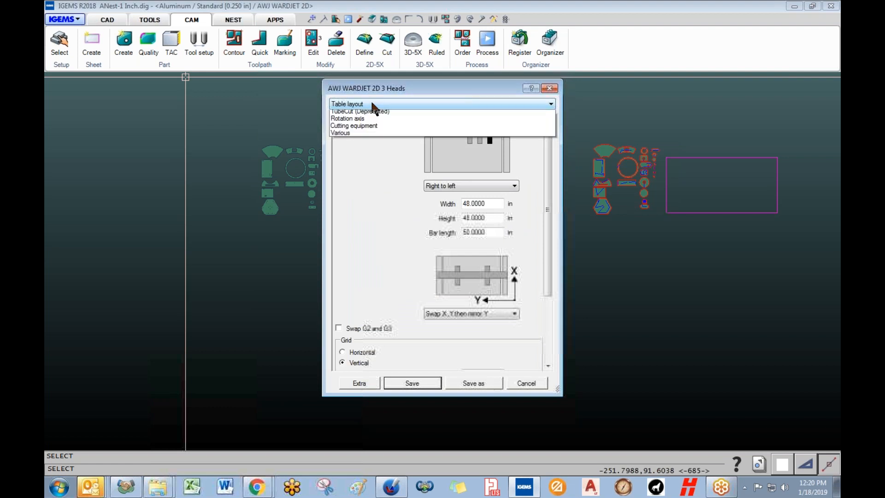
click(356, 122)
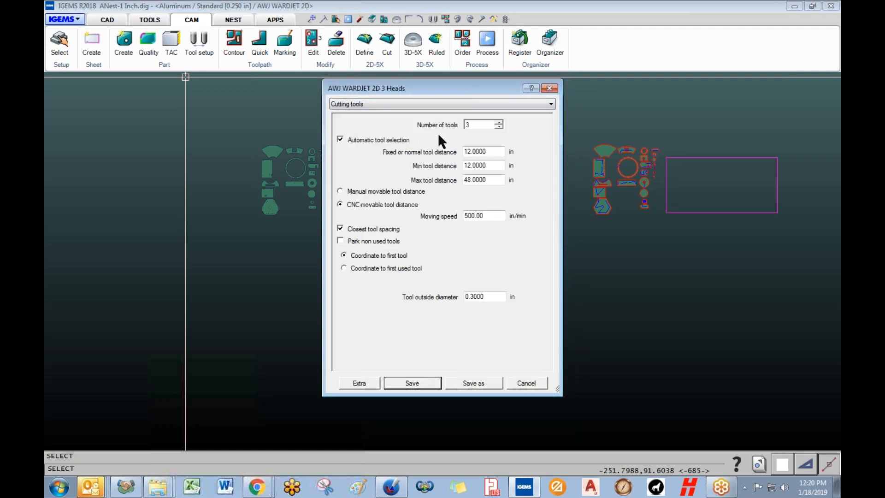
double_click(469, 125)
click(400, 137)
click(385, 192)
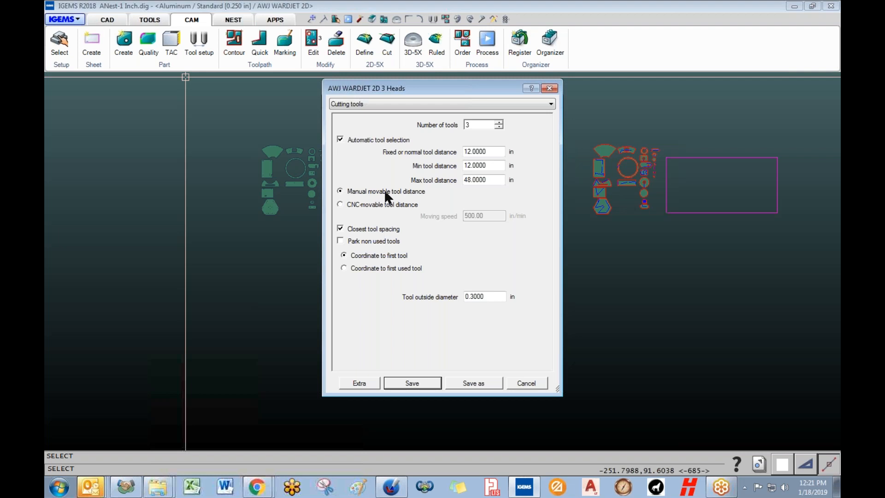
click(362, 206)
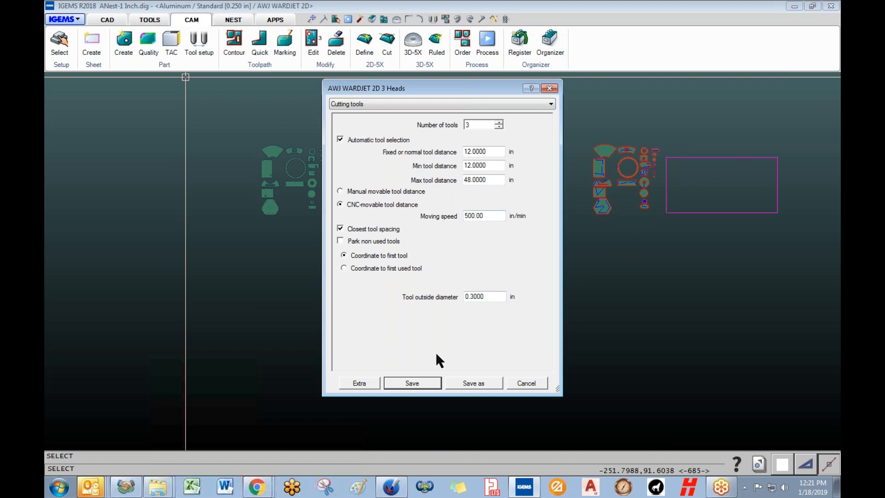
click(427, 387)
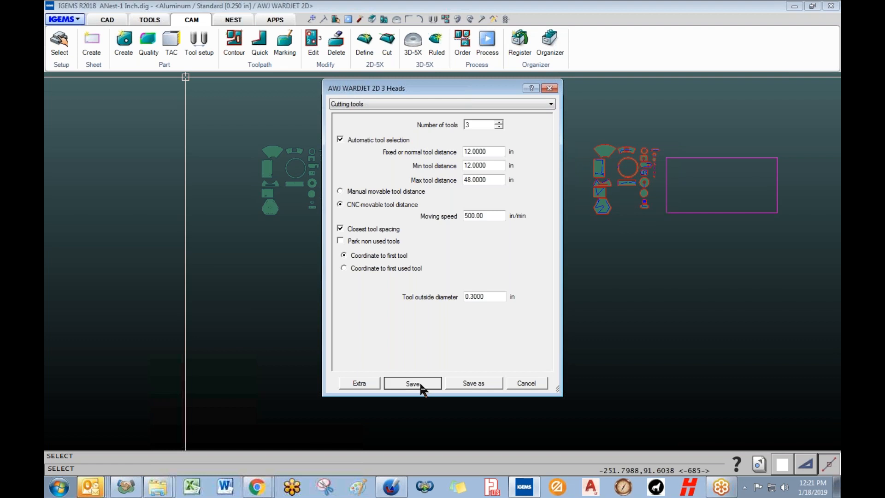
- Confirm the three-head machine, then auto nest the left part group onto the four left sheets
click(427, 294)
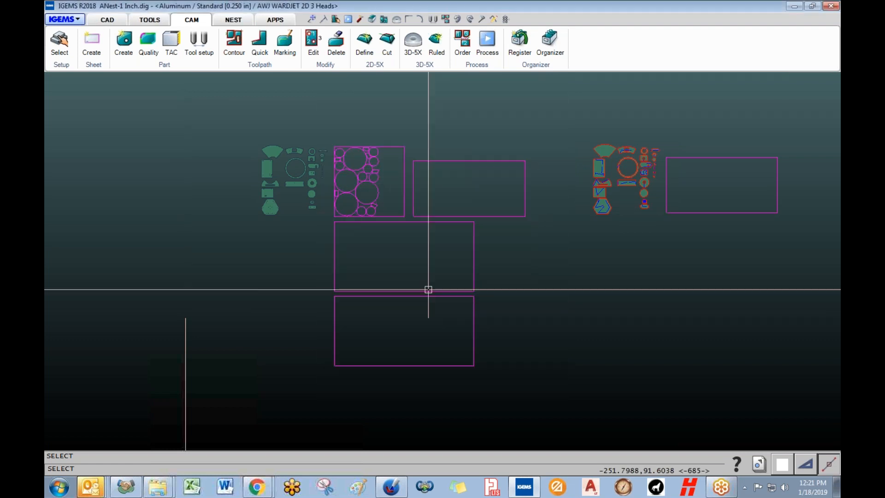
click(233, 19)
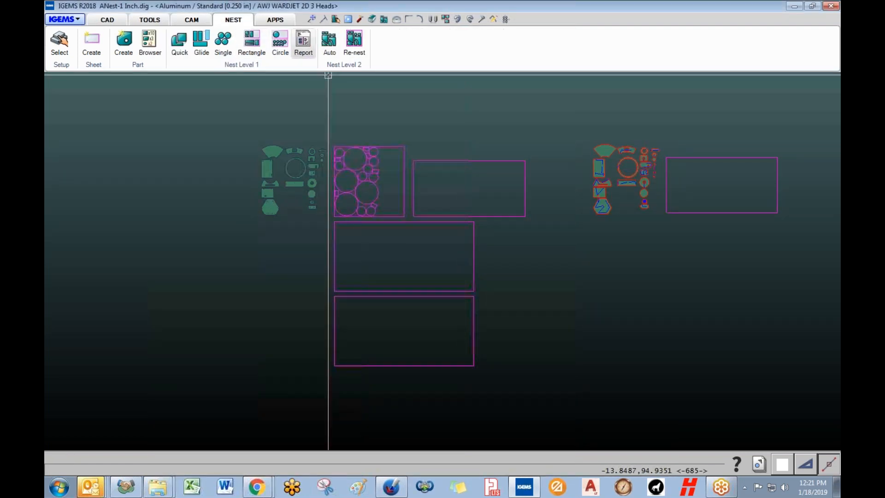
click(329, 40)
drag(219, 114, 332, 230)
right_click(376, 255)
drag(503, 339, 385, 185)
right_click(385, 186)
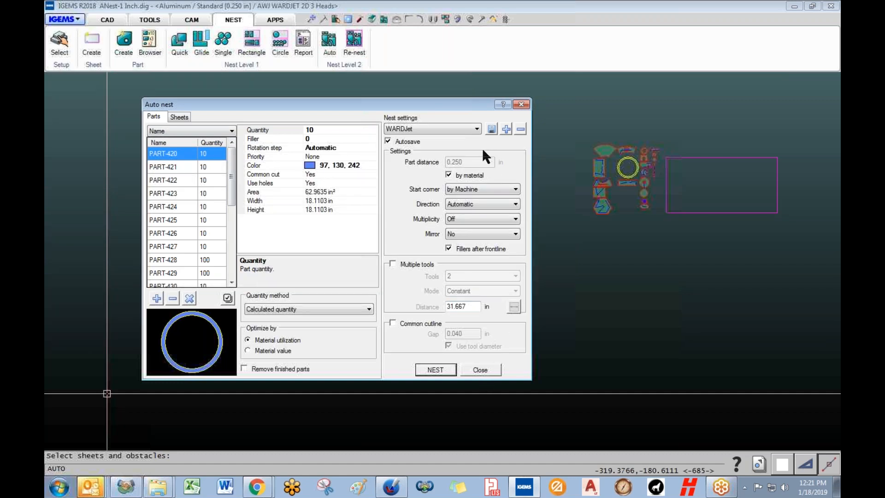
- Enable multiple tools with 3 heads in Constant mode and recalculate the distance to 19.845 in
click(392, 263)
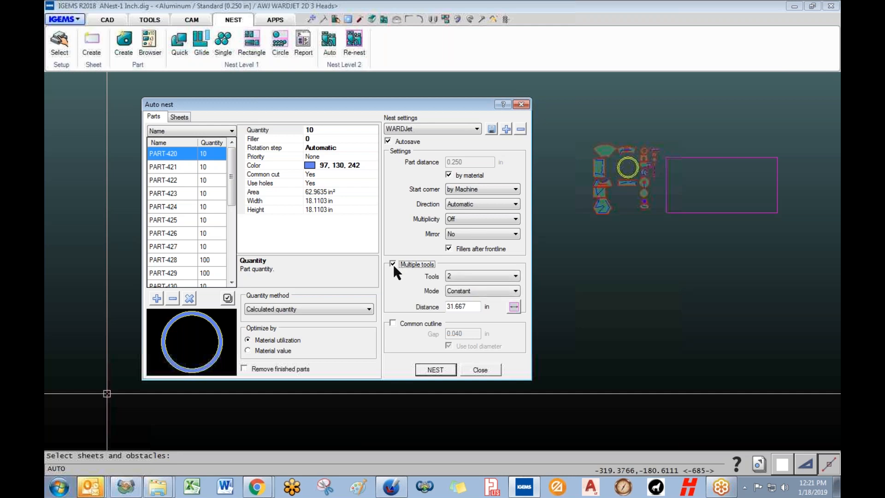
click(464, 275)
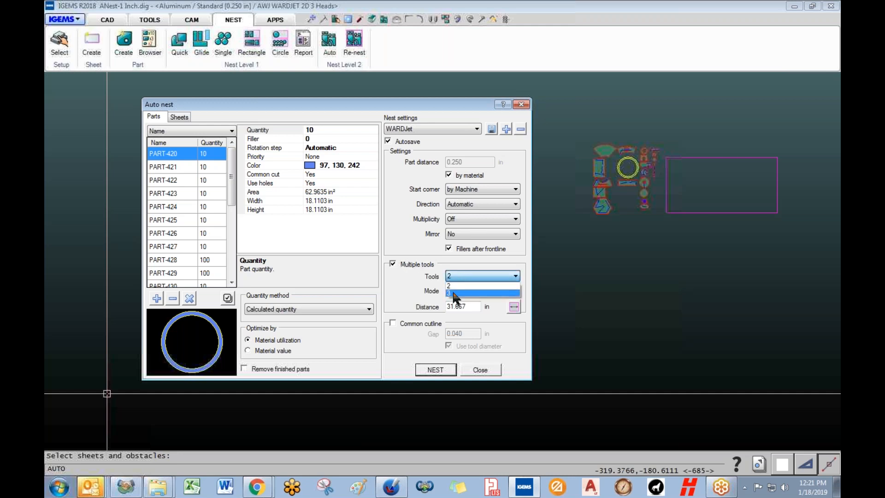
click(454, 293)
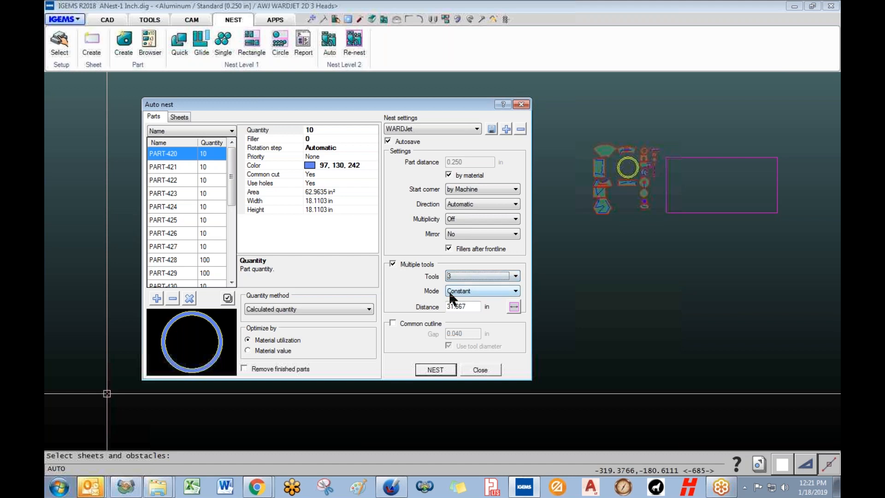
click(459, 291)
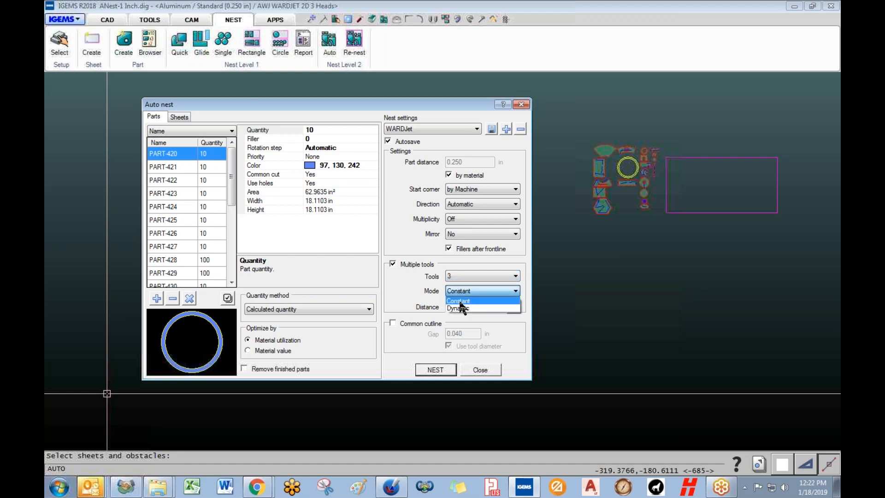
click(460, 303)
click(472, 308)
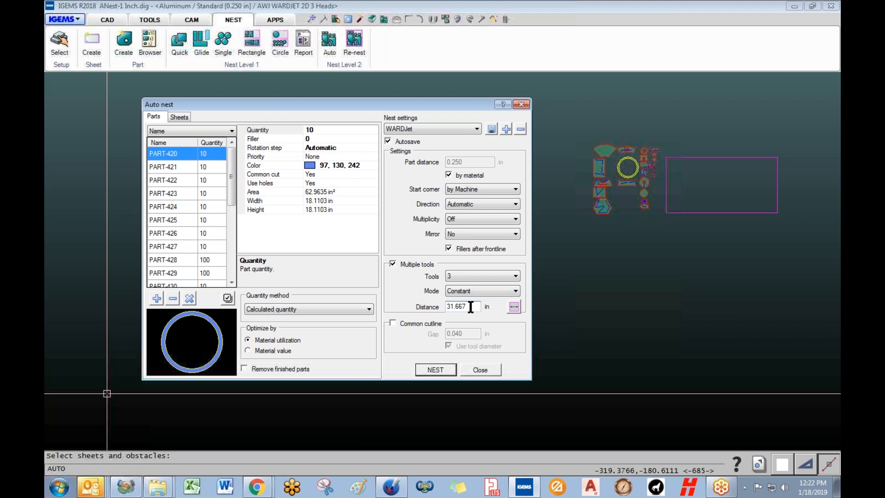
drag(464, 305, 432, 305)
click(473, 305)
click(513, 306)
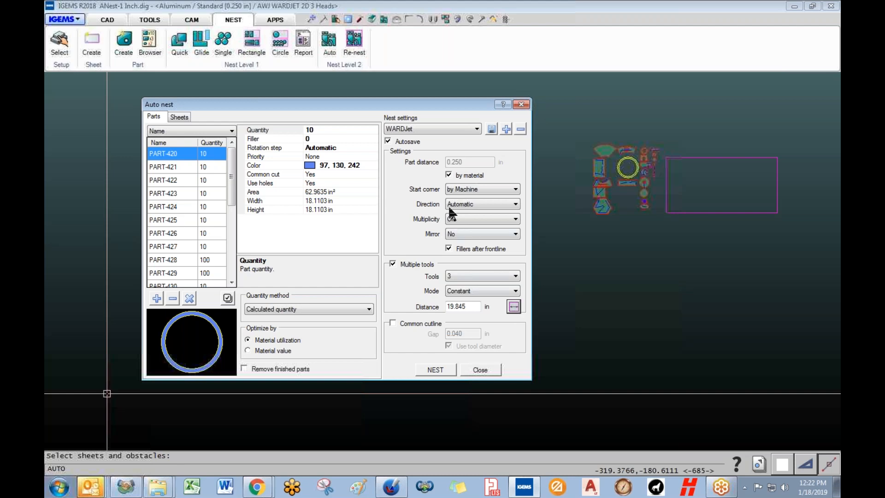
mouse_move(437, 111)
mouse_down()
mouse_move(649, 106)
mouse_move(436, 112)
mouse_up()
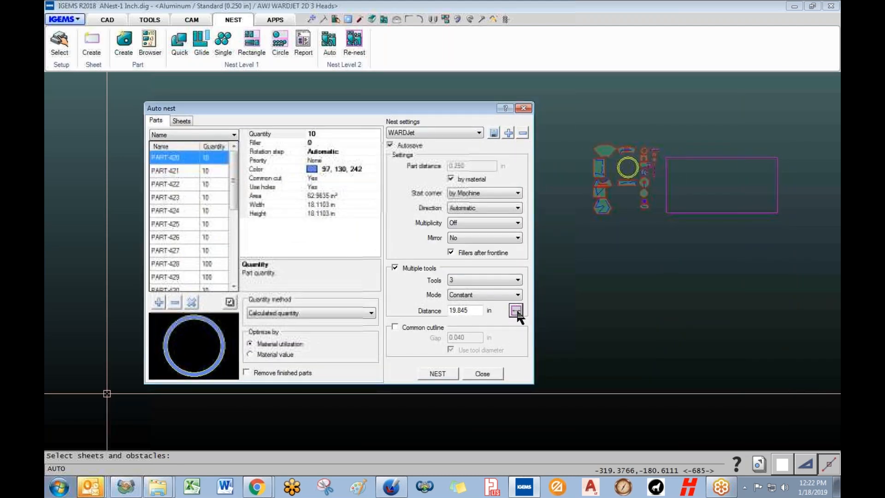
drag(391, 105, 411, 101)
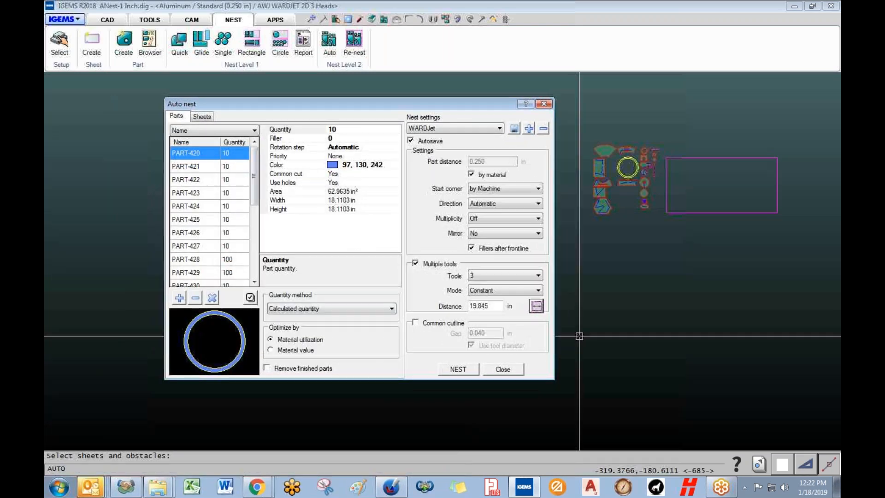
- Remove the leftover remnant and unwanted sheets from the nest's sheet list
click(201, 116)
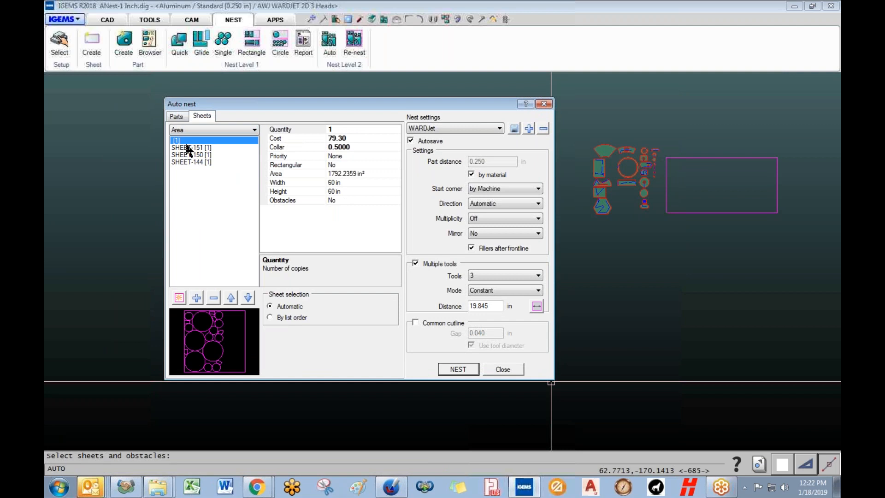
click(213, 297)
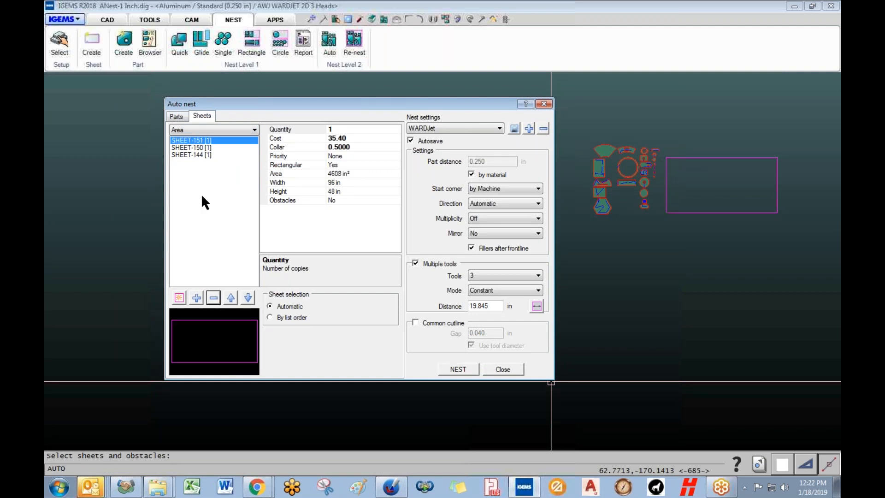
click(207, 148)
click(213, 297)
click(208, 148)
click(208, 140)
click(177, 117)
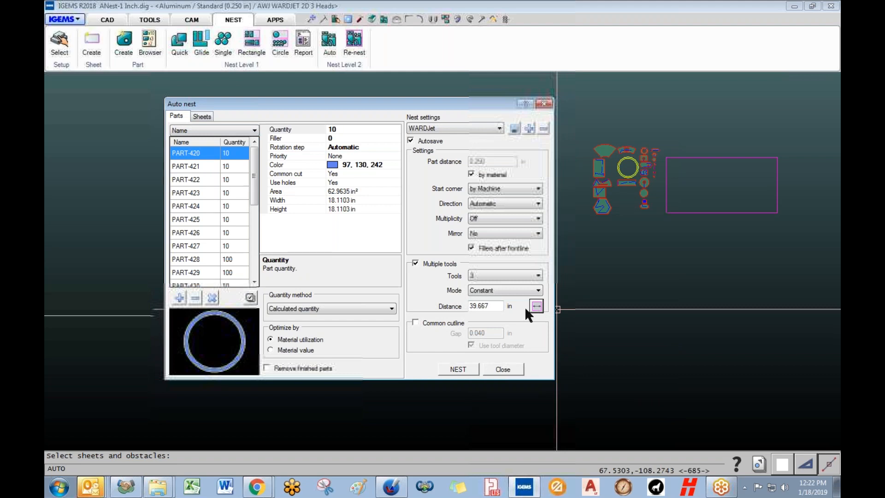
- Recalculate the multiple-tool distance so it reads 39.667 in
drag(501, 307, 453, 307)
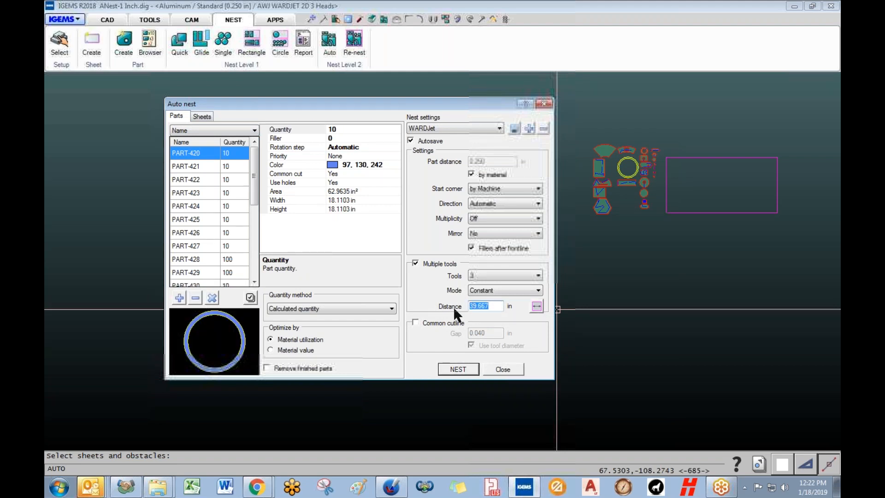
click(495, 307)
drag(493, 307, 458, 306)
drag(498, 306, 431, 304)
text(2)
click(536, 306)
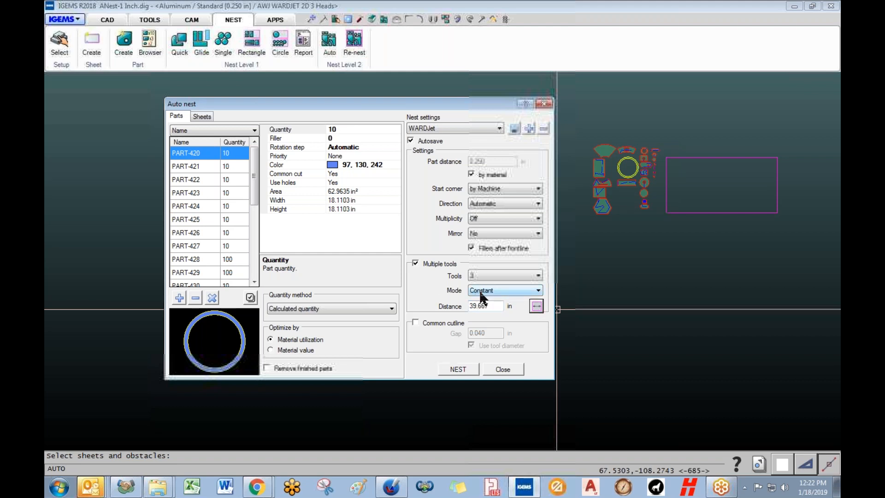
- Run a trial nest reaching 702 of 914 parts on two sheets at 77.57%, then cancel it
click(458, 368)
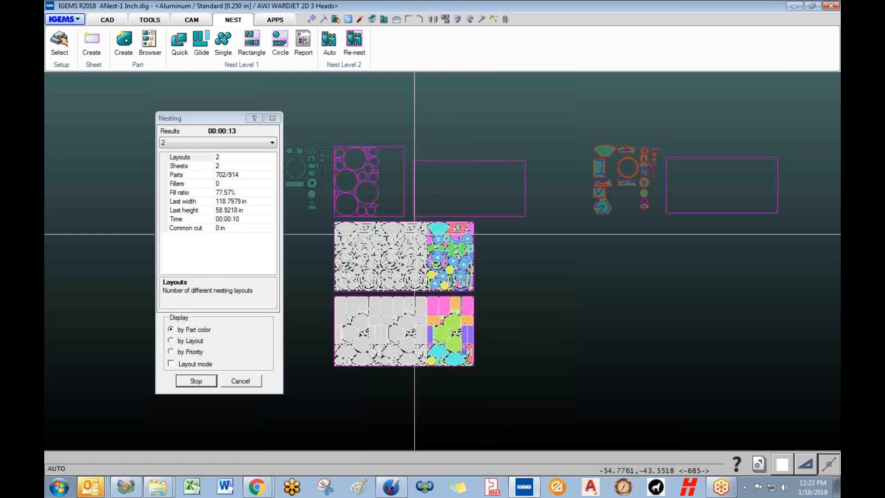
scroll(396, 318, down, 2)
scroll(400, 322, up, 5)
scroll(449, 323, up, 3)
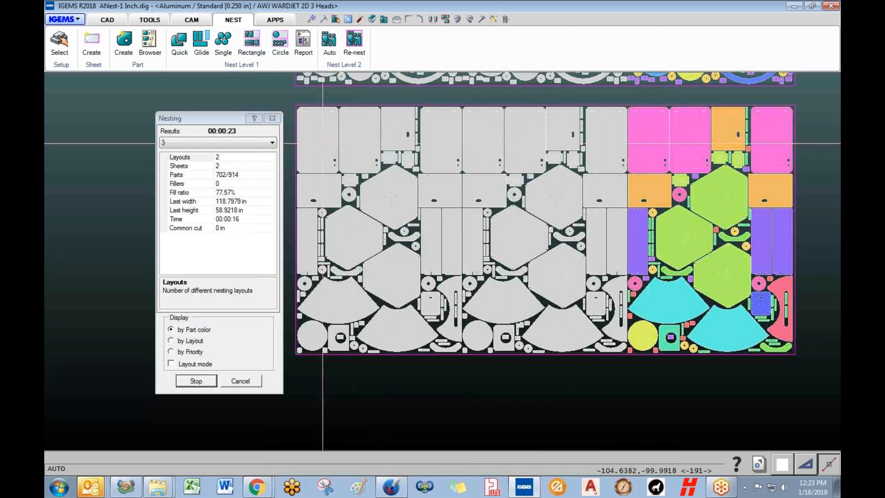
scroll(697, 299, down, 5)
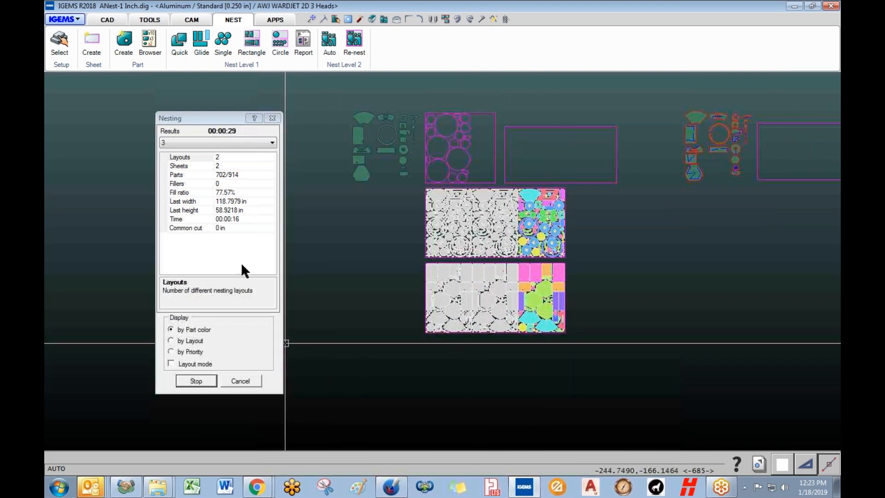
click(231, 381)
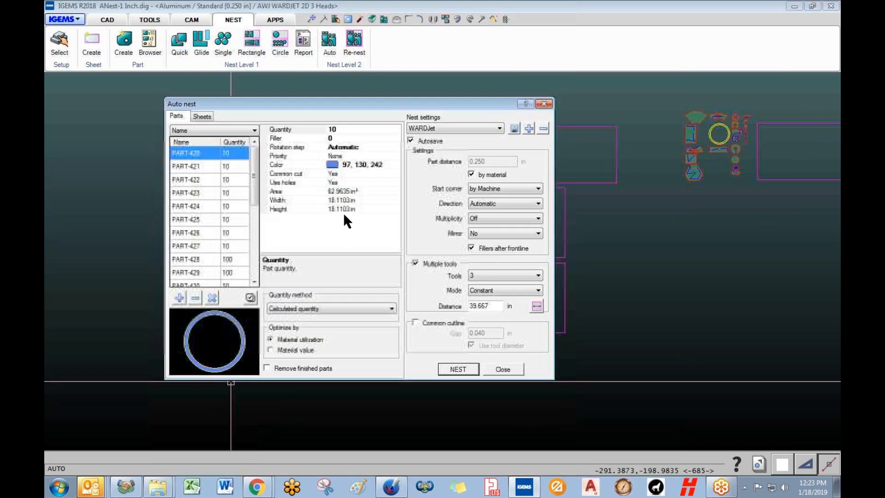
- Switch the multiple-tool mode to Dynamic and start a new nest run
click(502, 290)
click(483, 306)
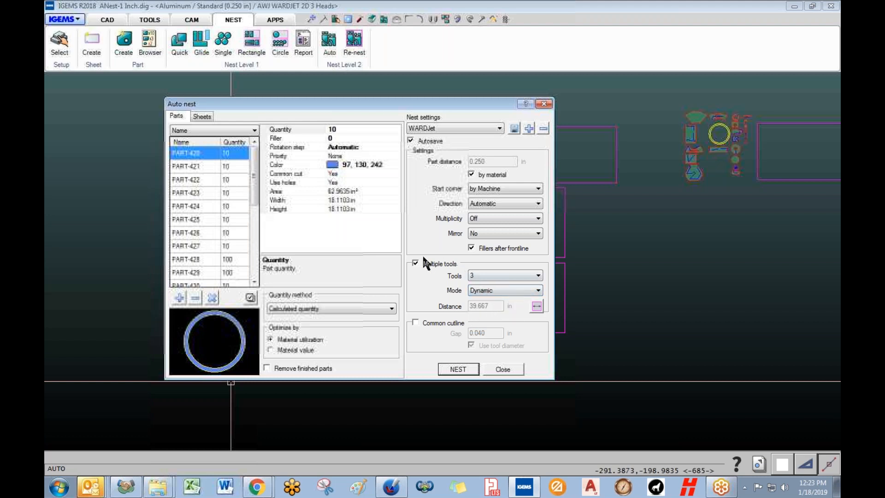
click(458, 370)
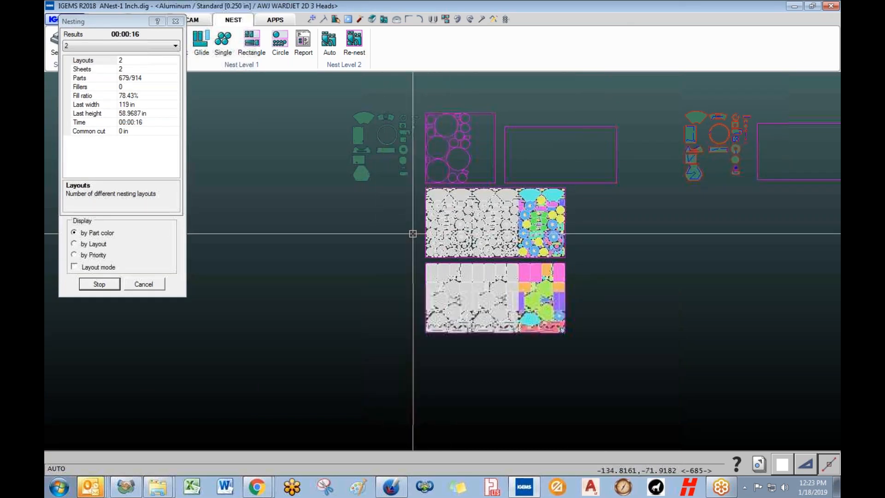
- Zoom and pan over the nested sheets while the run improves to 710/914 parts at 80.94%
middle_drag(328, 251, 286, 251)
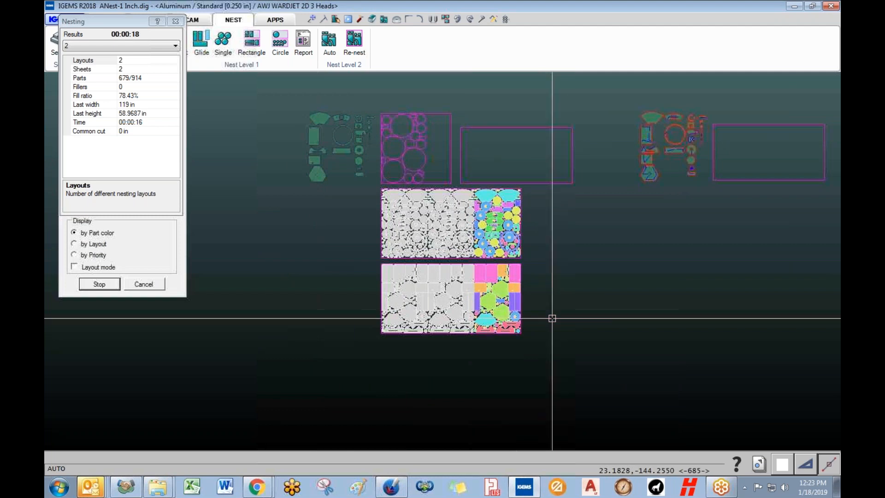
scroll(552, 318, up, 2)
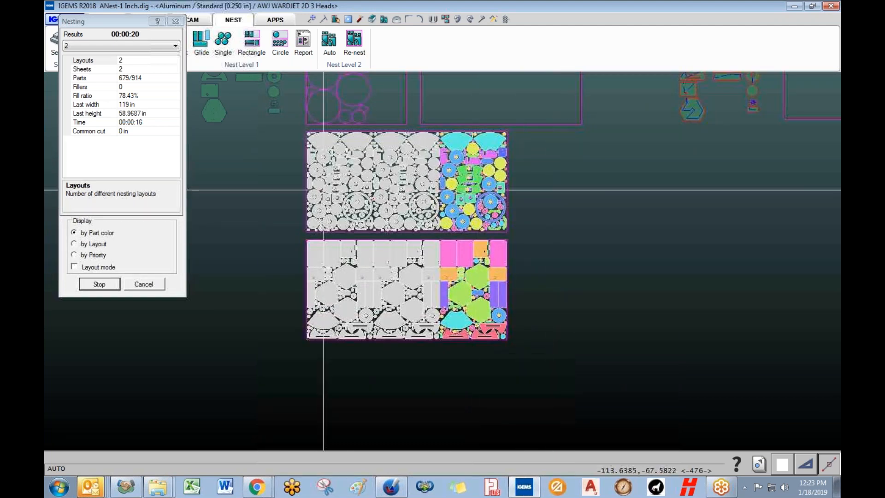
middle_drag(506, 287, 450, 333)
scroll(338, 258, down, 2)
scroll(321, 249, up, 5)
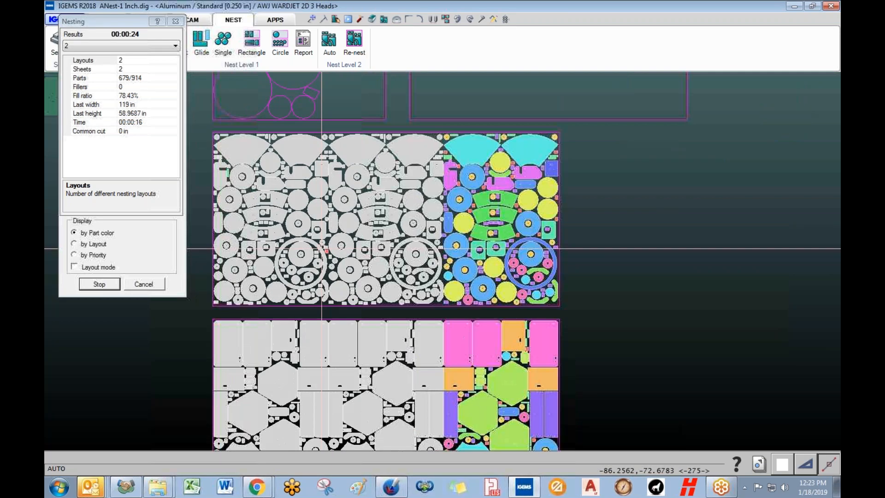
scroll(321, 248, up, 8)
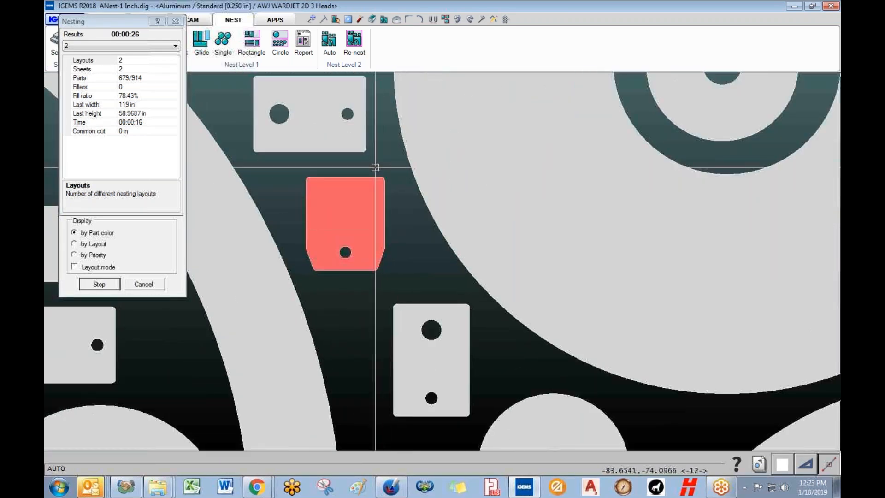
scroll(327, 237, down, 1)
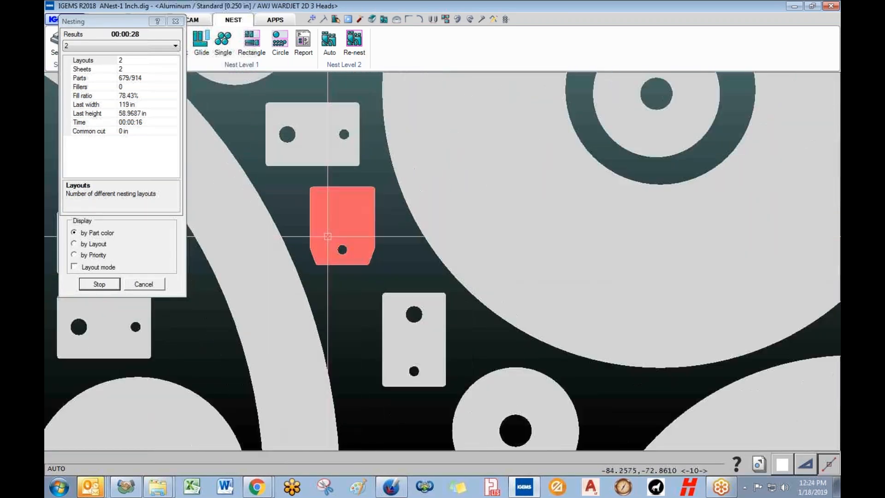
scroll(328, 237, down, 8)
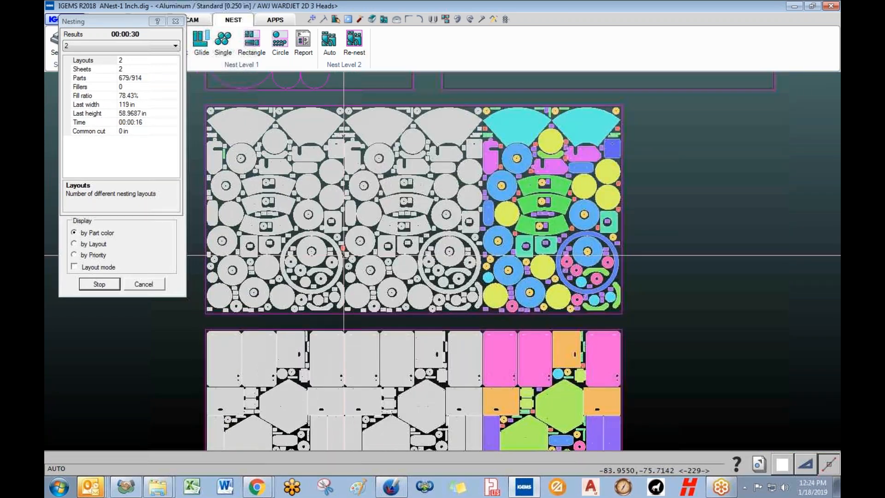
scroll(254, 253, up, 2)
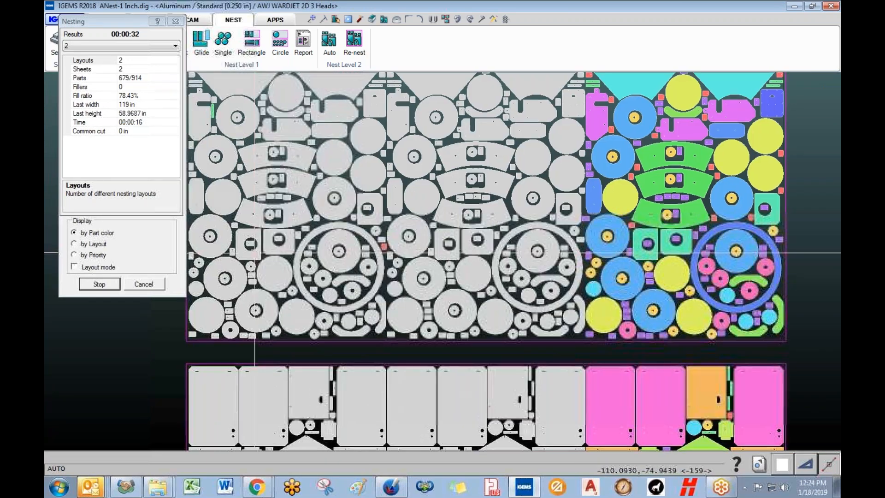
scroll(490, 286, down, 2)
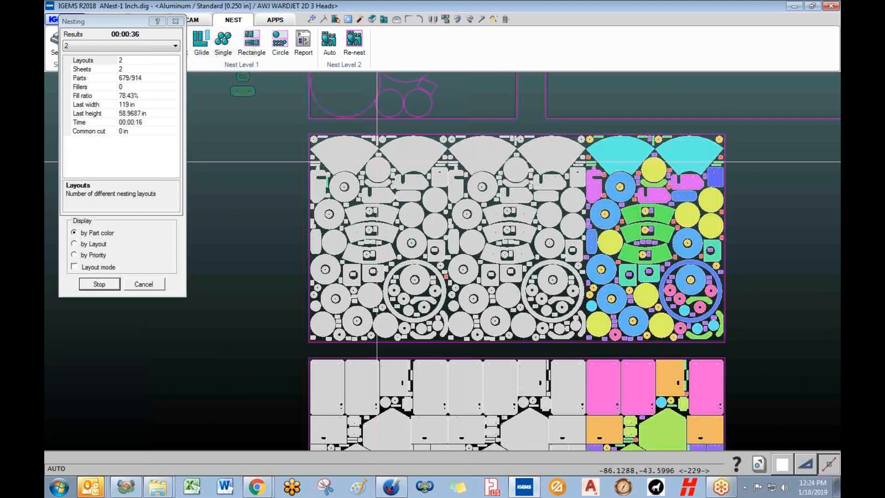
scroll(330, 180, up, 3)
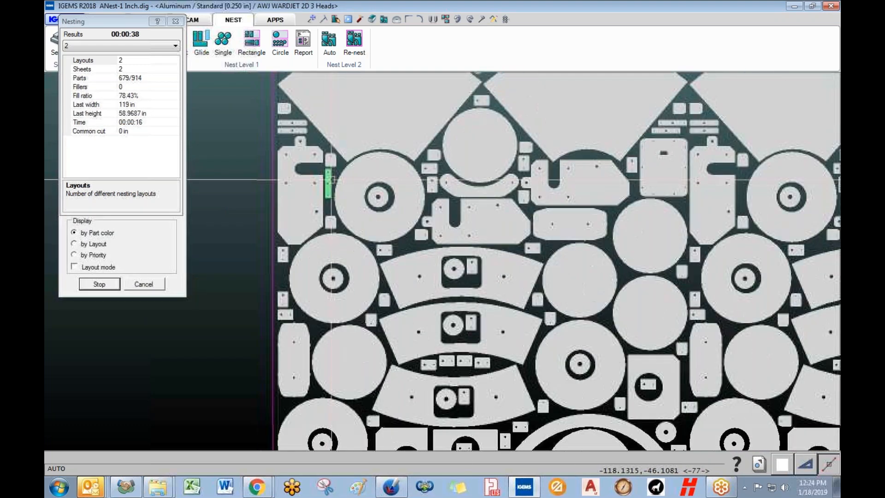
scroll(330, 180, down, 3)
mouse_move(480, 284)
middle_down()
mouse_move(437, 183)
mouse_move(449, 111)
mouse_move(450, 269)
middle_up()
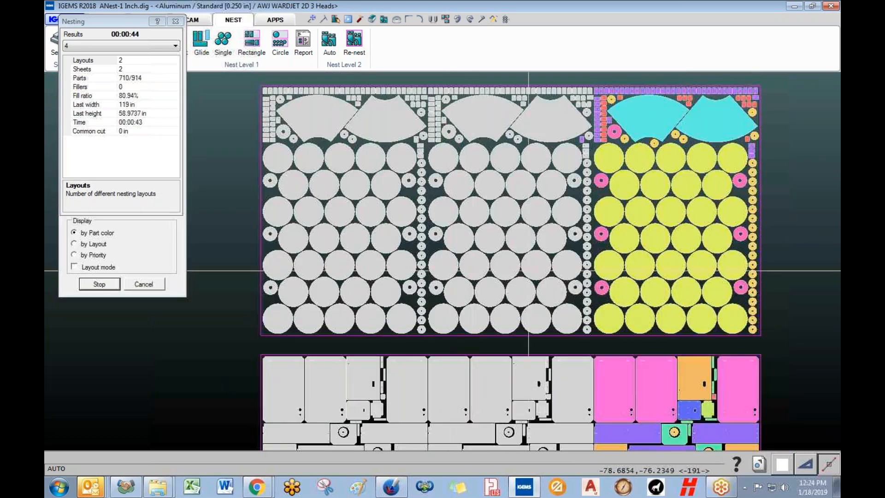
middle_drag(552, 241, 456, 304)
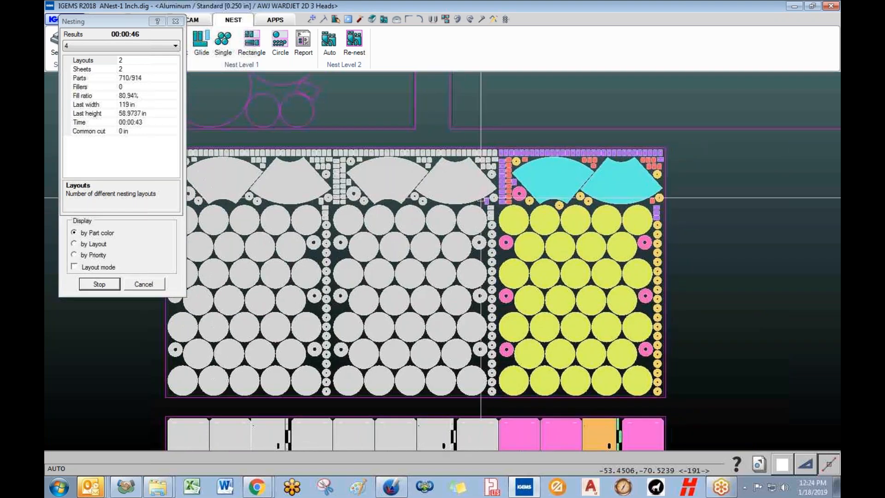
scroll(480, 198, up, 2)
scroll(500, 189, down, 4)
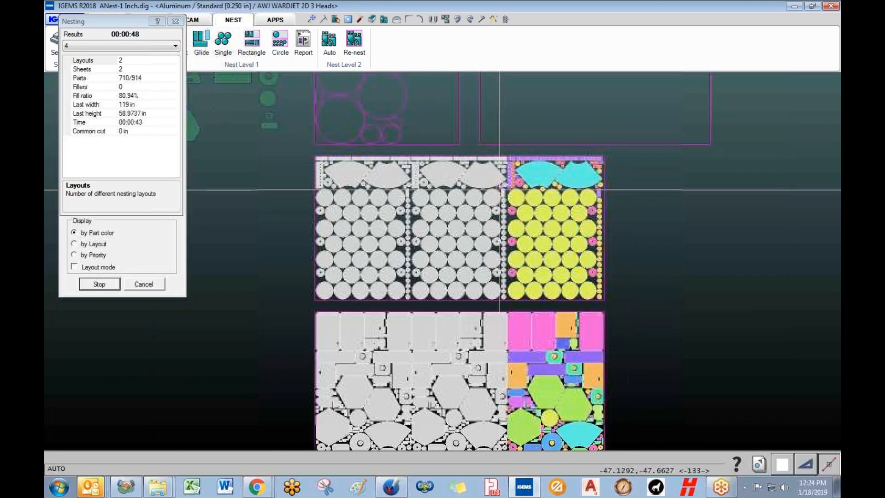
scroll(499, 190, down, 1)
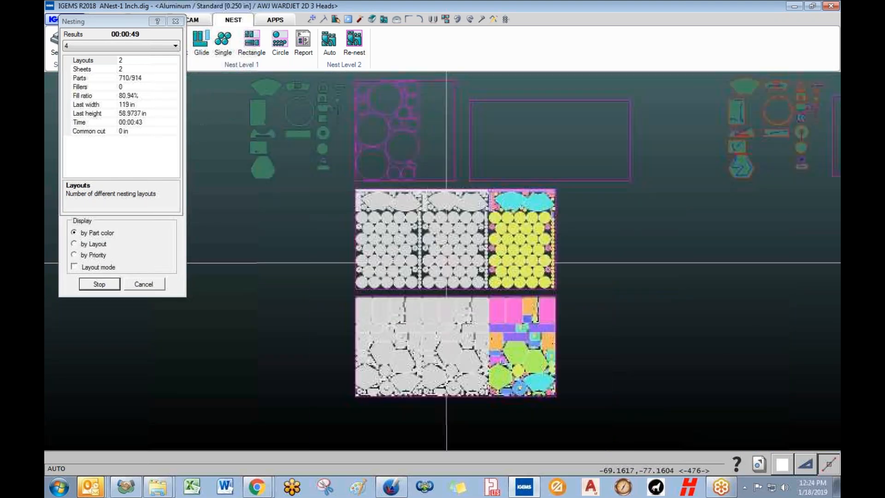
- Choose nest result 2 (679/914 parts, 78.43% fill), stop nesting and accept it
click(174, 46)
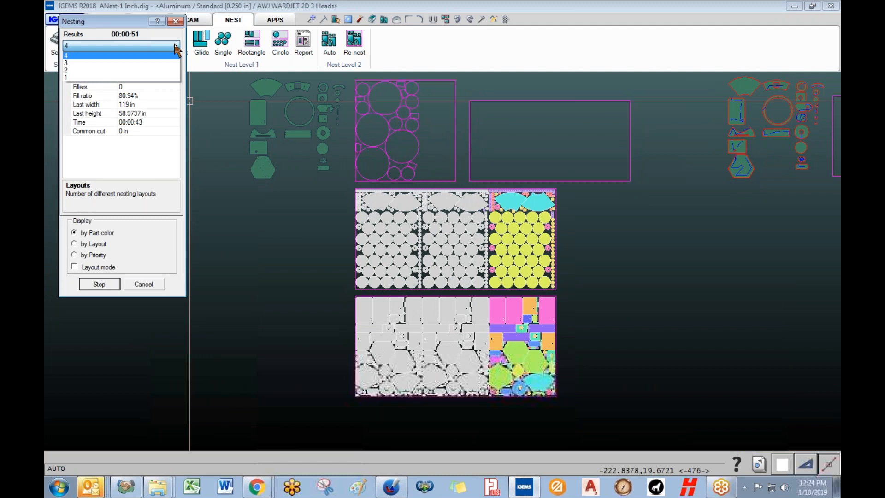
click(143, 63)
click(144, 48)
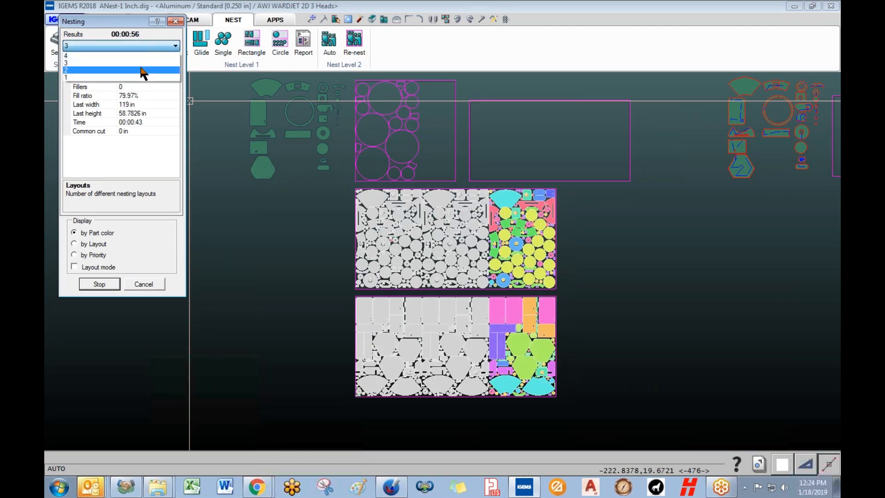
click(142, 70)
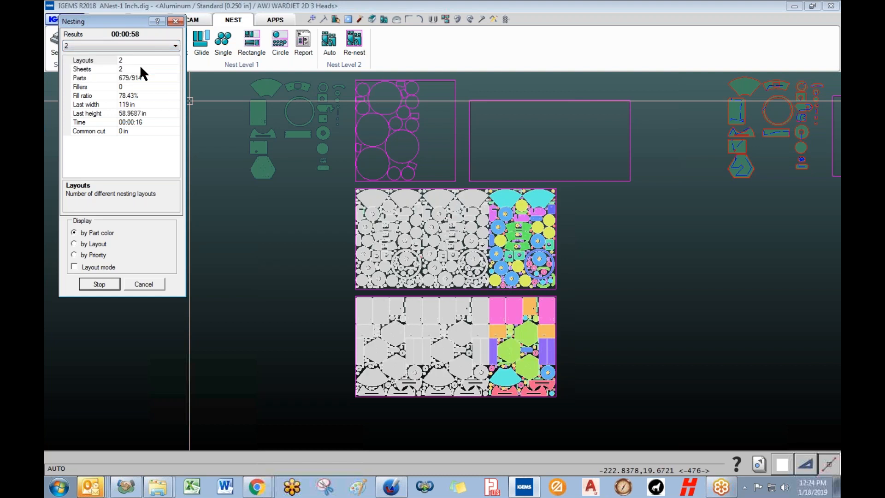
click(101, 285)
click(107, 285)
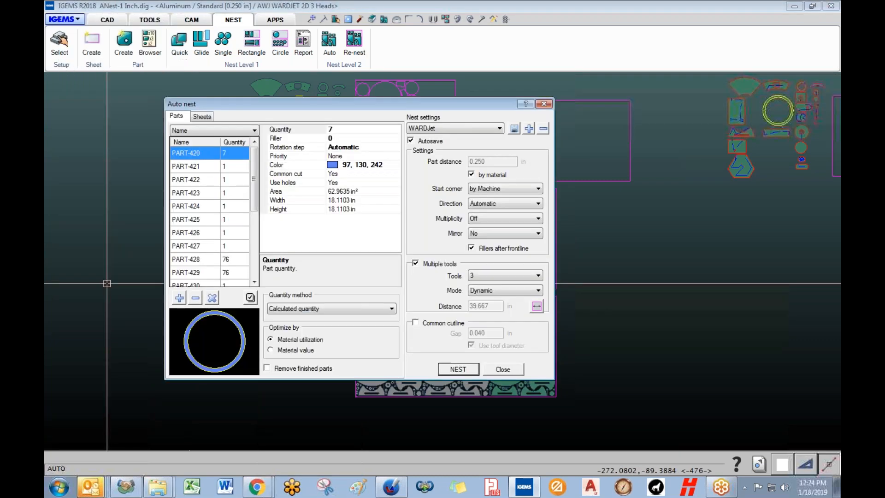
- Close Auto nest, inspect the two nested sheets and a selected part, then switch to CAM
click(498, 372)
scroll(456, 295, up, 5)
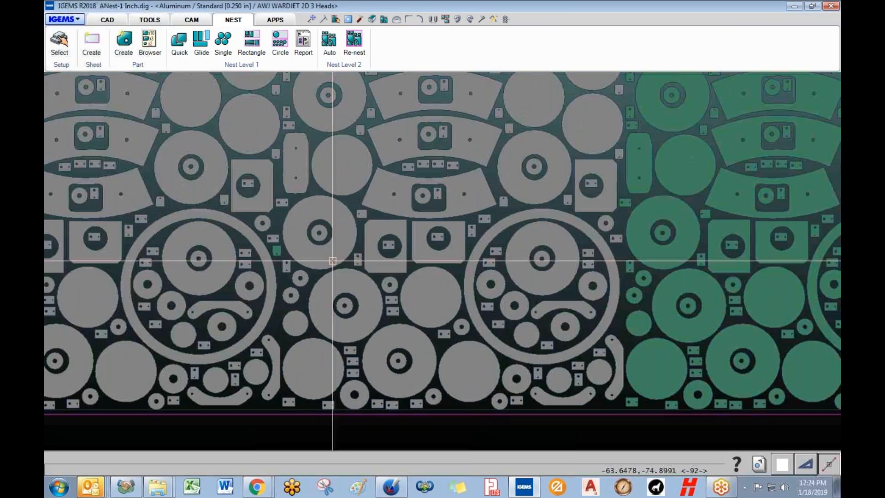
scroll(397, 276, up, 5)
click(407, 281)
scroll(407, 280, down, 5)
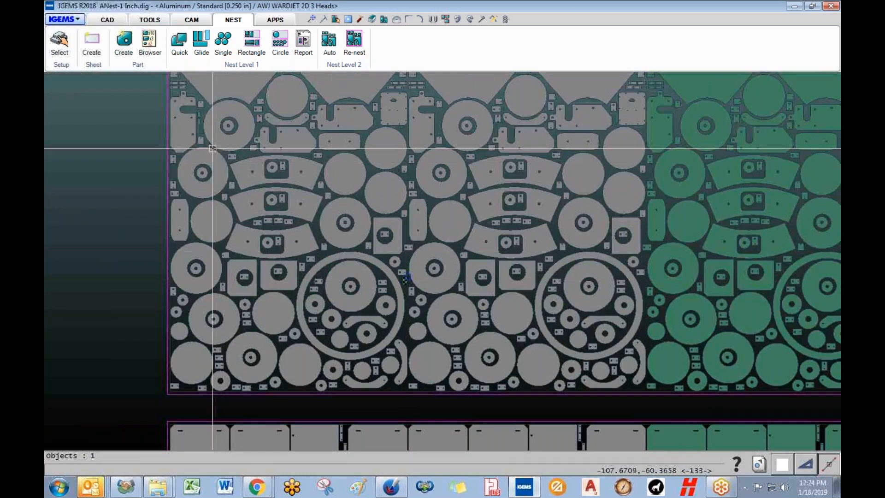
middle_drag(274, 223, 211, 227)
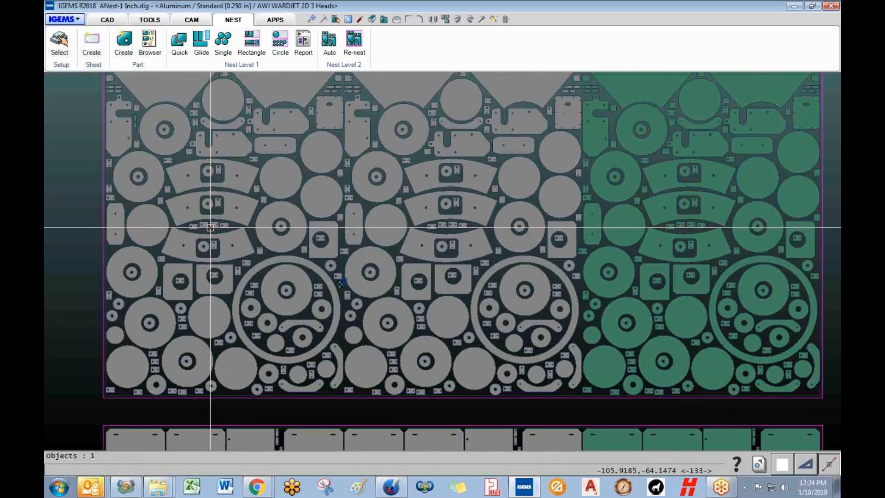
scroll(342, 242, down, 5)
middle_drag(344, 243, 276, 249)
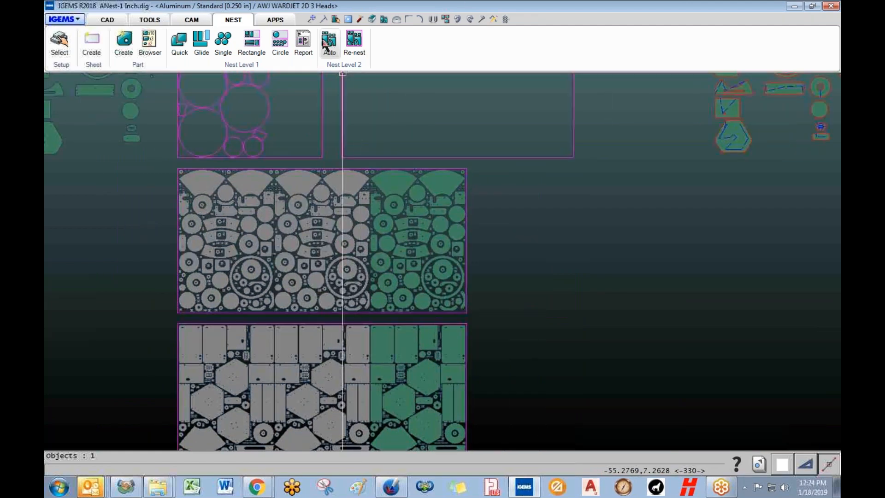
click(193, 21)
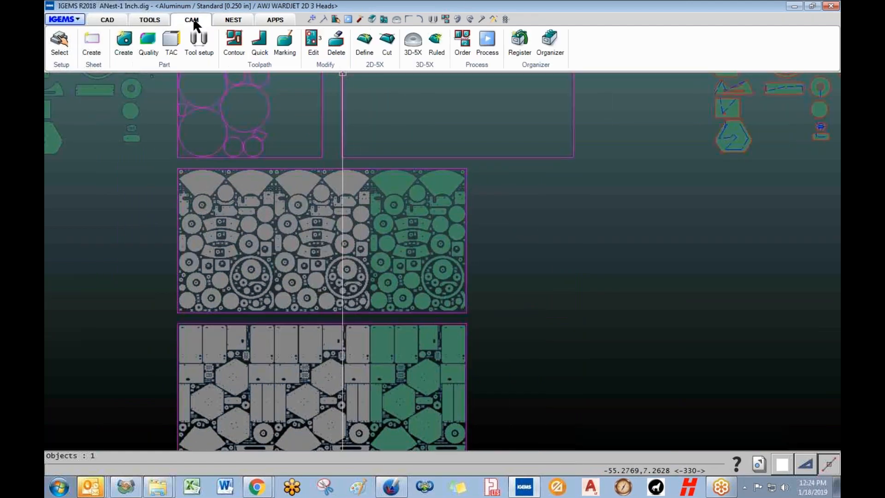
- Start a cut order by window-selecting the middle sheet's parts
click(463, 43)
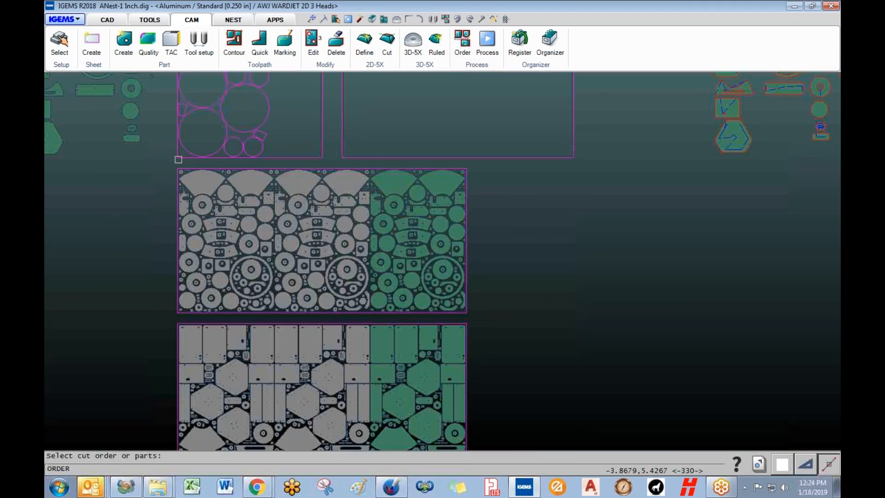
drag(179, 160, 486, 316)
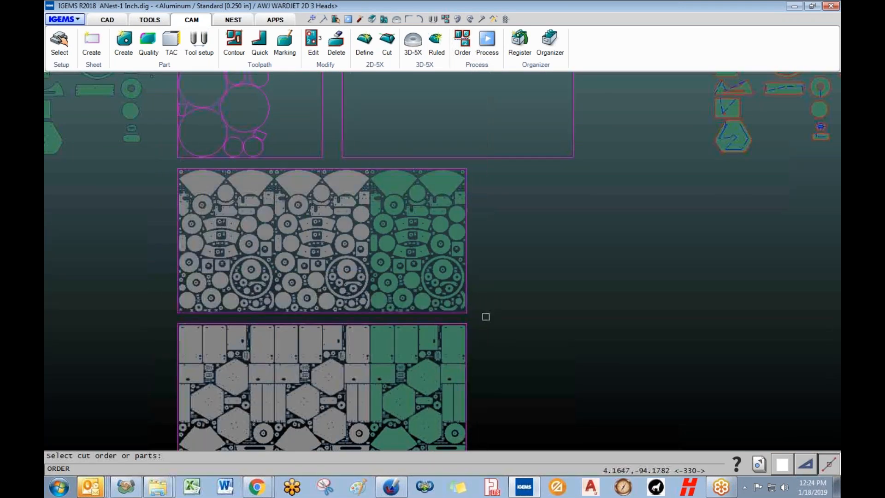
right_click(477, 317)
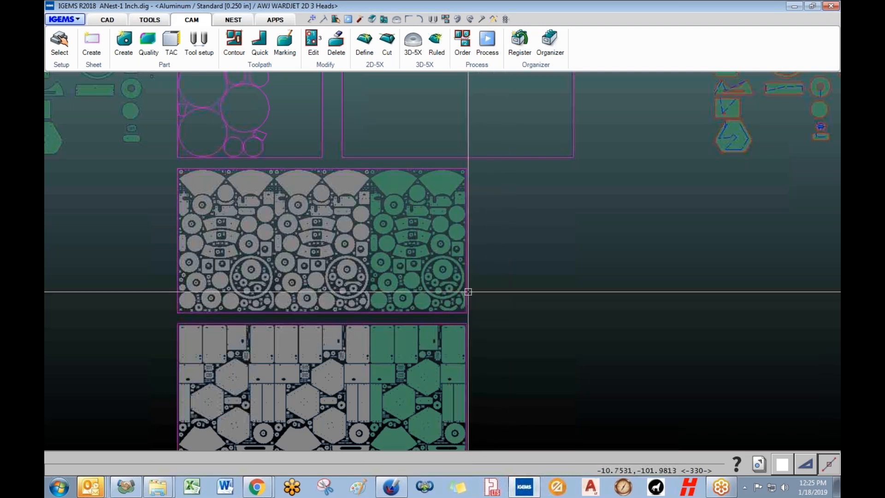
click(336, 42)
- Create contour toolpaths for all middle-sheet parts with Contour Multi
click(231, 46)
click(109, 221)
click(161, 160)
click(500, 317)
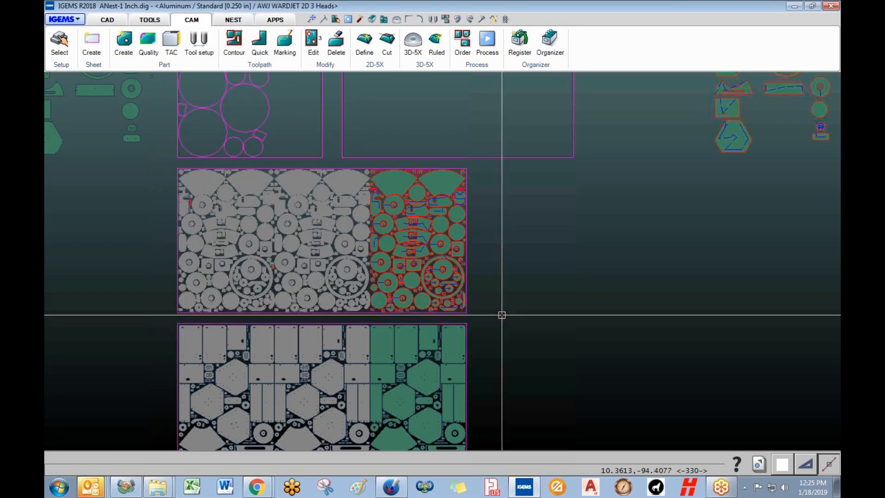
- Select the parts for cut ordering and accept Zig zag from the Bottom right corner
click(462, 39)
click(146, 161)
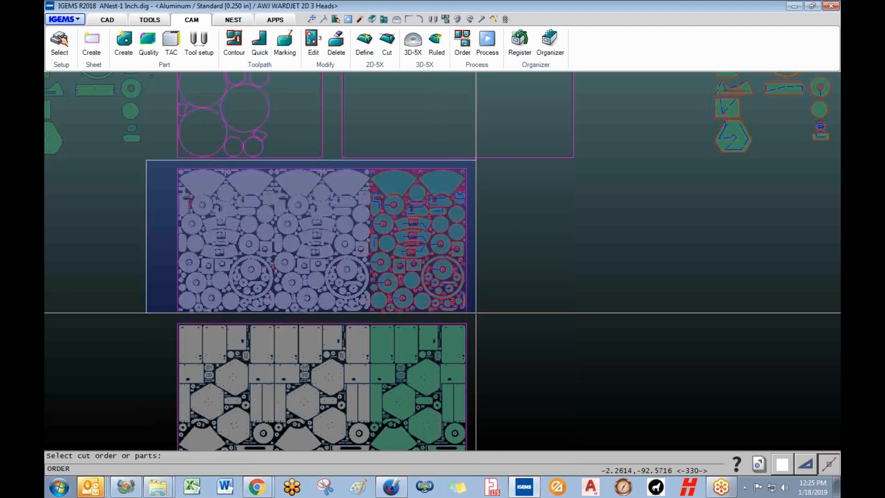
click(484, 314)
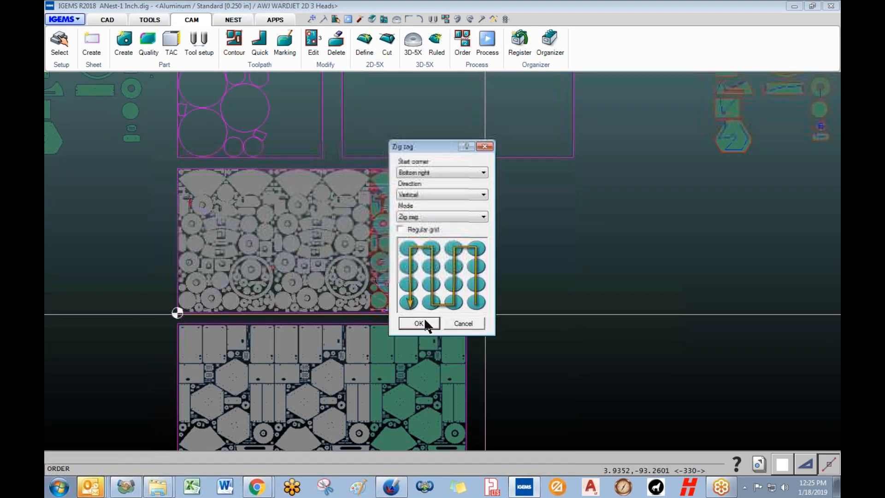
click(430, 172)
click(431, 172)
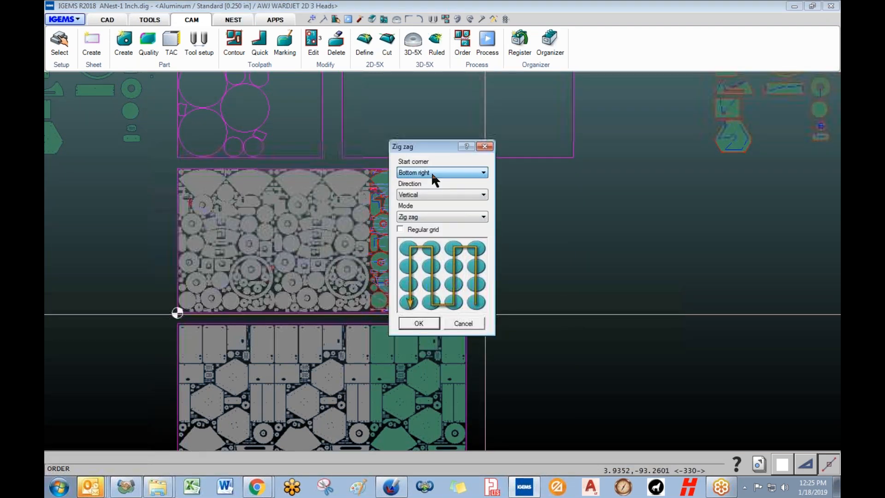
click(420, 216)
click(431, 226)
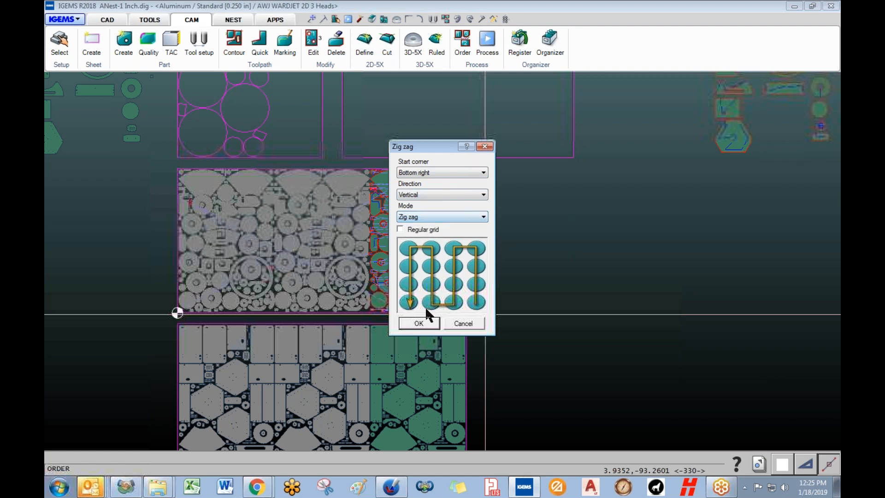
click(419, 323)
- Re-sort the cut order by Closest, putting PART-440 first
click(233, 39)
click(226, 46)
click(226, 55)
- Move the Order list aside and preview the rapids part by part, through PART-438 and PART-439
mouse_move(204, 11)
mouse_down()
mouse_move(721, 133)
mouse_move(653, 110)
mouse_up()
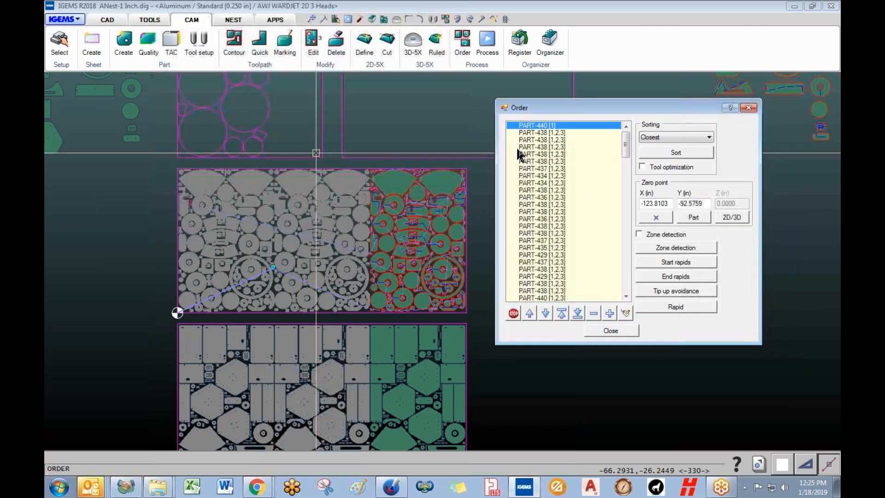
click(536, 133)
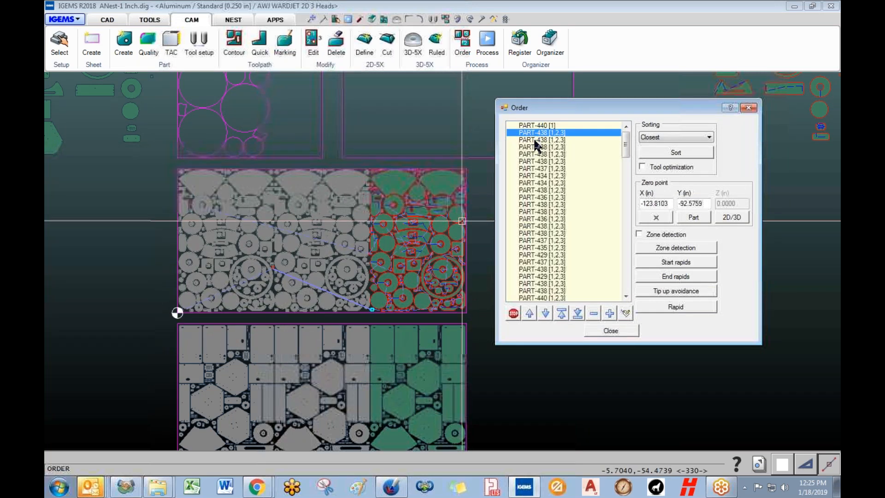
click(535, 140)
key(Down)
key(Down)
key(Down)
key(Down)
key(Down)
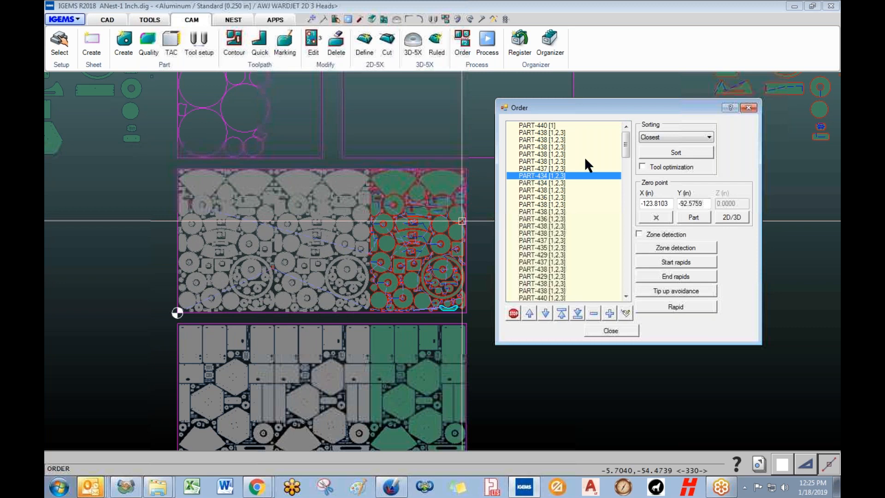
drag(630, 146, 627, 286)
click(550, 285)
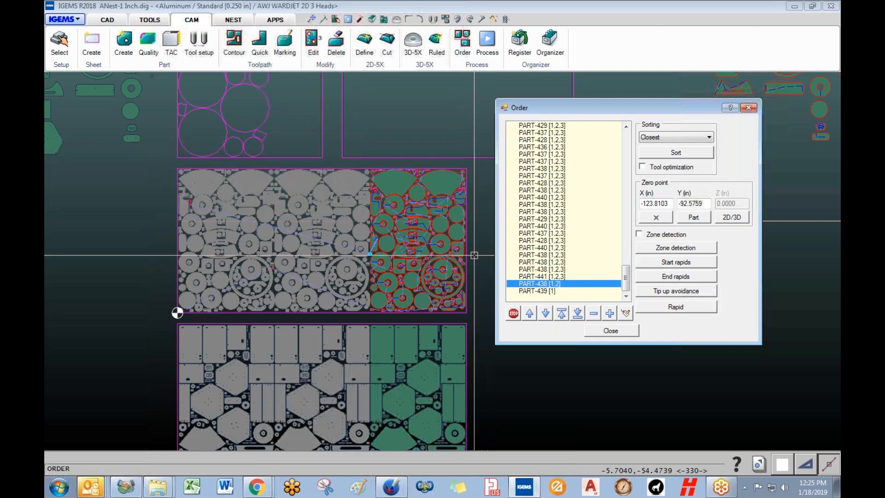
click(529, 291)
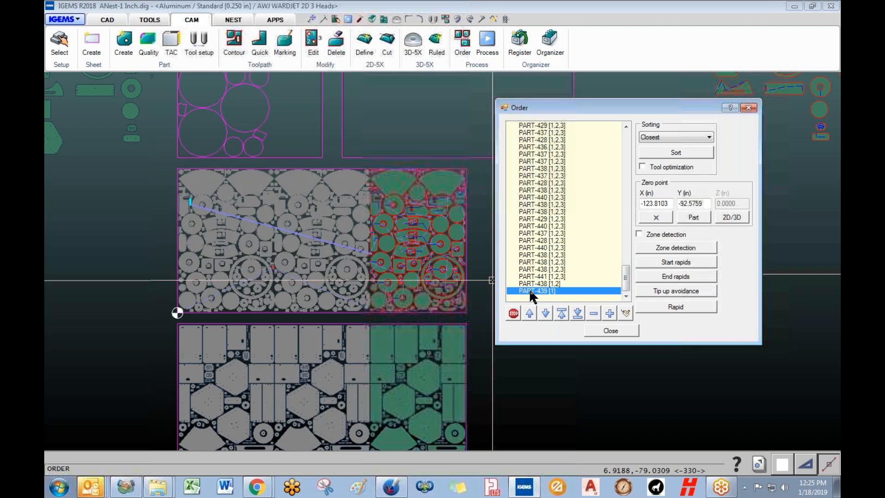
click(534, 283)
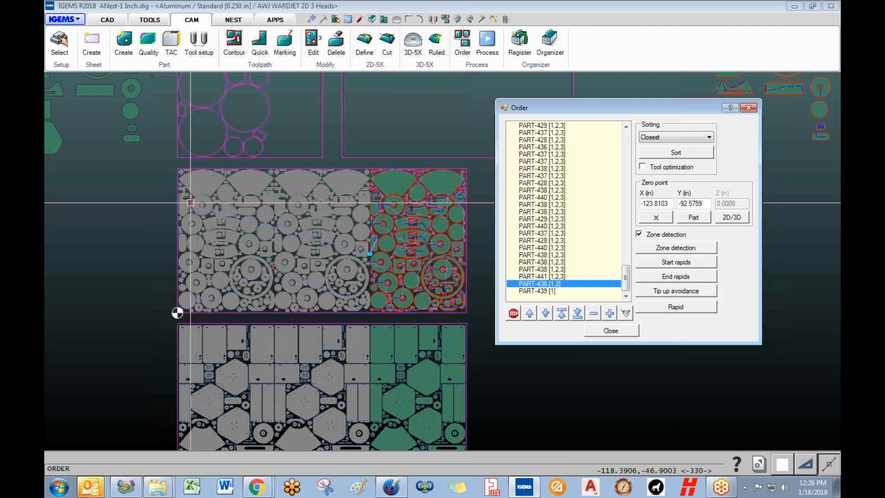
- Apply zone detection and tool optimization, previewing PART-439 [1] and PART-438 [1,2]
click(680, 248)
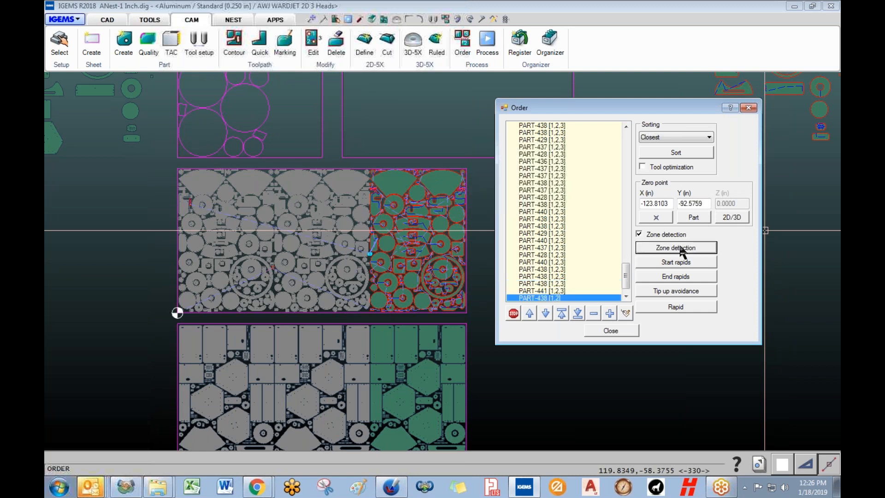
scroll(629, 284, down, 1)
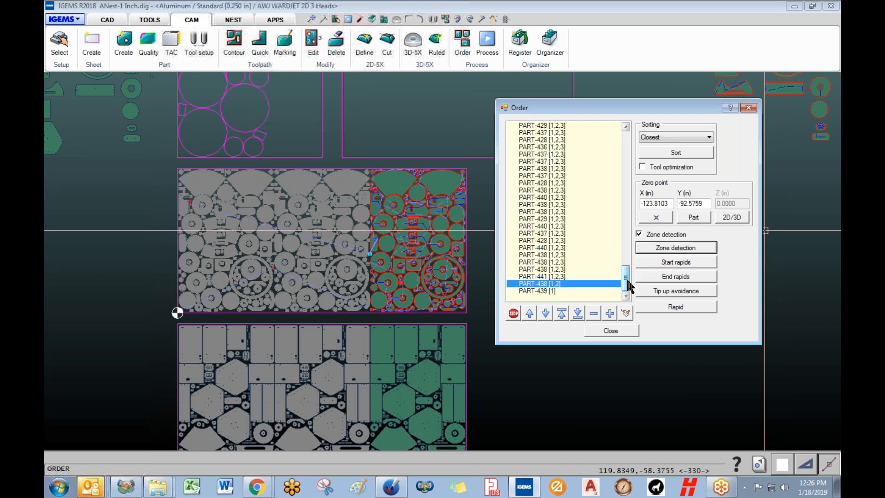
click(544, 292)
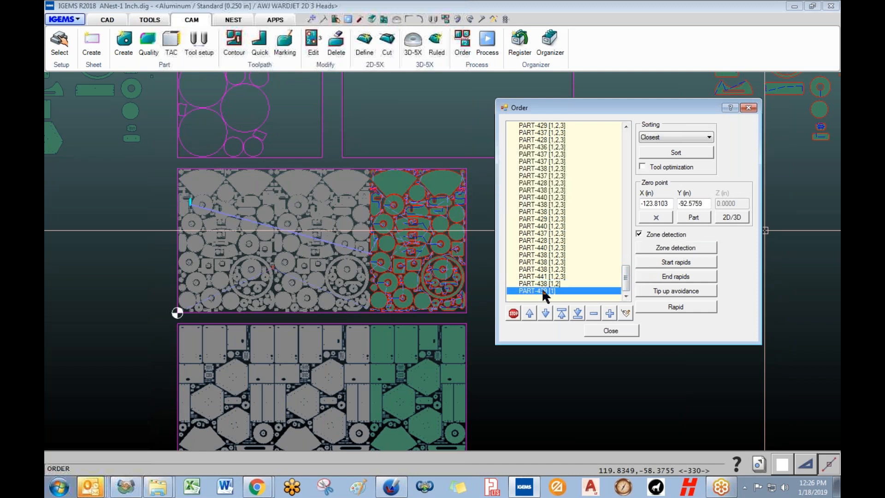
click(662, 249)
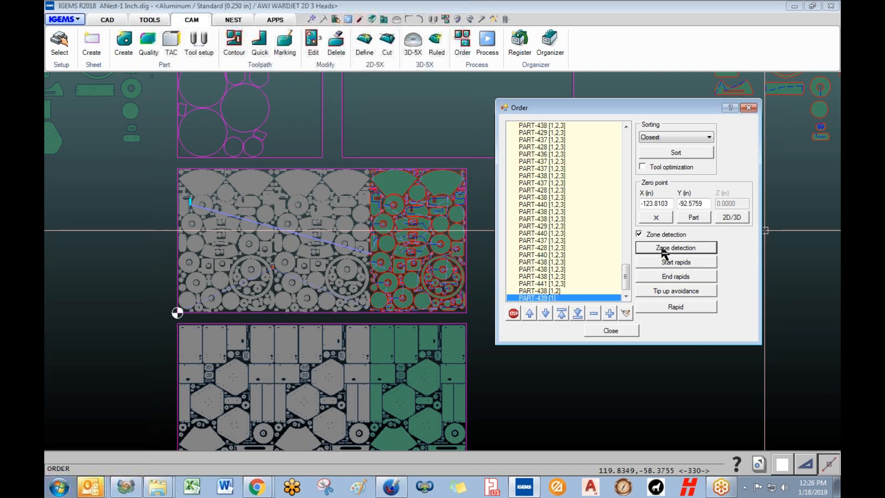
scroll(627, 283, down, 1)
click(544, 284)
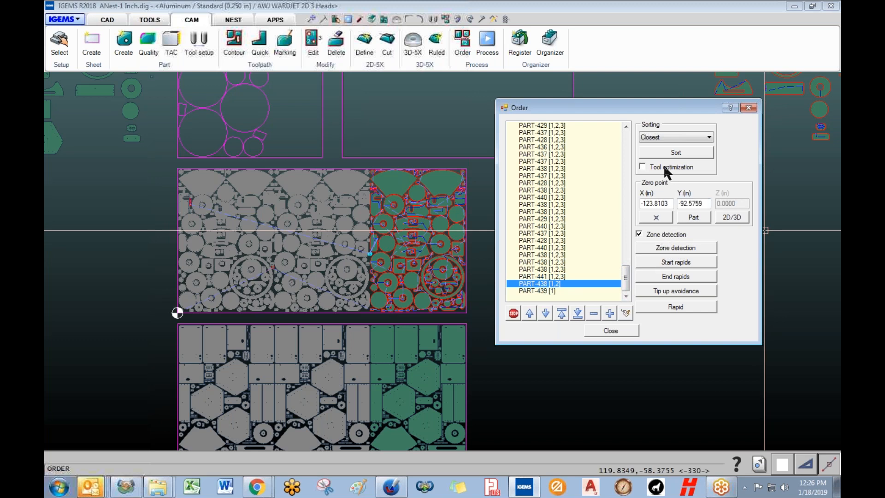
- Re-sort the cut order, confirm it starts PART-440, PART-439, PART-438 [1,2], and close
click(672, 153)
scroll(622, 285, down, 2)
drag(627, 285, 625, 139)
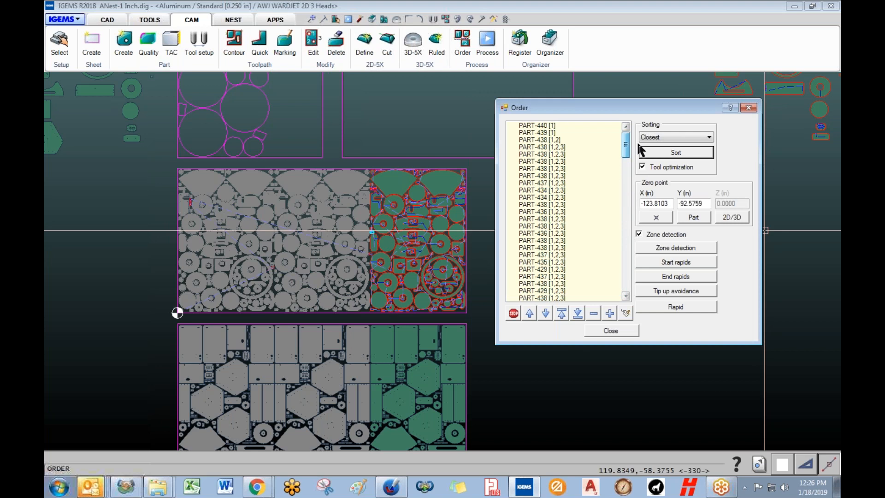
click(554, 125)
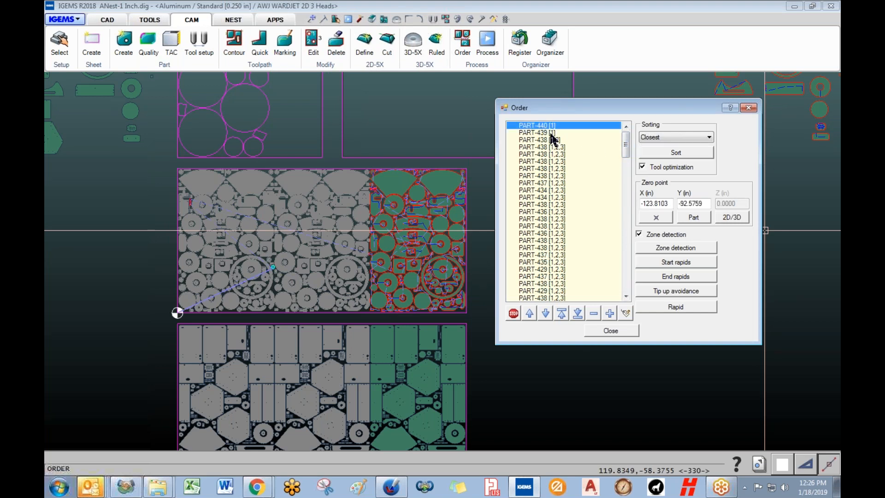
click(551, 133)
click(556, 140)
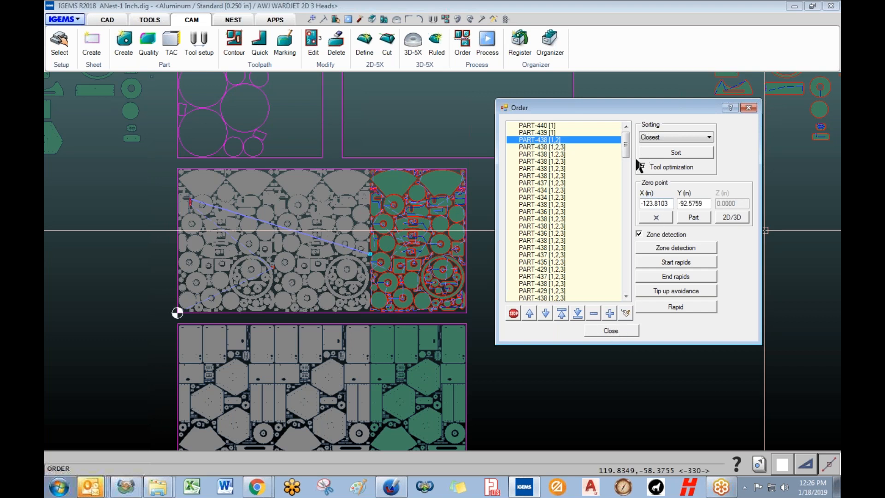
click(611, 330)
- Browse the waterjet machine's setting categories, then cancel without changes
click(62, 46)
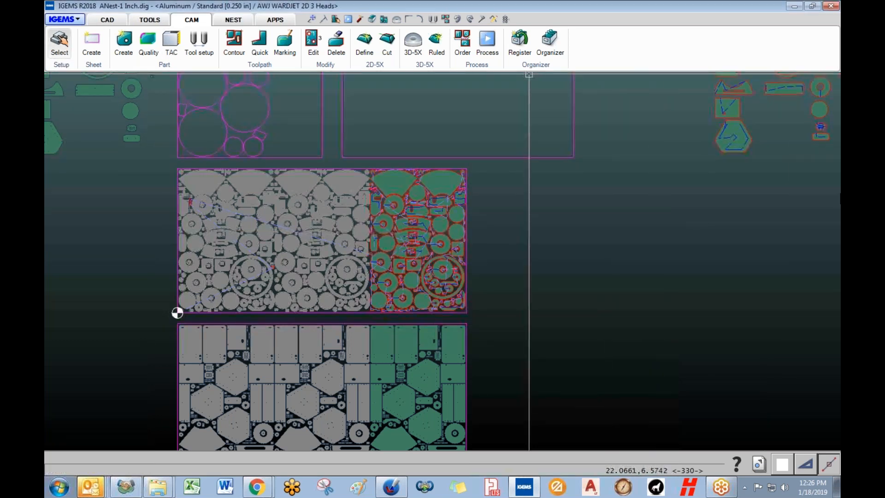
click(517, 211)
click(454, 105)
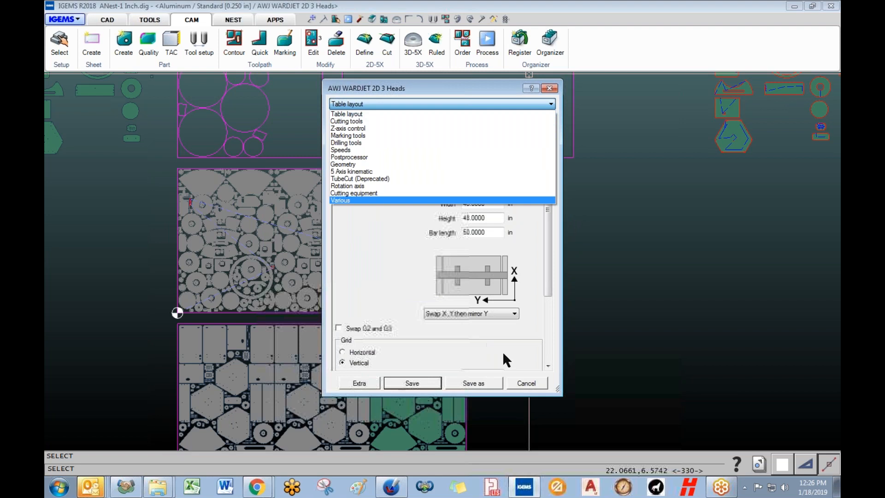
click(349, 268)
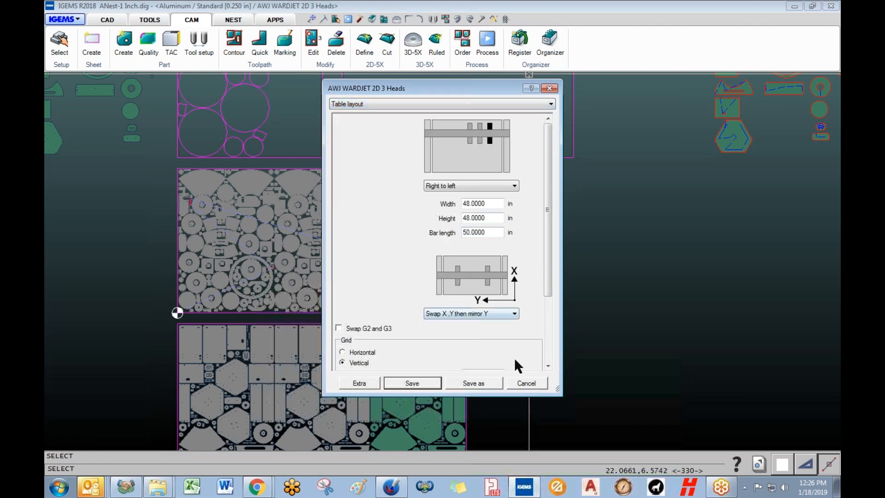
click(521, 387)
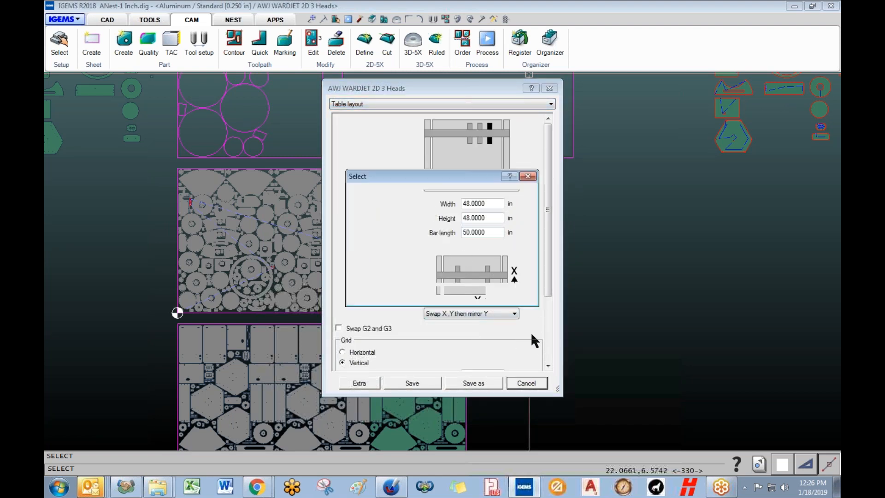
click(463, 293)
- Set the cutting parameters' Default zero corner to Lower right
click(487, 40)
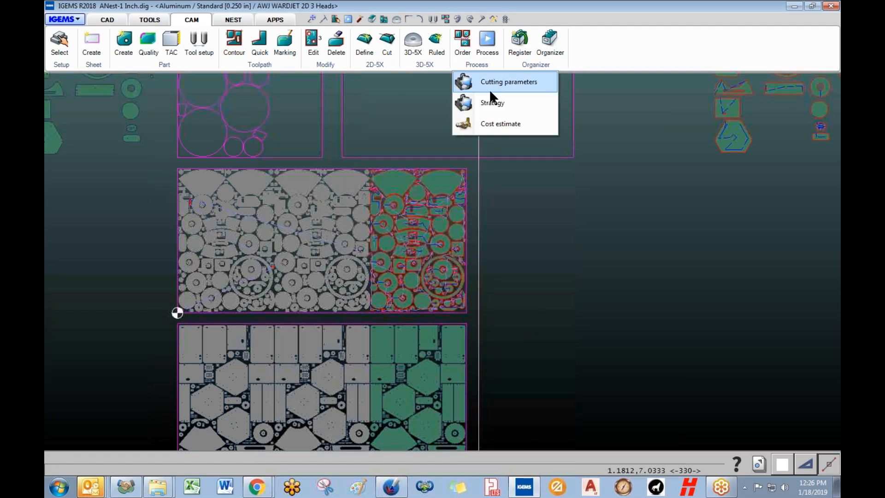
click(495, 81)
click(454, 141)
click(456, 157)
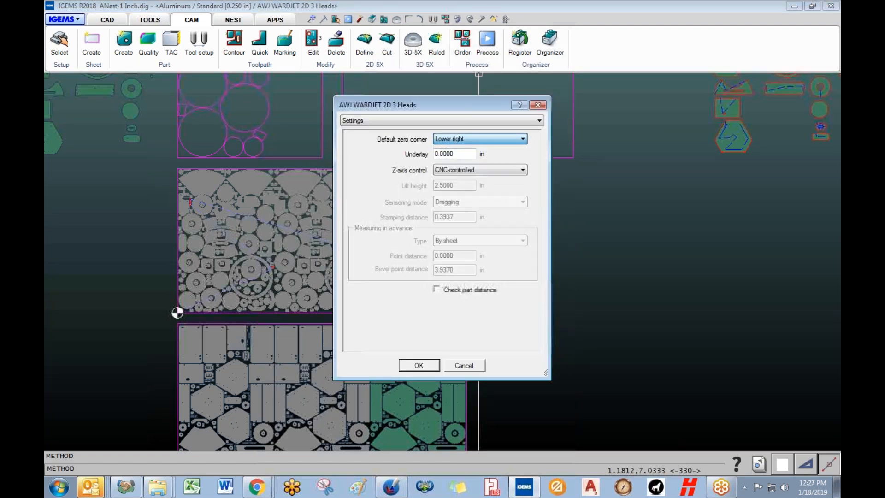
click(418, 366)
- Start a cut order on the upper nested sheet with zone detection applied
scroll(226, 297, up, 5)
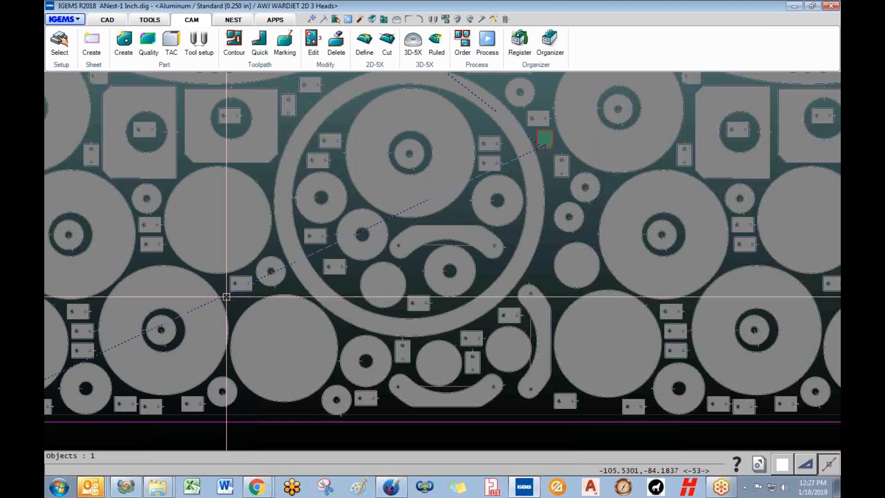
scroll(226, 297, down, 6)
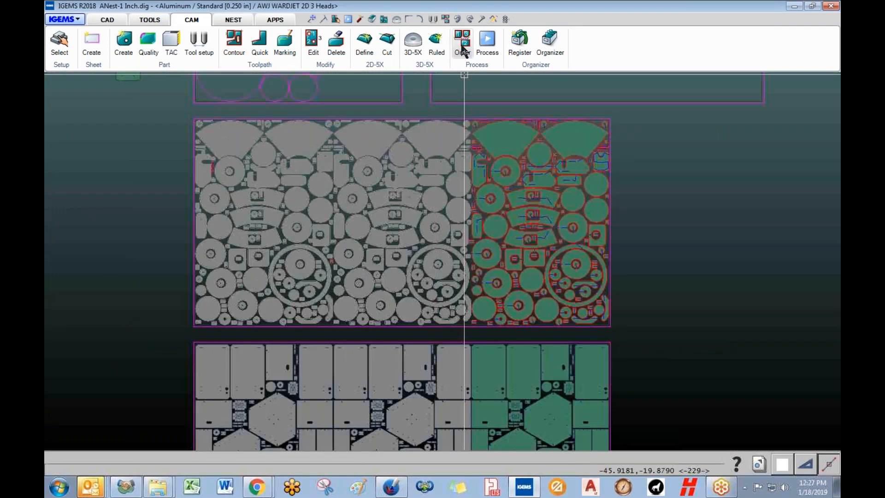
click(462, 48)
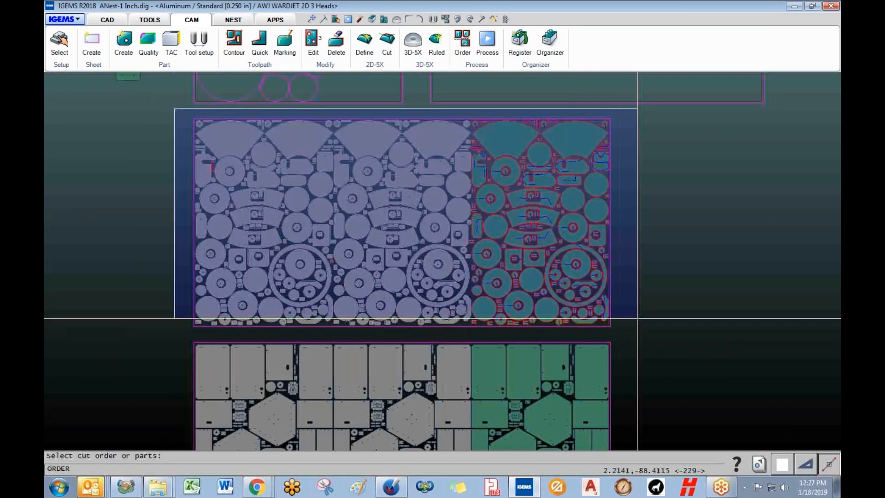
click(608, 323)
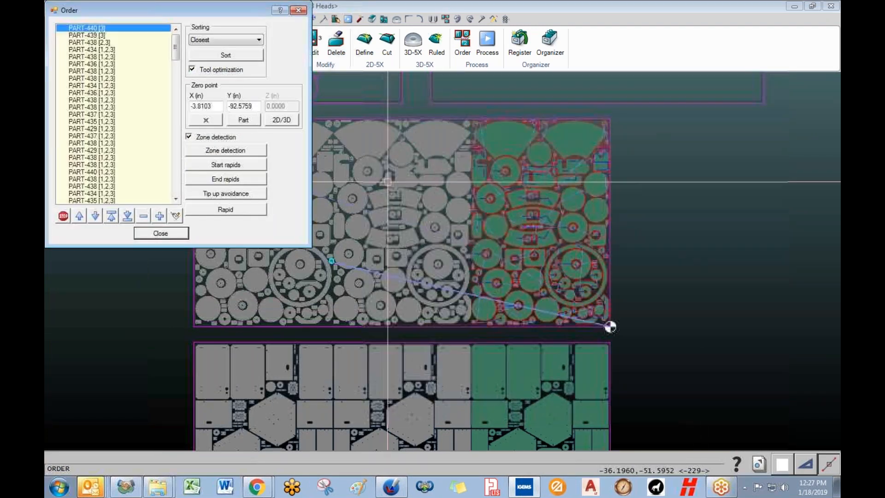
click(244, 149)
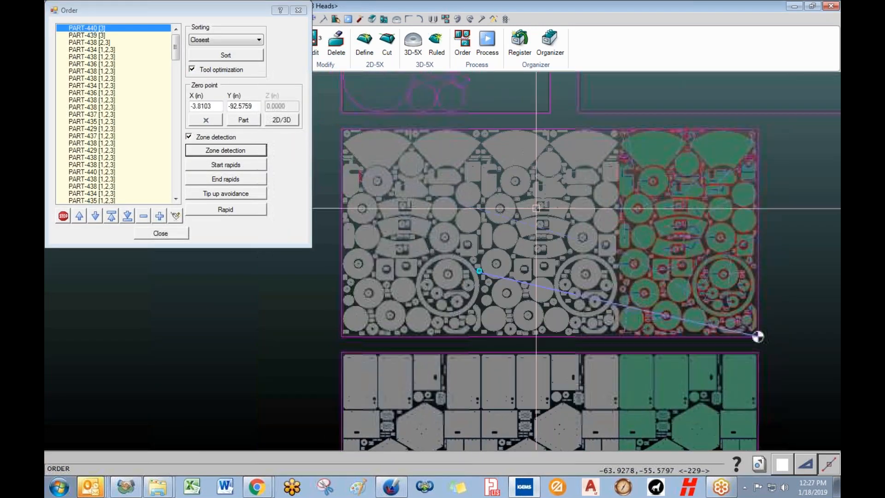
- Step through PART-440, PART-439, PART-438 and PART-434 in the cut order list
click(101, 36)
click(100, 28)
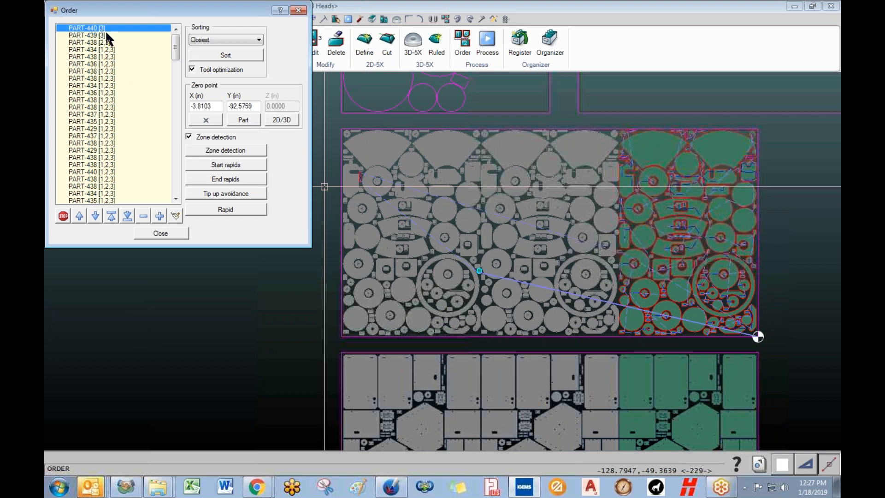
click(100, 36)
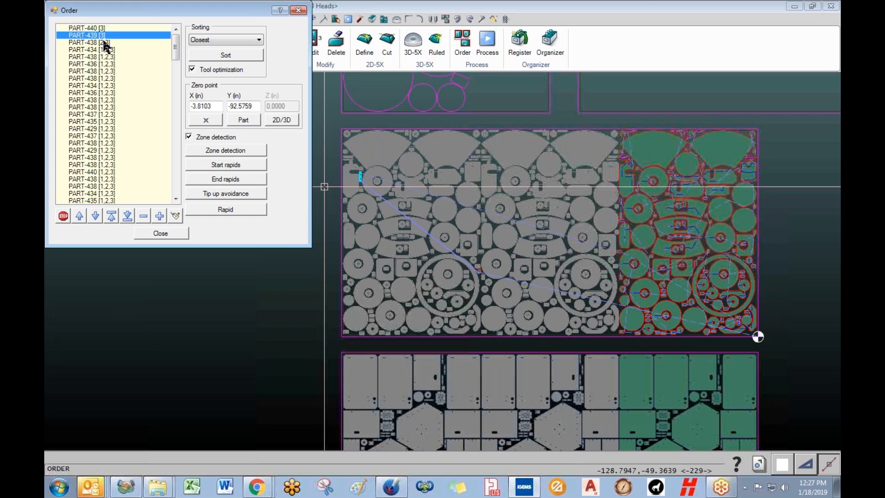
click(103, 43)
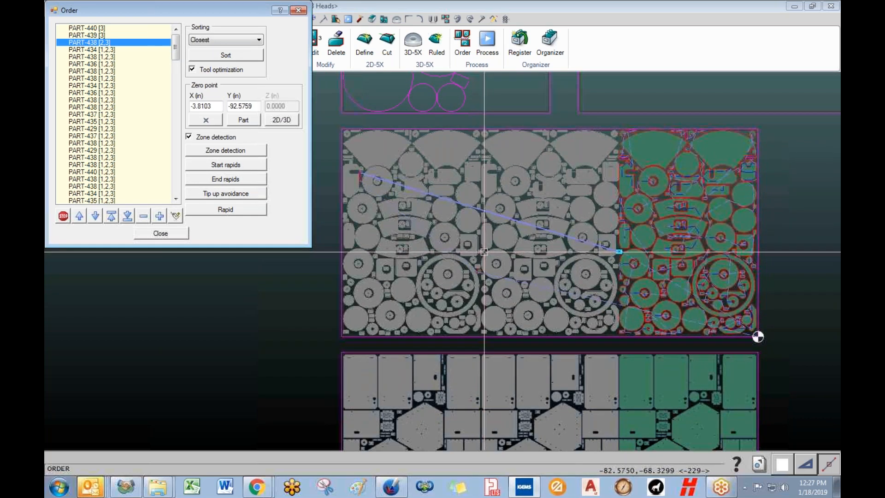
click(112, 50)
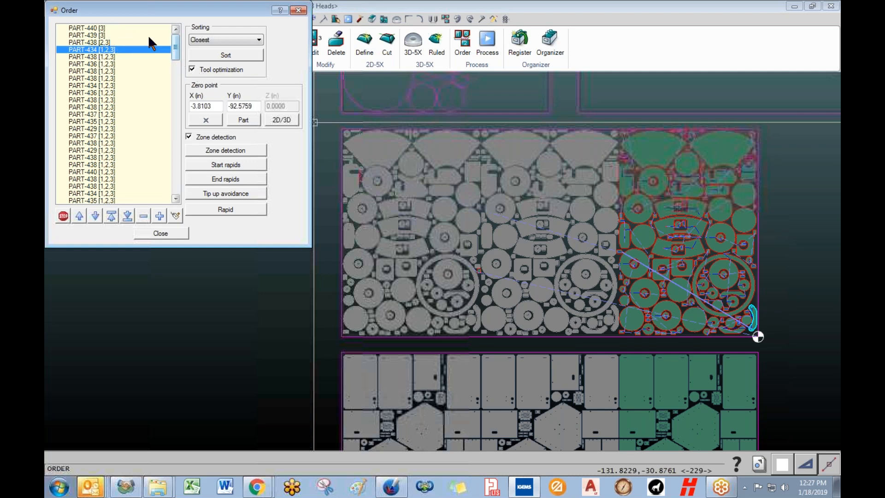
drag(175, 49, 200, 32)
- Close the cut order list and pan over the nested sheets
click(161, 234)
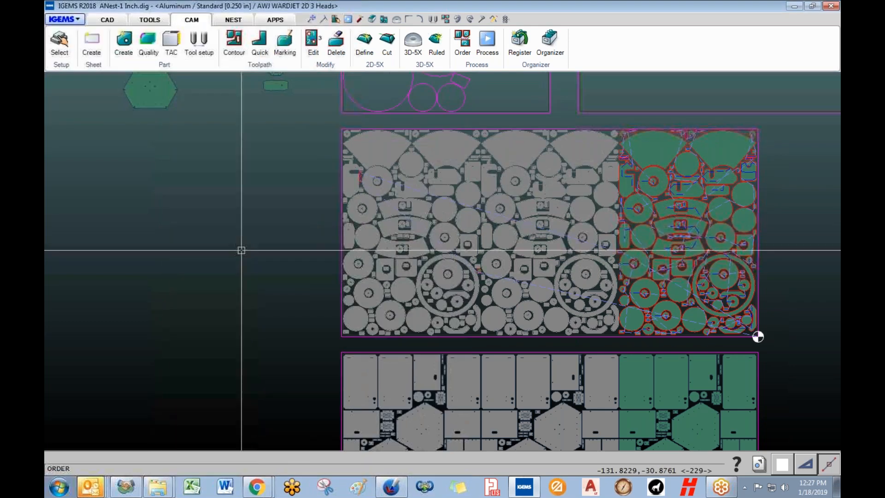
scroll(472, 277, down, 3)
middle_drag(474, 283, 407, 239)
middle_drag(533, 276, 422, 266)
scroll(422, 266, up, 1)
- Start Auto nest and window-select the two parts at left
click(230, 20)
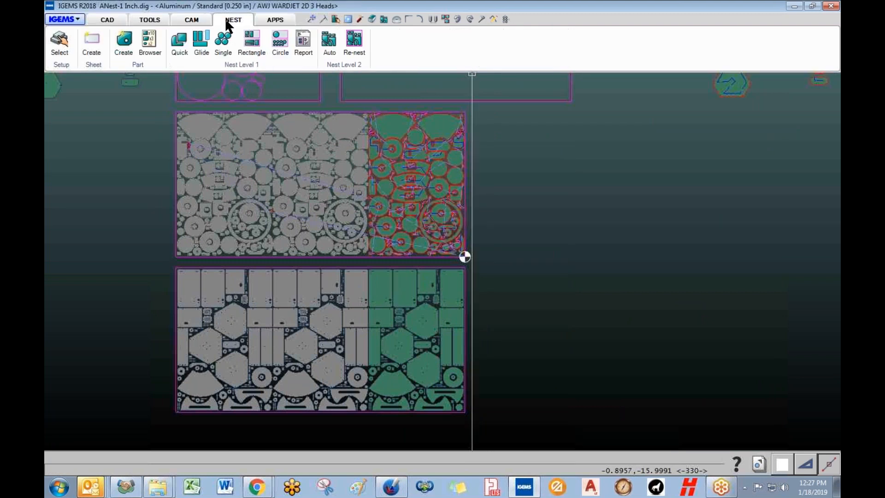
click(329, 41)
scroll(247, 211, down, 2)
scroll(247, 211, down, 1)
click(111, 112)
click(164, 177)
right_click(162, 179)
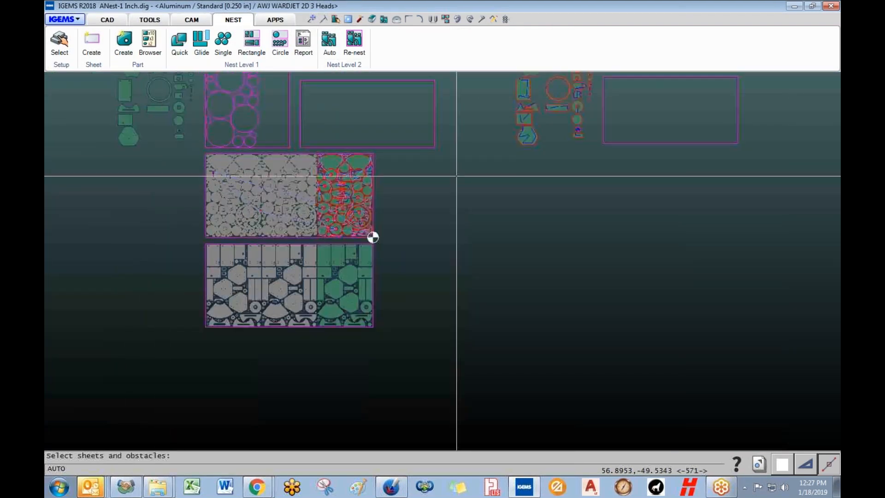
- Pick the empty upper sheet, turn off Multiple tools, and close without nesting
click(413, 125)
right_click(413, 124)
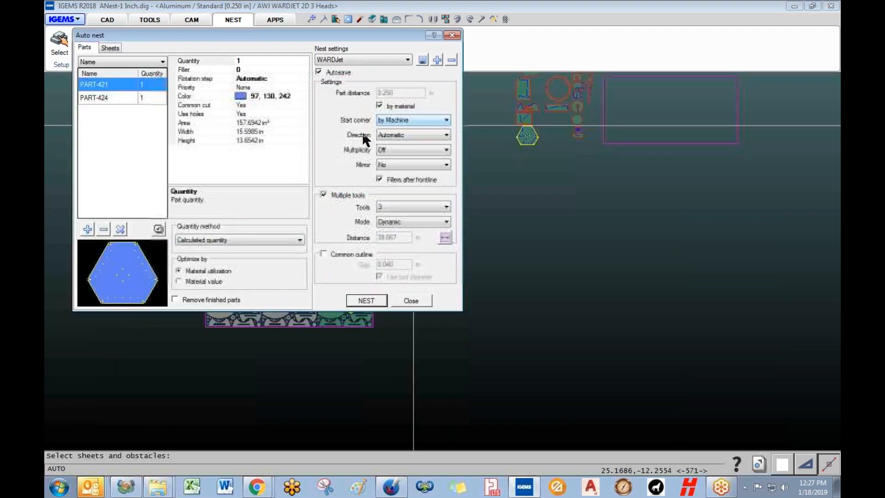
click(339, 195)
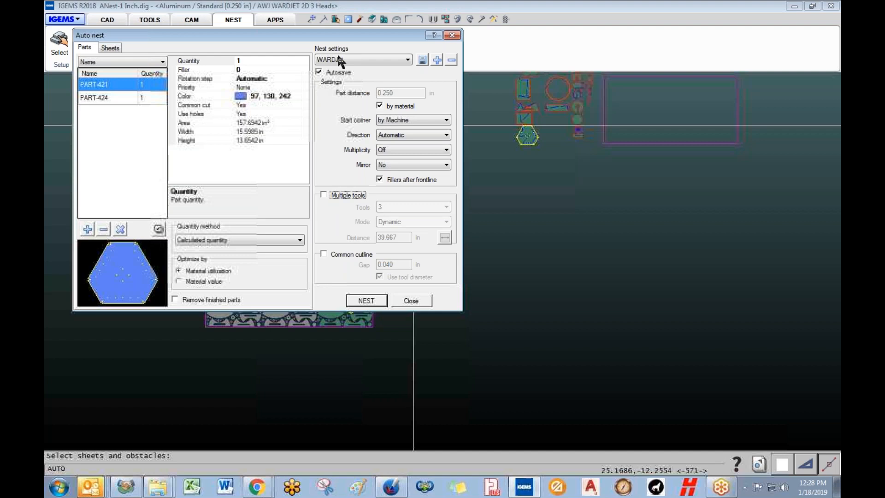
click(410, 302)
scroll(413, 292, down, 4)
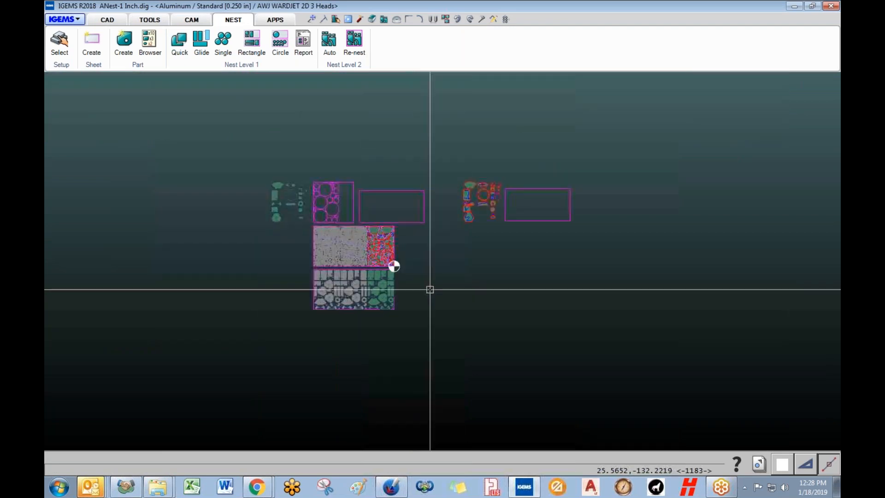
click(74, 20)
click(79, 37)
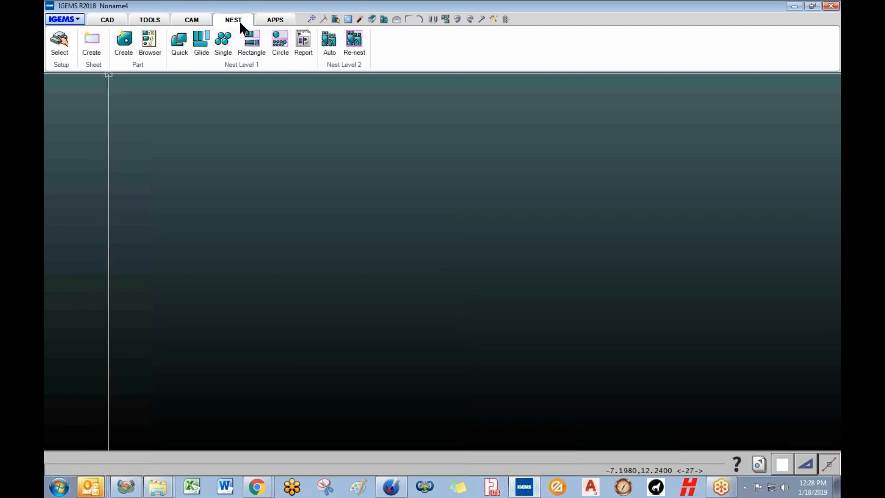
click(193, 19)
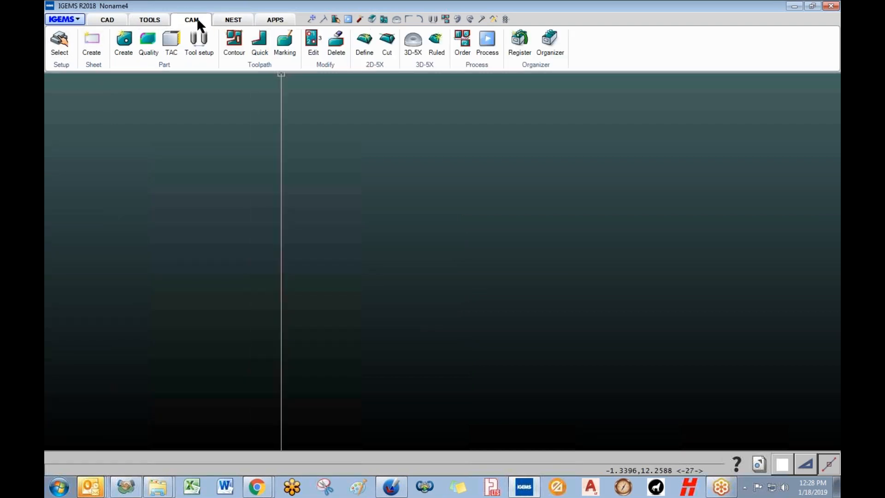
click(230, 20)
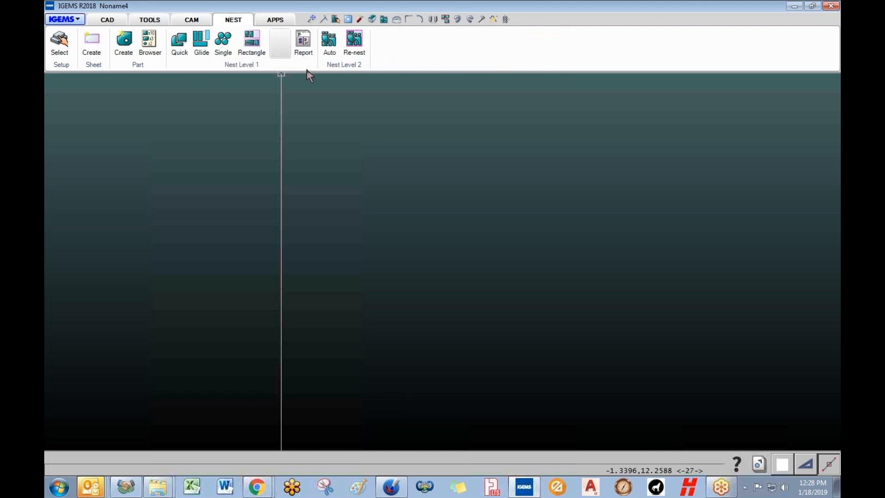
click(196, 21)
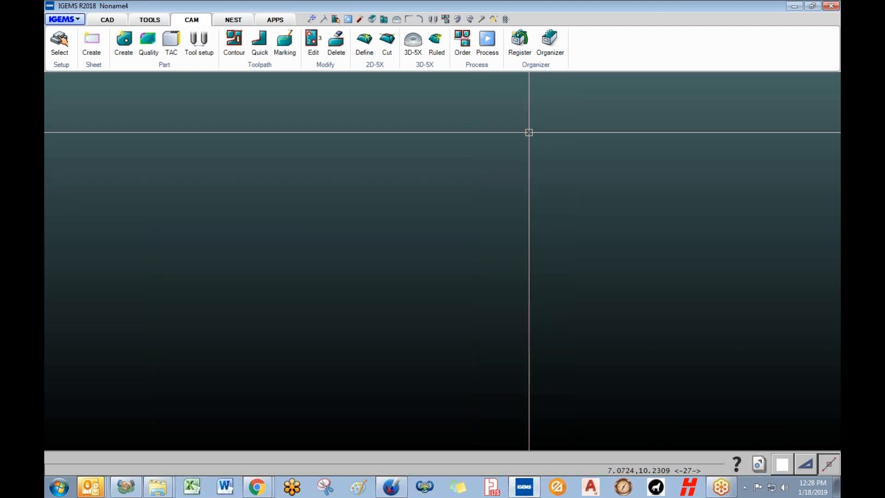
mouse_move(155, 491)
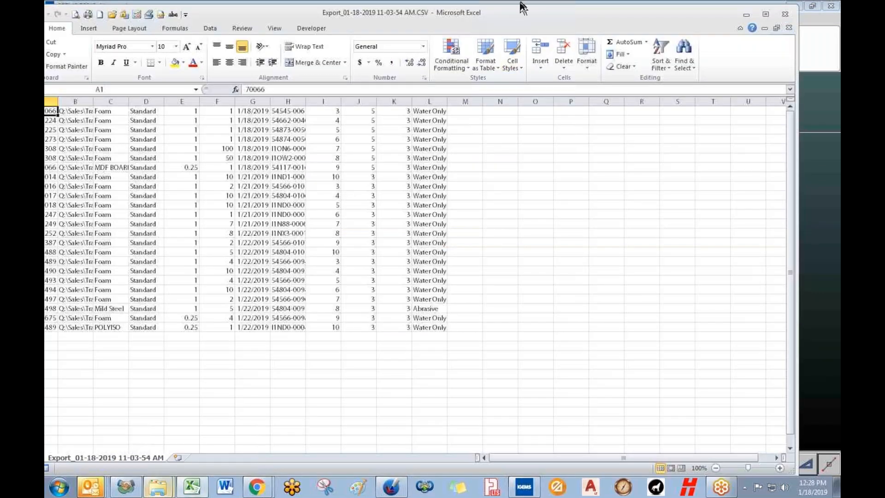
- Maximize the Excel window and widen column B to show the full file paths
drag(512, 10, 557, 10)
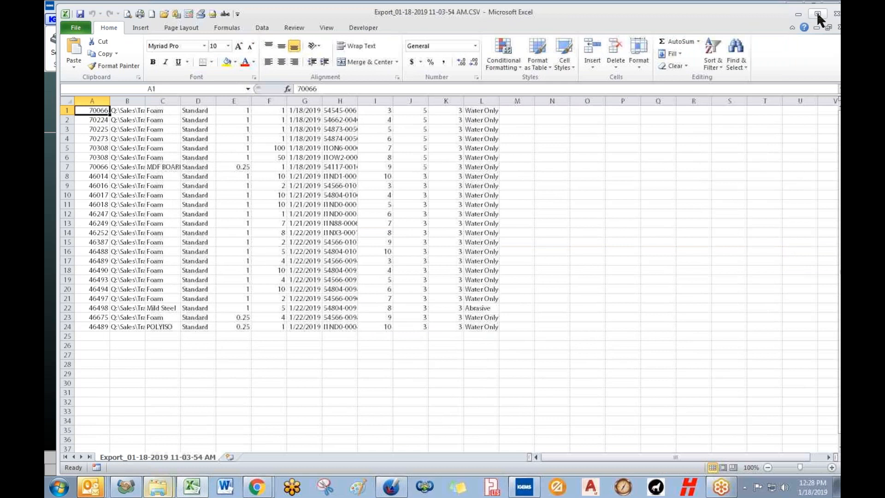
click(816, 12)
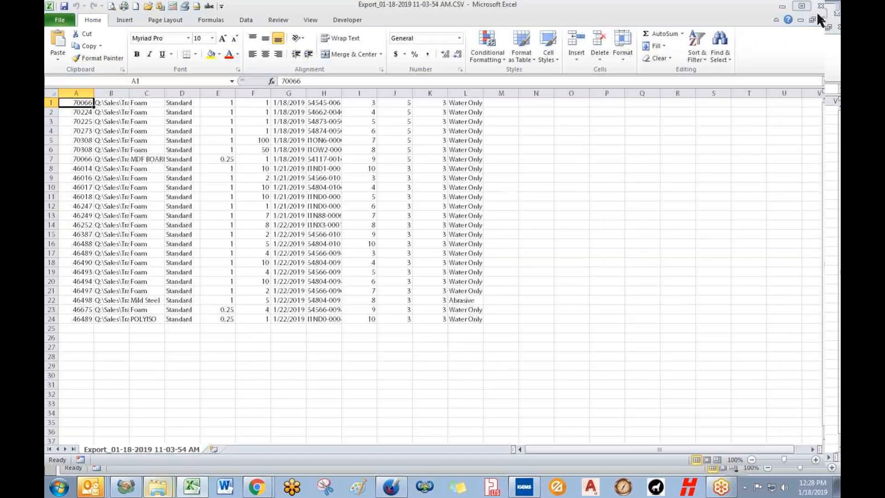
click(112, 102)
double_click(131, 91)
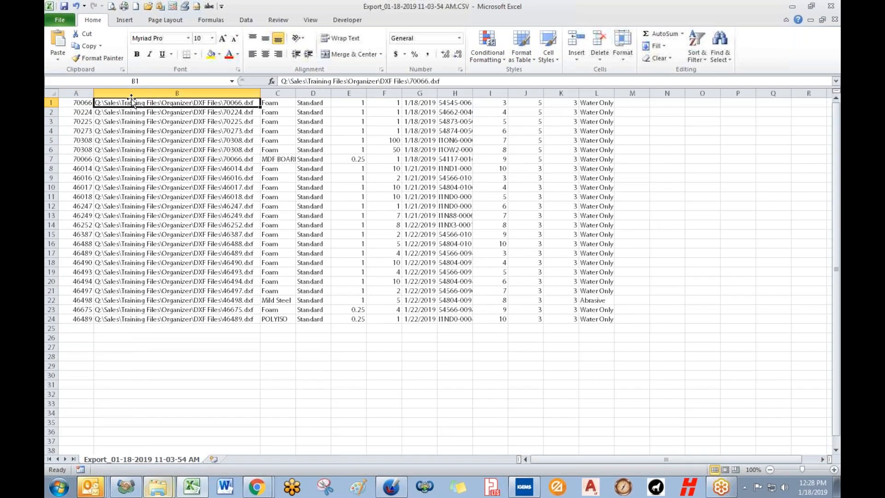
- Review the material, thickness, quantity, due-date and job columns, then close Excel without saving
click(277, 93)
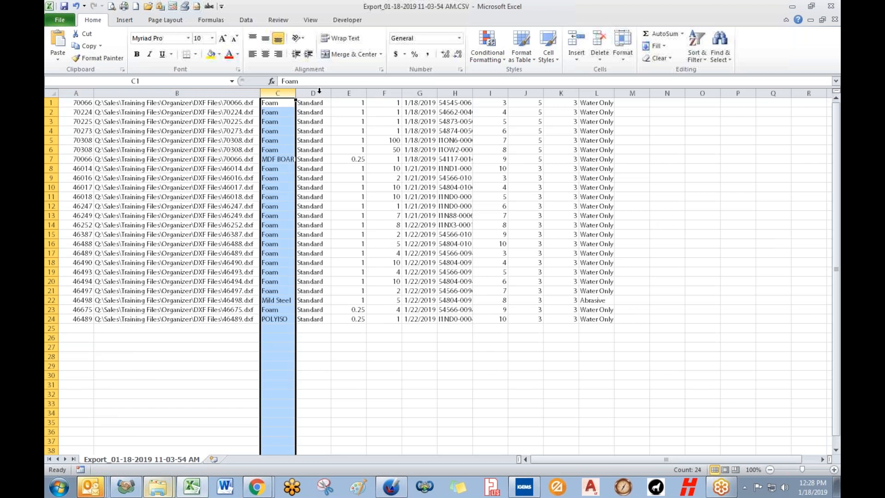
click(349, 92)
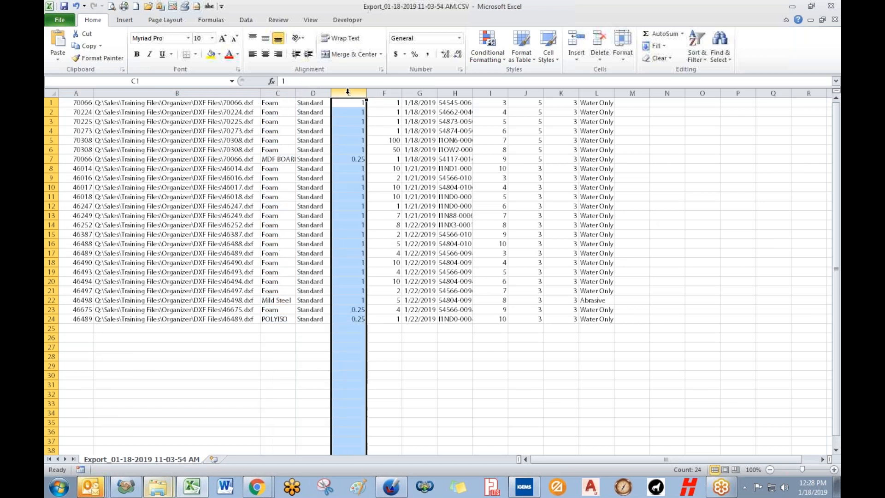
click(383, 92)
click(420, 92)
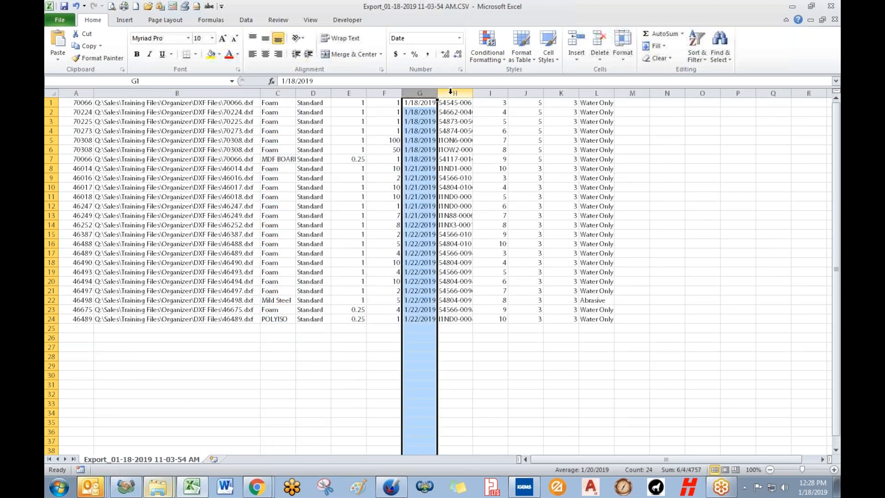
click(451, 92)
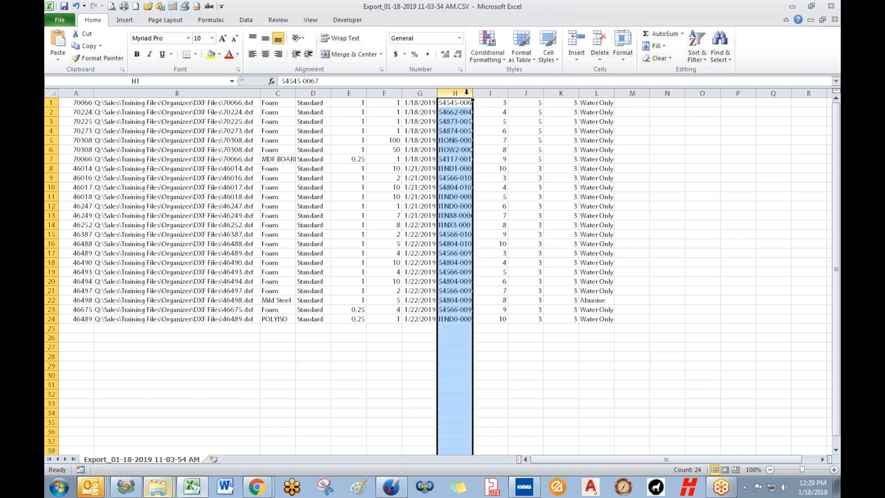
click(483, 93)
click(525, 92)
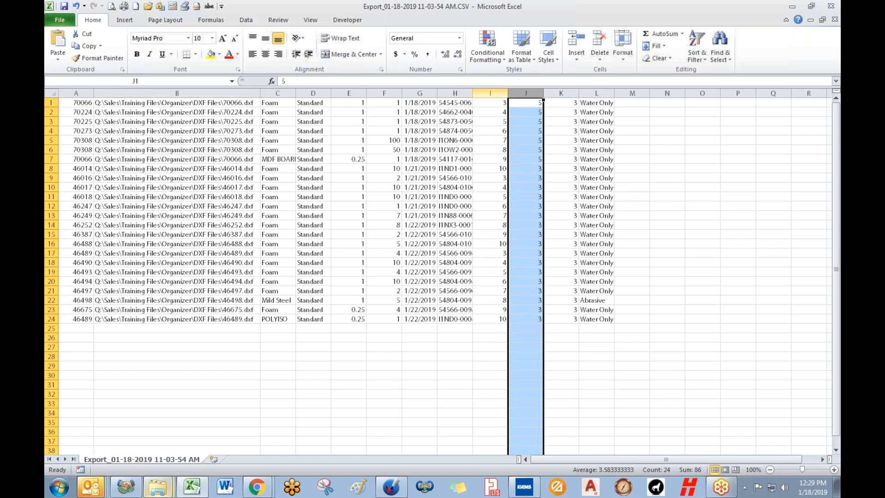
click(831, 8)
click(441, 258)
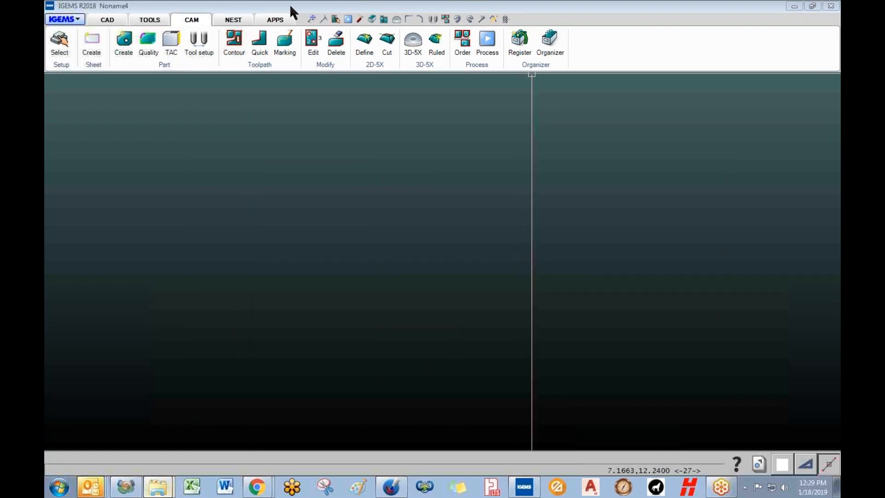
click(276, 20)
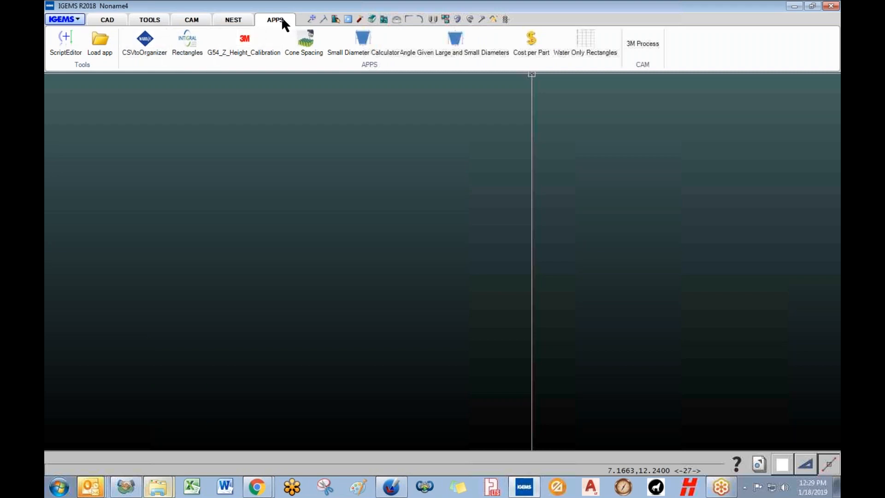
click(151, 52)
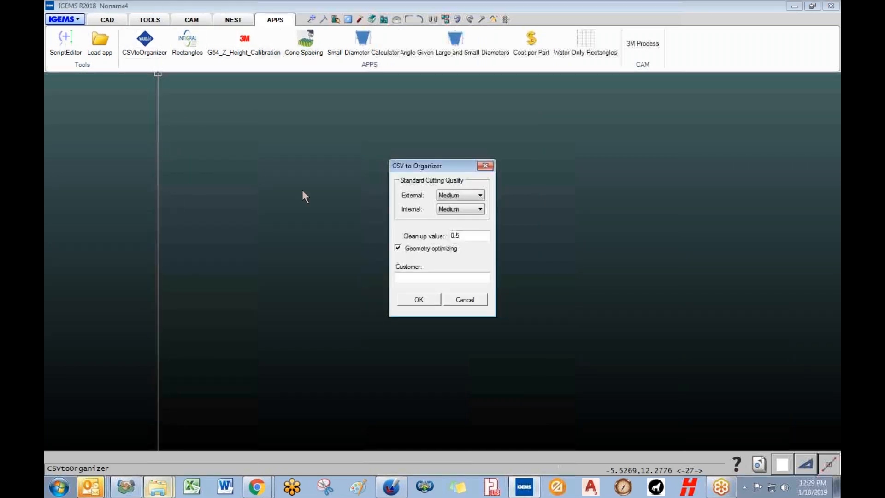
click(419, 301)
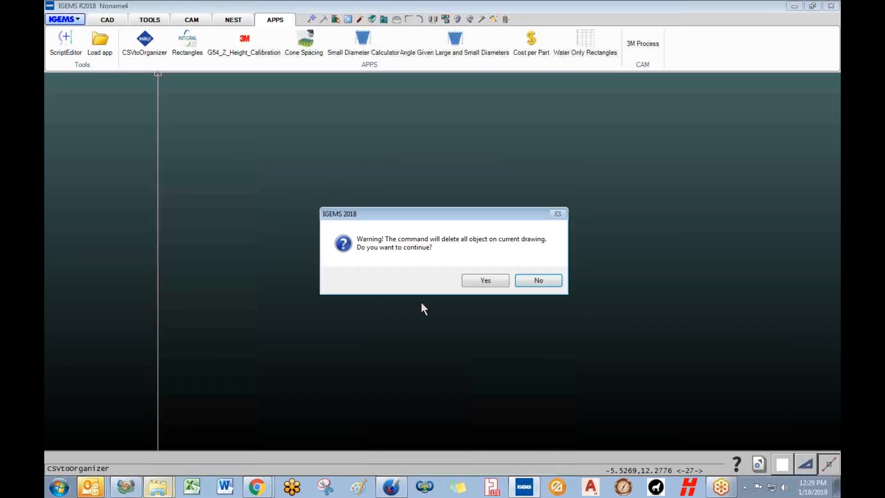
click(486, 281)
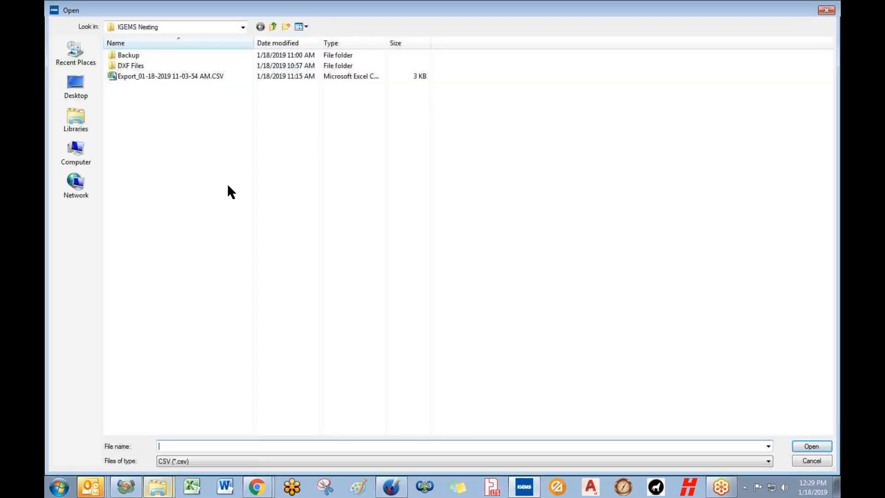
click(133, 76)
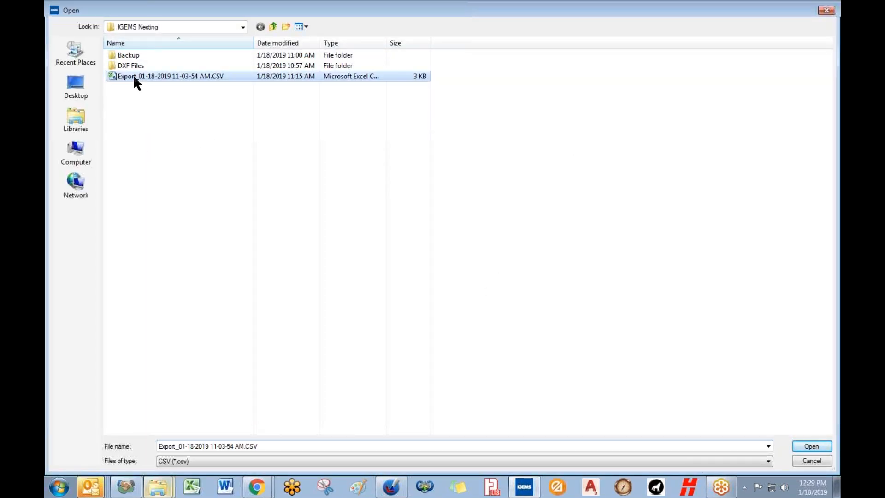
click(810, 447)
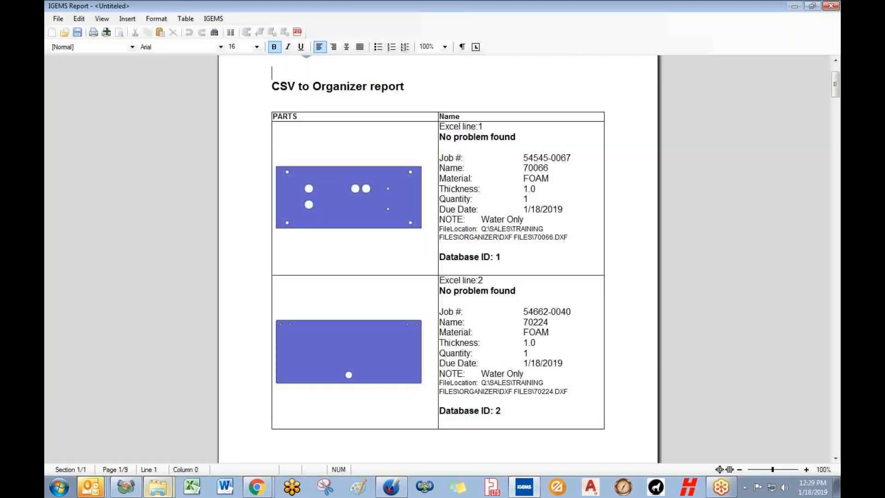
- Scroll through the import report and highlight the line 3 status message
scroll(673, 247, down, 5)
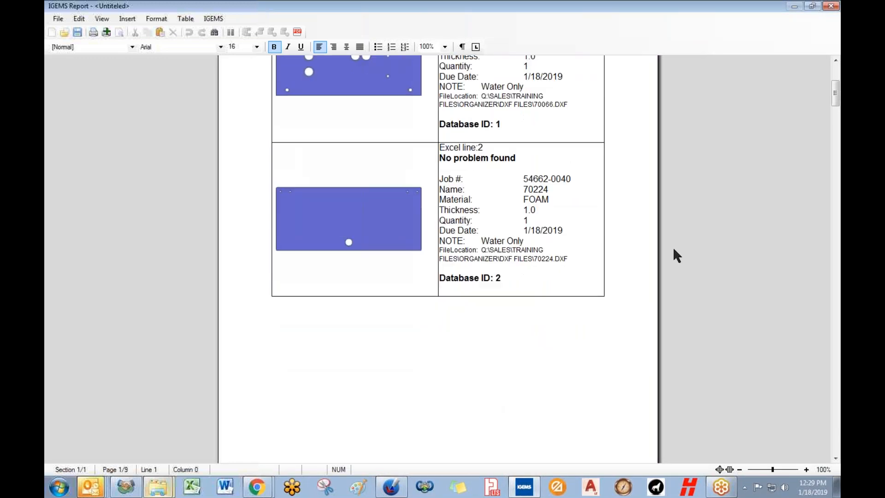
scroll(673, 247, down, 5)
scroll(673, 247, down, 5)
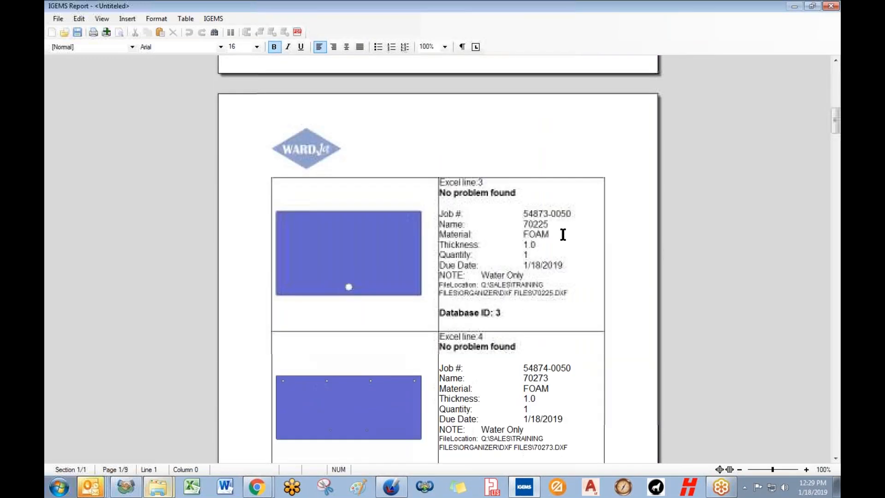
click(448, 193)
drag(448, 193, 516, 194)
click(517, 194)
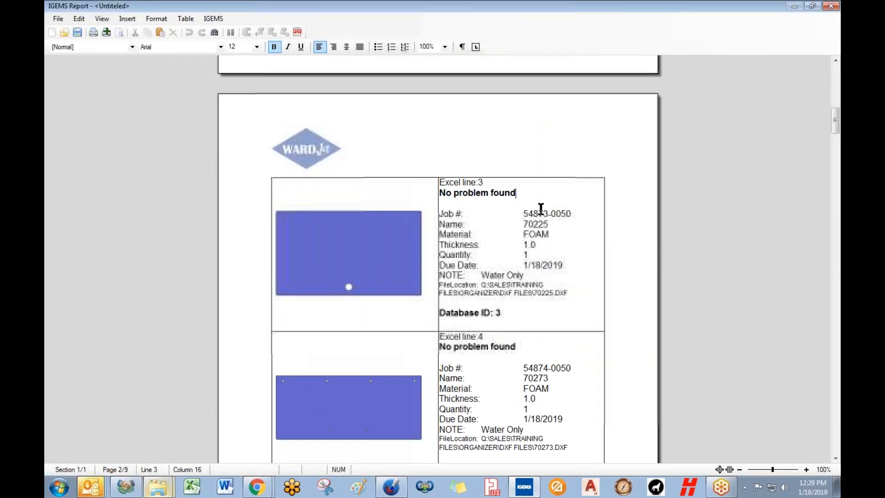
- Highlight the missing MDF BOARD material and 'File does not exist' errors, then close the report
scroll(541, 210, down, 5)
scroll(541, 212, down, 5)
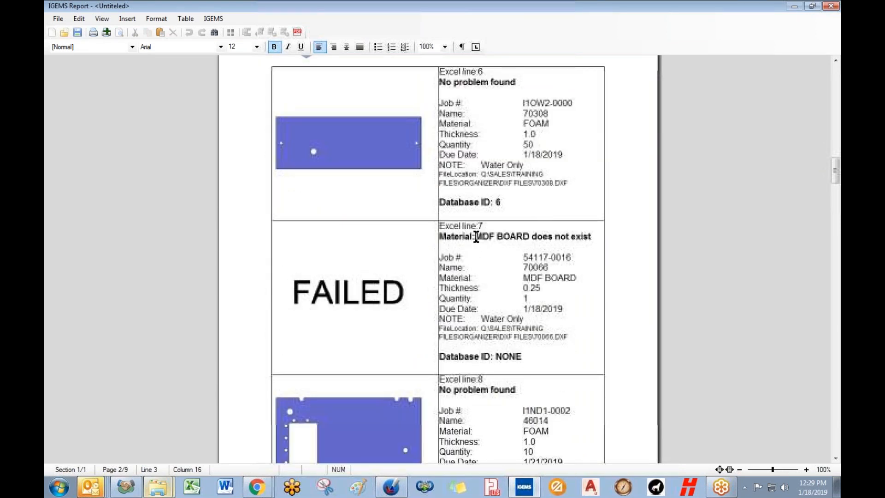
drag(477, 237, 526, 236)
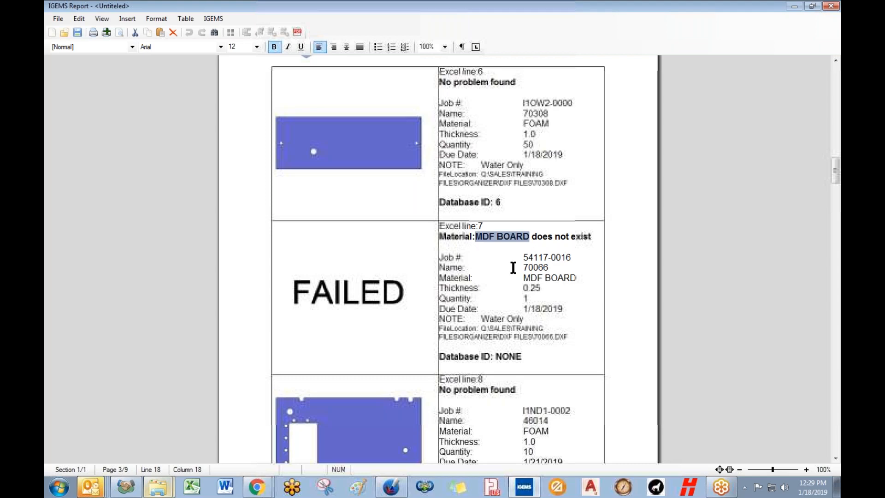
scroll(513, 267, down, 15)
scroll(512, 265, down, 20)
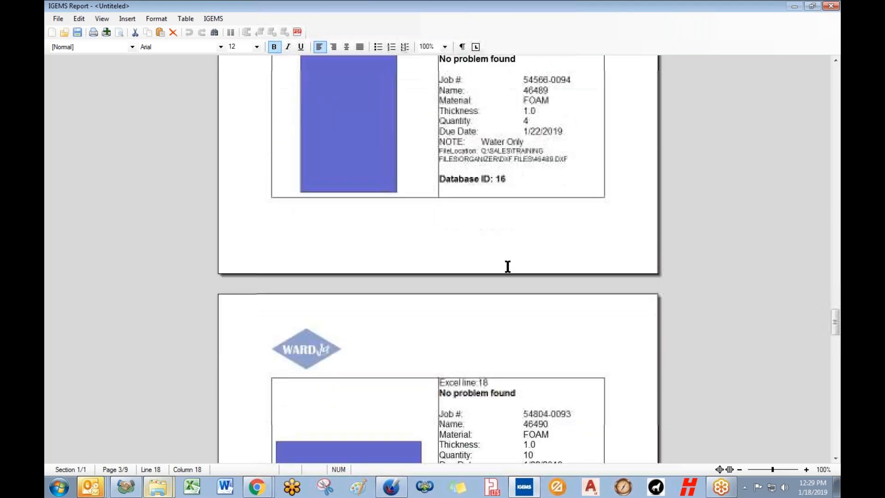
scroll(508, 267, down, 12)
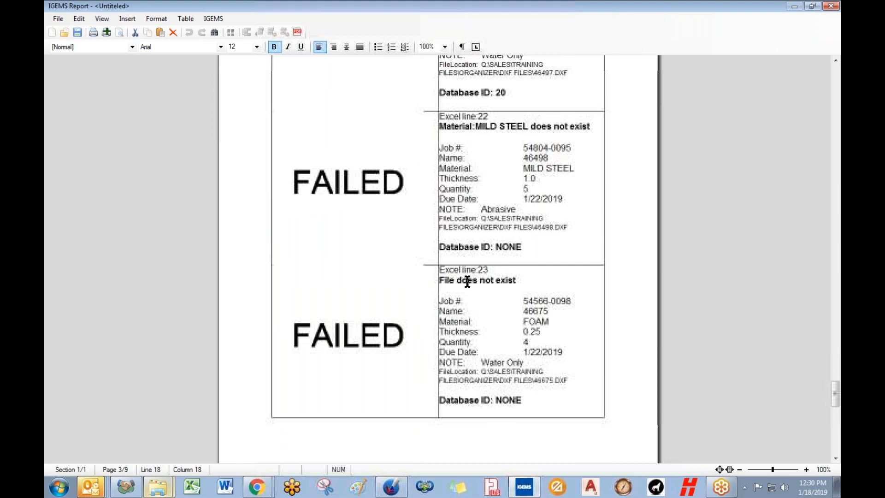
drag(440, 279, 517, 281)
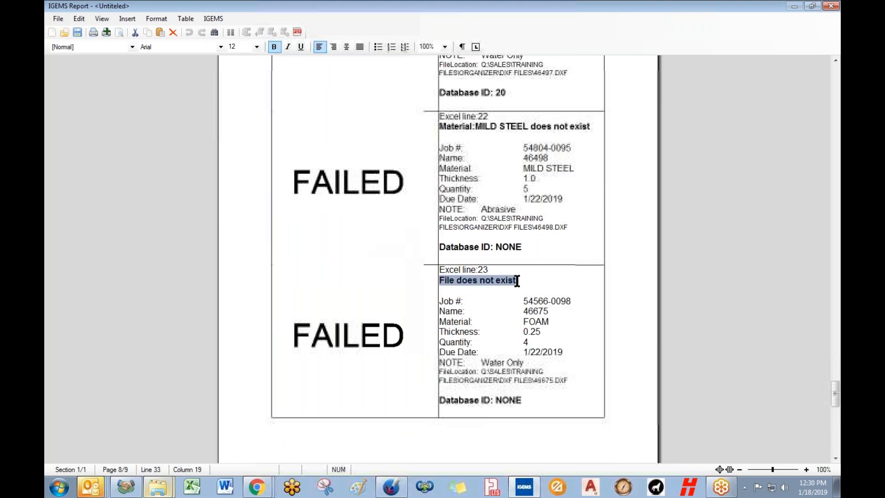
click(492, 299)
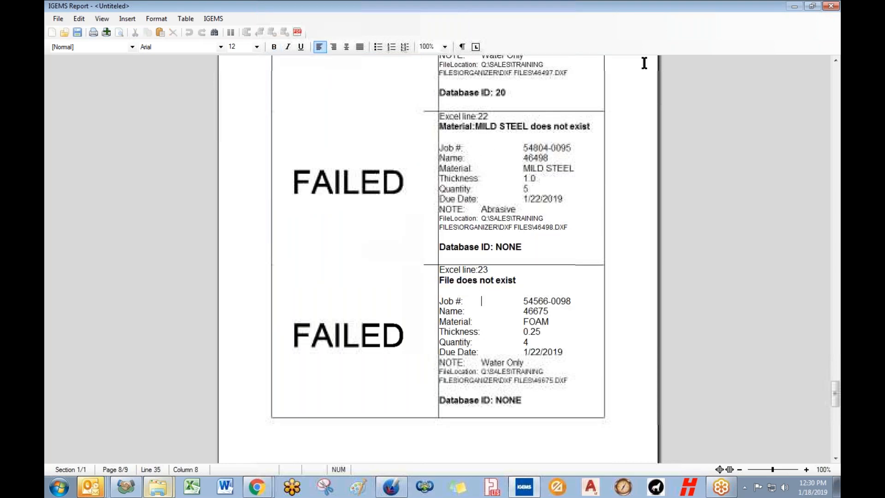
click(831, 6)
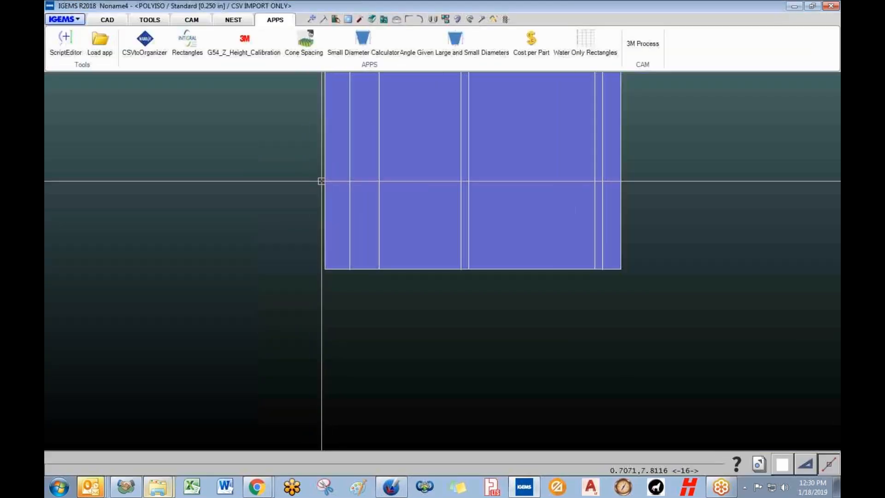
- Open the Organizer order list from the CAM tab and sort it by Material
click(197, 18)
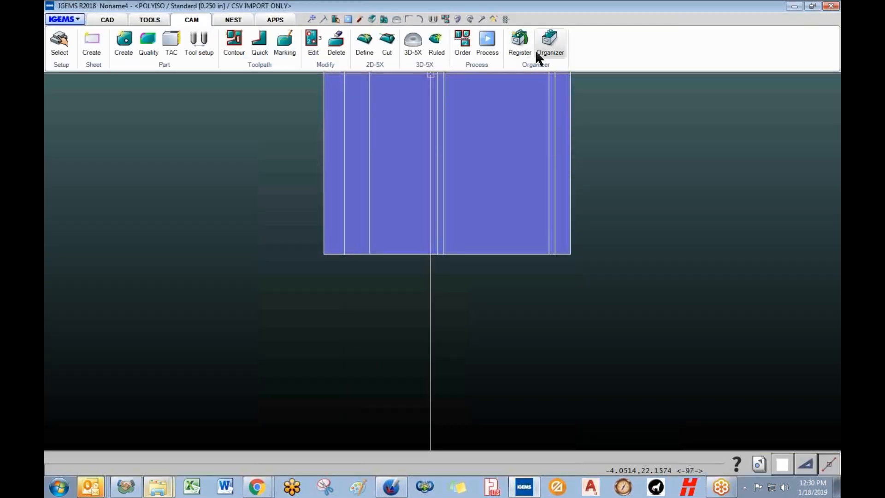
click(550, 46)
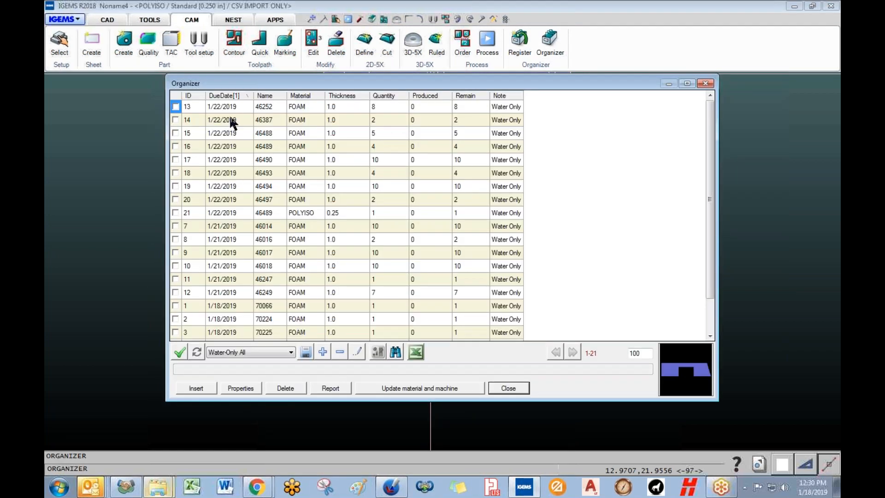
scroll(710, 247, down, 1)
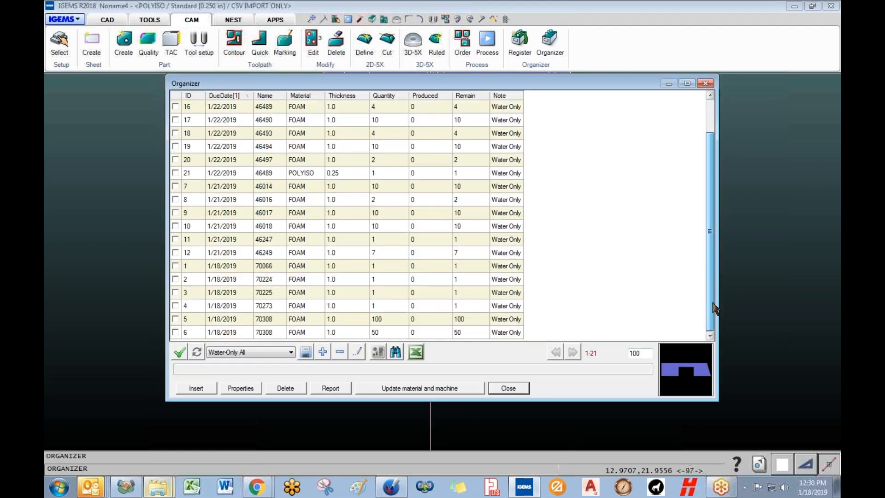
click(305, 96)
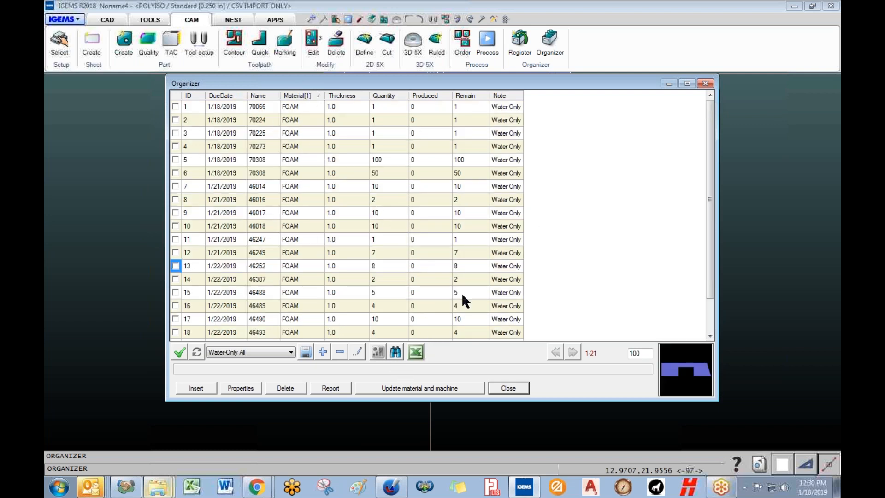
- Find the 'foam' orders, check all 20 FOAM jobs, and insert them into a new drawing
click(395, 352)
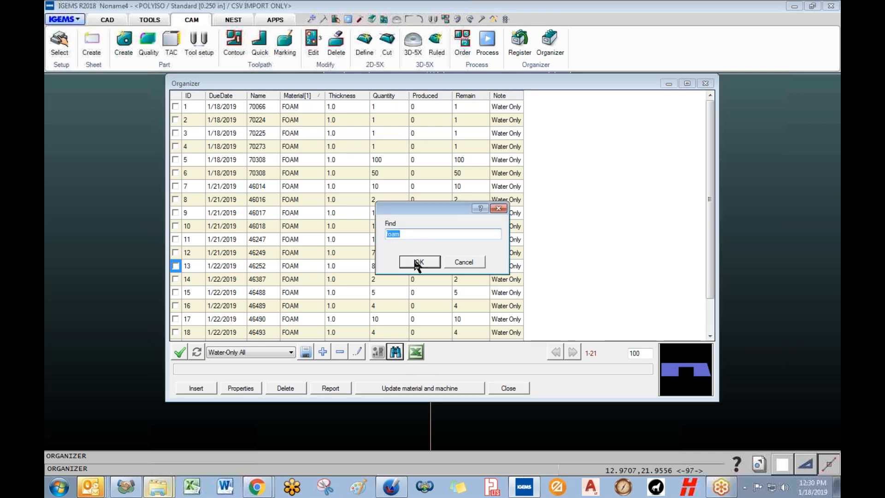
click(419, 262)
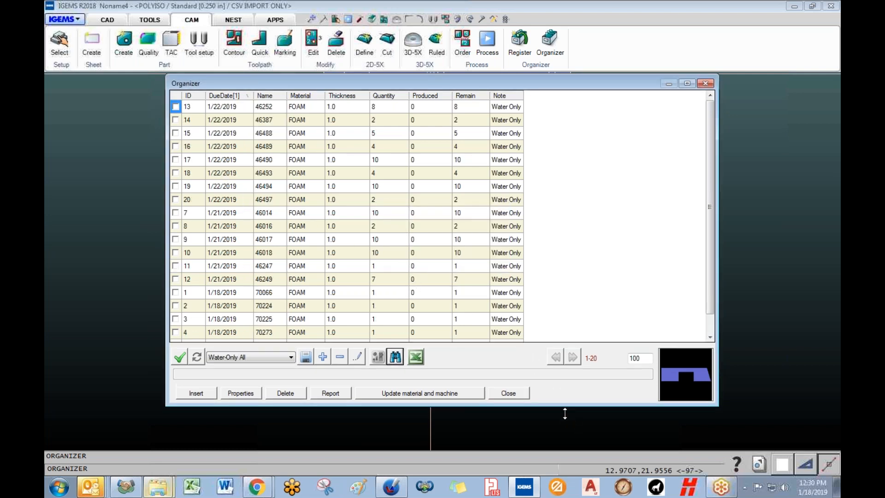
click(178, 376)
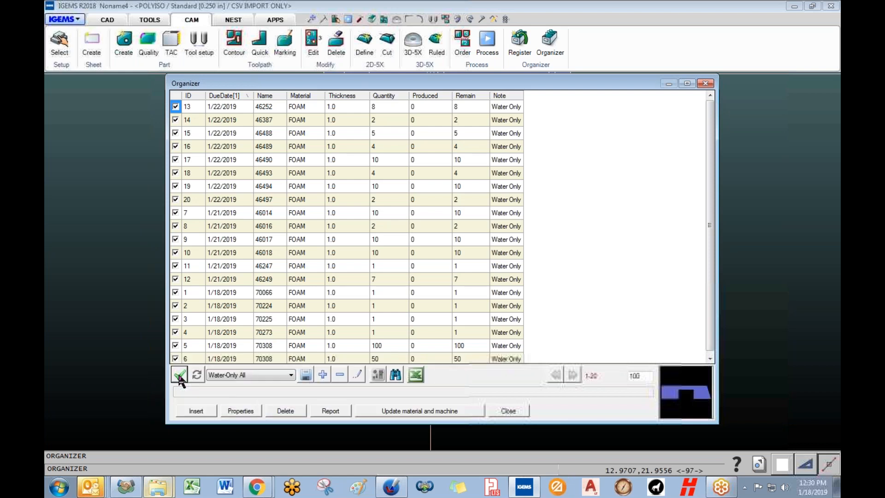
click(200, 411)
click(429, 321)
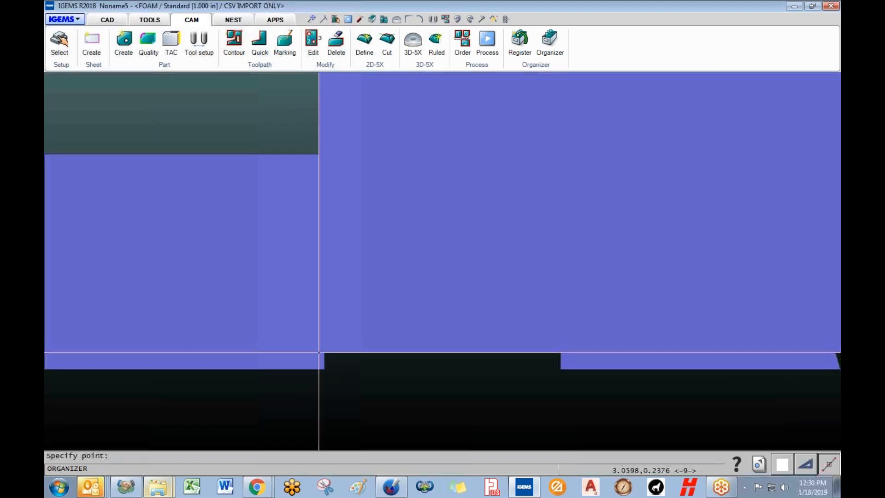
- Place the first FOAM parts: base part, wide and tall rectangles, thin bar and neighbouring rectangles
scroll(320, 357, down, 10)
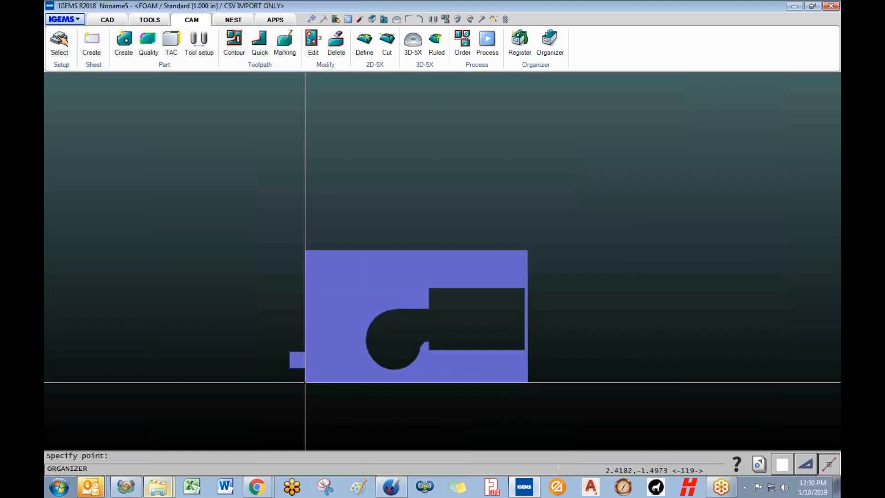
click(289, 342)
middle_drag(372, 358, 420, 429)
scroll(370, 347, down, 1)
scroll(370, 347, down, 3)
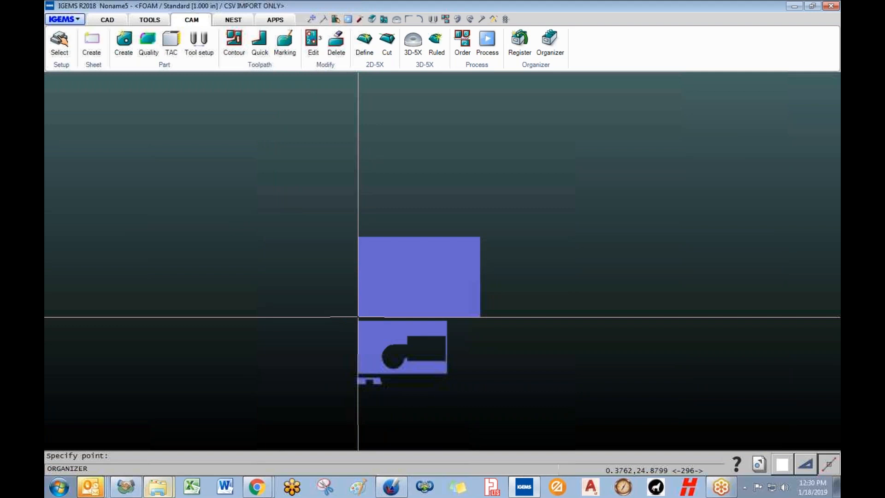
click(358, 309)
click(360, 218)
middle_drag(361, 218, 363, 281)
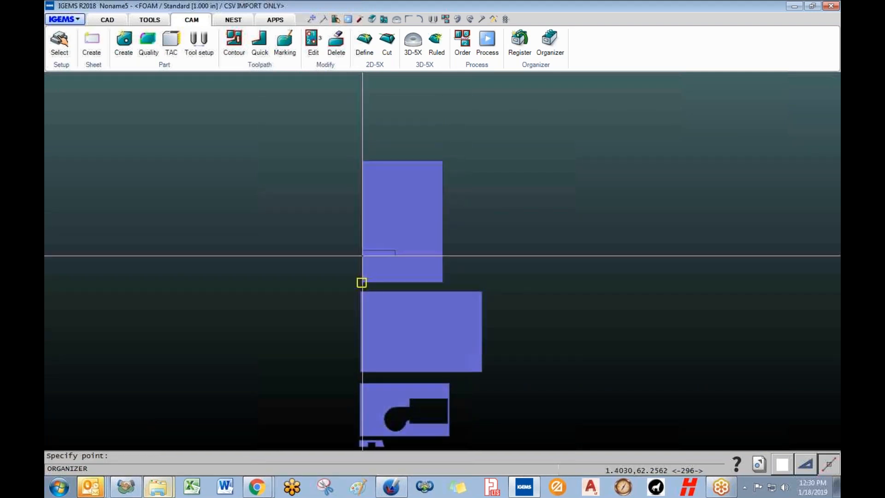
click(368, 152)
click(372, 129)
click(279, 125)
click(168, 123)
- Place the remaining FOAM parts, including the holed parts and thin bars, in a loose cluster
click(289, 181)
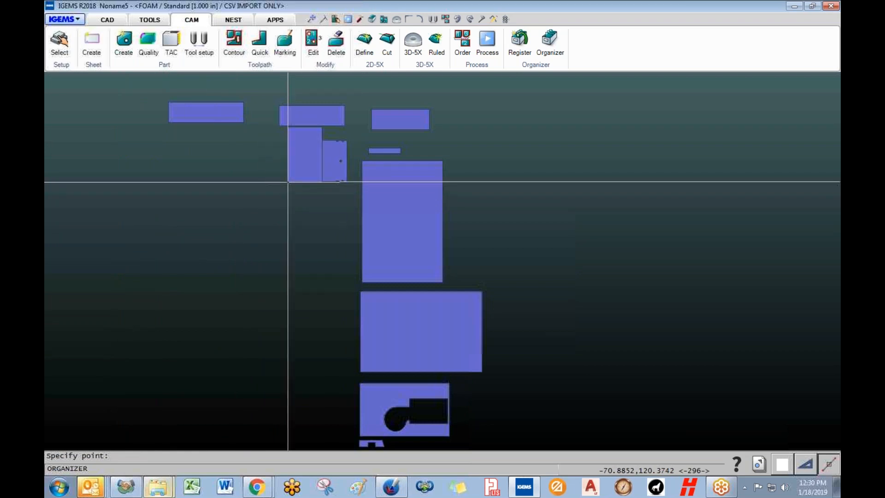
click(244, 183)
click(170, 180)
click(321, 205)
click(283, 236)
click(232, 235)
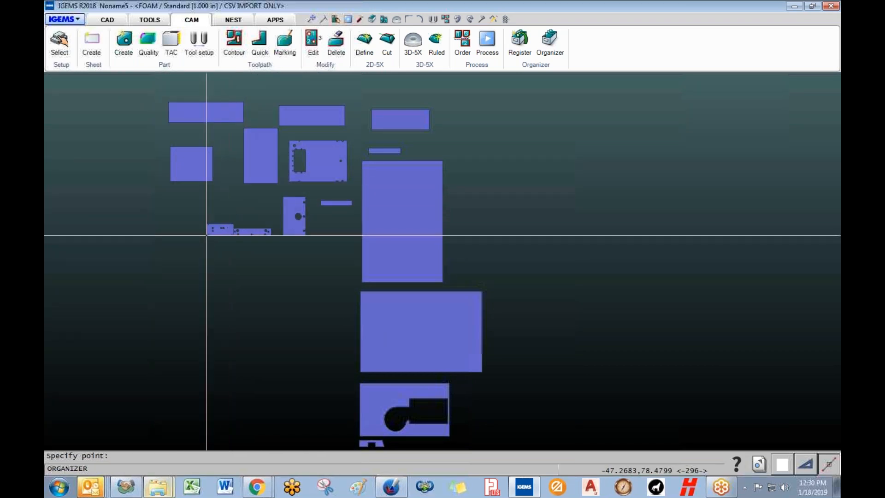
click(184, 235)
click(296, 272)
click(231, 278)
click(154, 274)
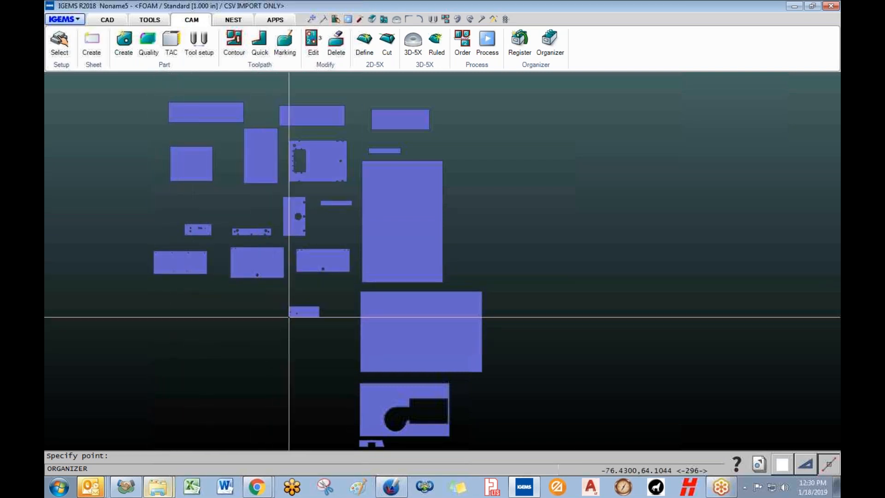
click(308, 307)
click(238, 313)
- Frame all the placed parts in view and switch to the NEST tools
scroll(298, 371, up, 2)
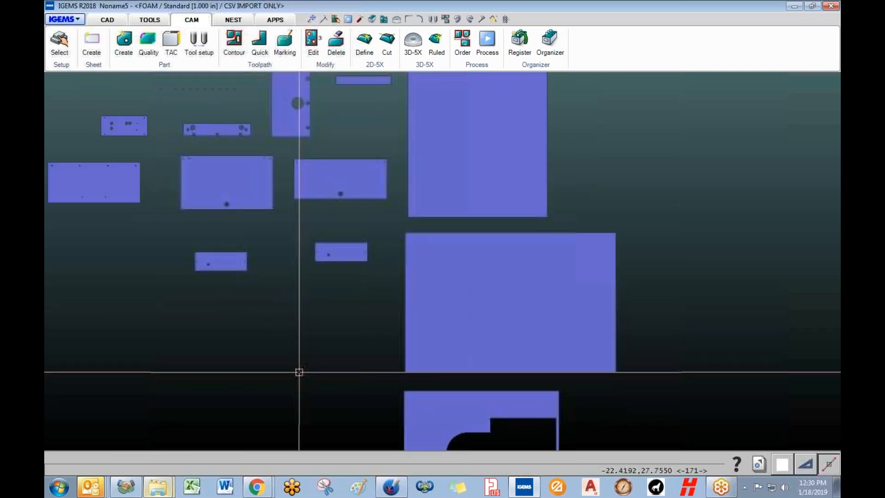
scroll(298, 374, down, 4)
scroll(329, 296, down, 3)
scroll(336, 296, up, 7)
scroll(368, 290, down, 3)
middle_drag(372, 285, 342, 244)
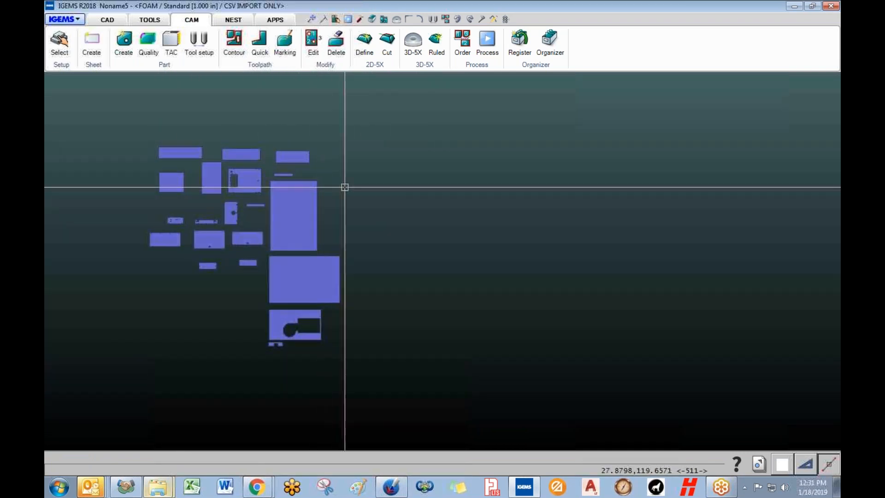
click(233, 20)
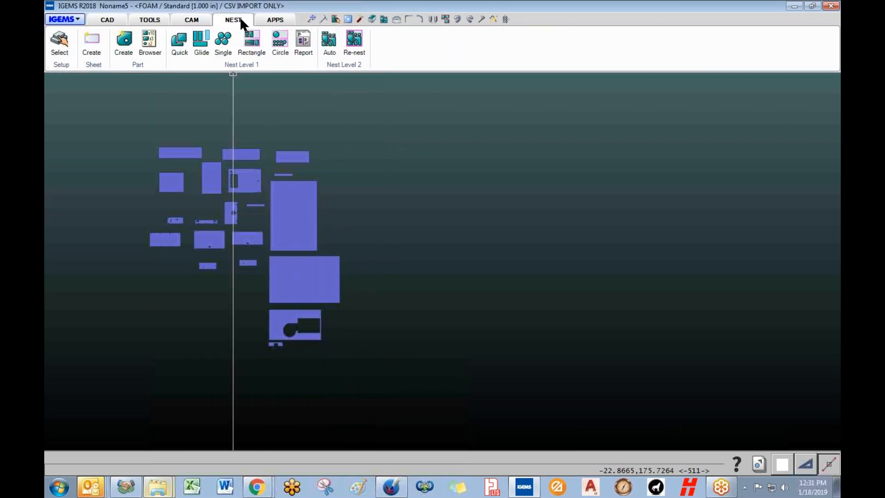
- Start Auto nest, window-select all the FOAM parts, and bring up the nest settings
click(328, 46)
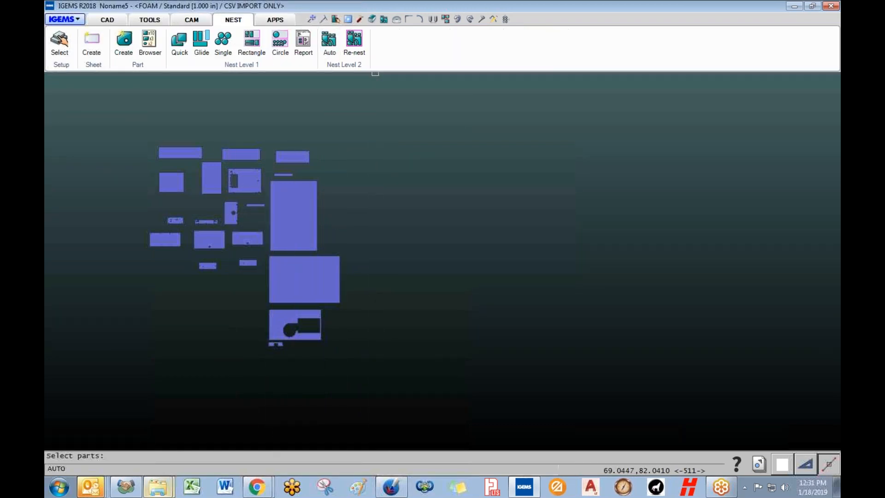
drag(131, 96, 392, 384)
right_click(392, 384)
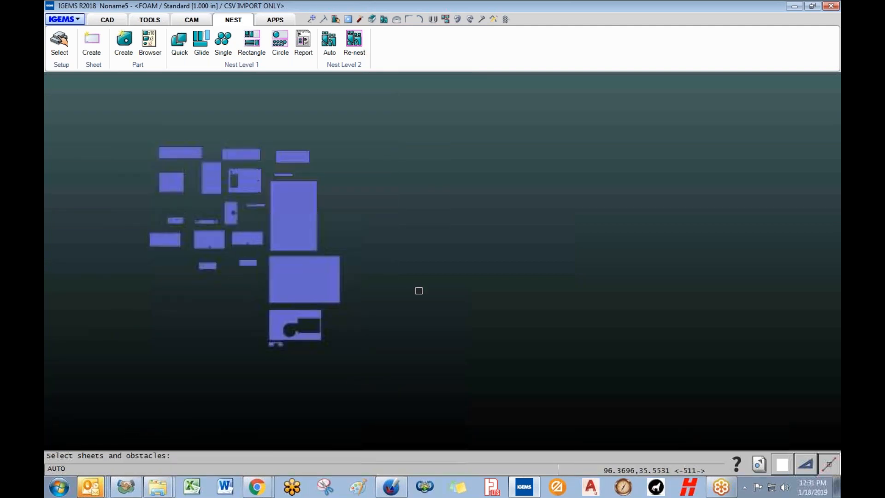
right_click(436, 198)
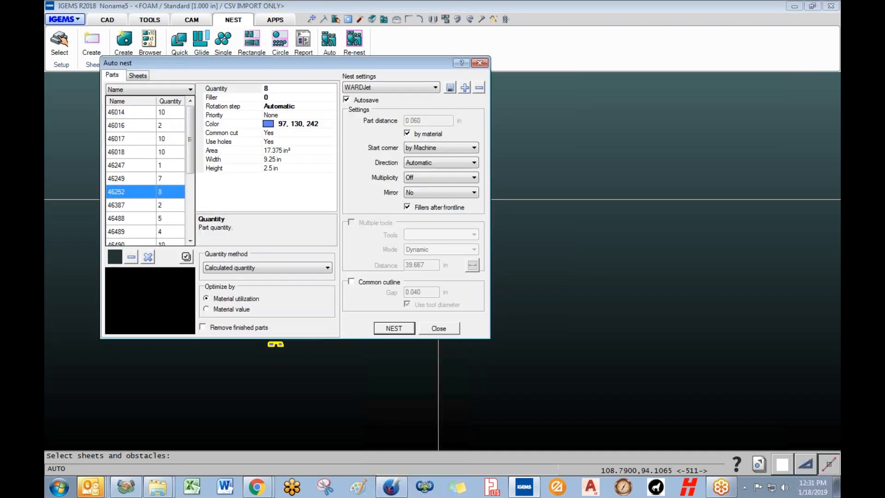
drag(313, 61, 427, 82)
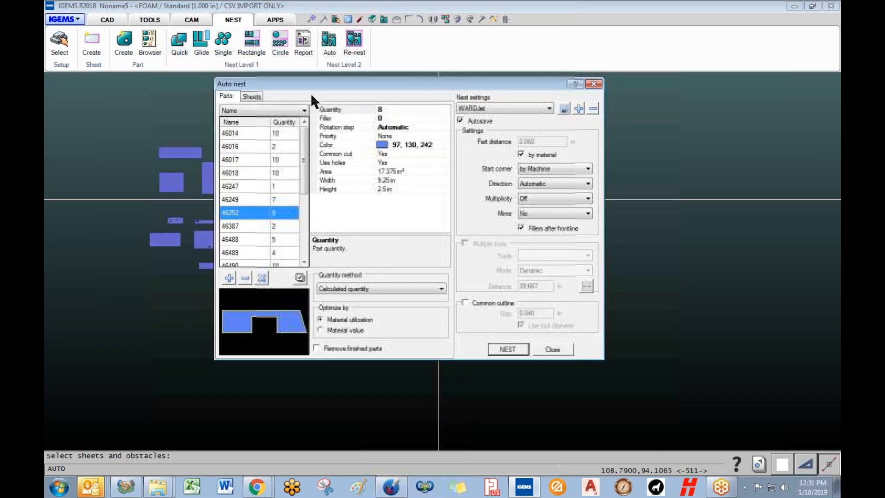
- Add a 120" x 60" standard sheet with quantity 10, enable Common cutline, and close the setup
click(253, 96)
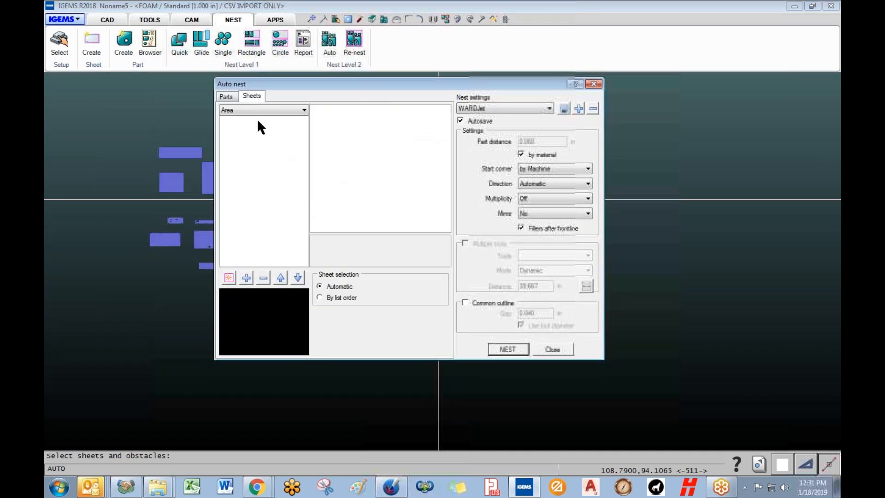
click(232, 278)
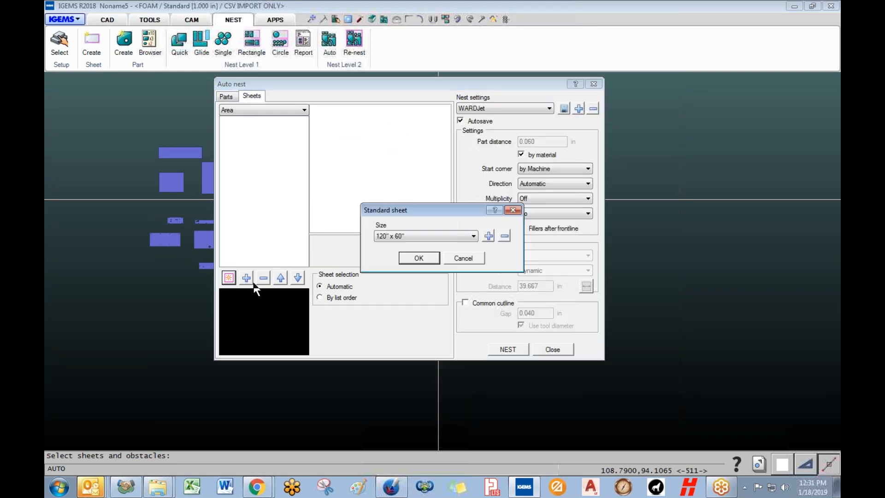
click(429, 259)
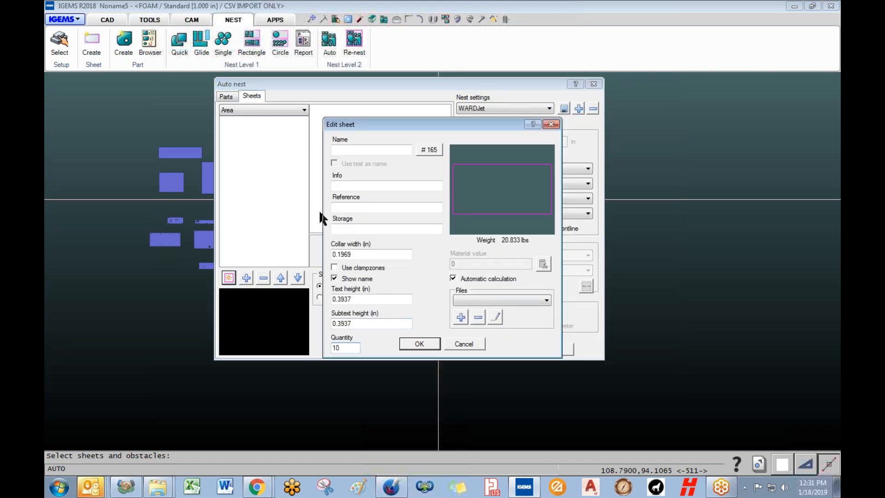
click(418, 345)
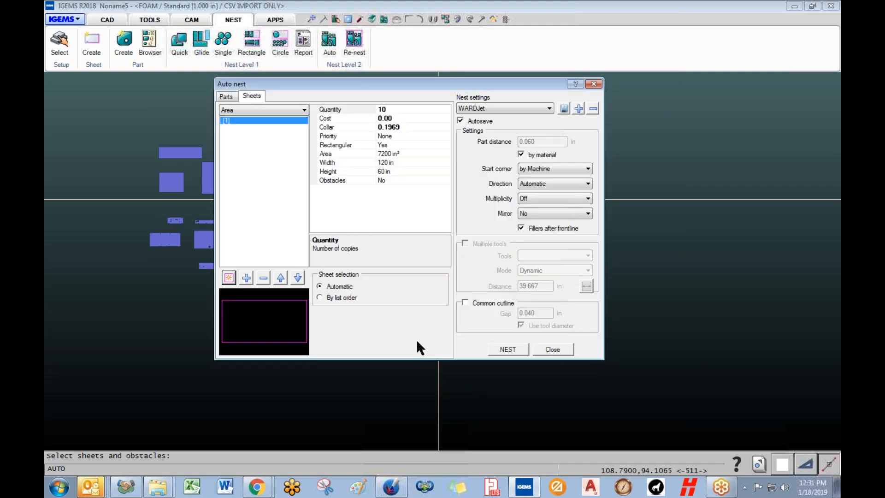
click(226, 97)
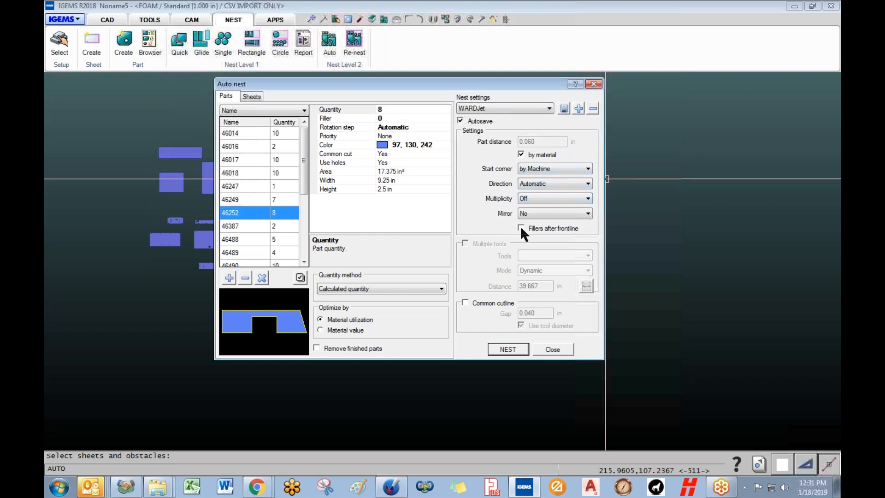
click(466, 302)
click(551, 349)
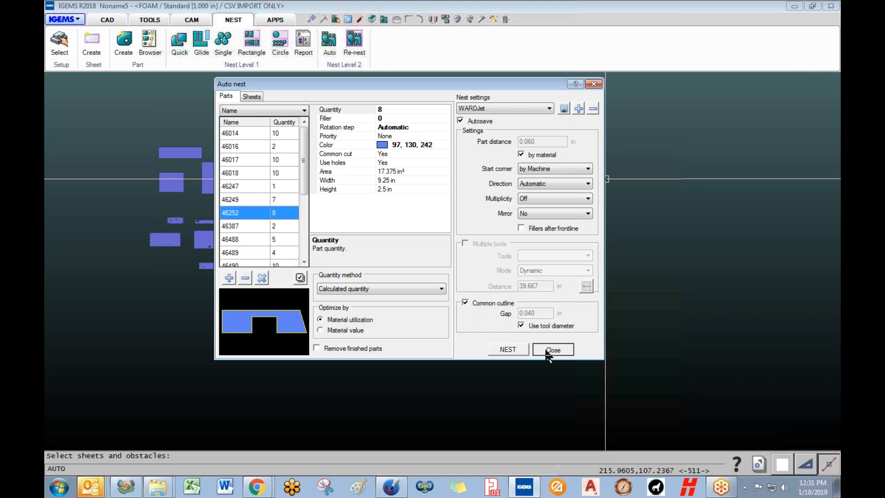
- Select the WATER-ONLY 2D machine with Foam material
click(65, 55)
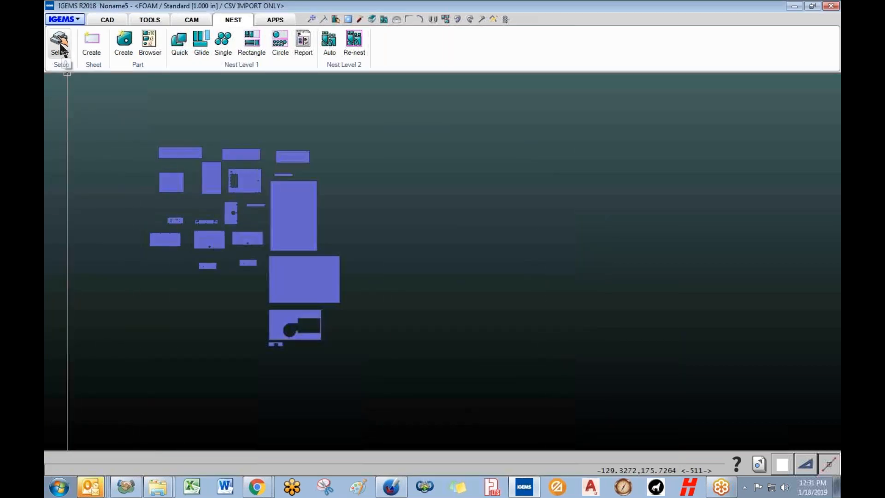
click(389, 208)
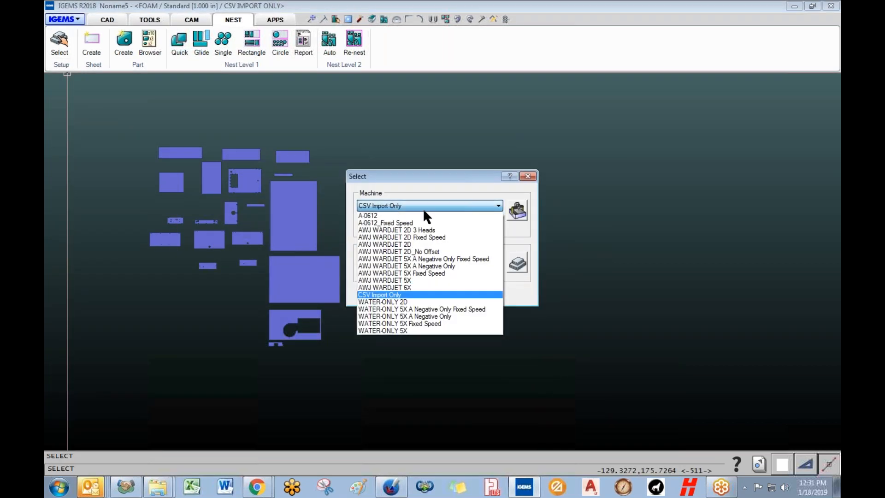
click(406, 301)
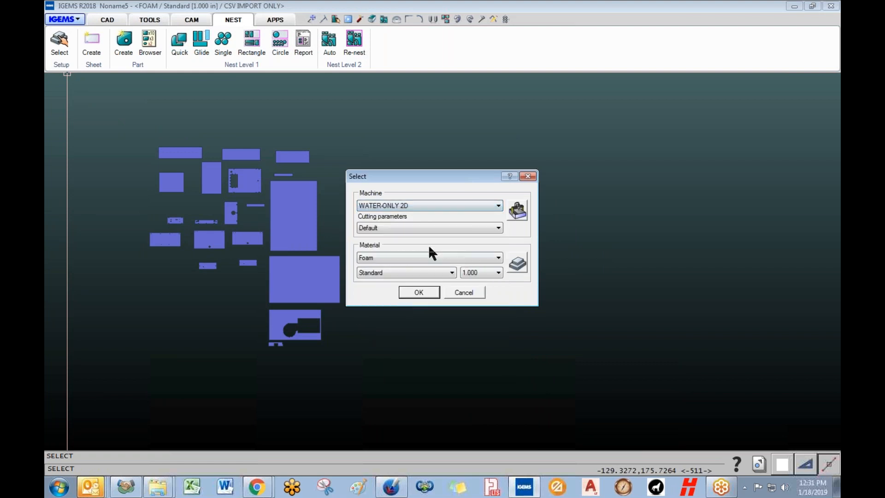
click(419, 293)
- Restart Auto nest and window-select all the parts to open the nest settings
click(329, 44)
click(111, 99)
click(384, 389)
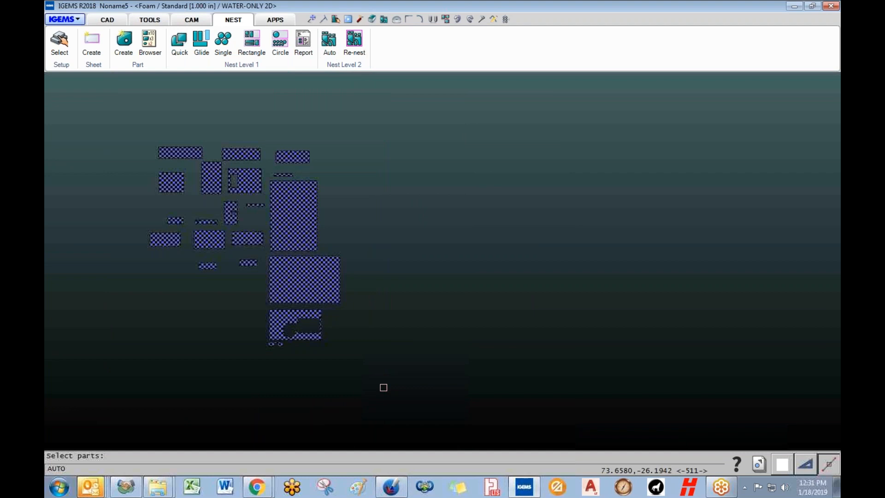
right_click(383, 387)
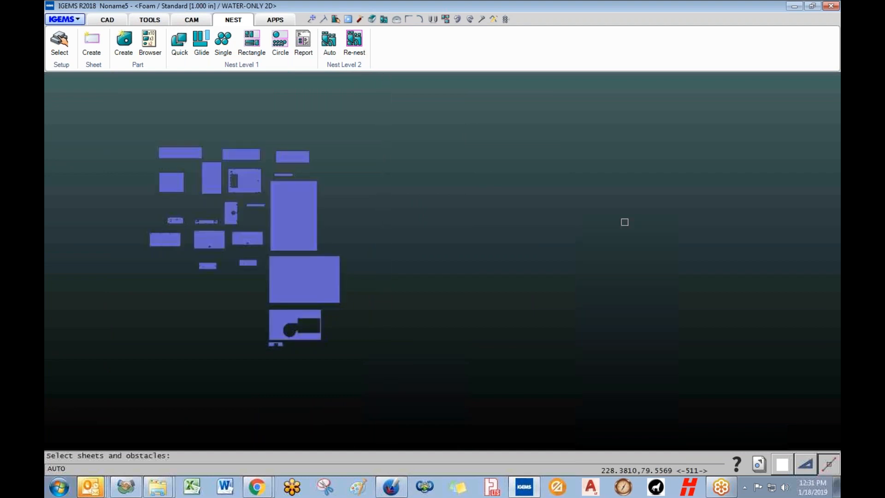
right_click(379, 245)
- Add a 120" x 60" standard sheet with quantity 10 and run the nest
click(152, 89)
click(128, 271)
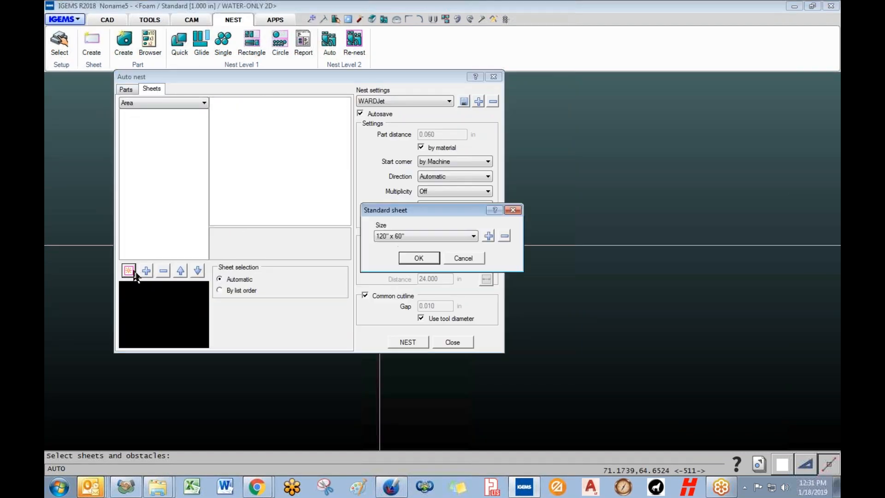
click(419, 259)
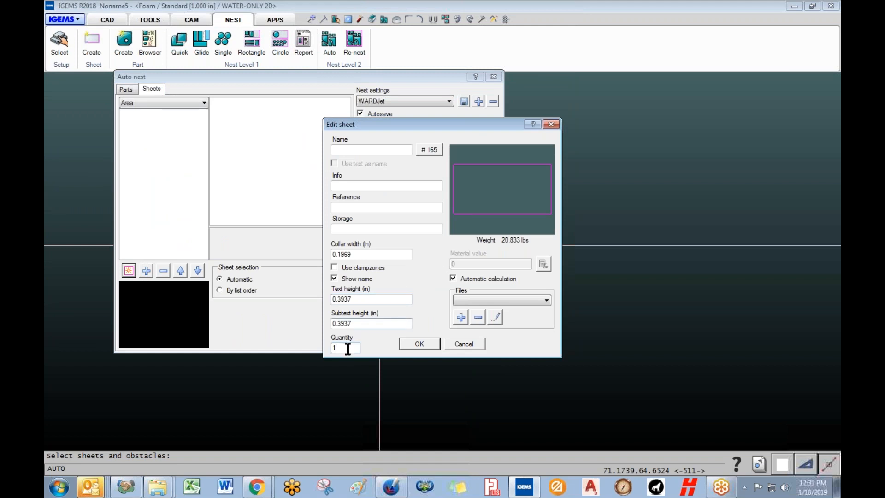
click(417, 345)
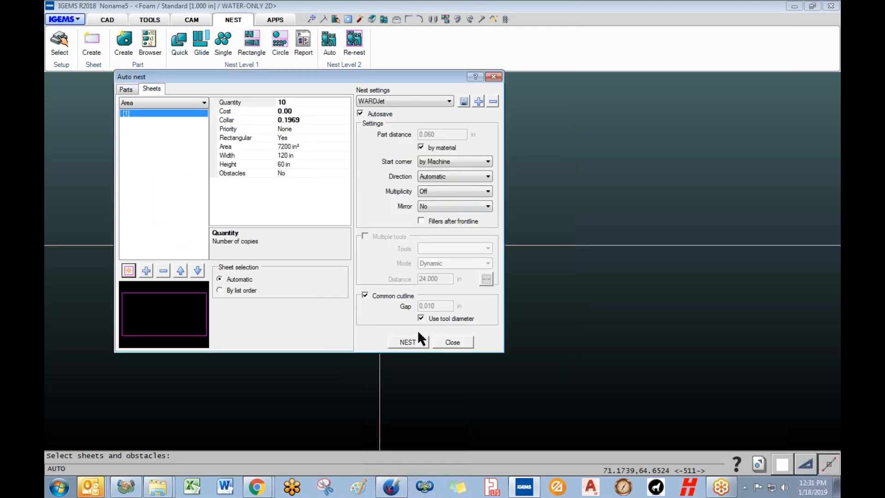
click(127, 89)
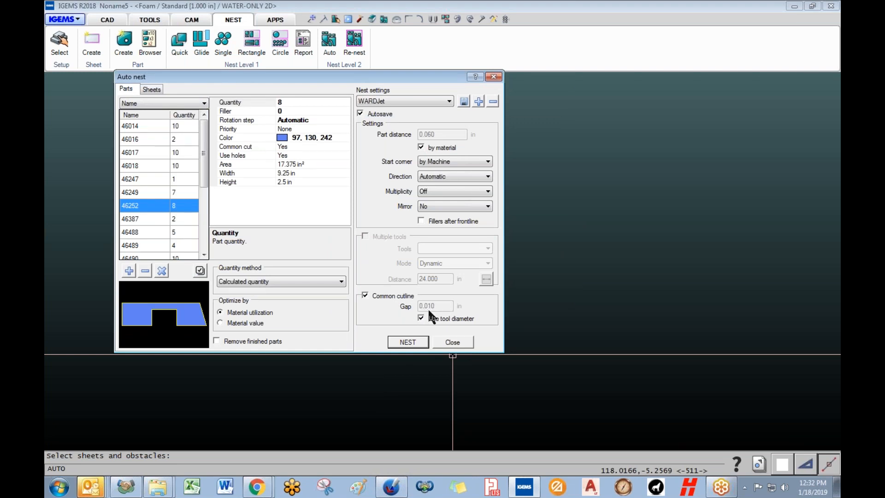
click(418, 344)
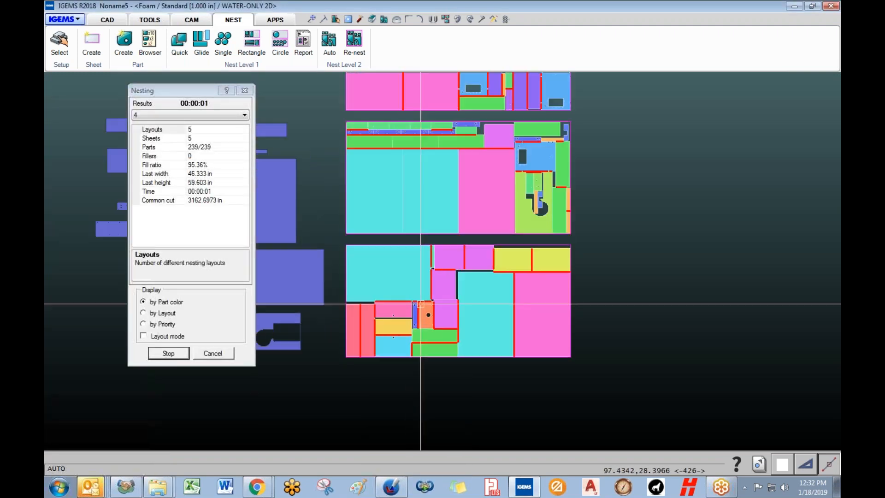
- Inspect the running nest (239/239 parts on 5 sheets) and cancel back to the settings
scroll(420, 302, down, 6)
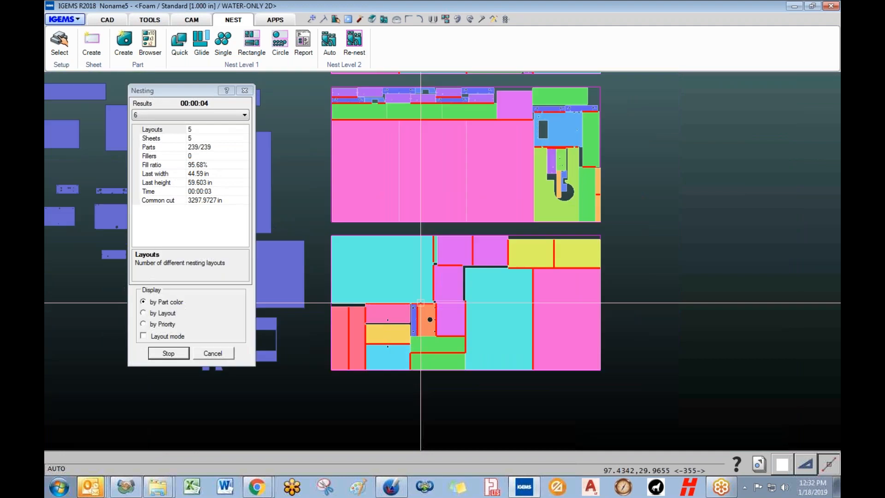
middle_drag(437, 245, 370, 328)
scroll(371, 326, up, 1)
scroll(371, 326, down, 1)
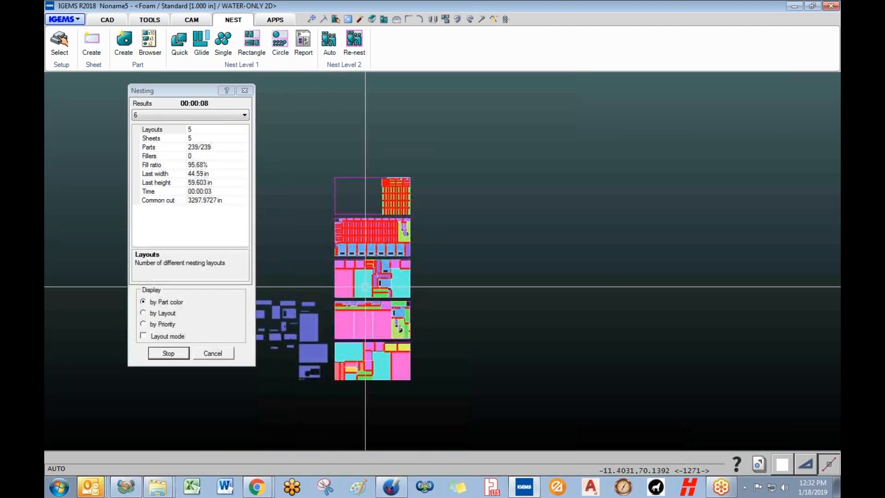
click(220, 356)
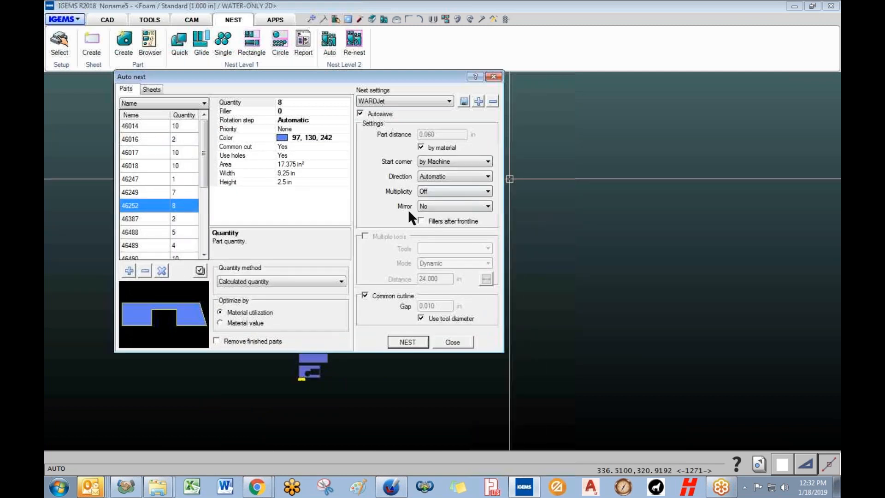
- Turn Multiplicity on, re-run the nest, and stop it at result 15 with 95.49% fill
click(430, 191)
click(431, 208)
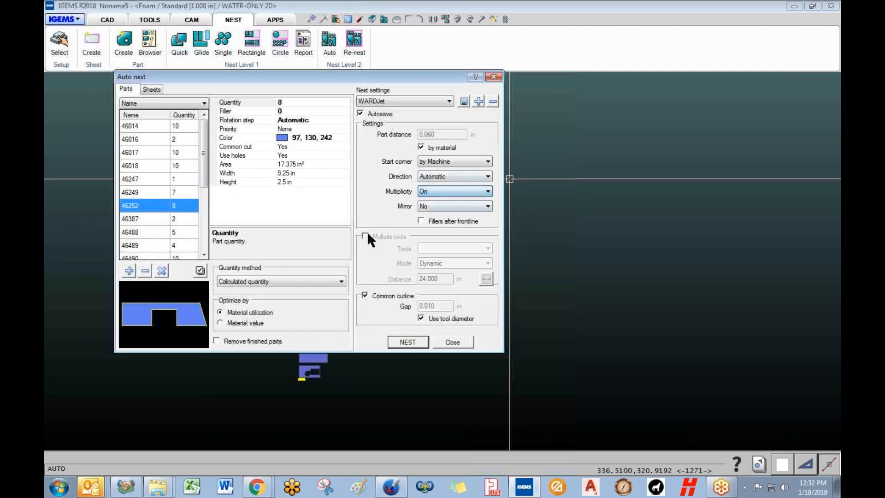
click(407, 342)
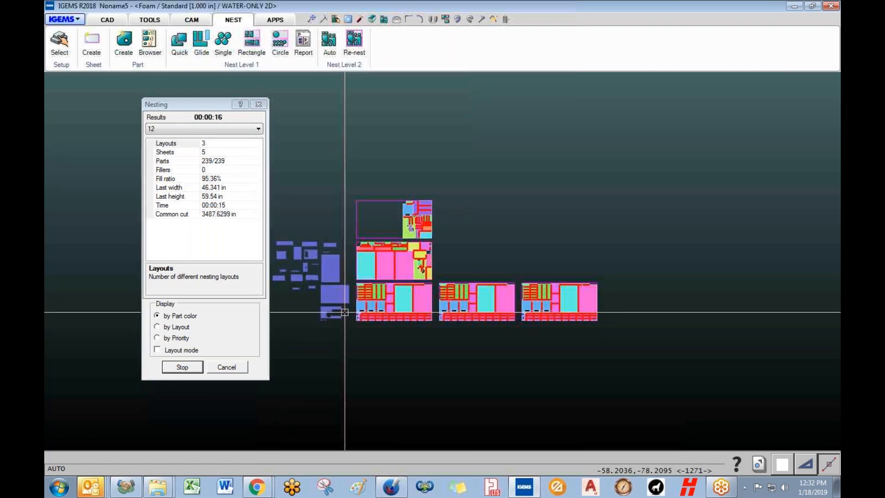
scroll(377, 290, up, 5)
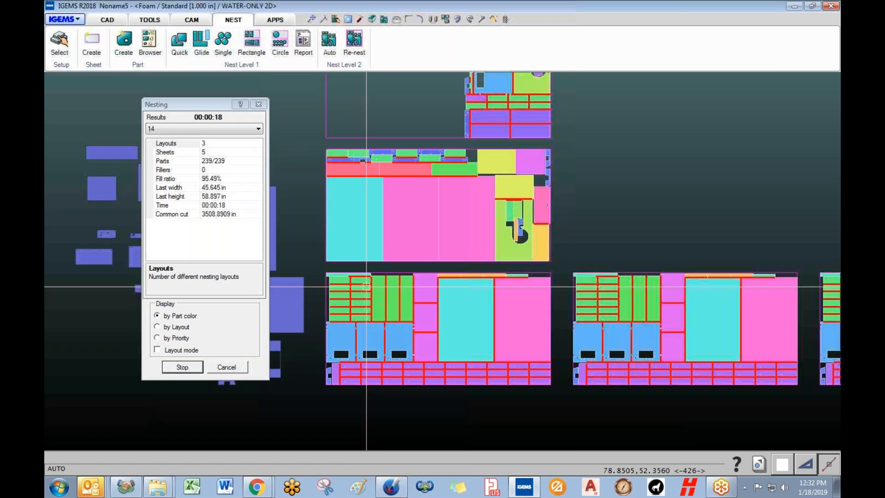
scroll(457, 290, down, 6)
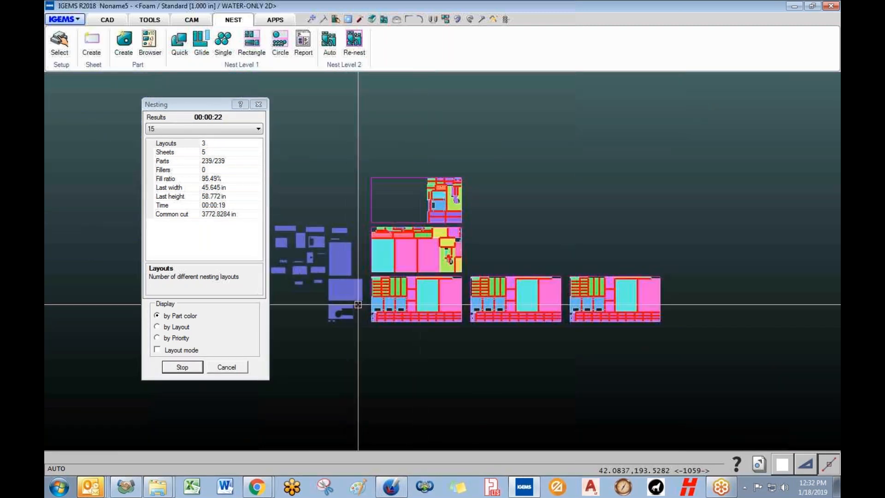
click(191, 368)
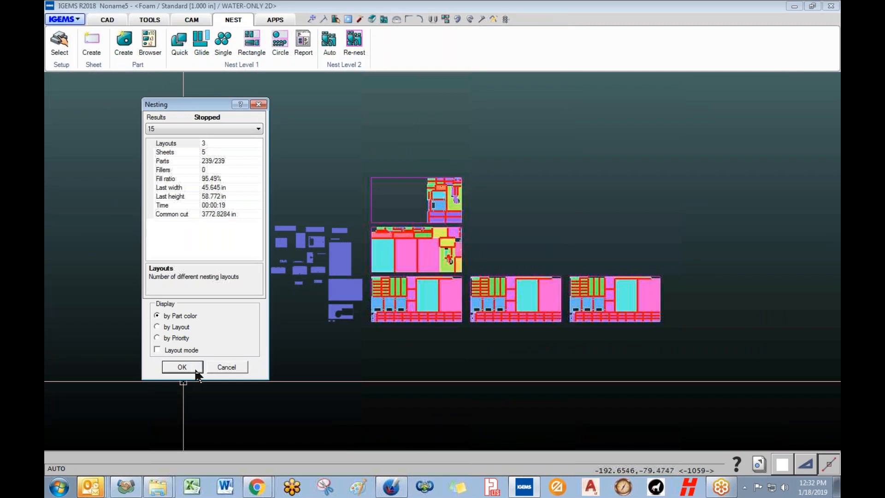
- Accept the stopped nesting result in the Nesting dialog
click(183, 367)
scroll(304, 363, up, 5)
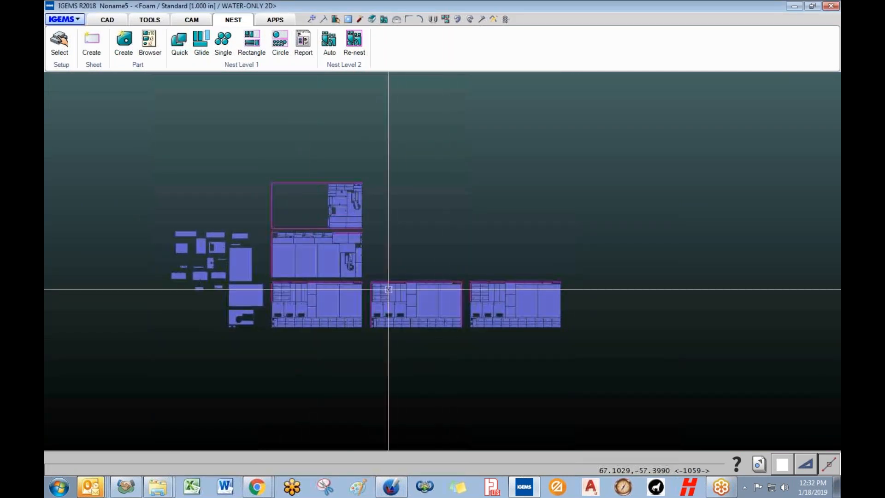
scroll(348, 124, up, 4)
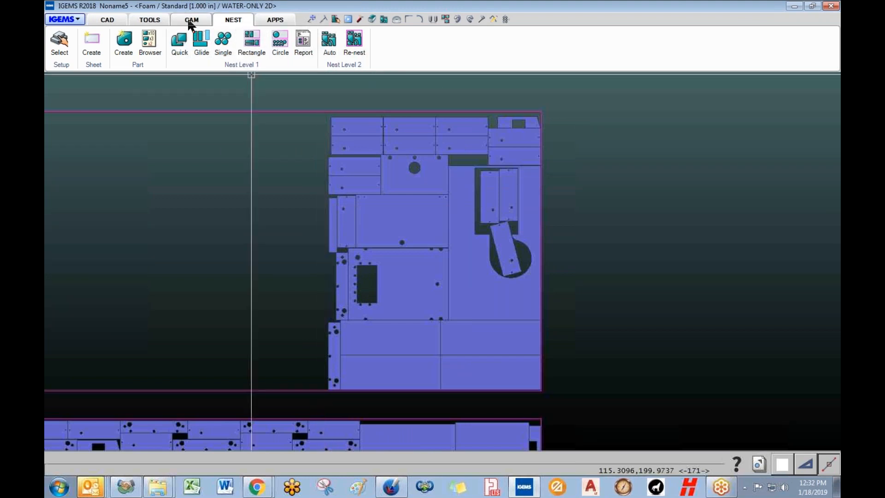
- Draw a vertical line down the top sheet along the edge of its nested parts
click(107, 20)
click(98, 45)
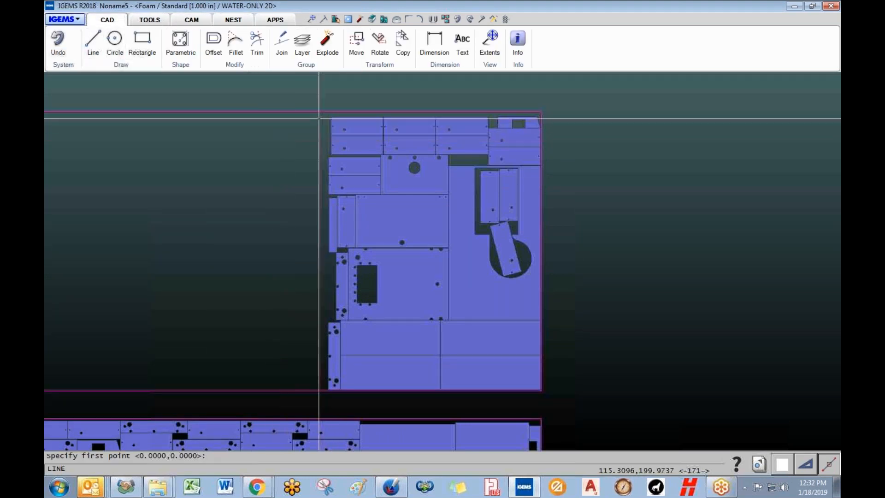
click(325, 107)
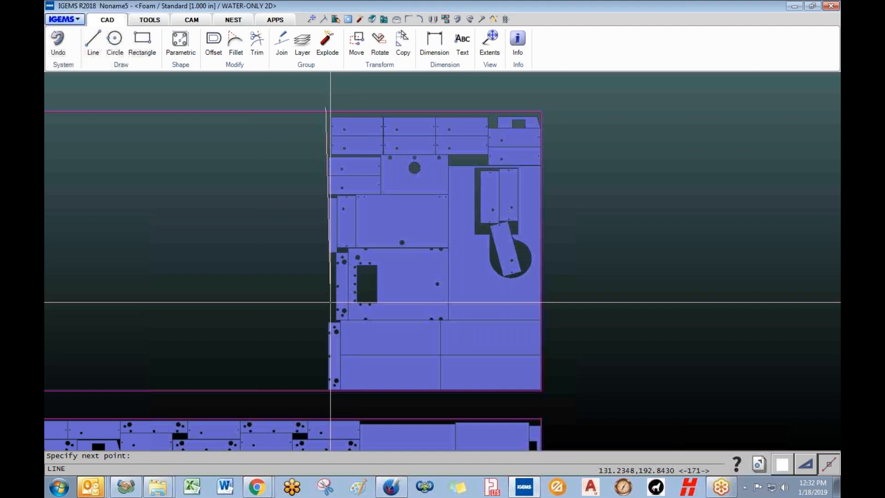
click(326, 395)
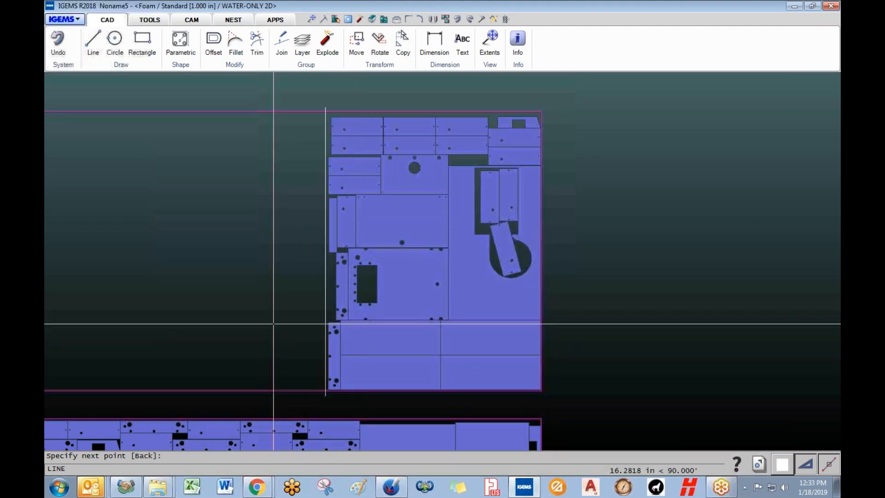
scroll(318, 338, down, 8)
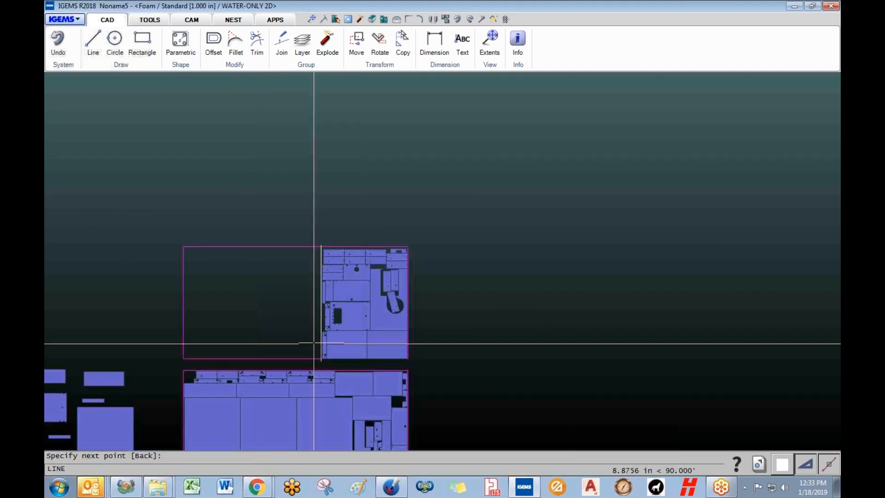
middle_drag(416, 371, 431, 270)
key(Escape)
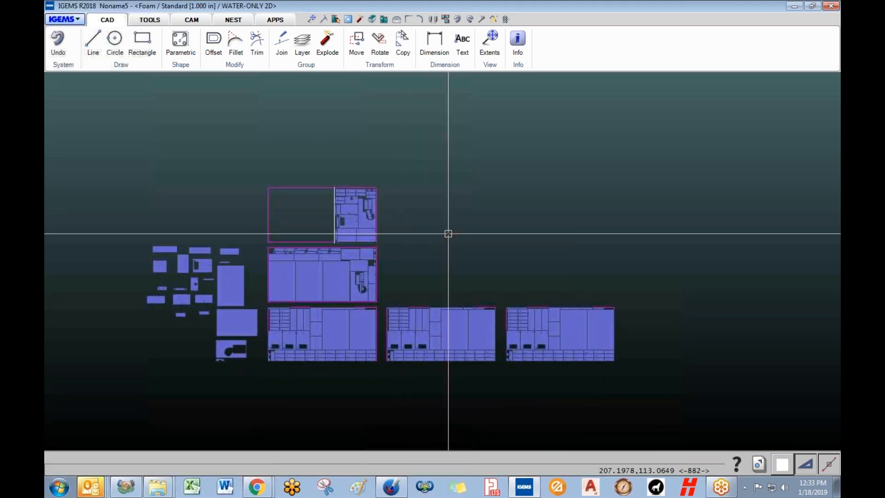
middle_drag(352, 252, 359, 242)
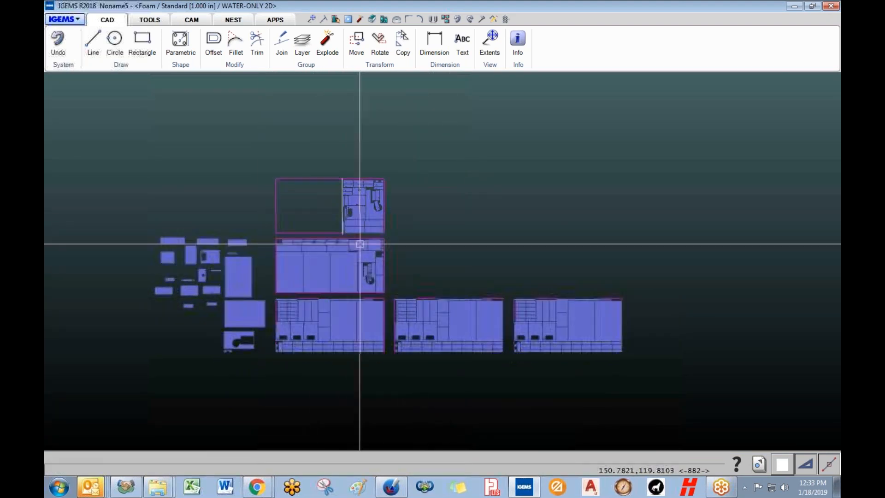
- Set up Sheetwise common cutlines with 12 in minimum length and the lead-in length changed from 0.125 to 0
click(192, 20)
click(255, 65)
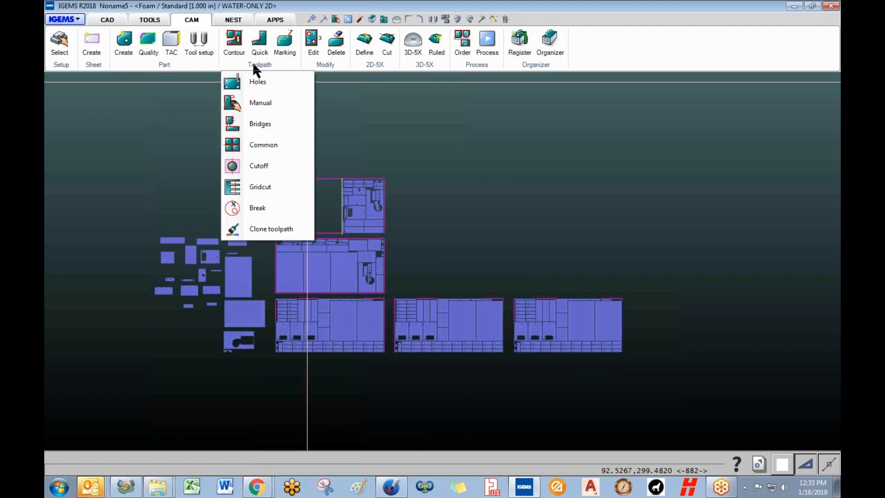
click(264, 144)
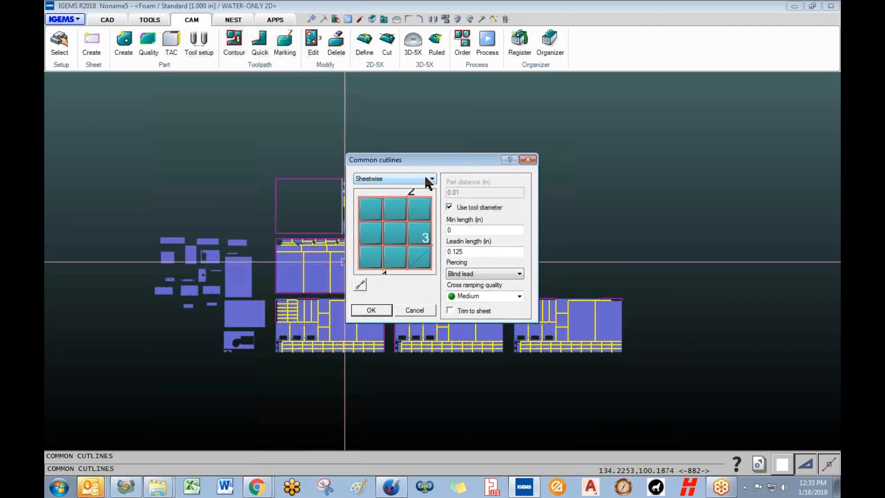
drag(445, 159, 562, 164)
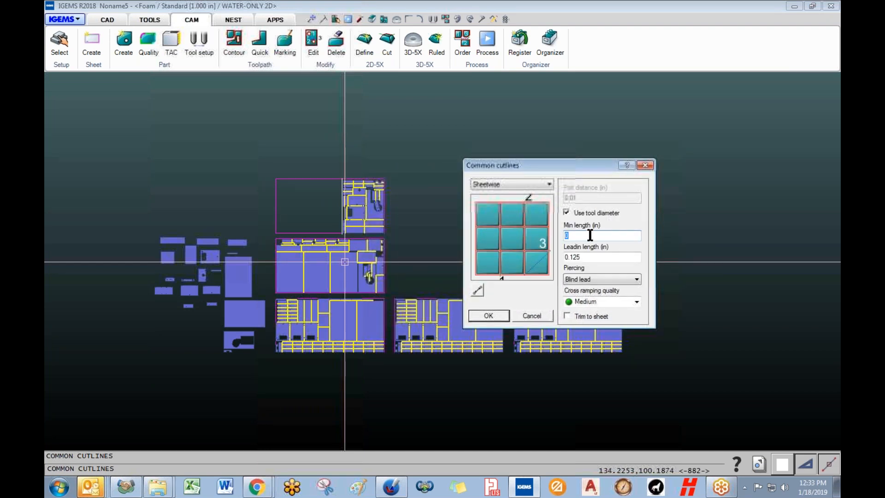
click(587, 257)
double_click(583, 258)
text(0)
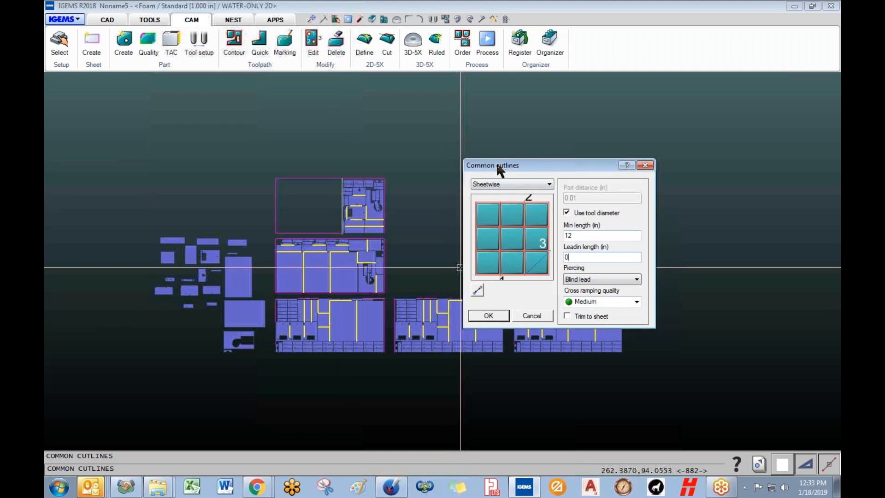
- Confirm the cutline settings and apply common cutlines to the parts on all five sheets
drag(502, 163, 477, 164)
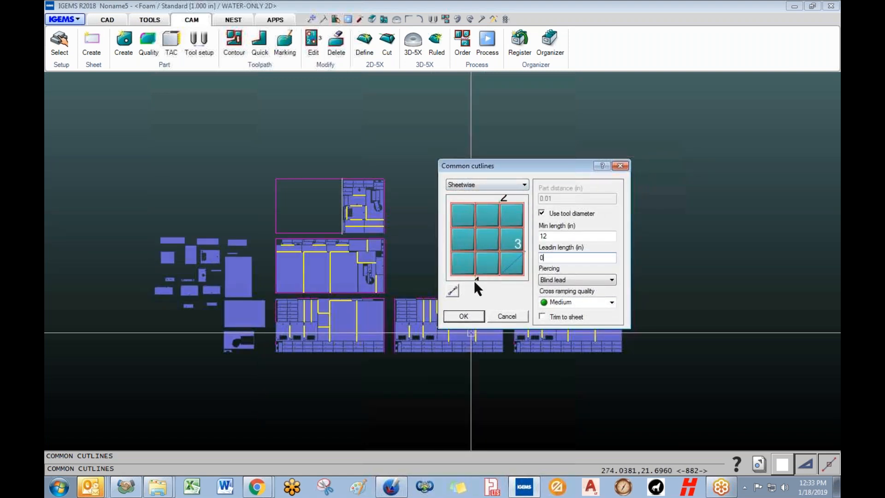
click(463, 316)
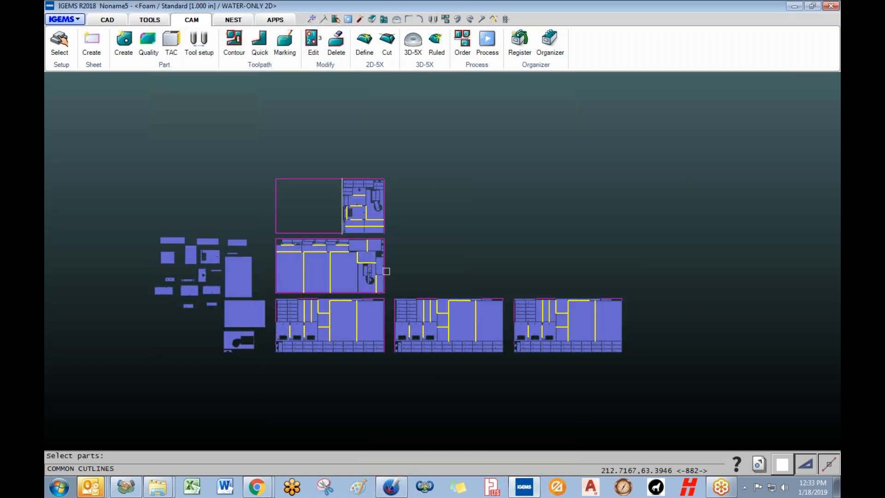
drag(266, 164, 638, 368)
right_click(638, 368)
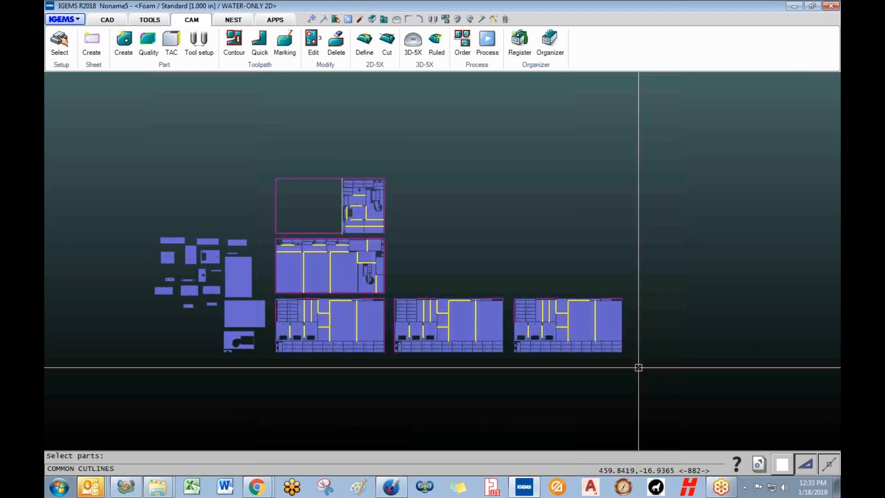
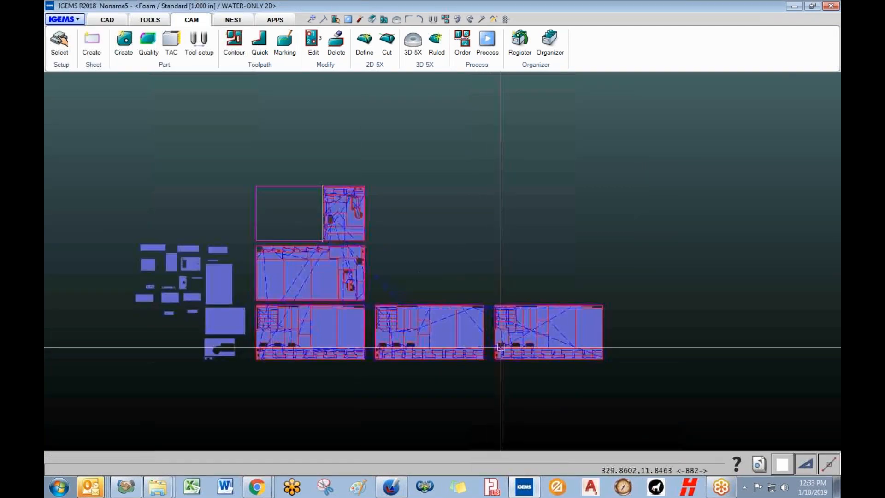
- Clear the toolpaths on the two lower-right sheets, then delete those sheets, leaving three
scroll(500, 332, up, 2)
drag(530, 386, 452, 279)
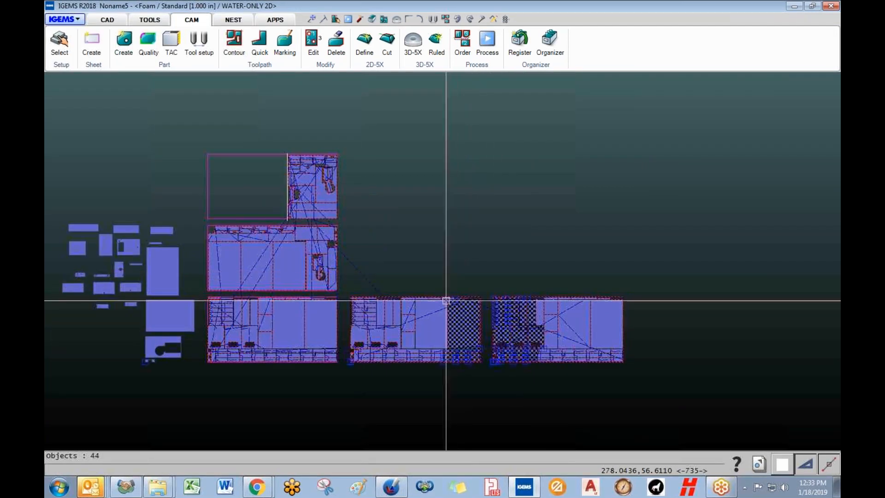
key(Escape)
key(ctrl+z)
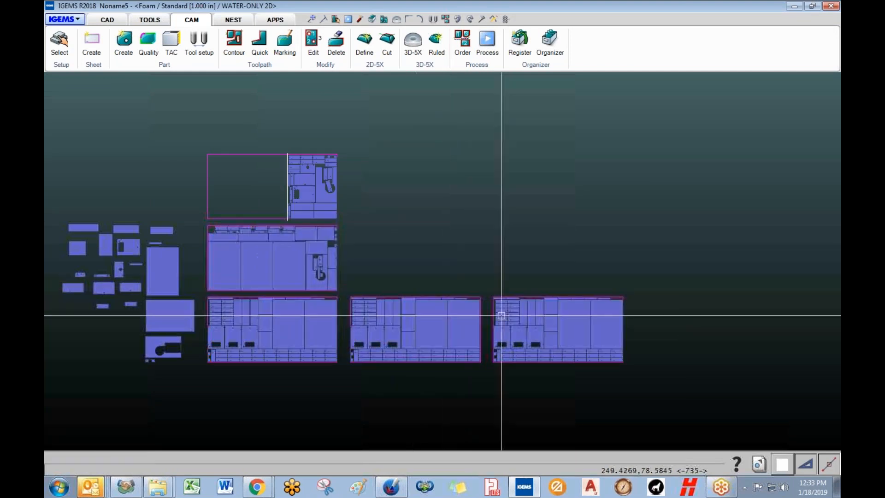
drag(653, 392, 348, 264)
key(Delete)
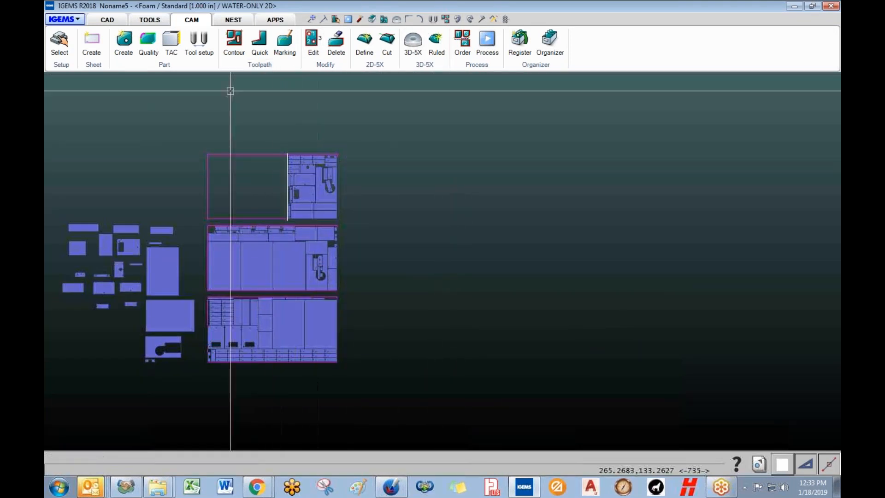
- Apply common cutlines with the existing settings to the bottom sheet's parts
click(272, 69)
click(257, 144)
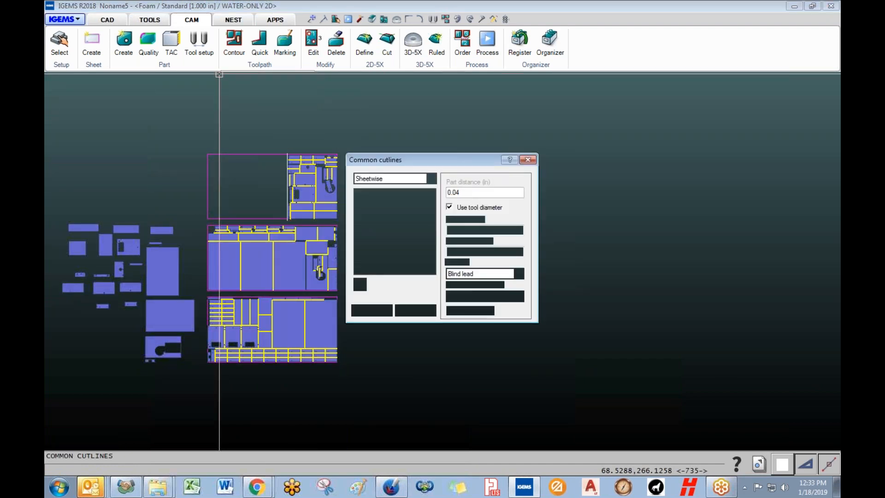
click(372, 310)
scroll(212, 295, up, 4)
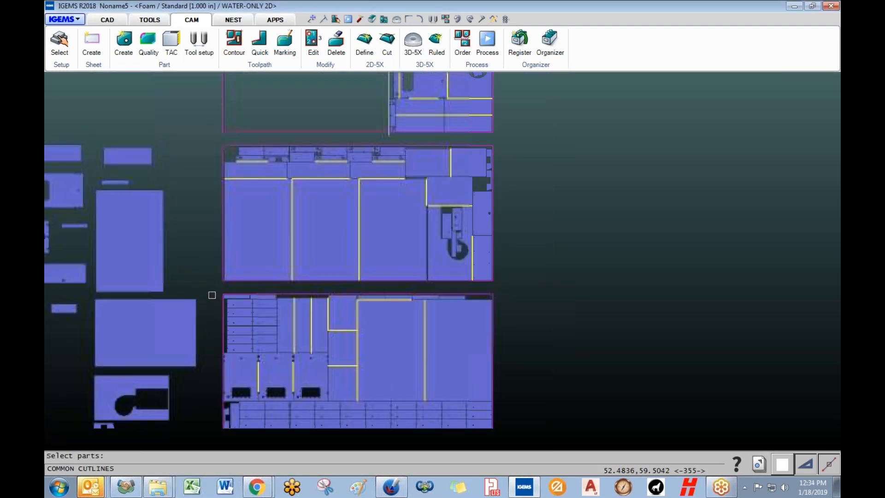
drag(212, 294, 519, 435)
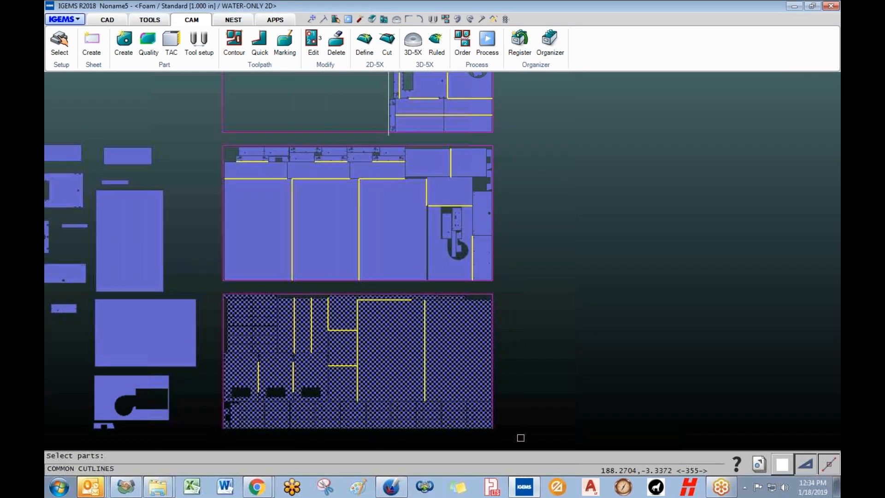
right_click(517, 436)
- Zoom and pan to inspect the bottom sheet's new cutlines, then bring the top sheet into view
middle_drag(423, 427, 412, 335)
scroll(385, 258, up, 4)
scroll(468, 284, up, 5)
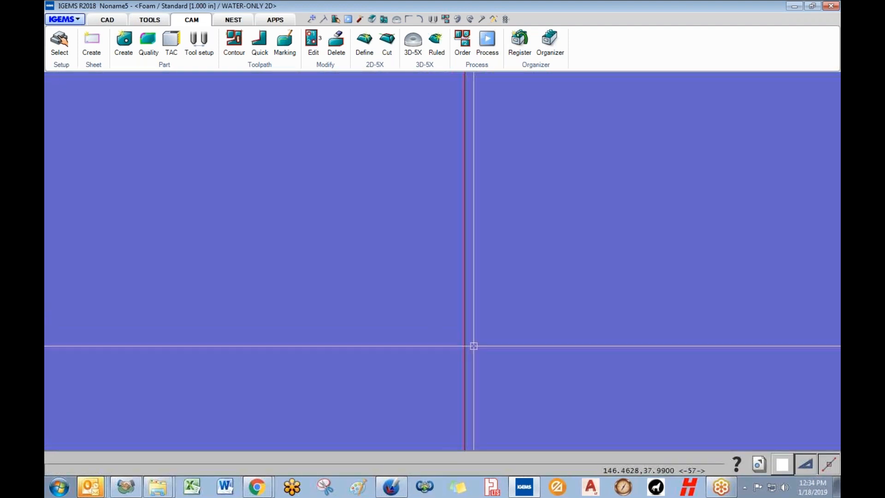
scroll(464, 356, up, 3)
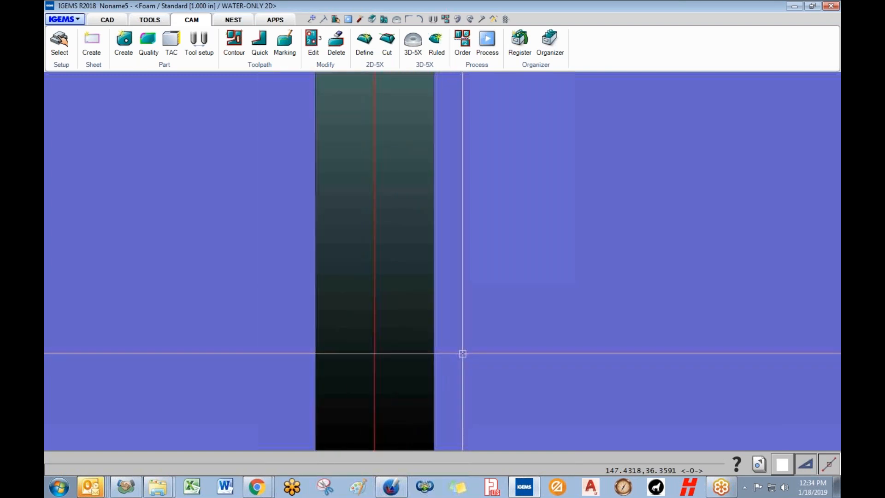
scroll(463, 355, down, 3)
scroll(462, 353, down, 8)
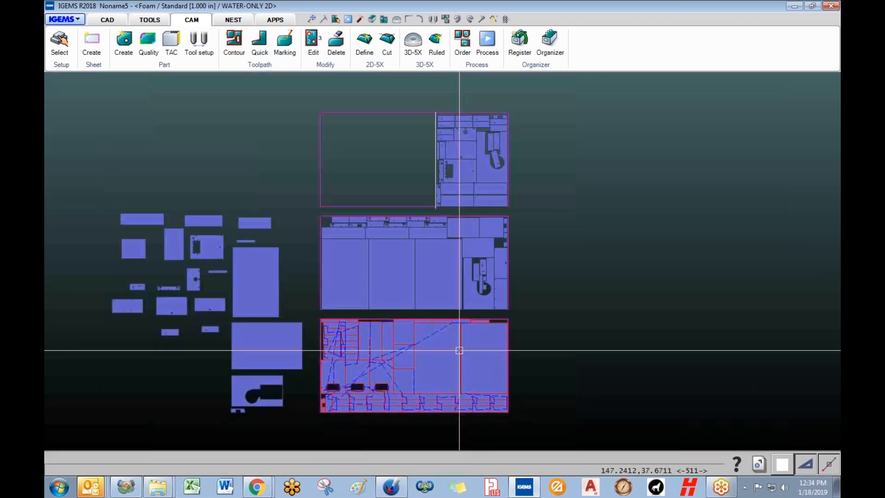
middle_drag(460, 349, 399, 438)
scroll(425, 263, up, 5)
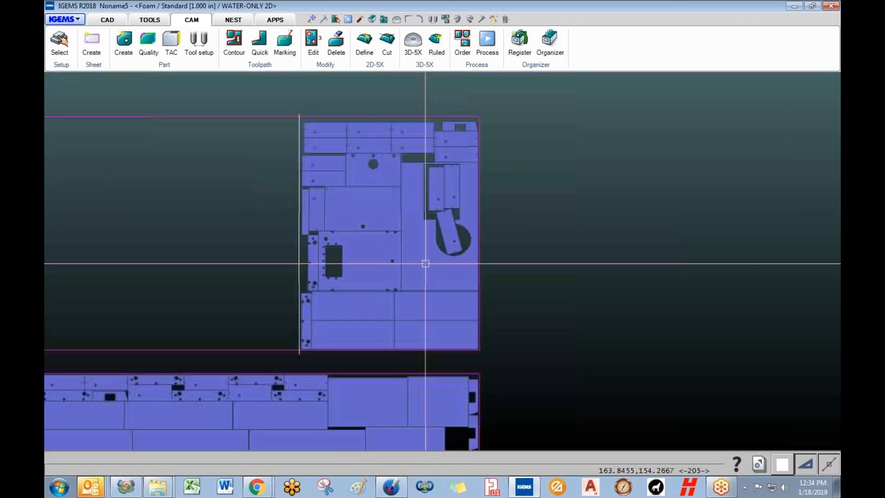
scroll(422, 266, down, 2)
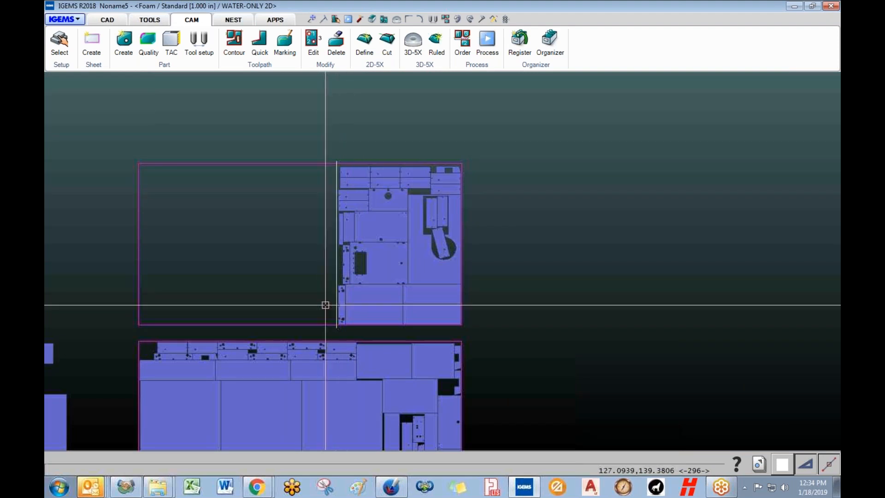
- Apply common cutlines with the same settings to the top sheet's parts
click(258, 65)
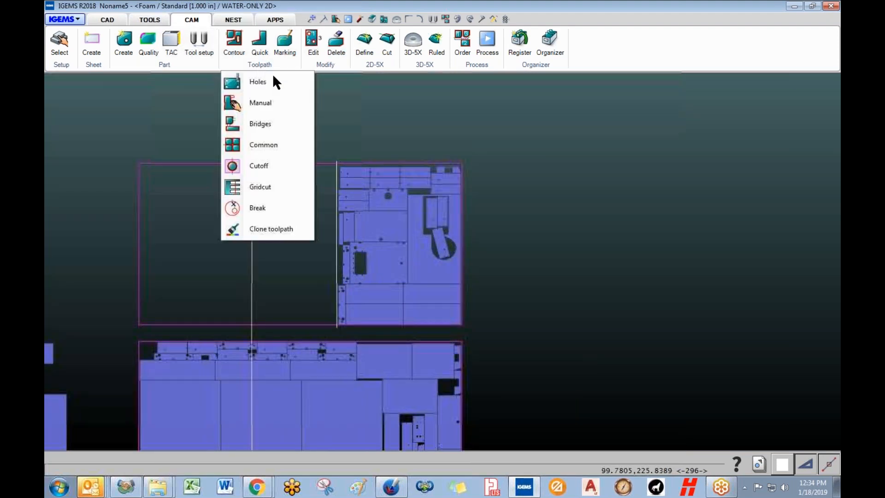
click(258, 144)
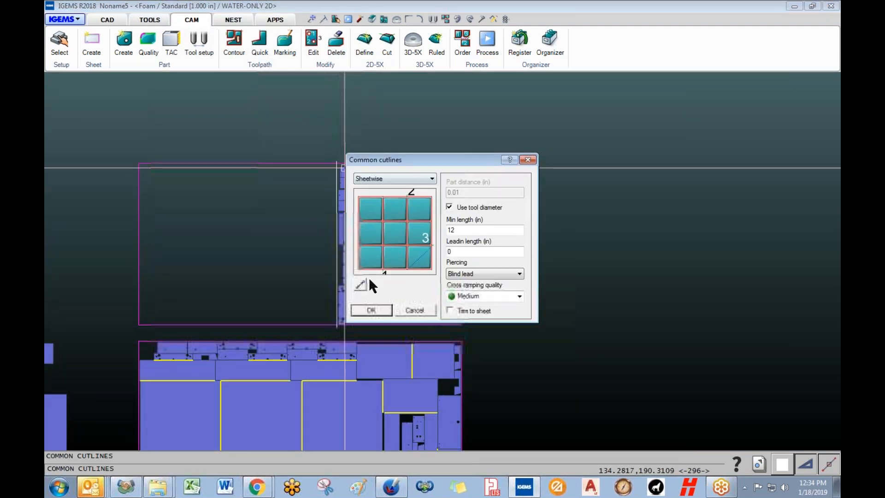
click(371, 310)
drag(104, 146, 475, 333)
right_click(476, 333)
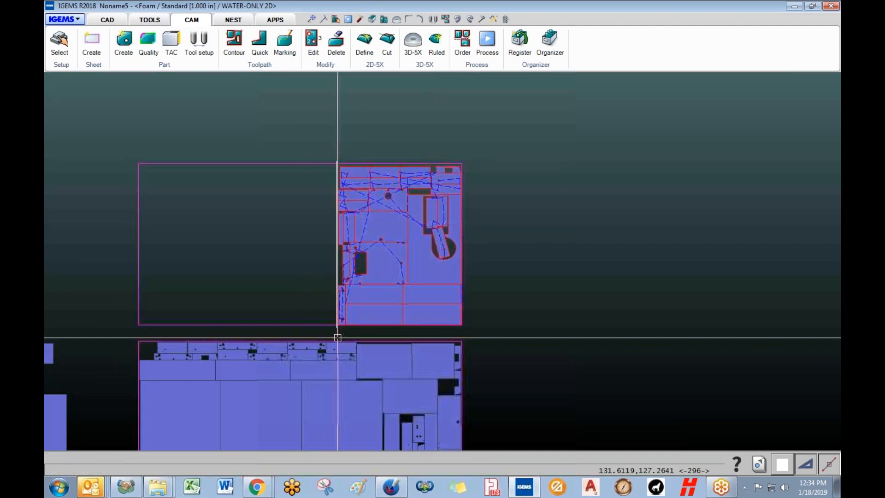
- Browse the Sheet and Part menus, then return to the Toolpath list
click(93, 65)
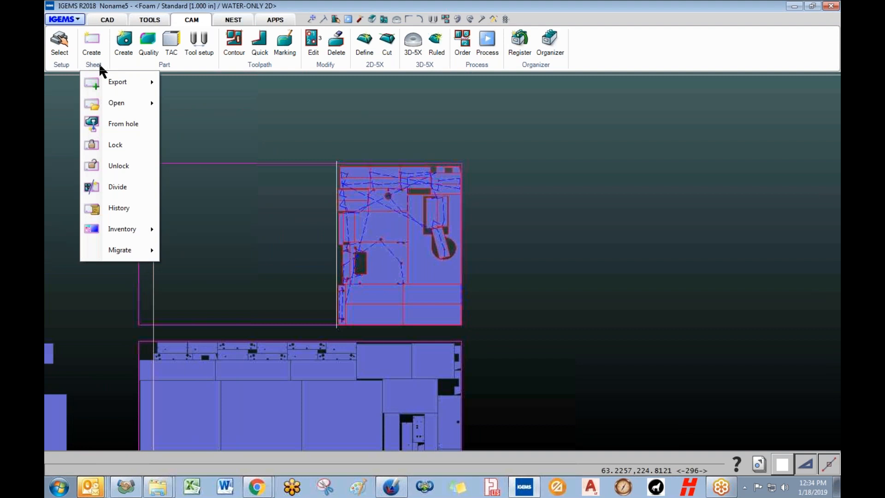
click(174, 65)
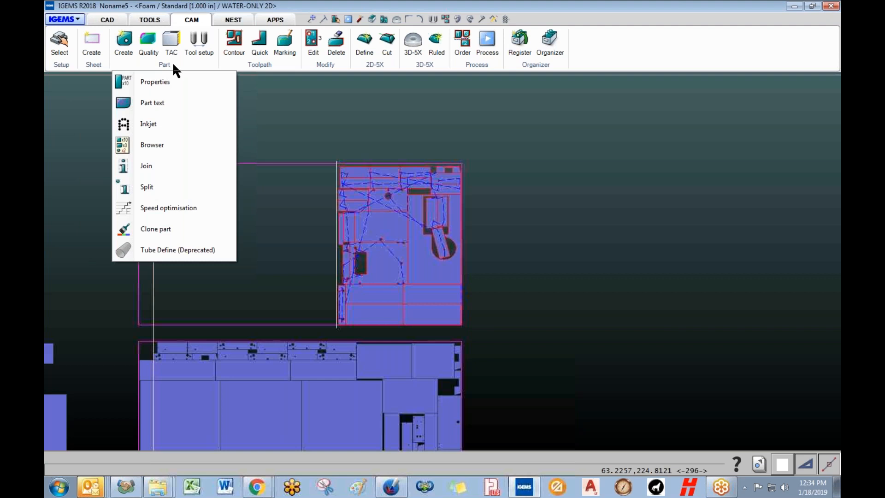
click(252, 66)
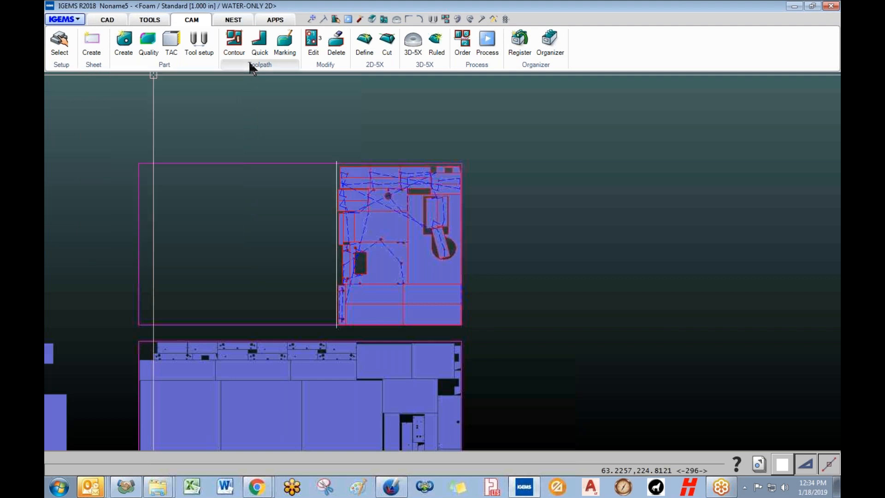
click(249, 63)
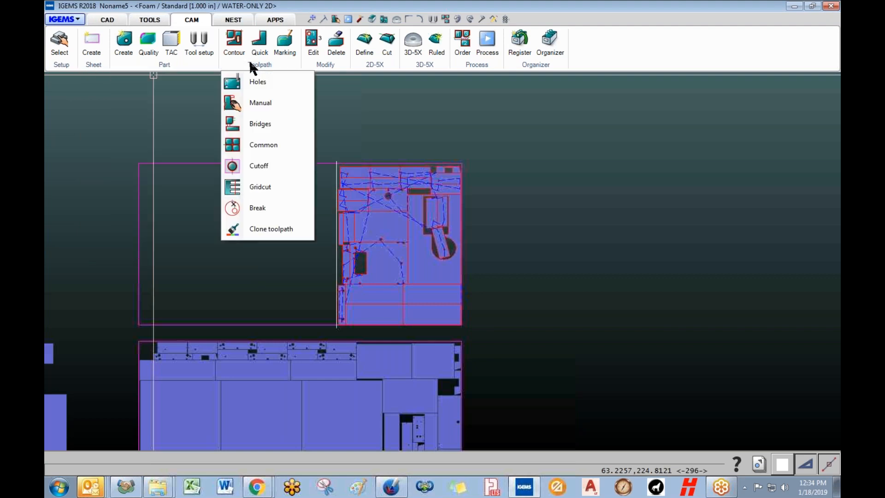
- Create a Medium-quality, Blind lead cutoff along the top sheet's parts and confirm the path
click(261, 168)
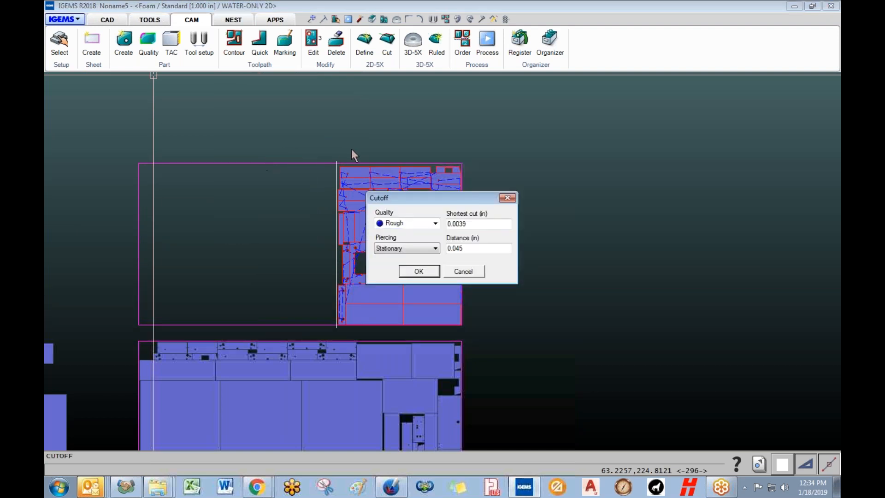
click(435, 223)
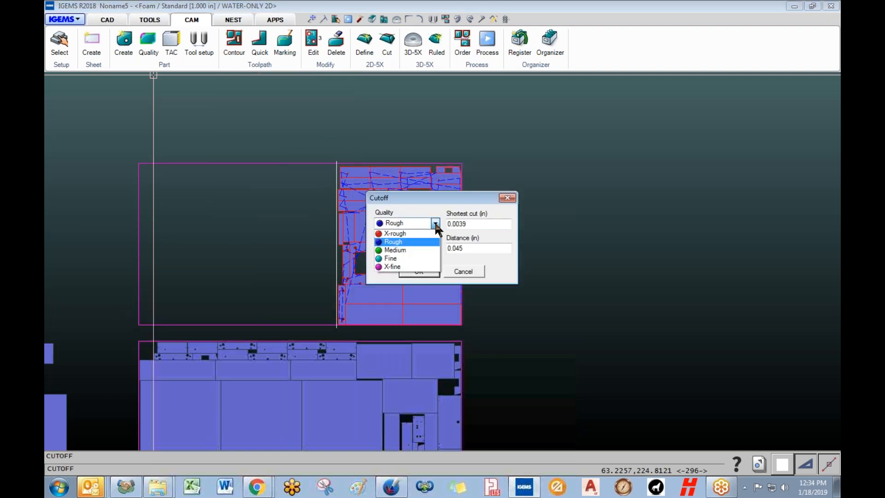
click(398, 250)
click(405, 251)
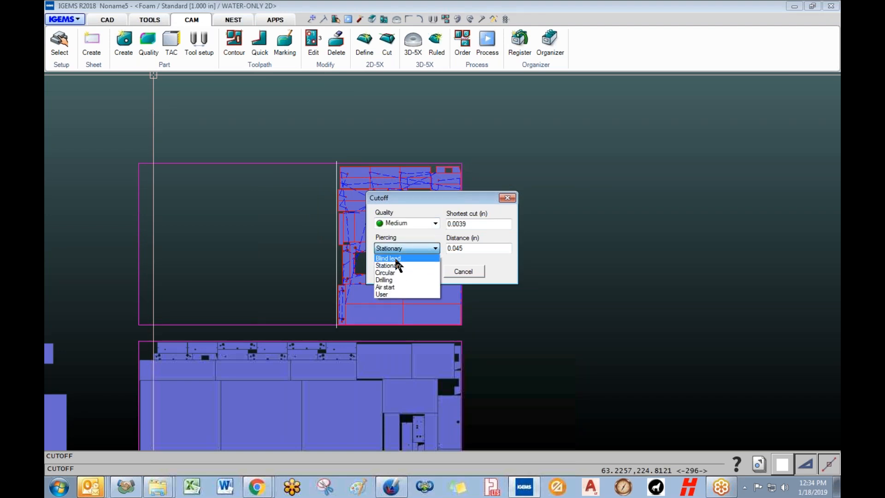
click(397, 263)
click(417, 271)
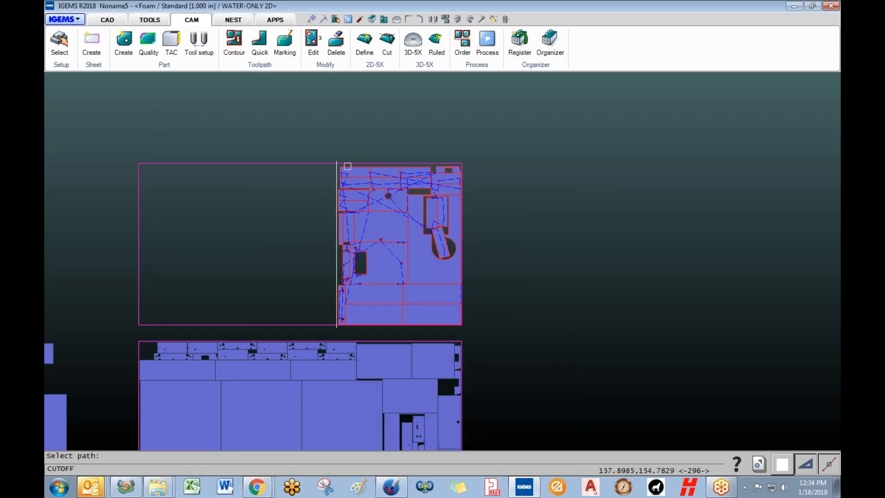
right_click(358, 143)
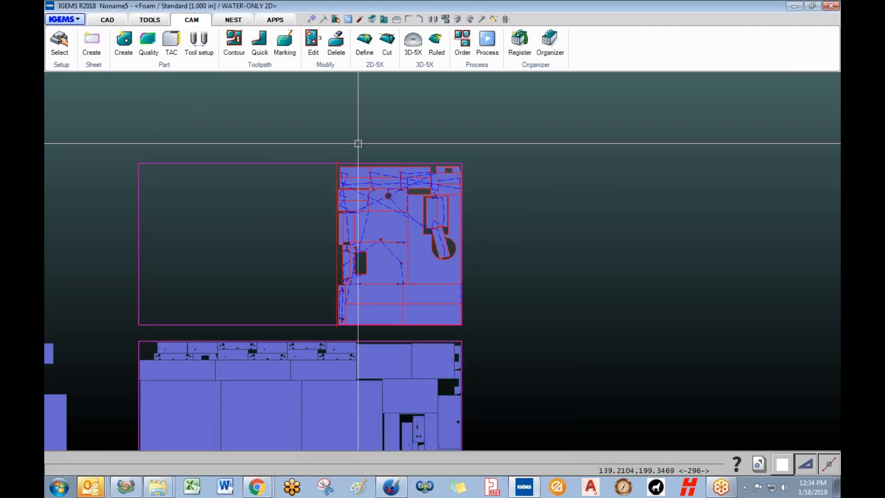
middle_drag(341, 322, 282, 327)
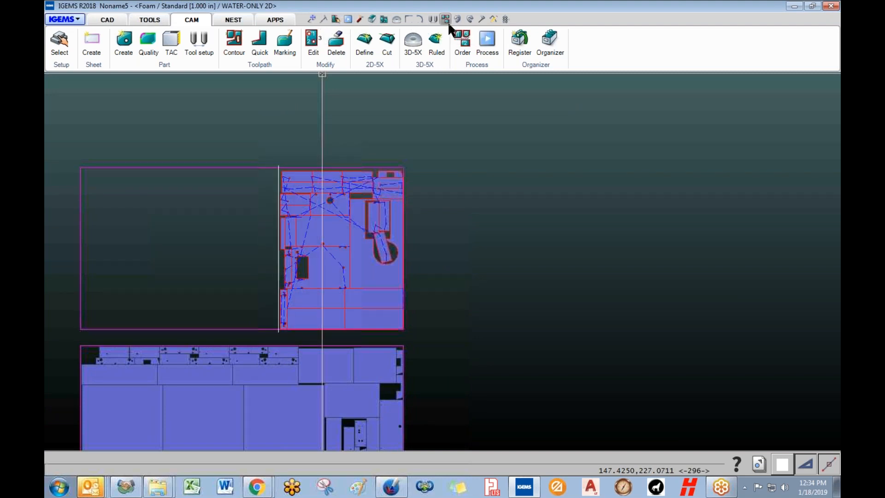
- Start moving the line at the top sheet's left edge and pick a base point
scroll(277, 278, up, 5)
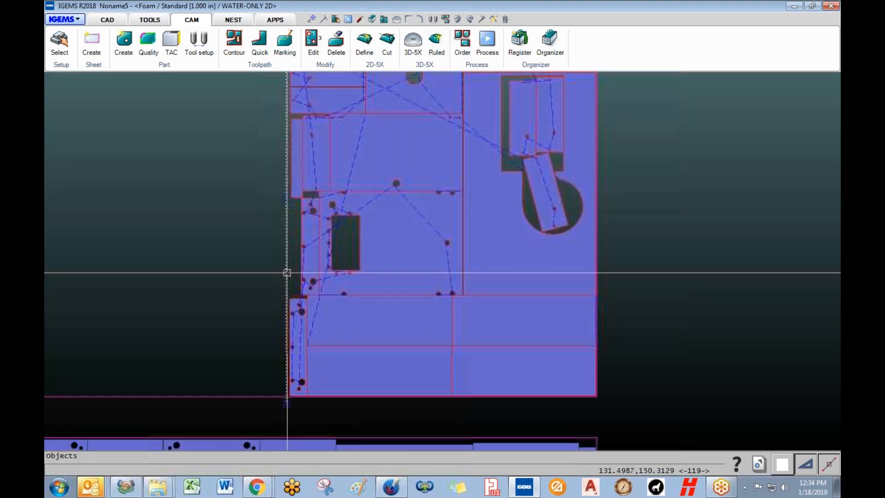
scroll(287, 272, up, 2)
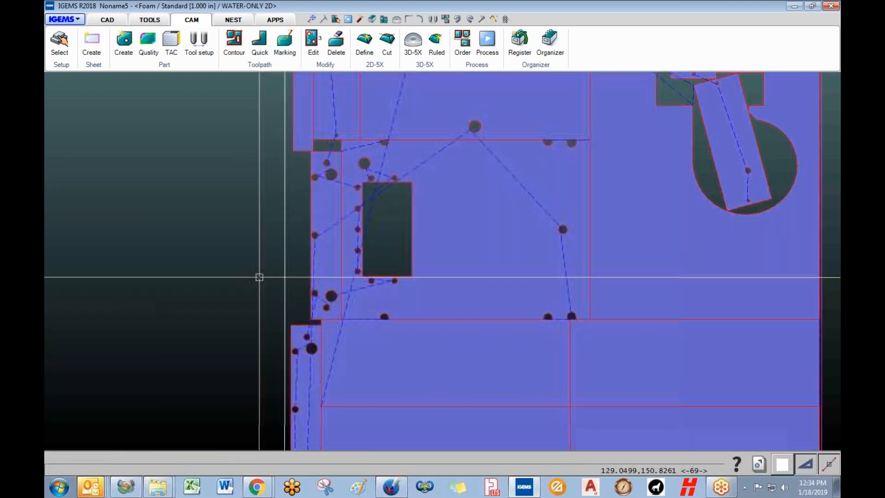
right_click(289, 273)
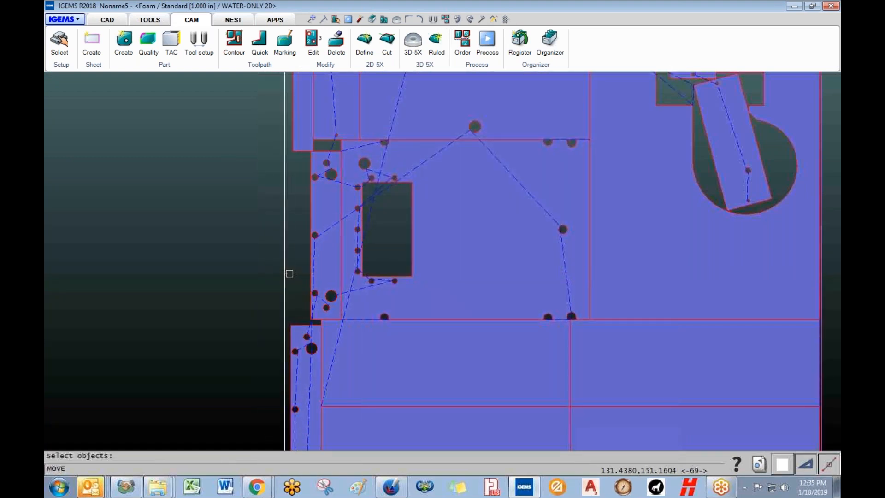
right_click(256, 277)
click(255, 278)
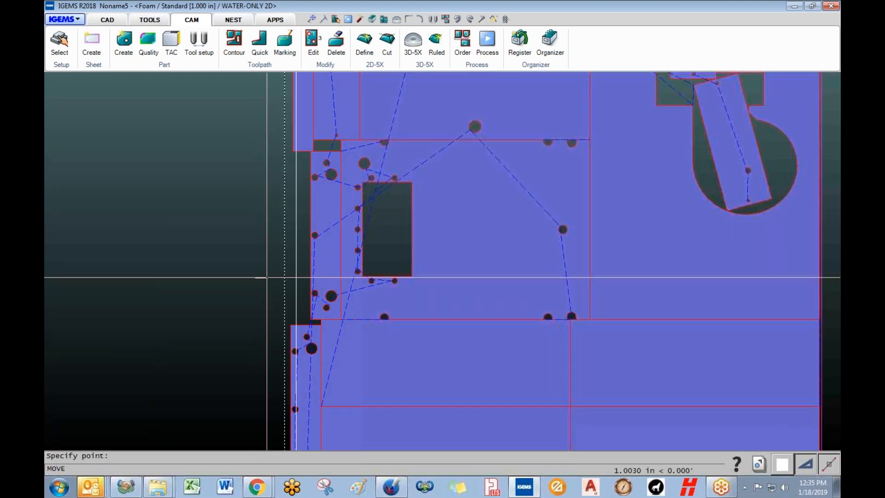
scroll(268, 277, up, 1)
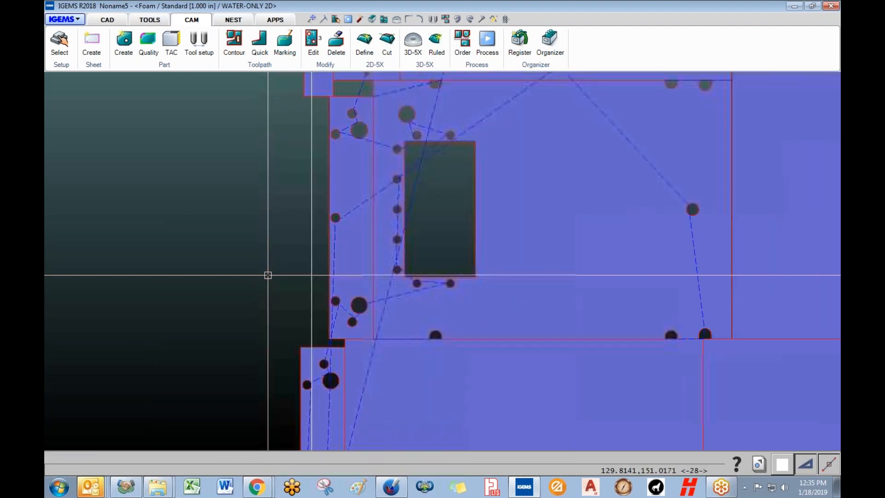
scroll(262, 279, down, 5)
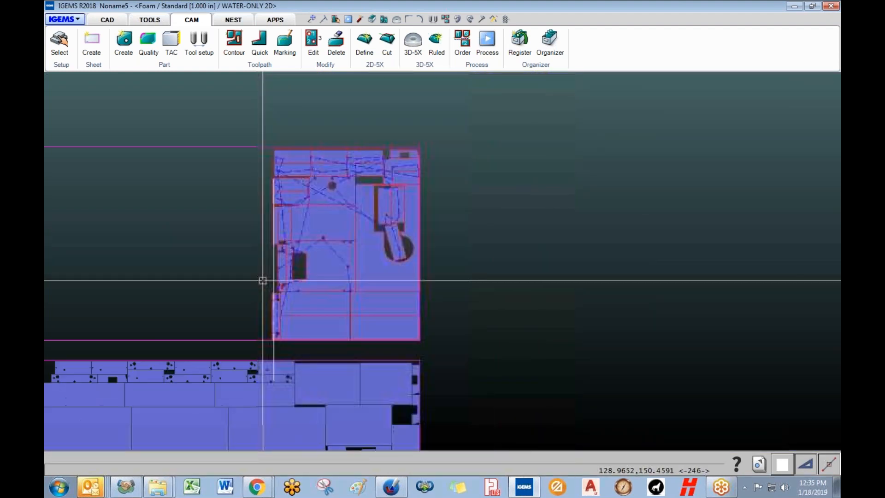
- Select the vertical line beside the parts, nudge it left, and move it into position
click(276, 351)
key(Escape)
key(ctrl+z)
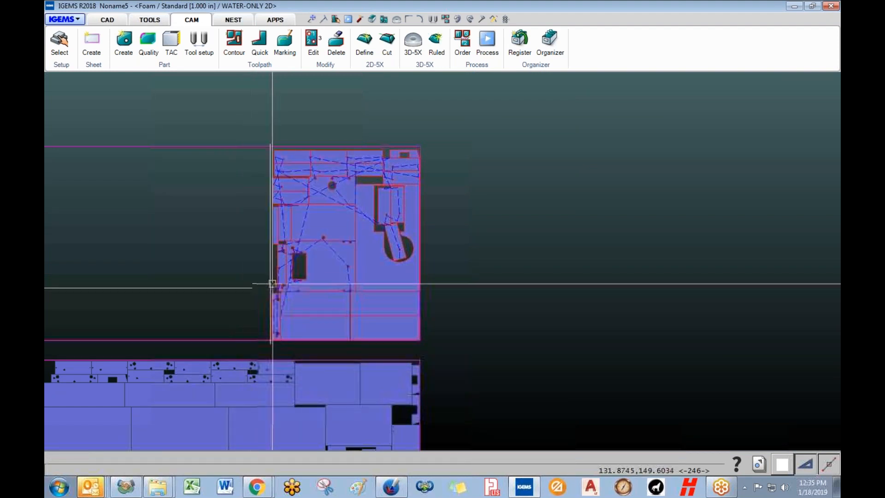
key(m)
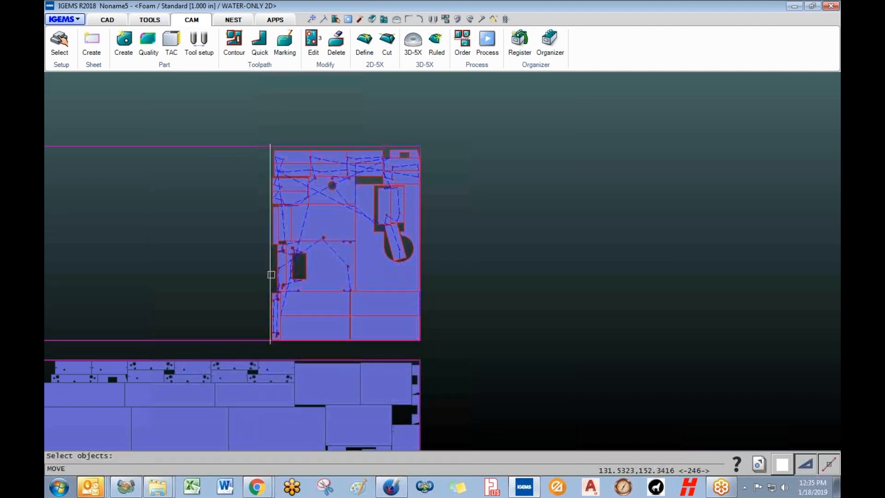
right_click(249, 255)
click(259, 117)
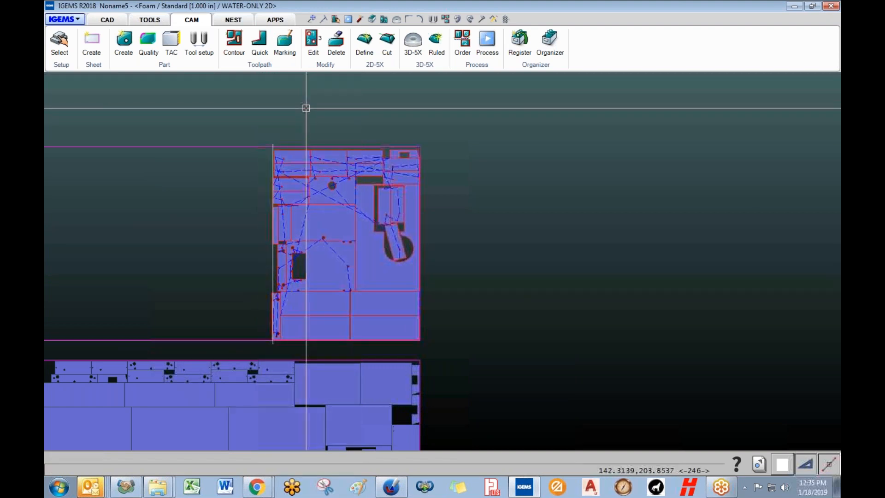
- Add a Medium-quality, Blind lead cutoff toolpath along the relocated vertical line
click(250, 65)
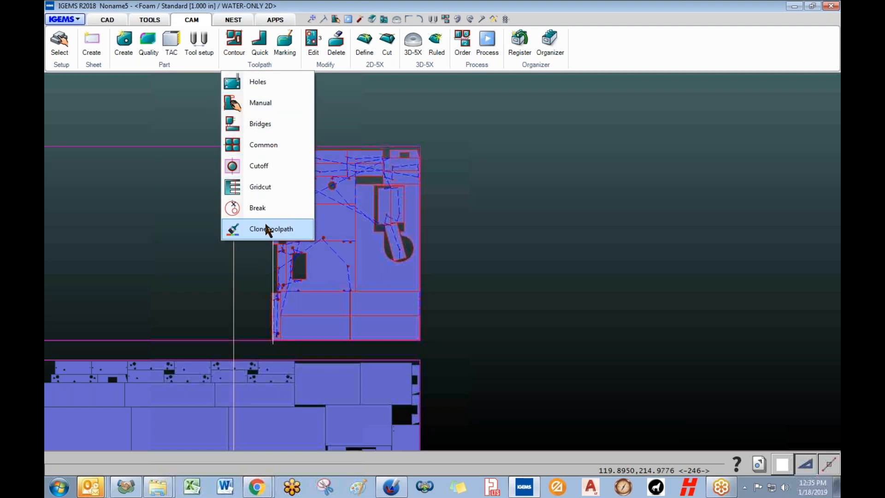
click(247, 164)
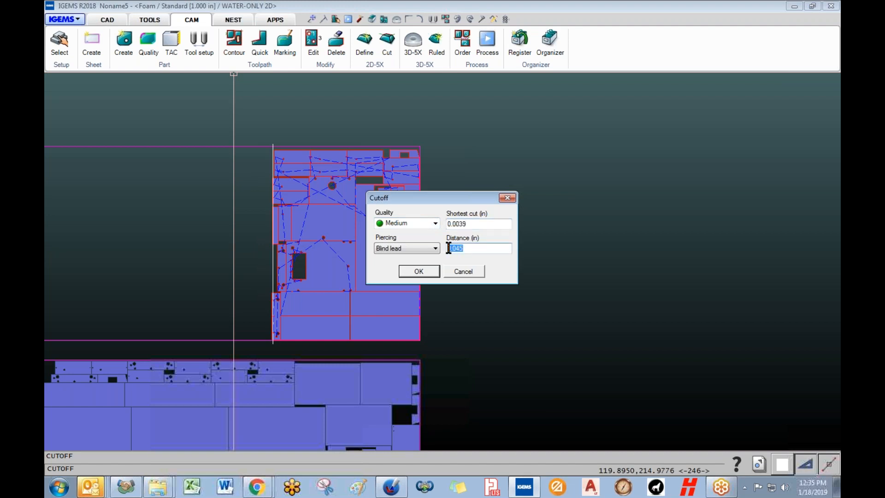
click(428, 271)
scroll(274, 150, up, 4)
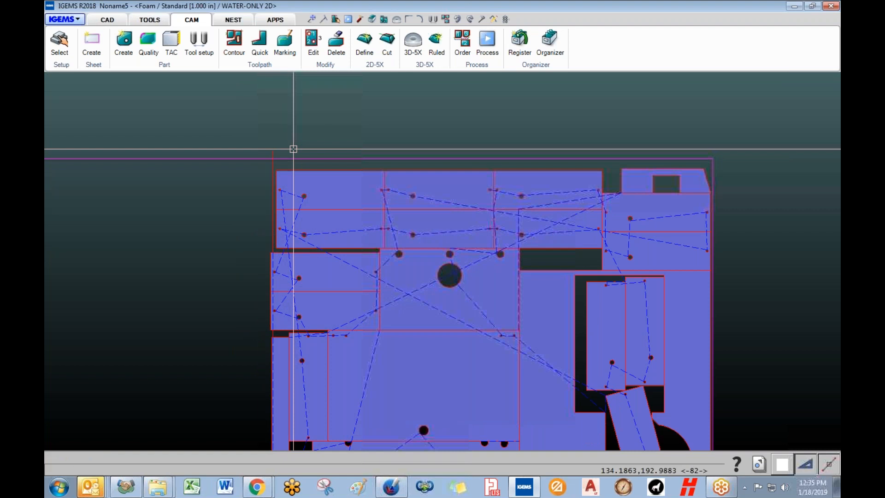
scroll(270, 260, up, 4)
scroll(267, 222, up, 2)
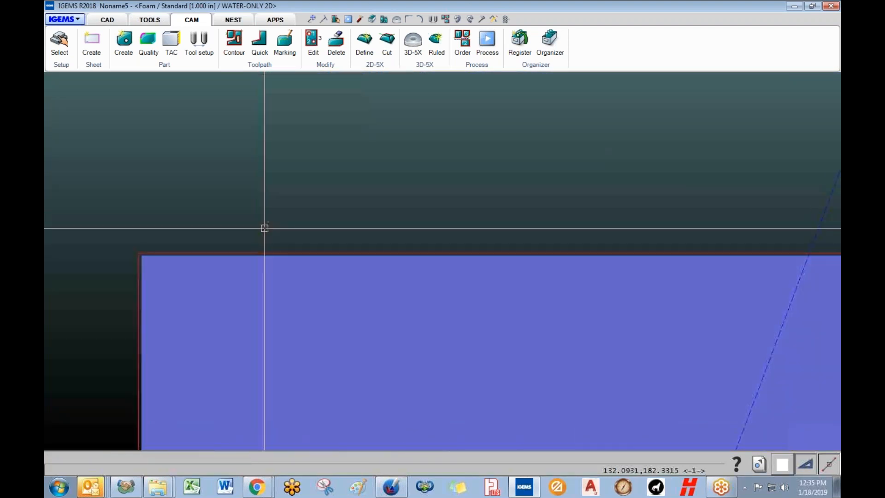
scroll(266, 233, down, 3)
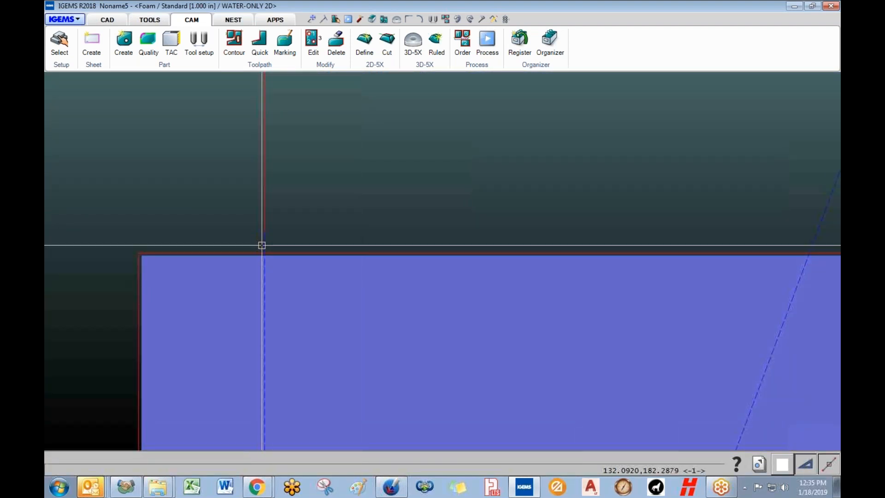
scroll(265, 265, down, 5)
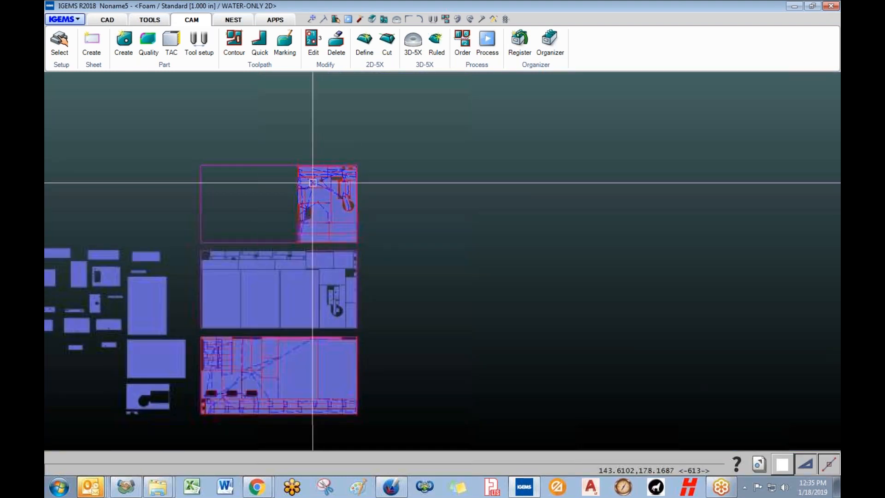
- Lock the top foam sheet with its common-cut and cutoff toolpaths using Sheet > Lock
middle_drag(350, 239, 358, 225)
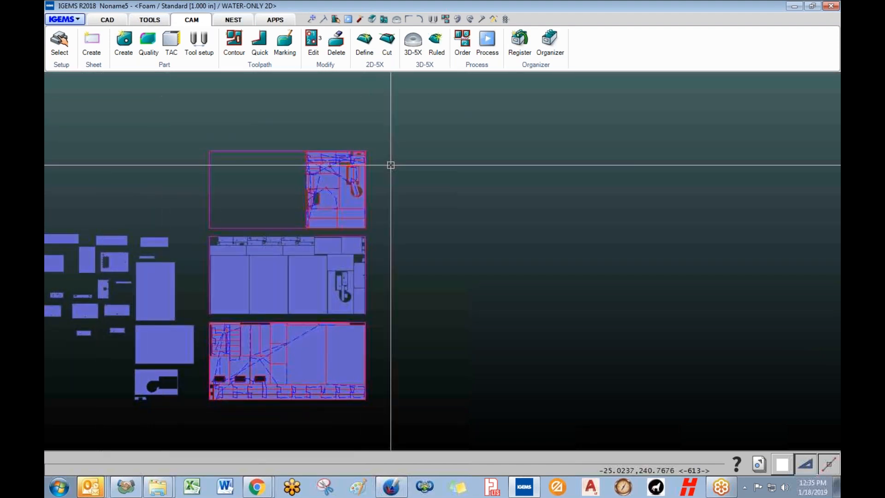
click(97, 67)
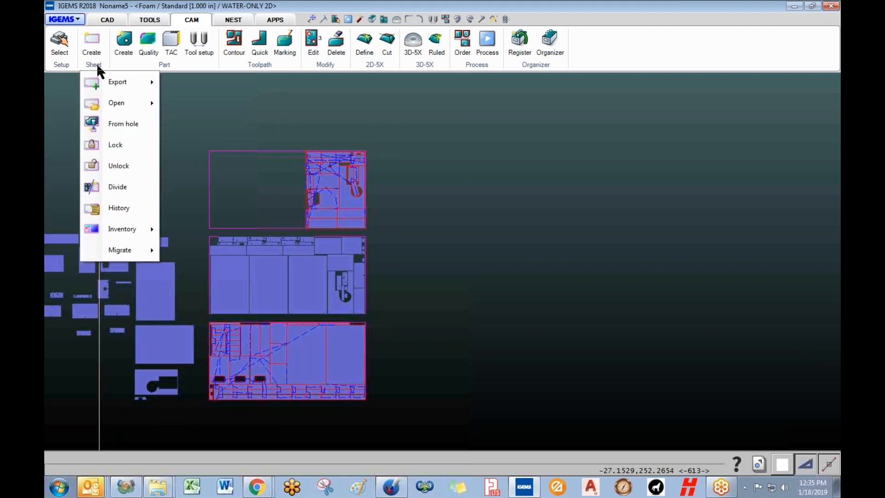
mouse_move(125, 79)
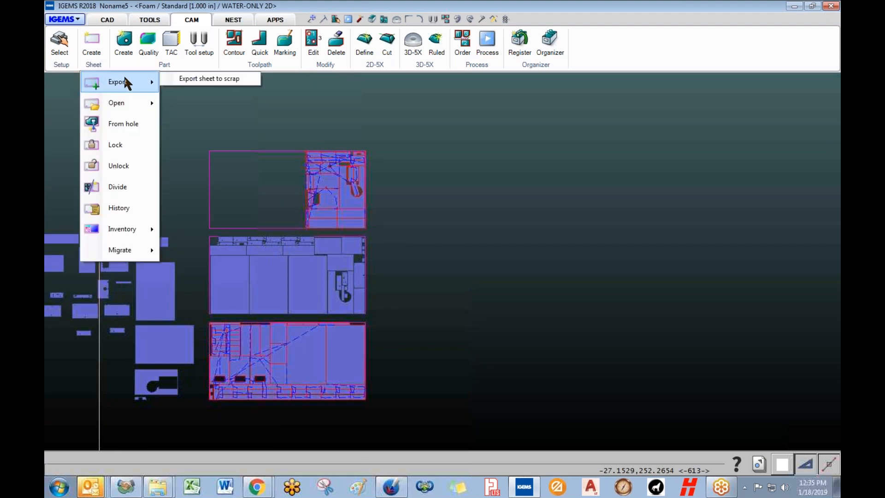
click(114, 145)
drag(184, 134, 381, 232)
key(Return)
scroll(329, 164, up, 3)
scroll(265, 156, up, 6)
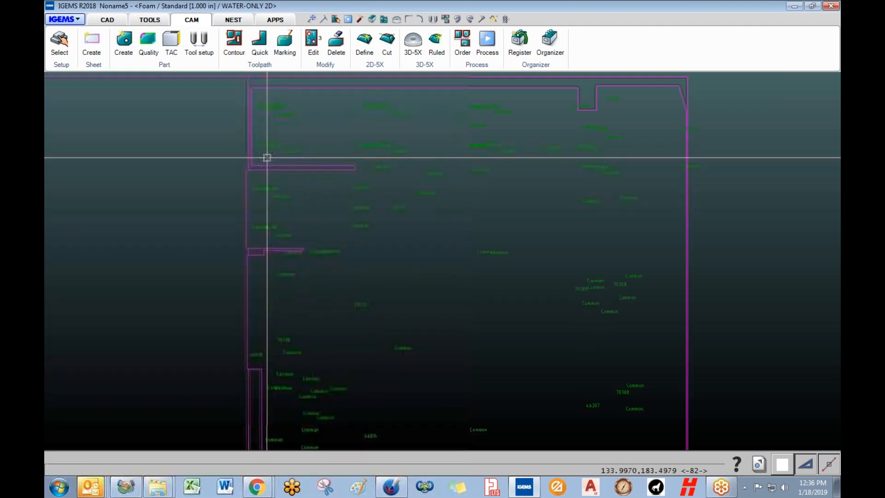
scroll(229, 141, down, 6)
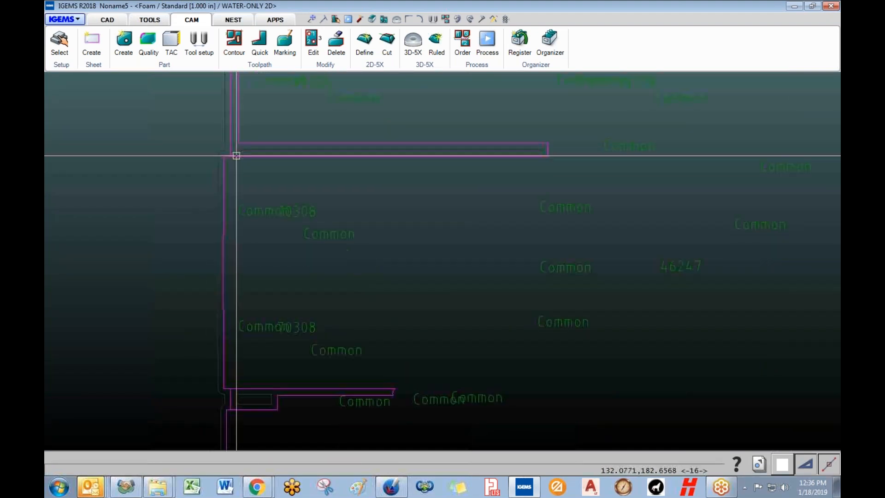
middle_drag(252, 164, 391, 176)
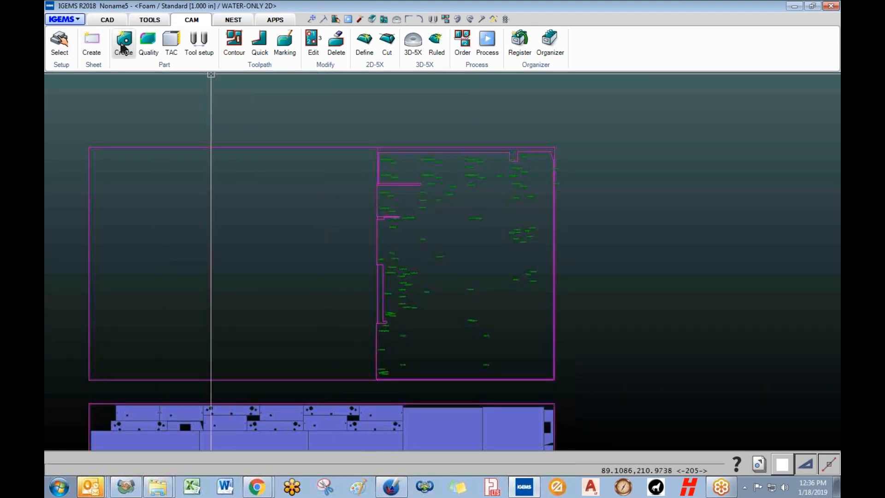
- Export the top sheet's remnant to scrap and place it in Foam_Standard_1.000 in.dig
click(94, 64)
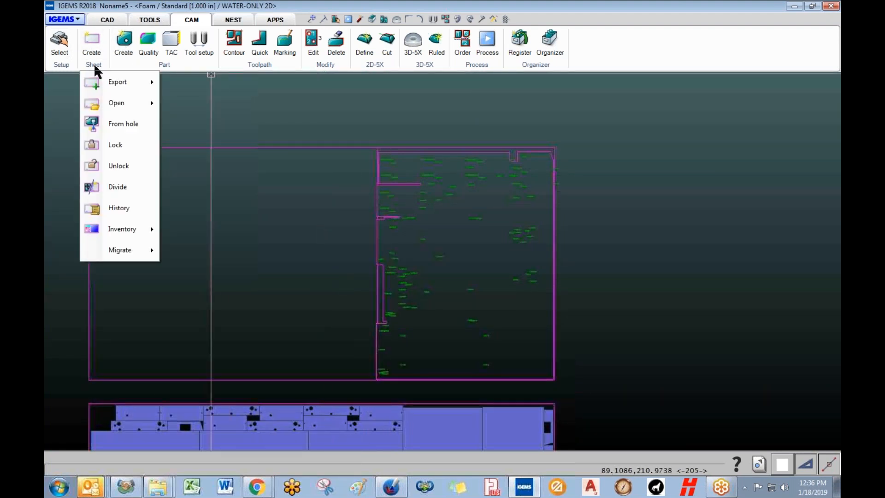
mouse_move(127, 83)
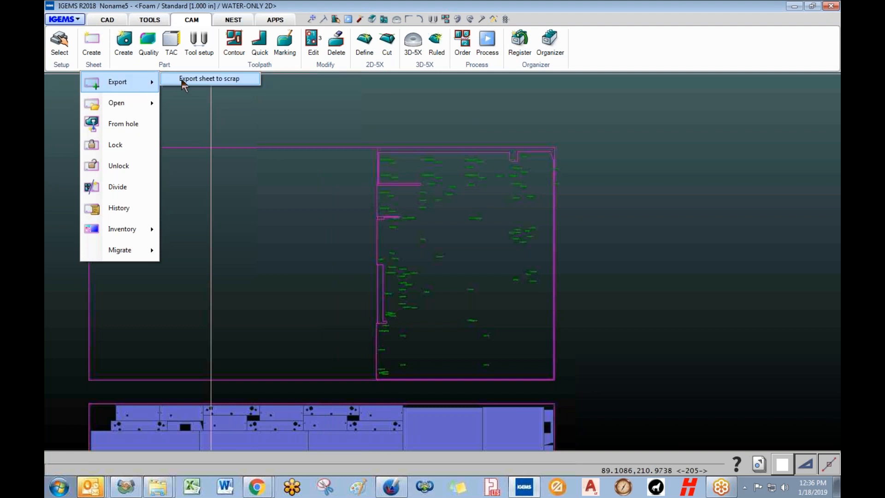
click(208, 79)
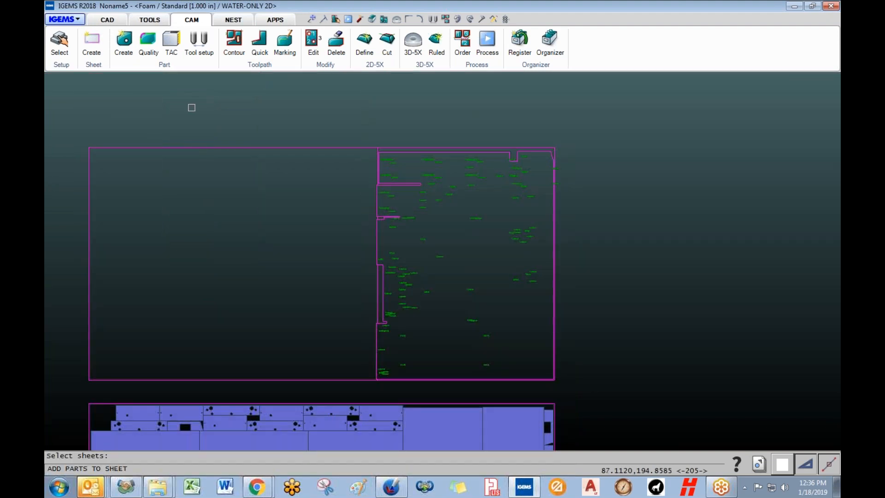
right_click(212, 136)
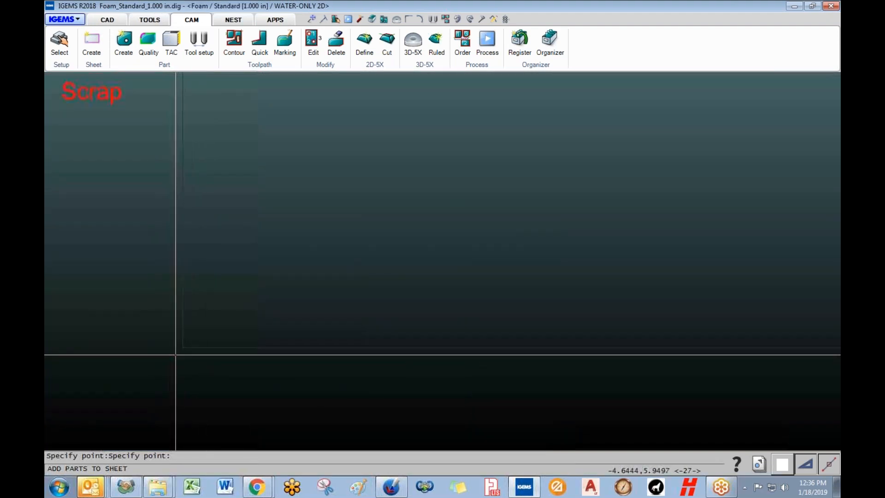
click(122, 287)
click(380, 307)
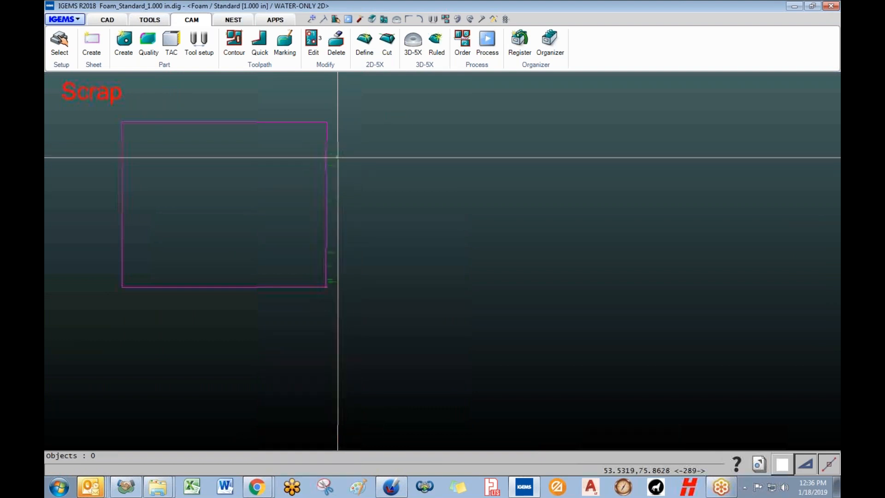
scroll(338, 157, up, 3)
middle_drag(281, 164, 397, 175)
middle_drag(326, 154, 407, 154)
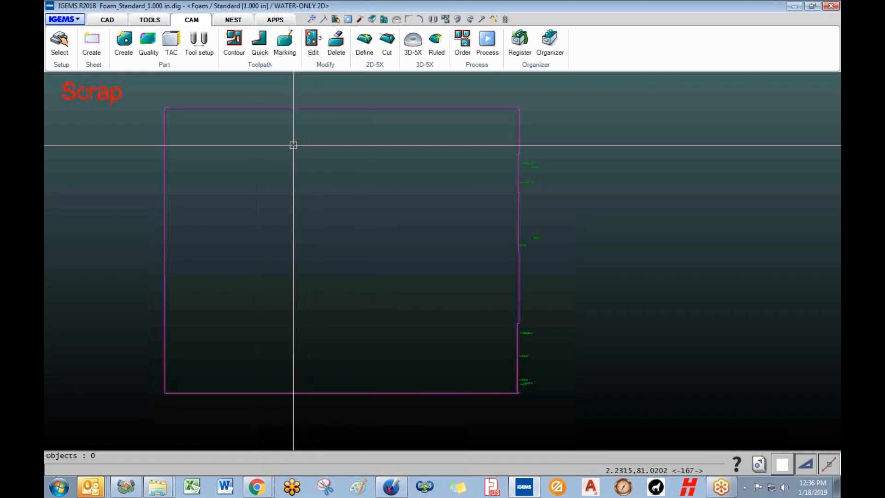
click(76, 19)
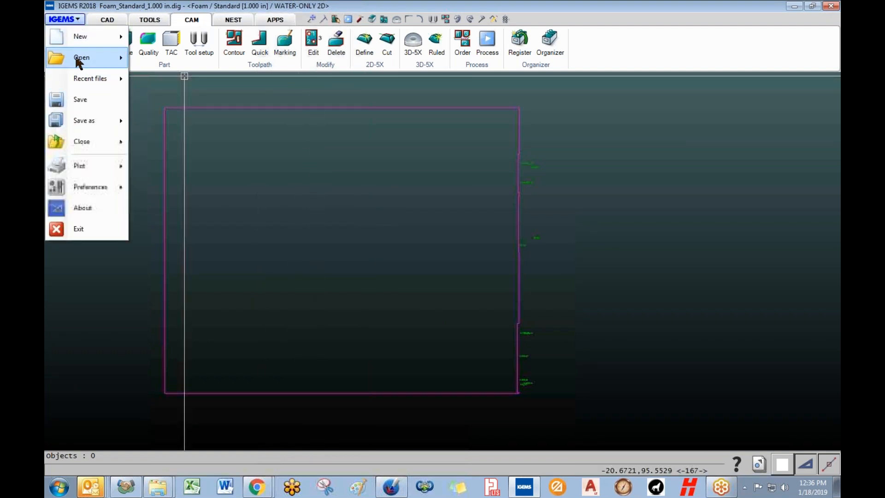
- Save and close the scrap drawing, returning to Noname5
mouse_move(78, 57)
click(324, 8)
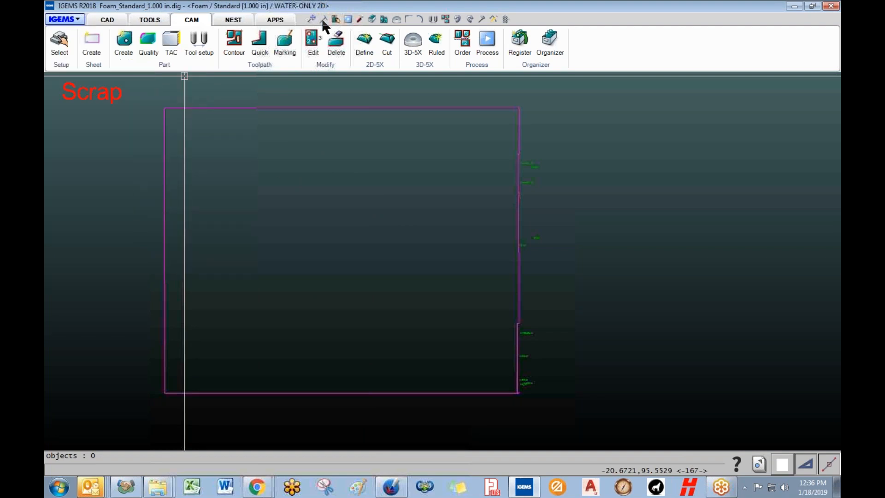
scroll(277, 167, down, 4)
middle_drag(274, 167, 180, 184)
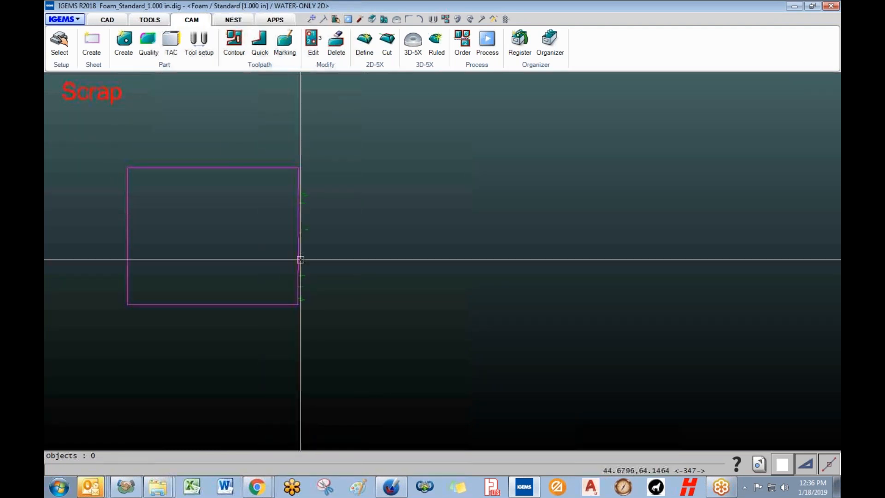
click(77, 19)
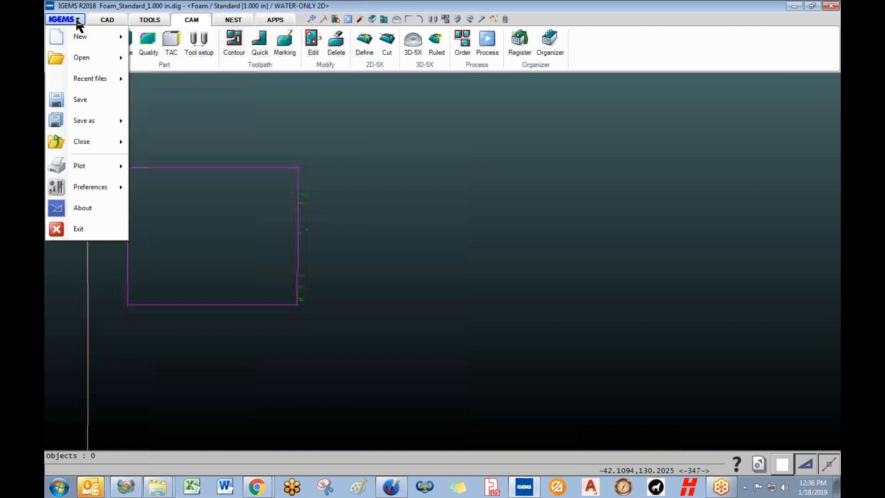
click(81, 100)
click(68, 22)
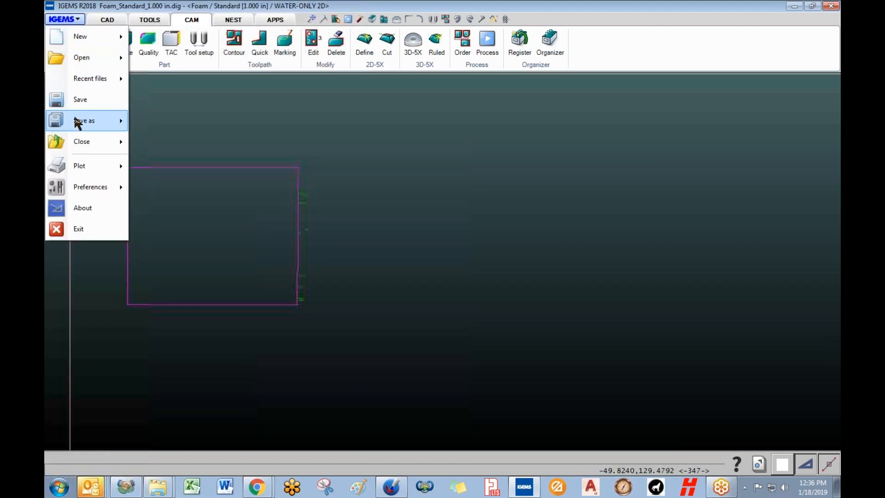
click(79, 142)
- Delete the remaining sheets and hatched parts on the right, leaving the foam parts
scroll(616, 364, down, 3)
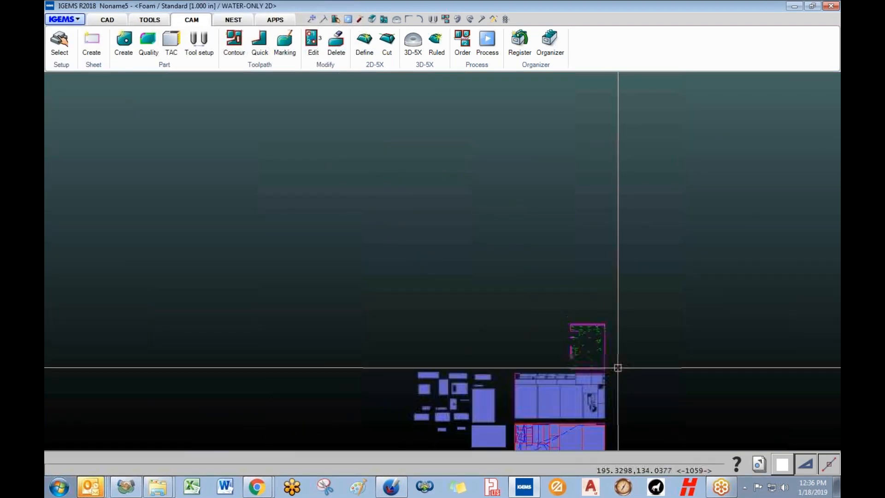
middle_drag(577, 336, 514, 301)
mouse_move(452, 254)
mouse_down()
mouse_move(517, 375)
mouse_move(535, 389)
mouse_up()
key(Delete)
scroll(429, 376, up, 5)
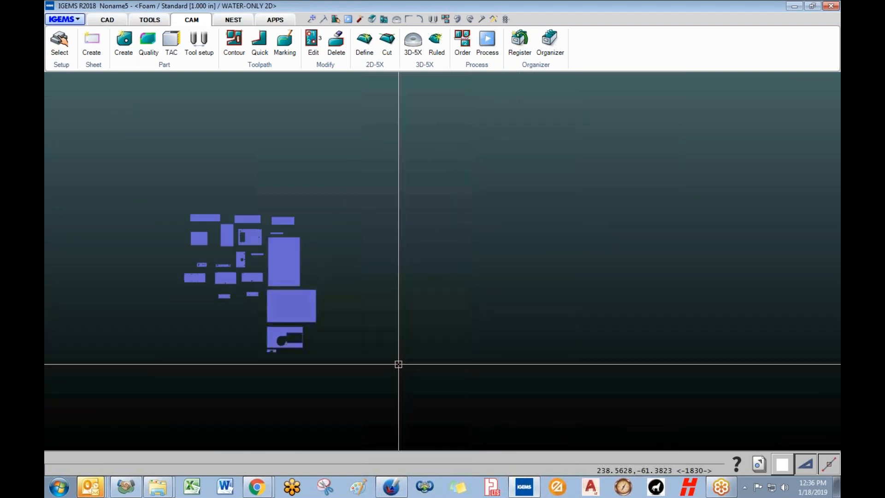
middle_drag(367, 356, 370, 373)
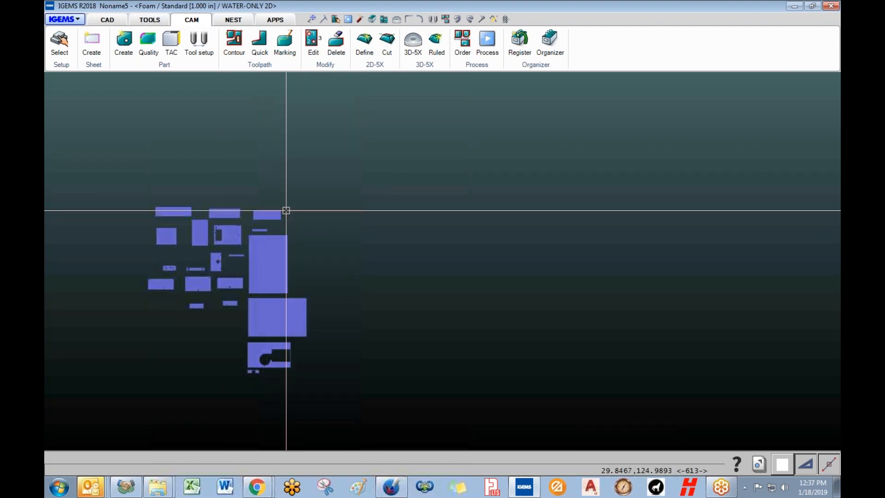
middle_drag(286, 211, 267, 184)
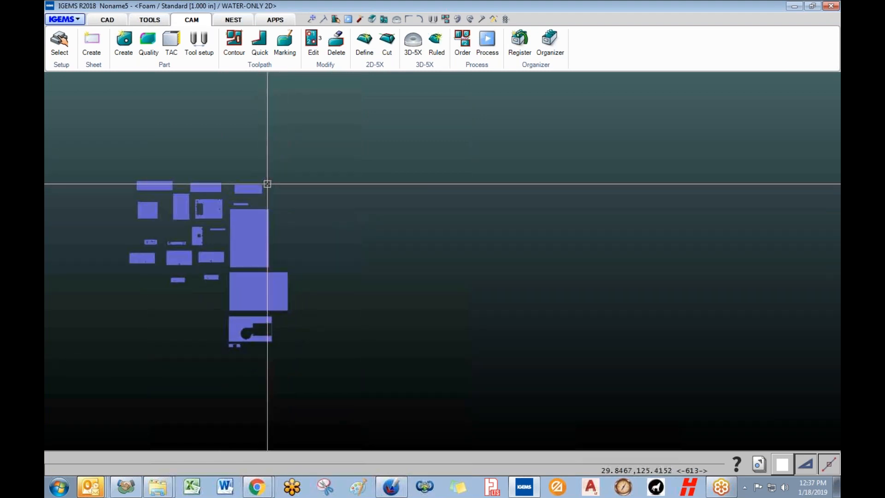
- Open the saved scrap sheets and select the scrap outline to copy
click(97, 65)
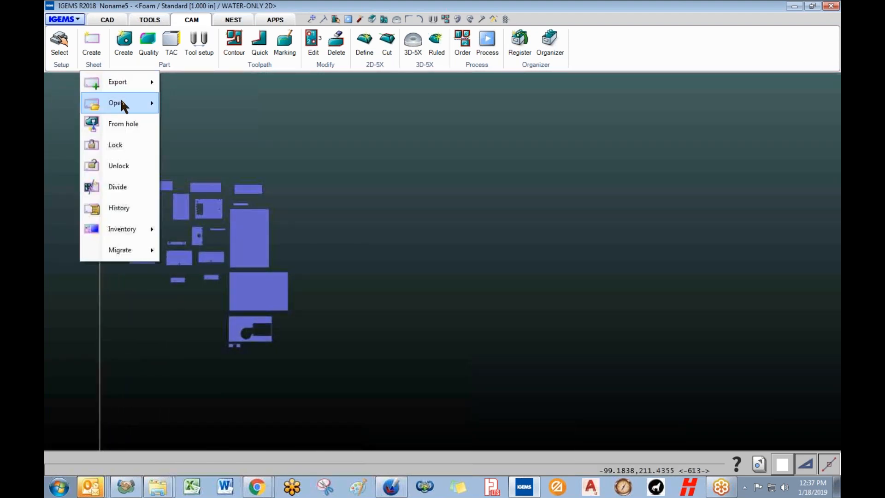
mouse_move(121, 101)
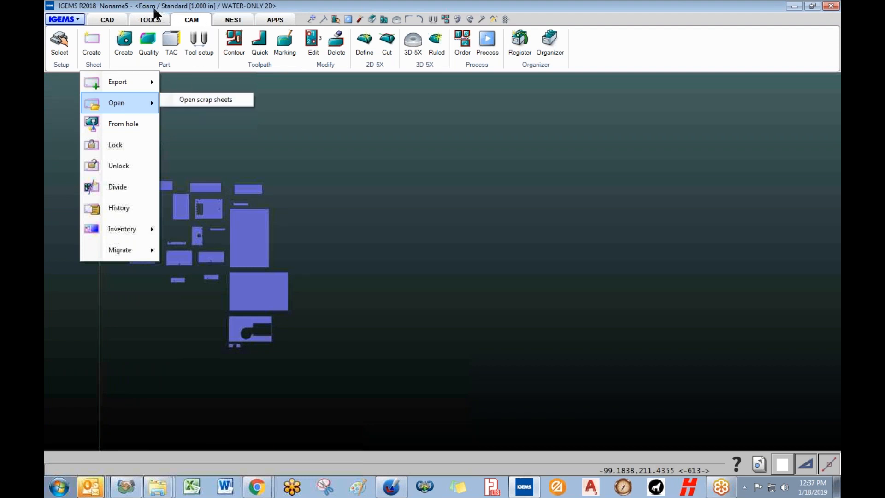
click(199, 100)
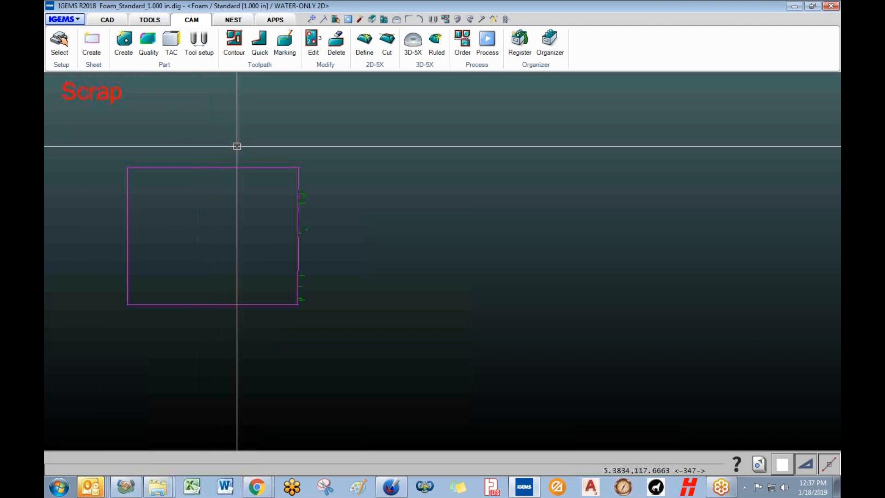
click(223, 167)
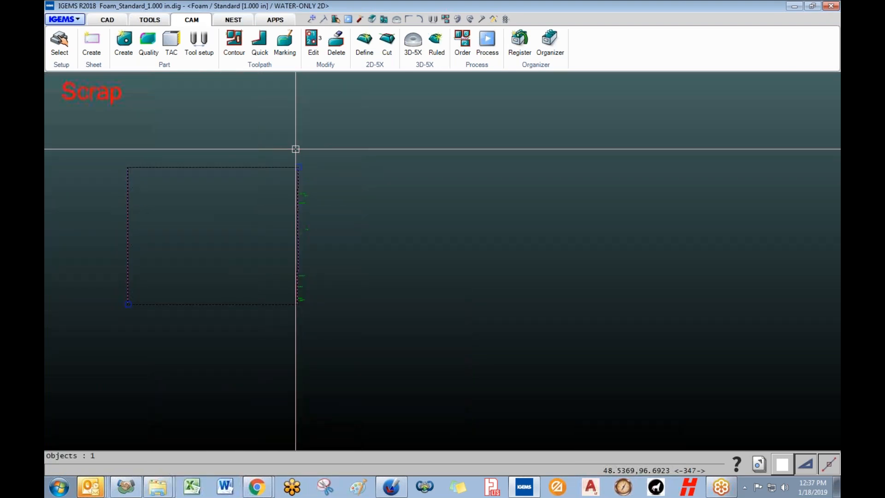
- Paste the scrap outline into Noname5 to the right of the foam parts
click(759, 464)
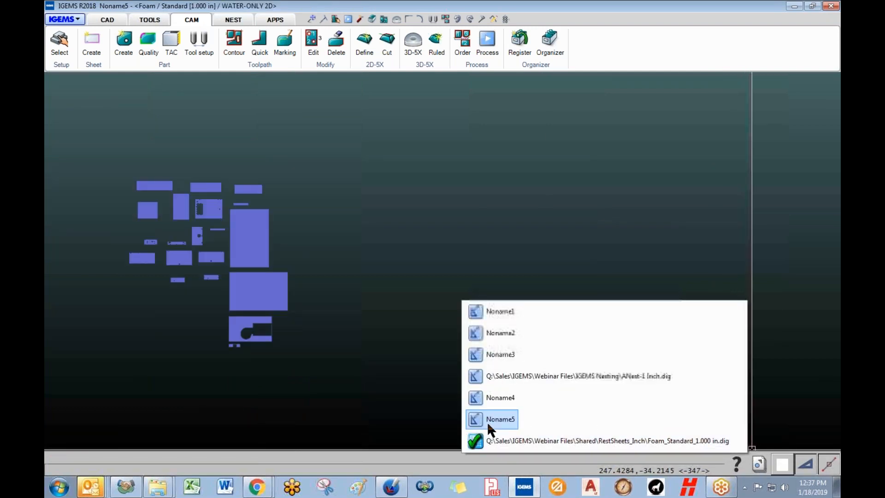
click(491, 420)
key(ctrl+v)
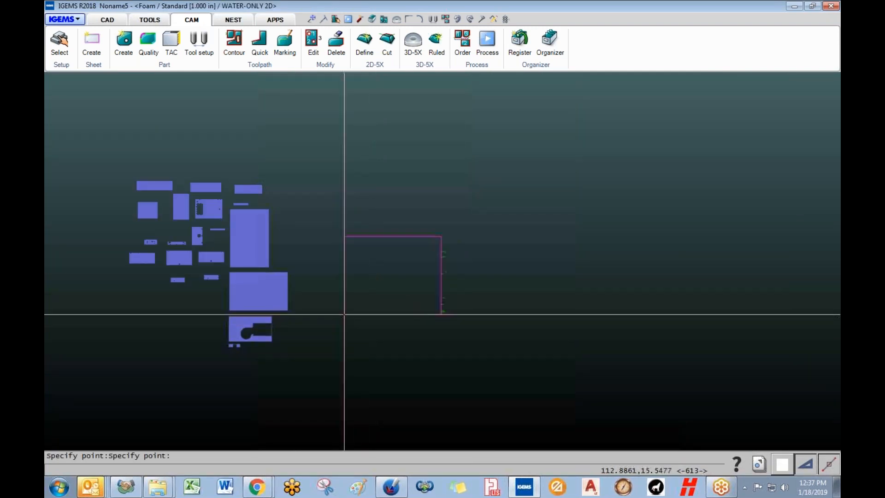
click(321, 303)
middle_drag(424, 246, 397, 290)
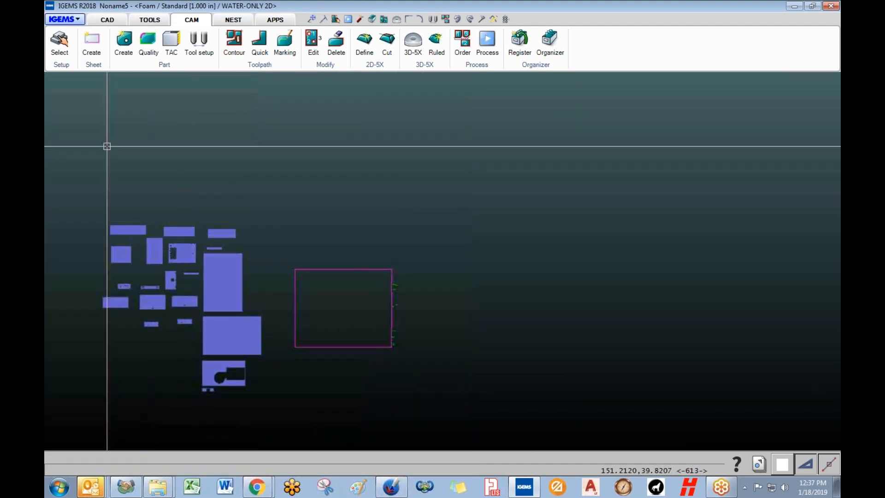
- Dismiss the Outlook reminder and show the NEST tools for Noname5's foam parts and scrap sheet
click(93, 66)
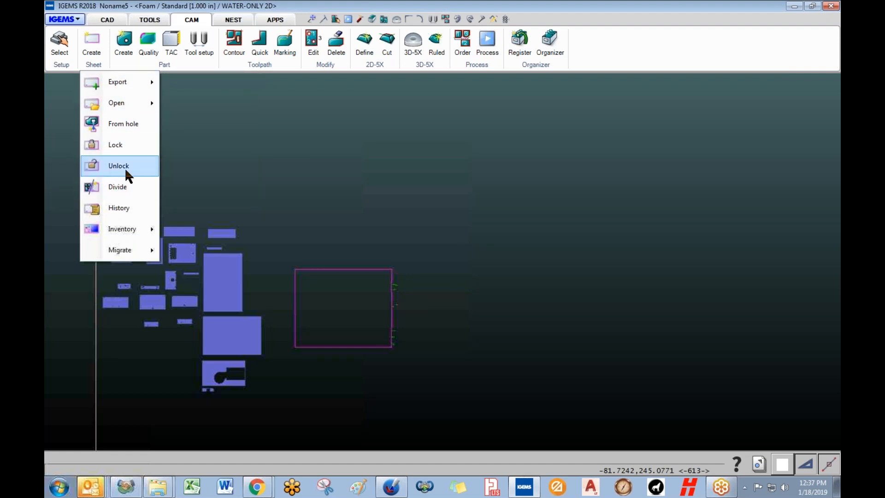
click(188, 6)
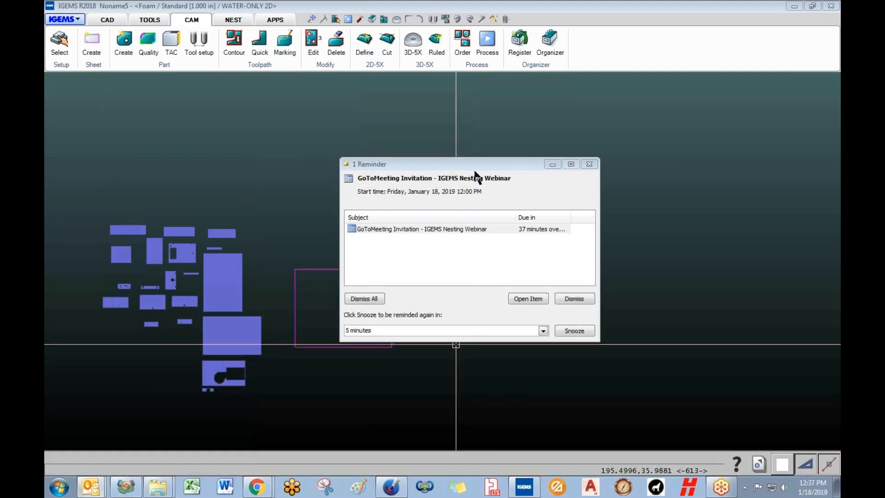
click(589, 164)
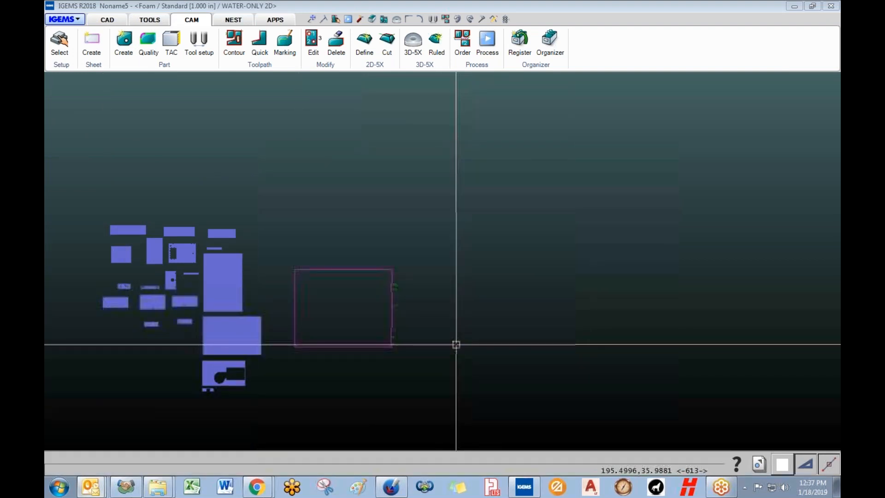
middle_drag(315, 208, 319, 130)
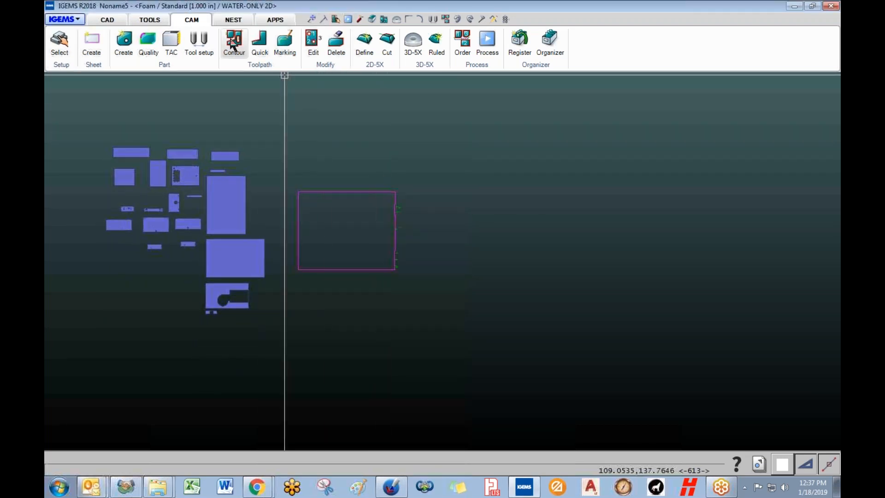
click(233, 21)
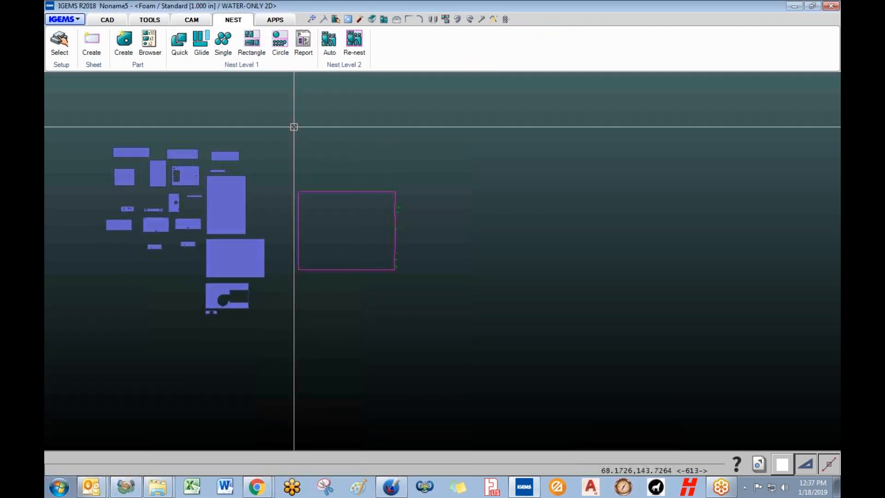
- Switch to the ANest-1 Inch.dig nest and generate a nest report for its circles sheet
click(759, 463)
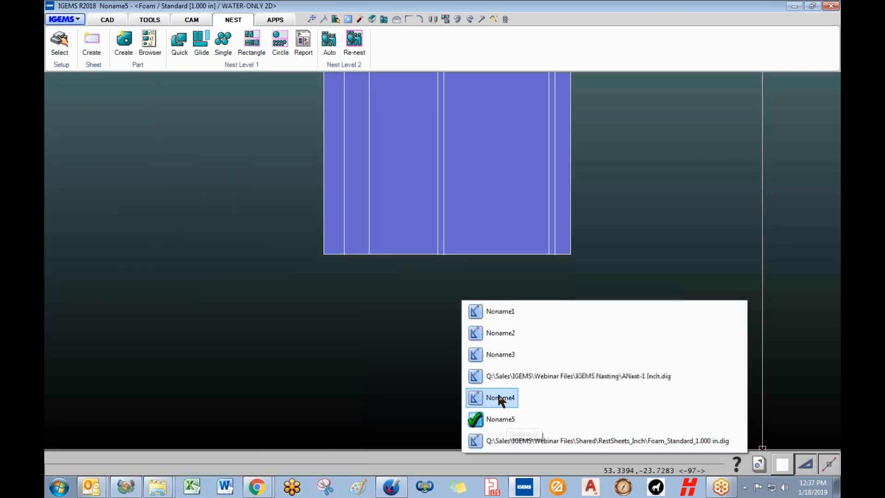
click(497, 375)
scroll(287, 252, up, 3)
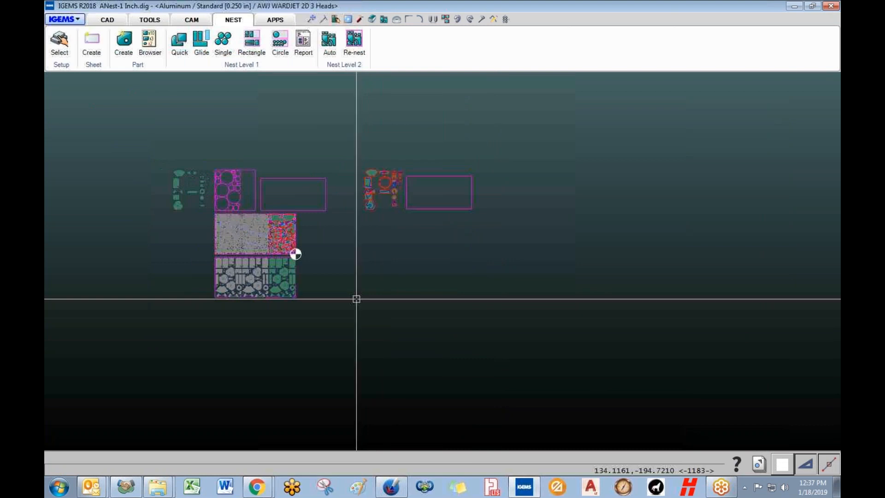
middle_drag(287, 252, 395, 301)
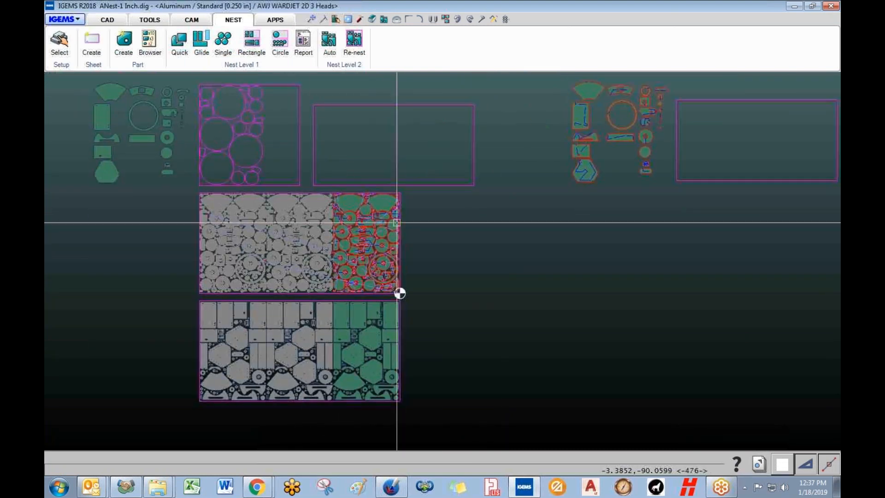
click(301, 46)
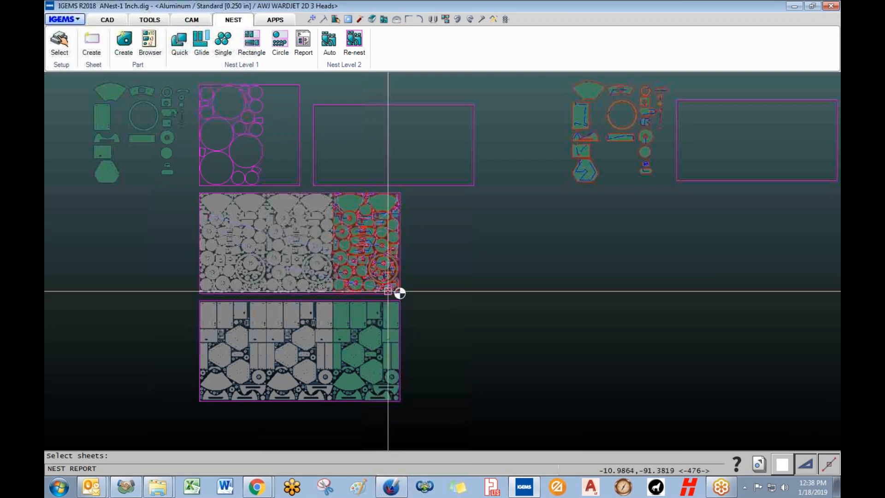
click(388, 291)
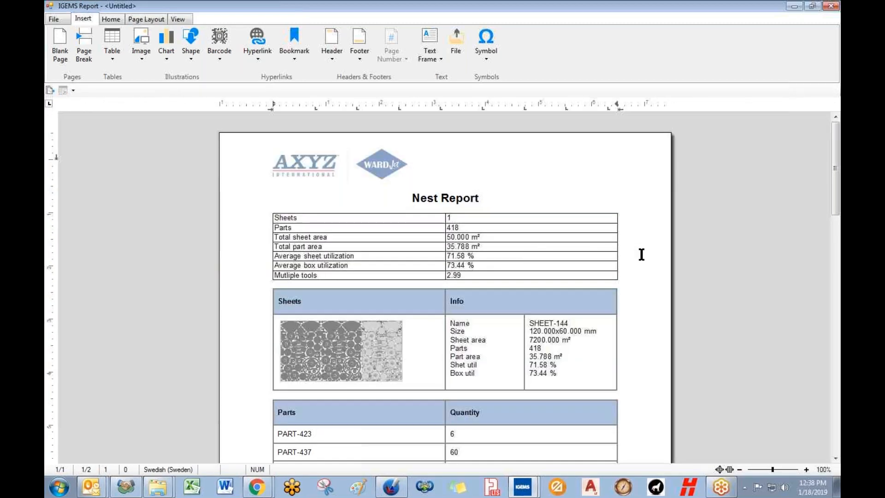
- Review the two-page SHEET-144 Nest Report: 418 parts, 71.58 % utilization, 149 of PART-438
scroll(725, 253, down, 3)
scroll(723, 247, up, 1)
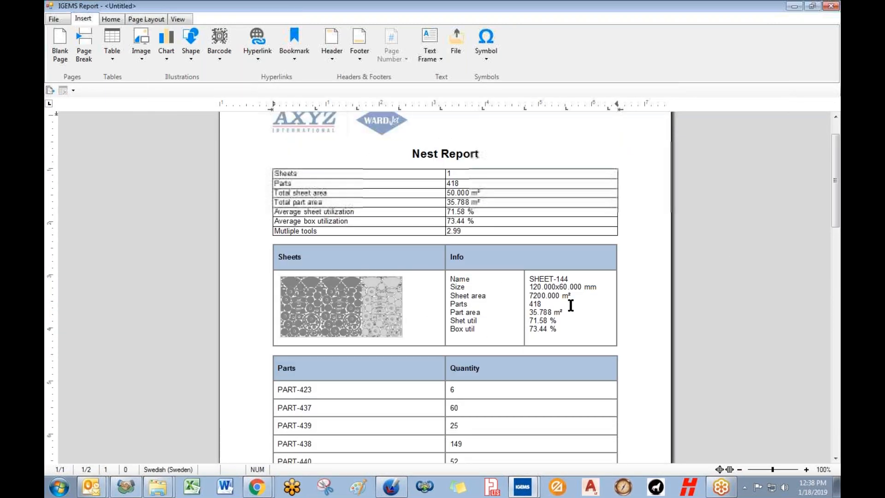
scroll(570, 305, down, 7)
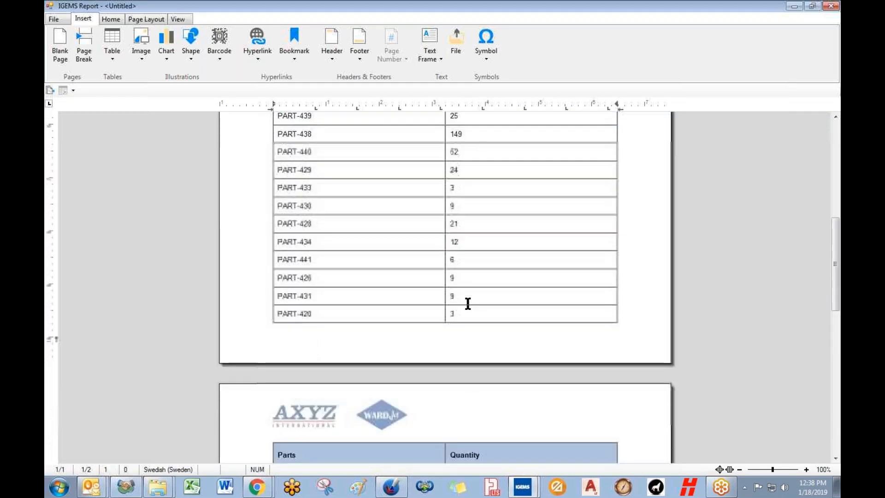
scroll(468, 303, down, 5)
scroll(468, 302, up, 11)
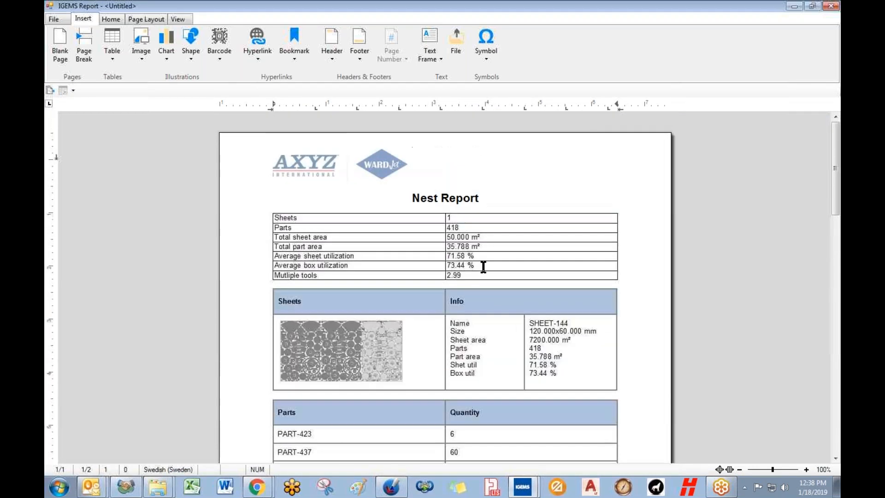
click(831, 6)
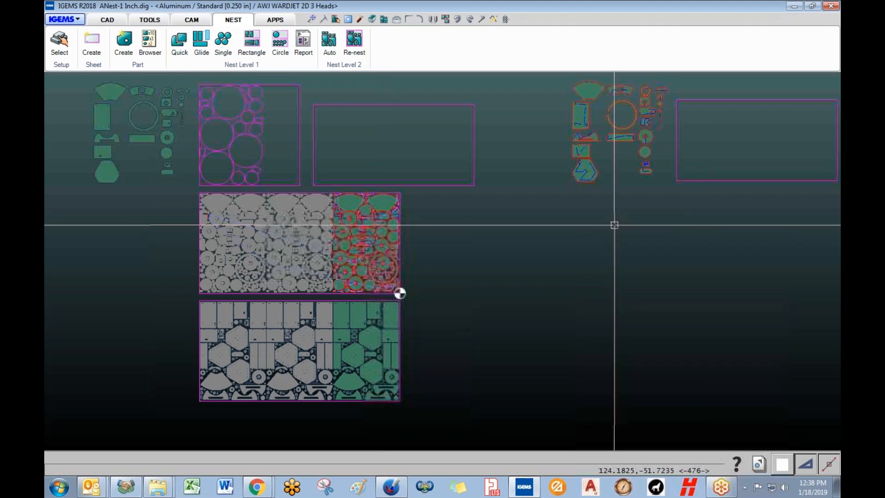
scroll(494, 306, up, 2)
scroll(495, 306, down, 7)
middle_drag(497, 306, 487, 278)
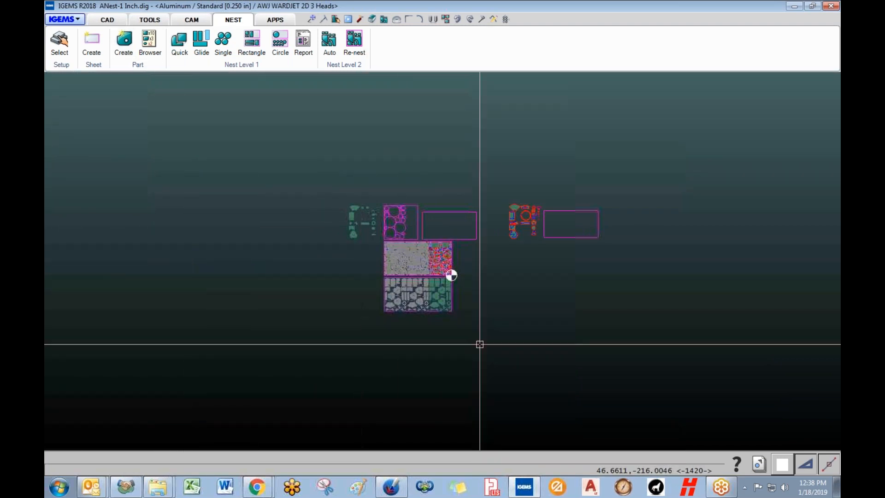
middle_drag(537, 341, 430, 347)
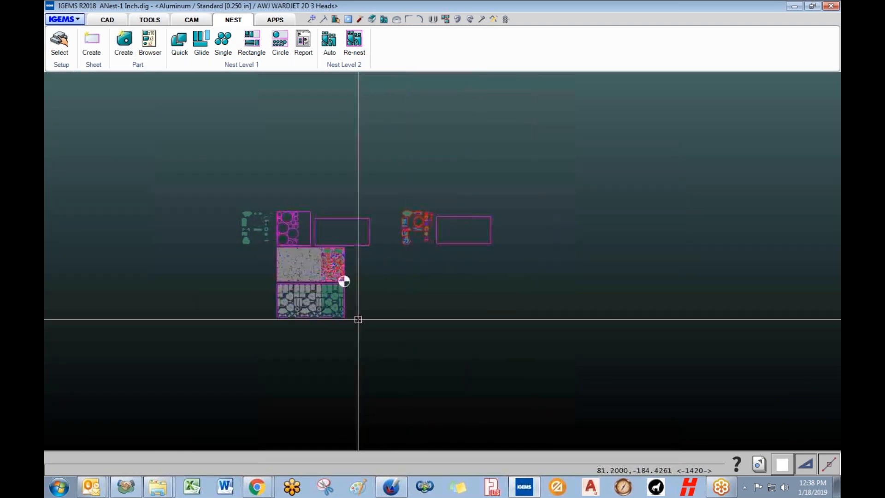
scroll(300, 319, up, 4)
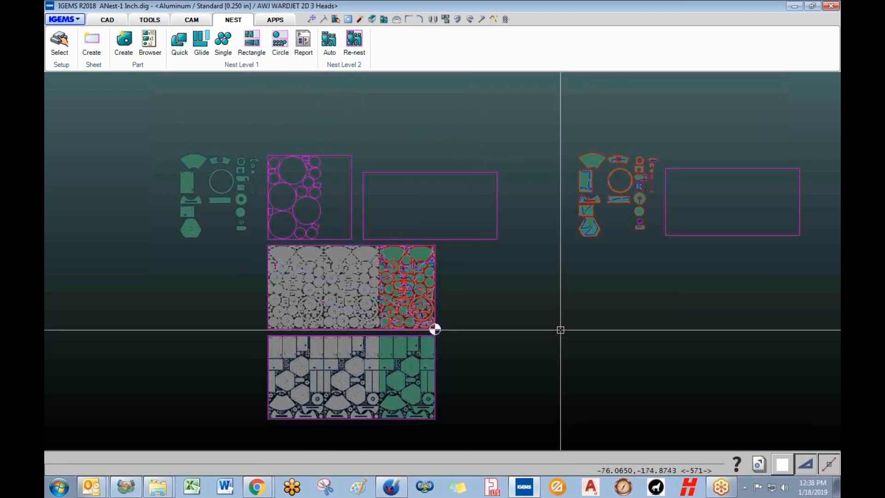
middle_drag(448, 330, 416, 321)
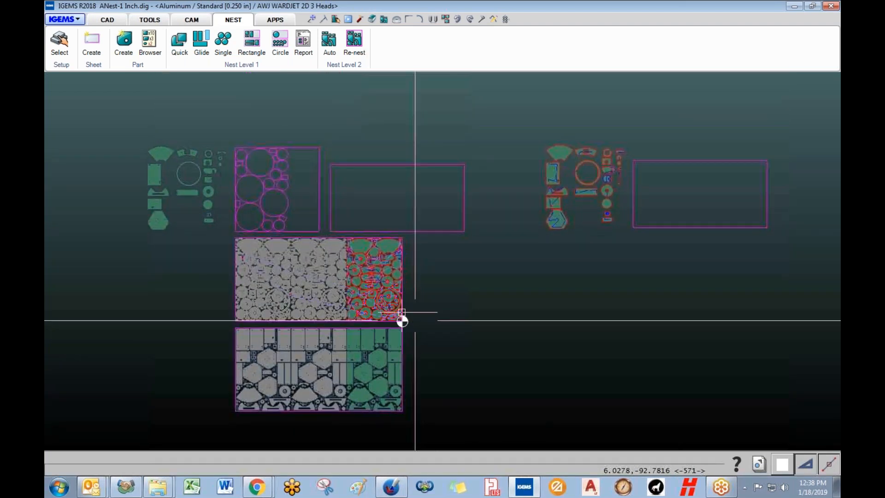